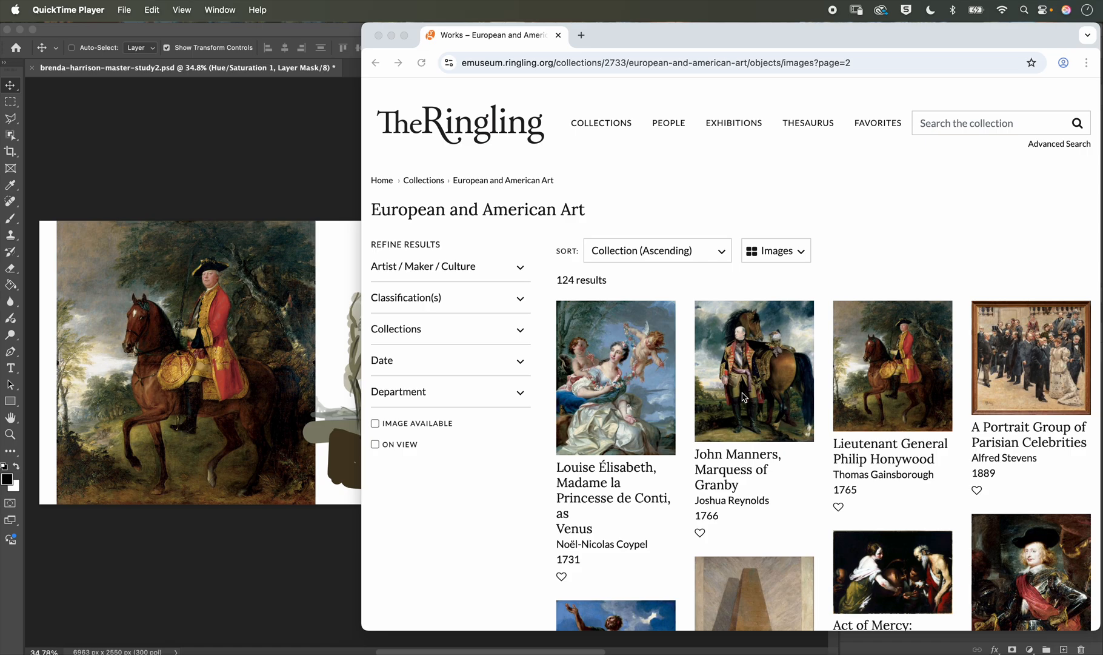
Step: Browse the Ringling's European and American Art collection and open the painting Lieutenant General Philip Honywood
left_click(710, 170)
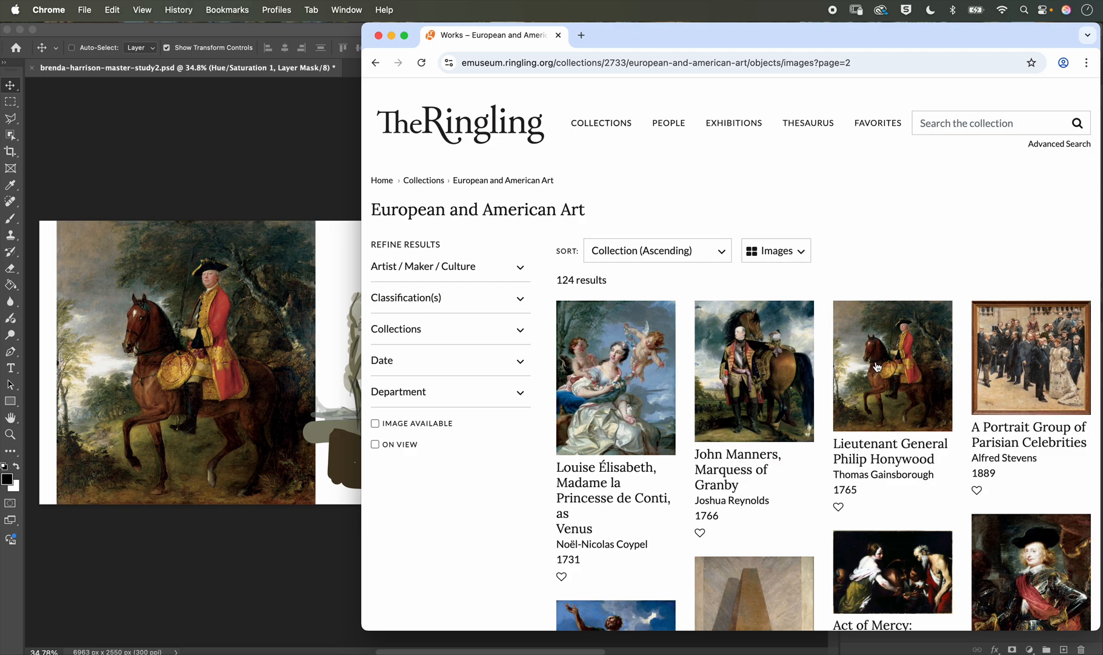
scroll(877, 366, "down", 6)
scroll(877, 366, "down", 1)
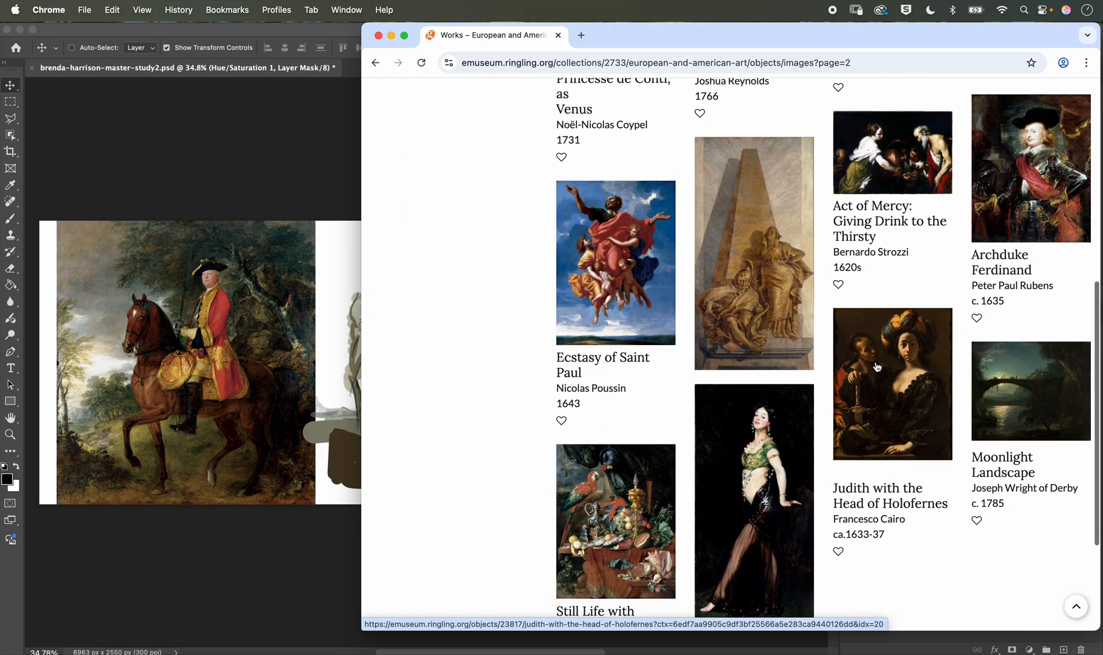
scroll(877, 367, "down", 5)
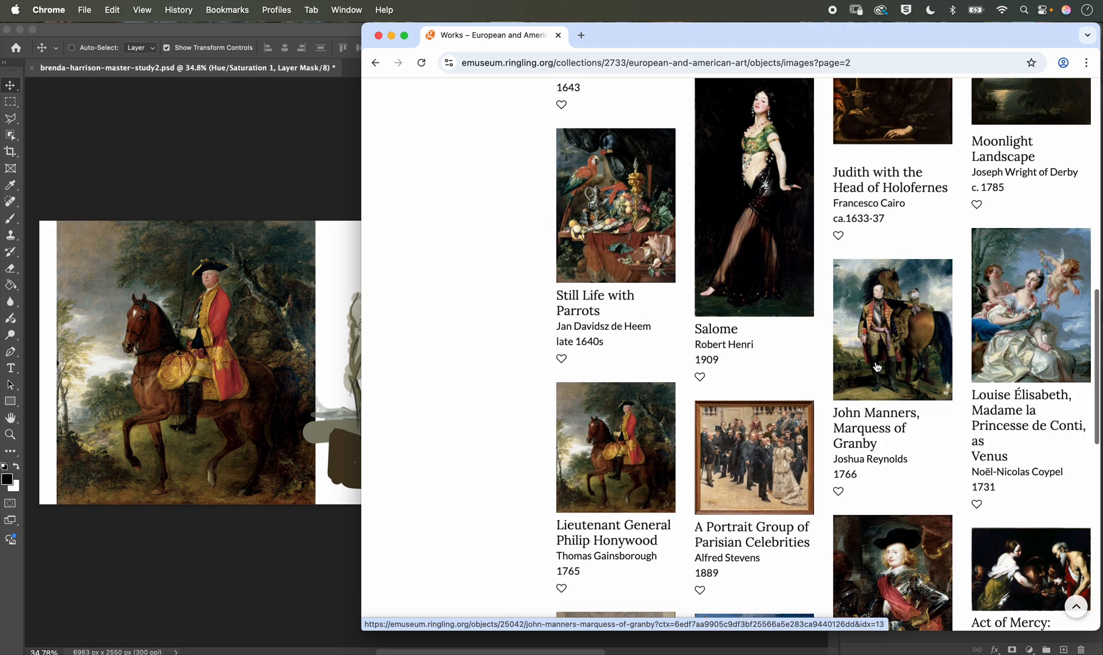
scroll(877, 366, "up", 3)
scroll(878, 366, "up", 3)
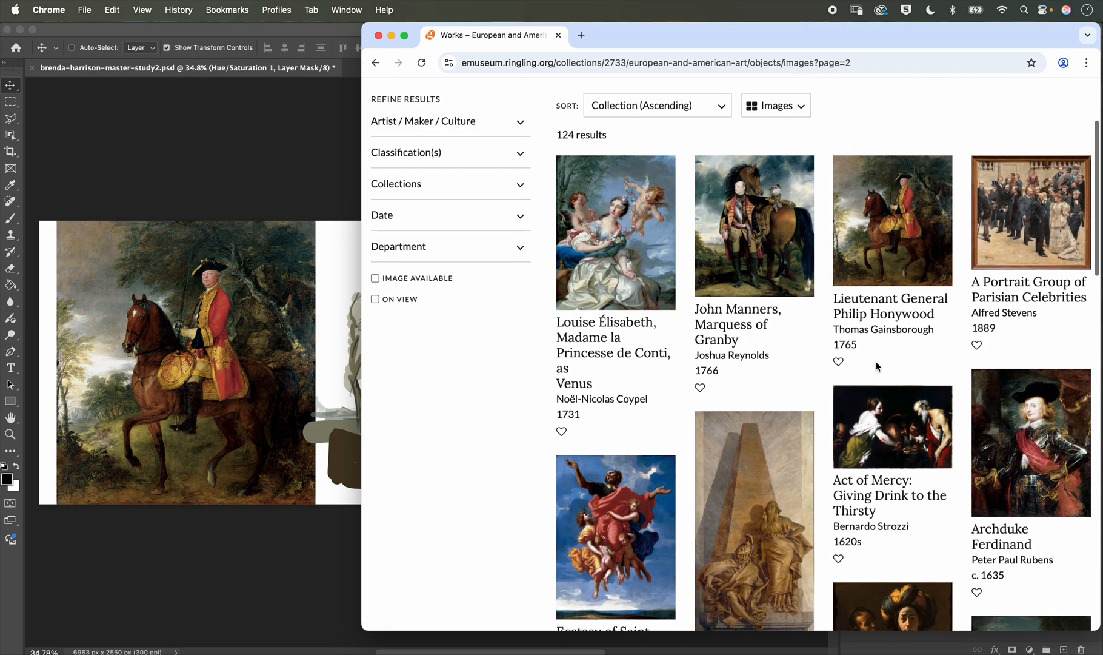
scroll(849, 362, "up", 1)
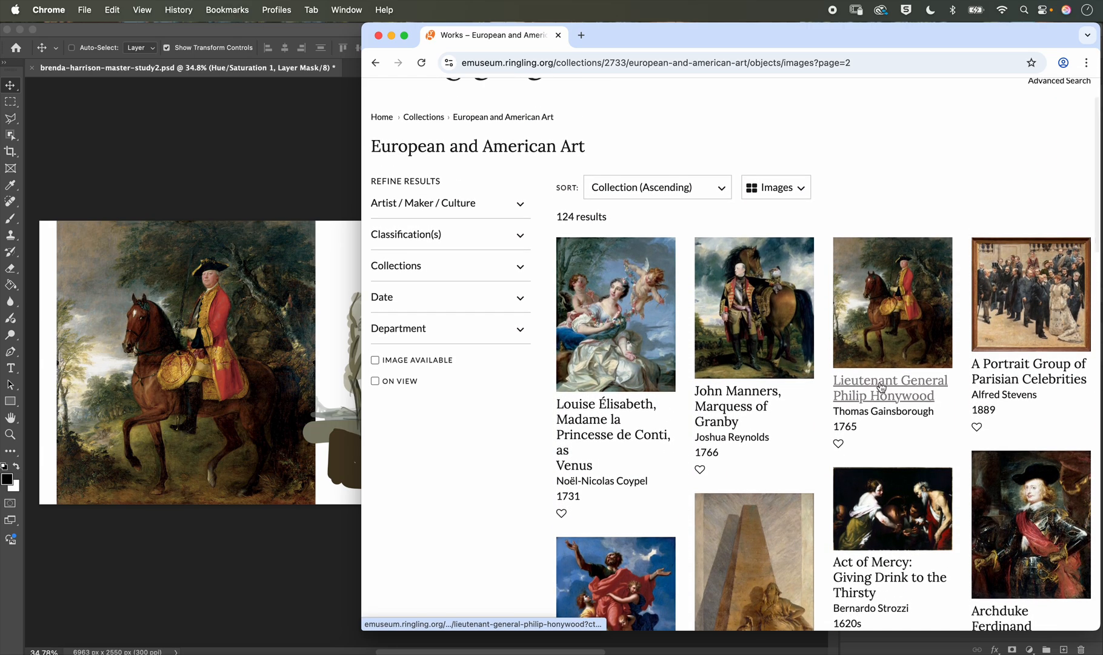
left_click(886, 303)
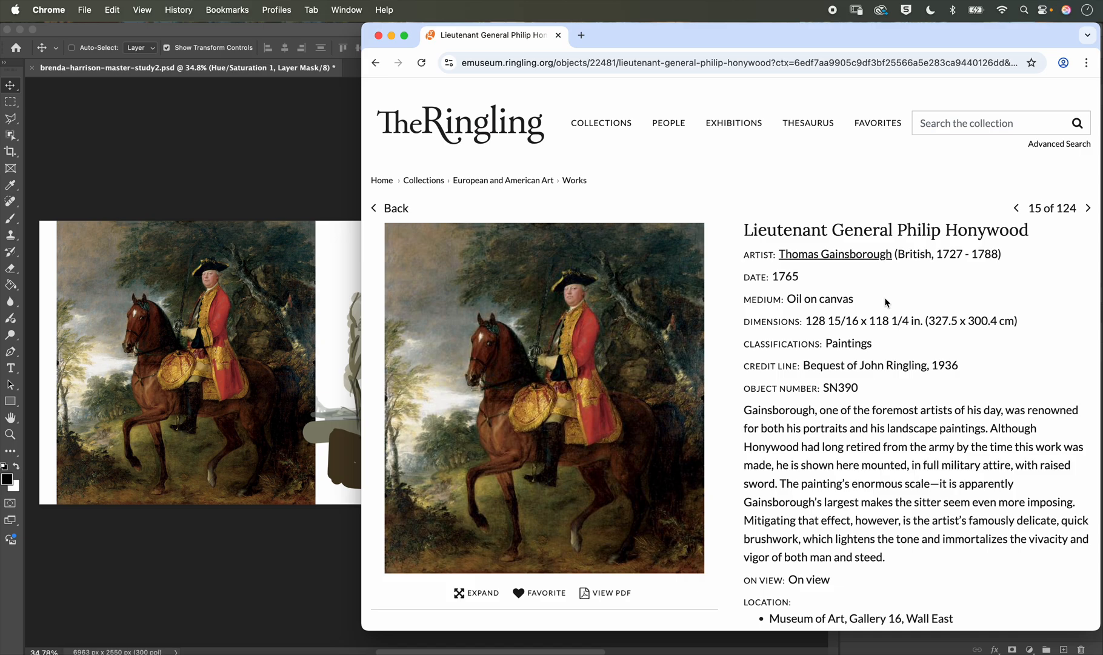
Step: Open the enlarged view of the Lieutenant General Philip Honywood painting
right_click(593, 303)
left_click(546, 262)
left_click(540, 260)
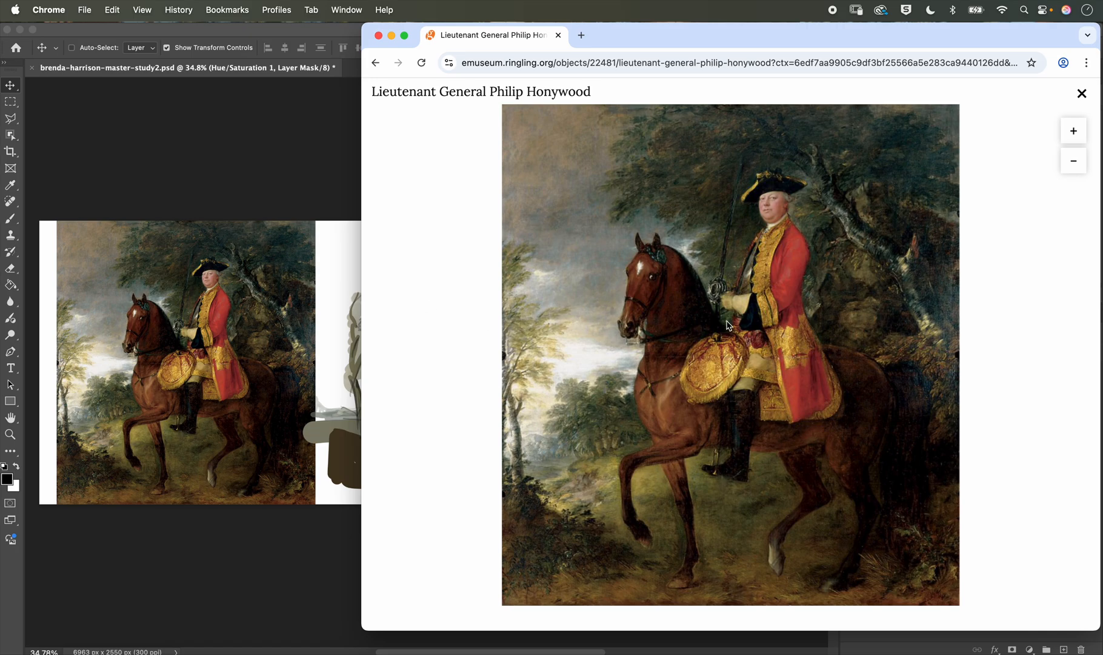
Step: Start saving the enlarged painting image and choose the digital illustration folder in Documents as its destination
right_click(694, 309)
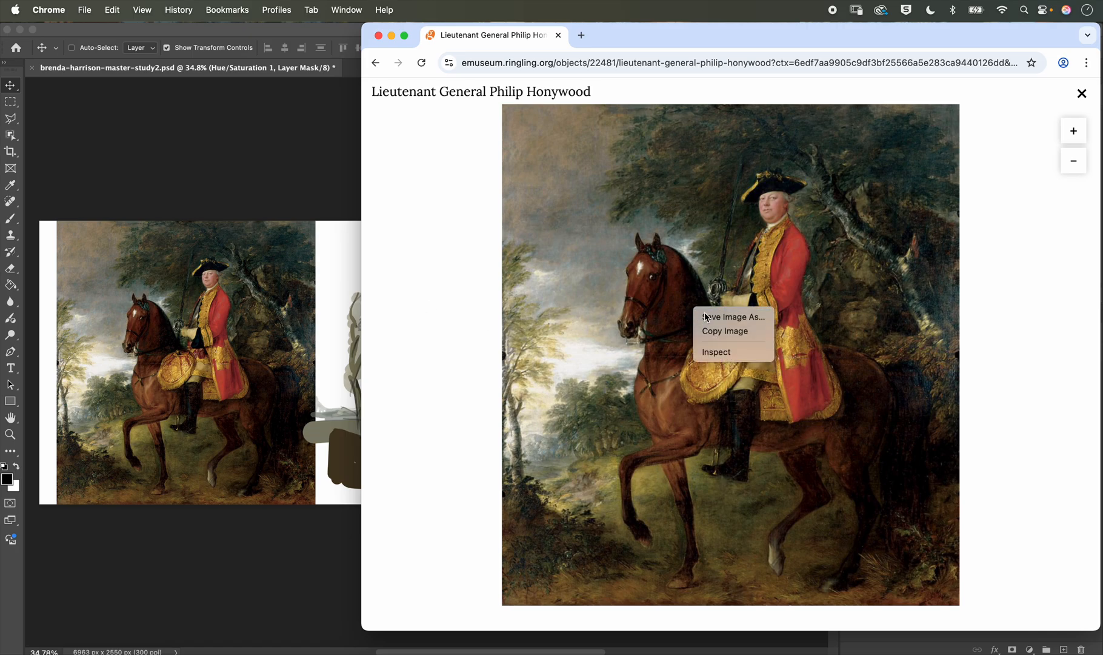
left_click(705, 316)
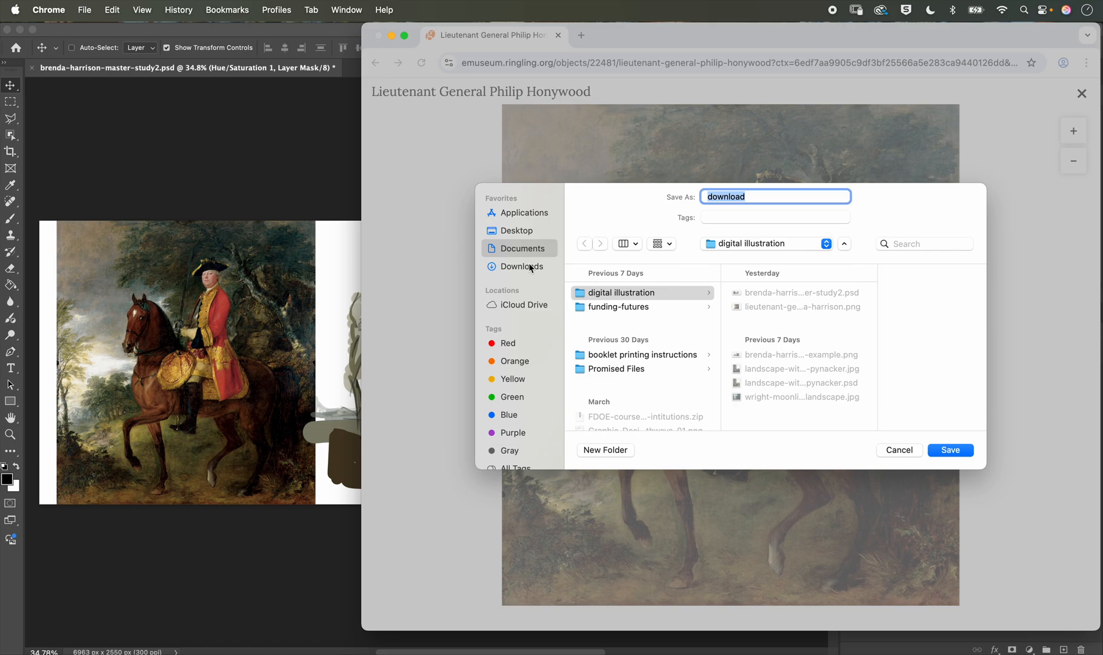
left_click(528, 267)
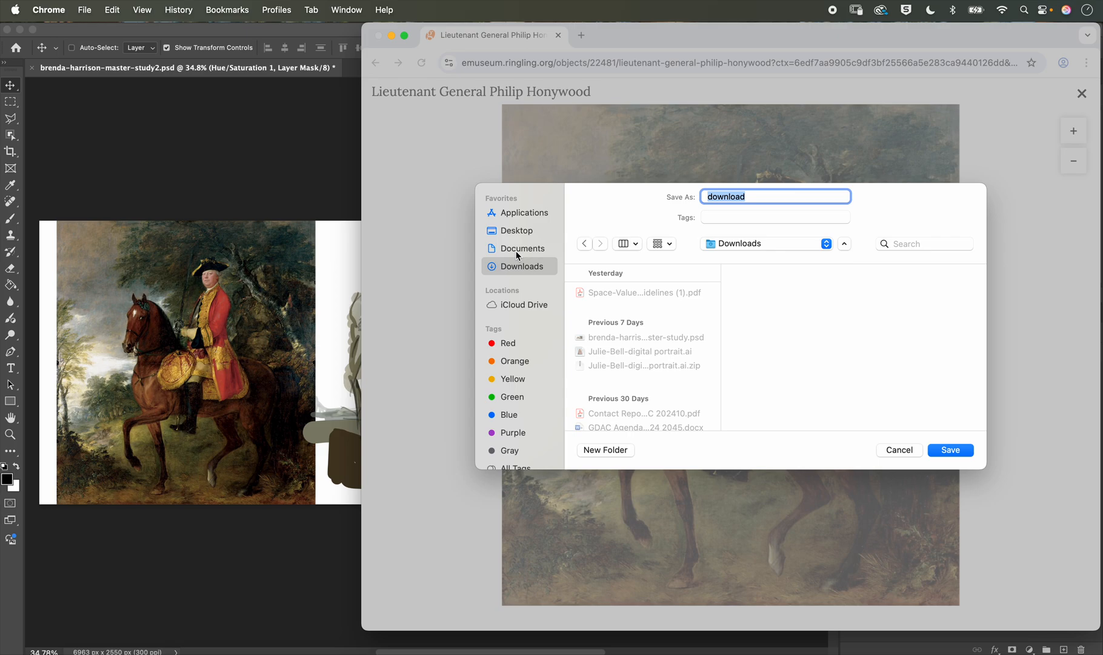
left_click(517, 256)
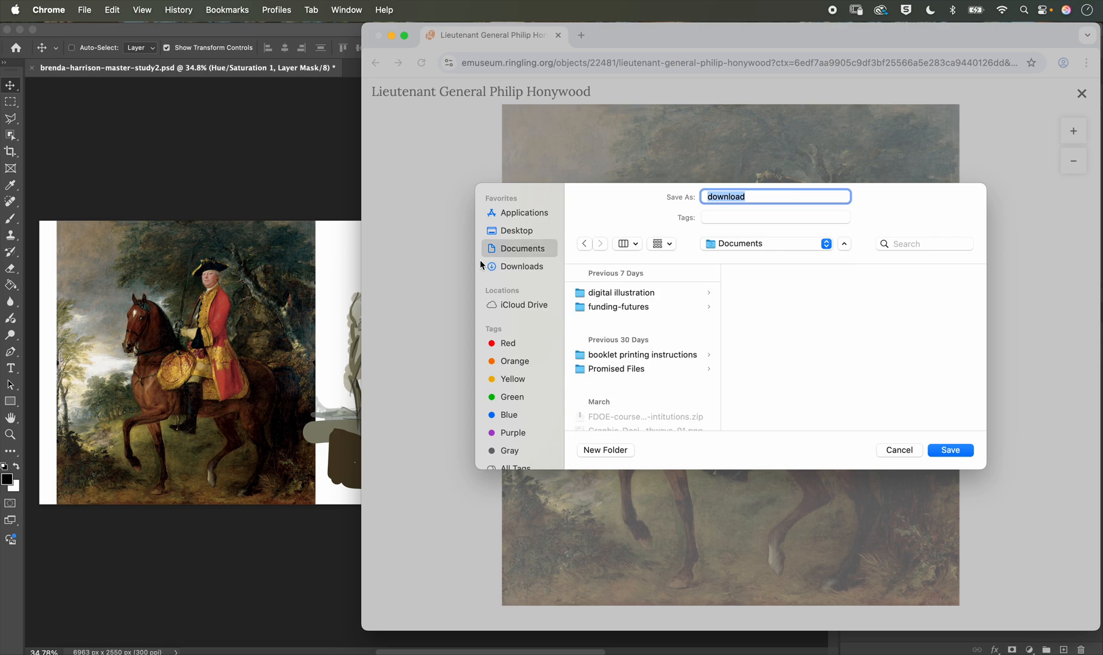
left_click(610, 293)
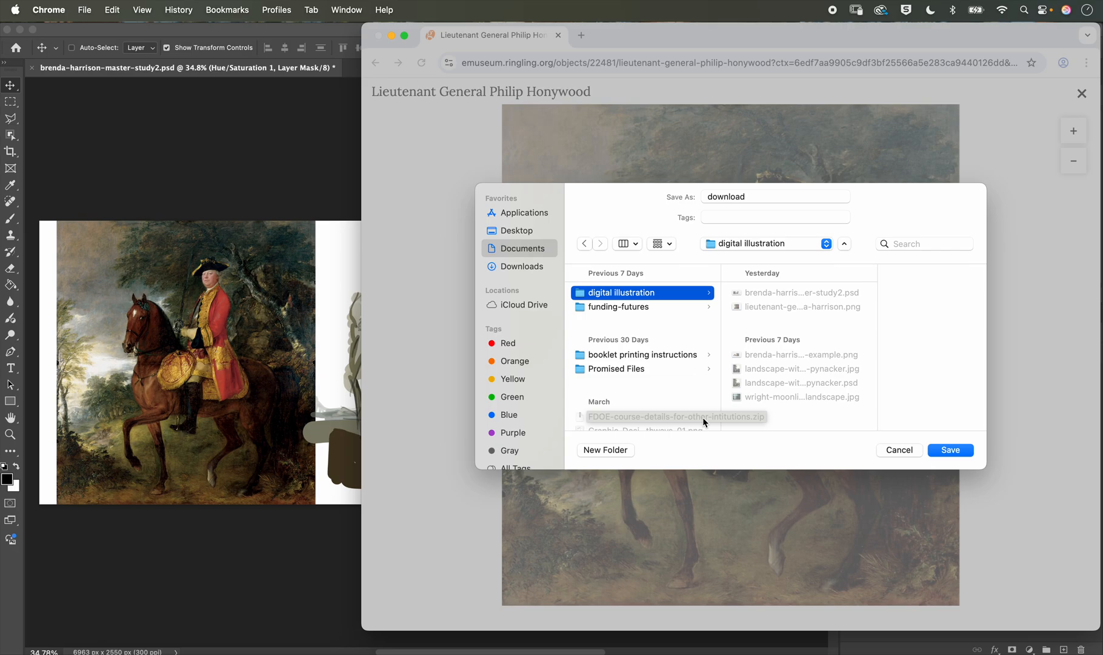
Step: Name the image file general and save it
double_click(746, 196)
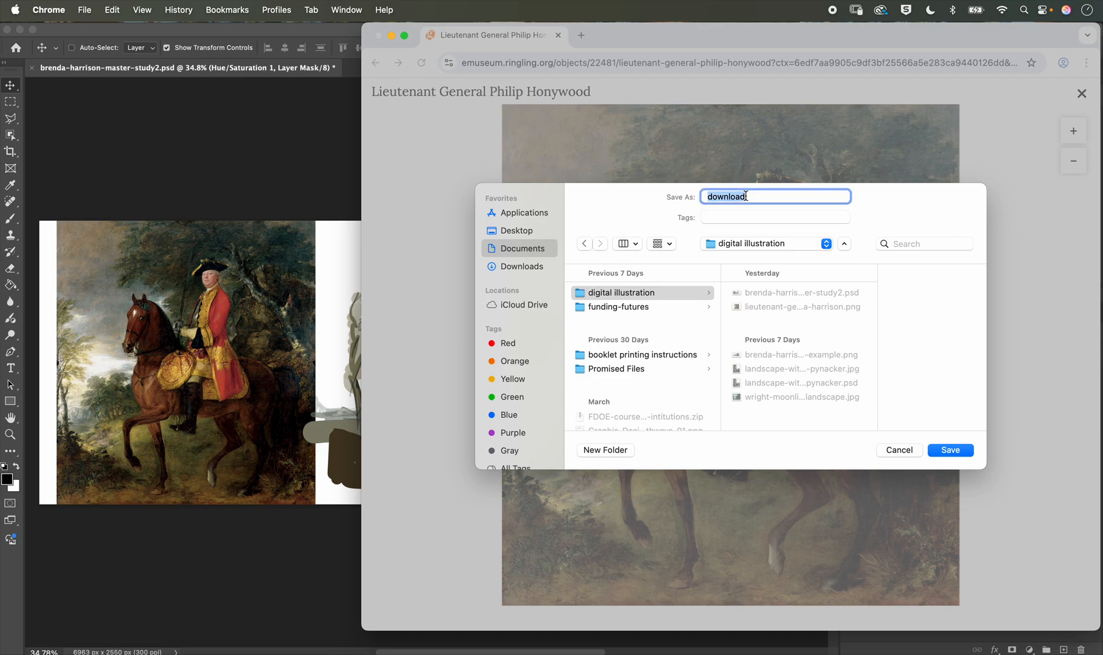
type("gernal")
key("BackSpace")
key("BackSpace")
key("BackSpace")
key("BackSpace")
type("neral")
left_click(942, 452)
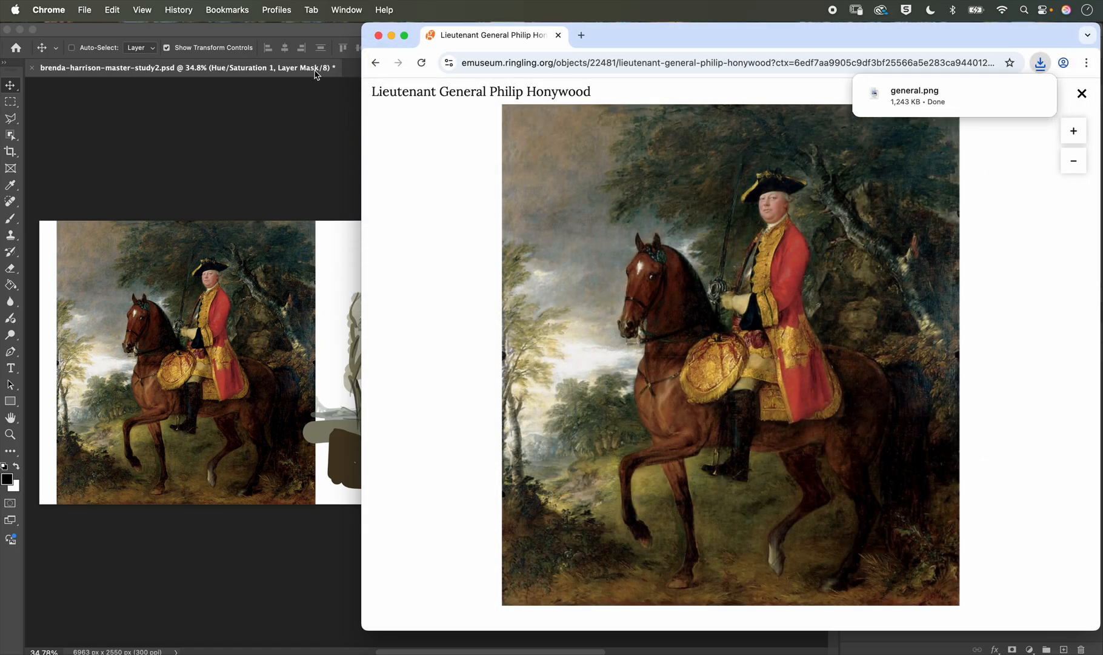
Step: Switch to Photoshop and create a new 20 by 8.5 inch document at 300 pixels/inch in RGB Color mode
left_click(265, 42)
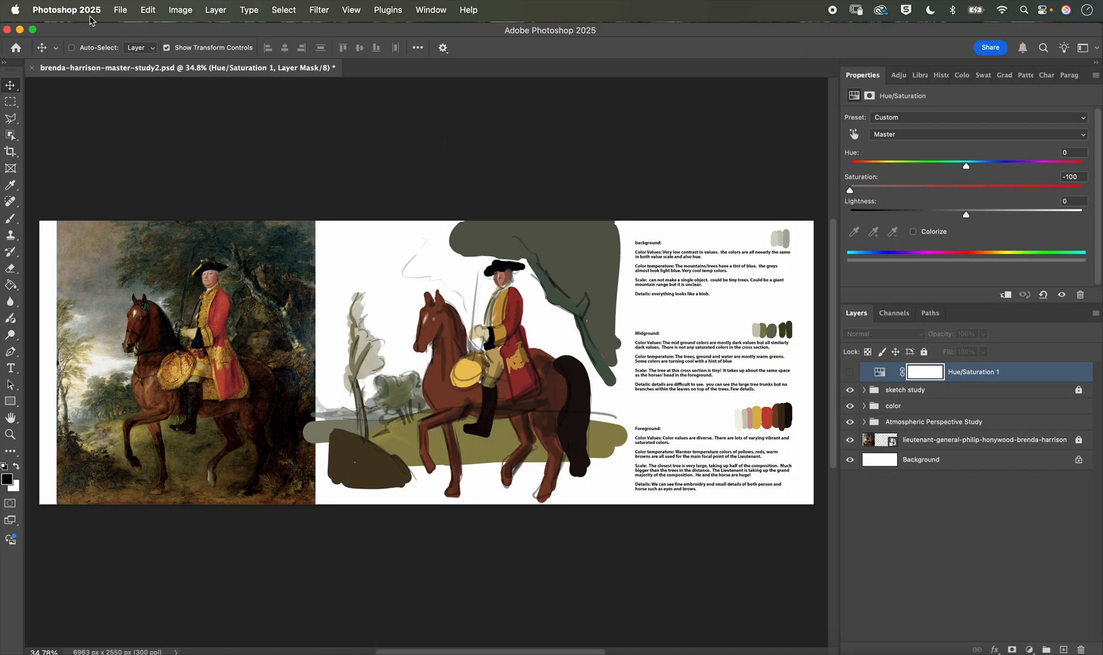
left_click(121, 11)
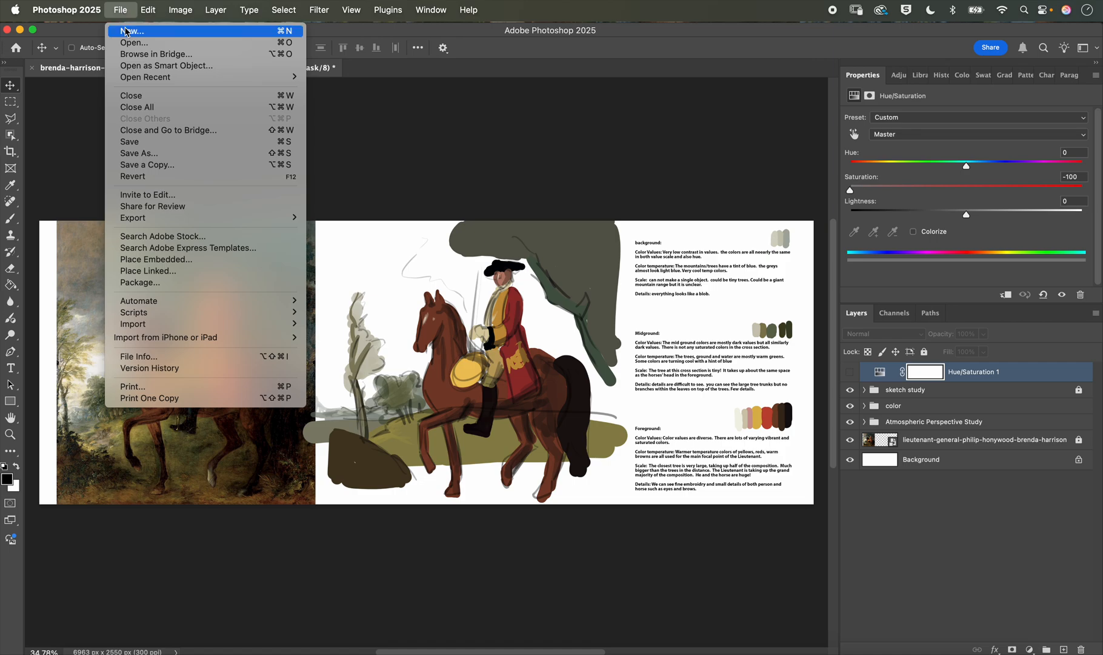
left_click(126, 31)
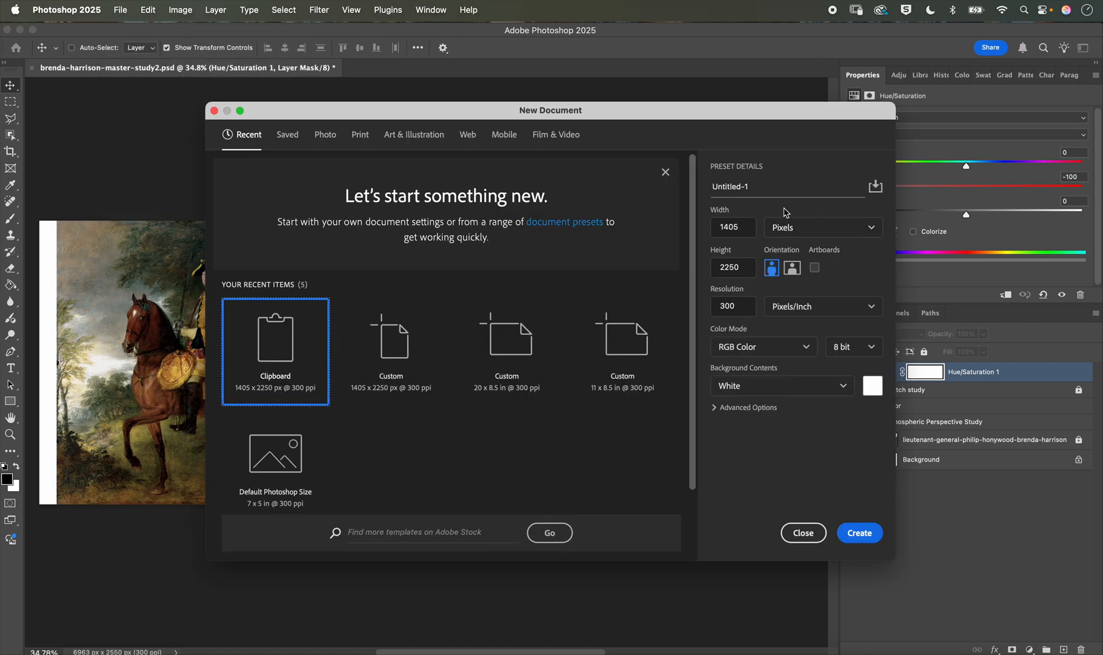
left_click(801, 229)
left_click(788, 273)
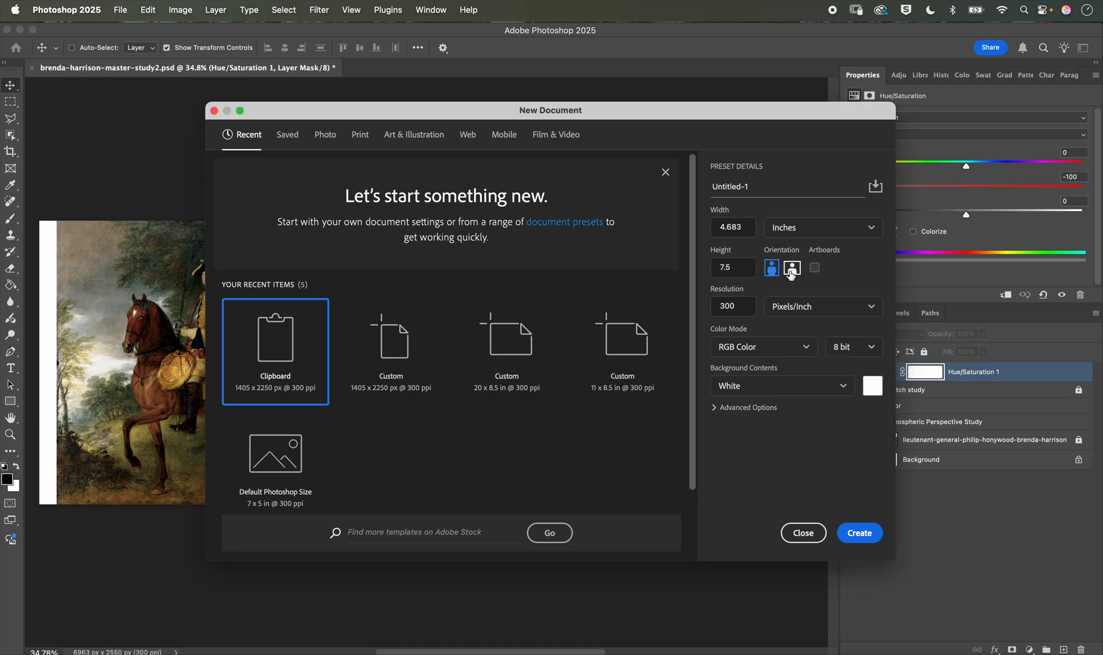
left_click_drag(747, 227, 696, 231)
type("20")
left_click(746, 266)
type("8.5")
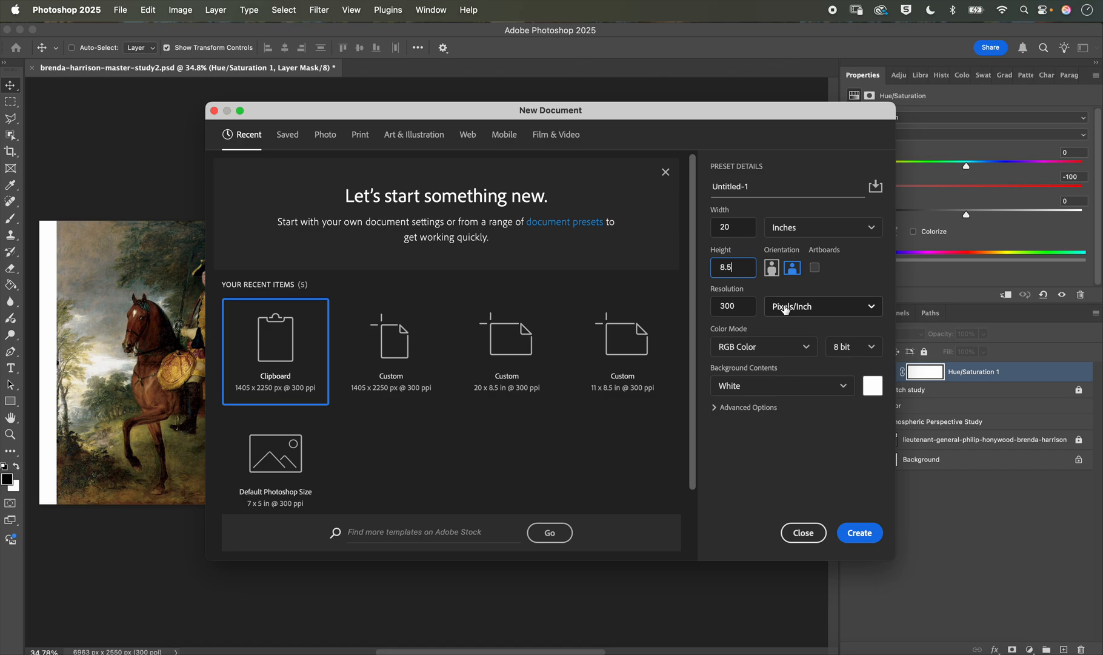
left_click(750, 346)
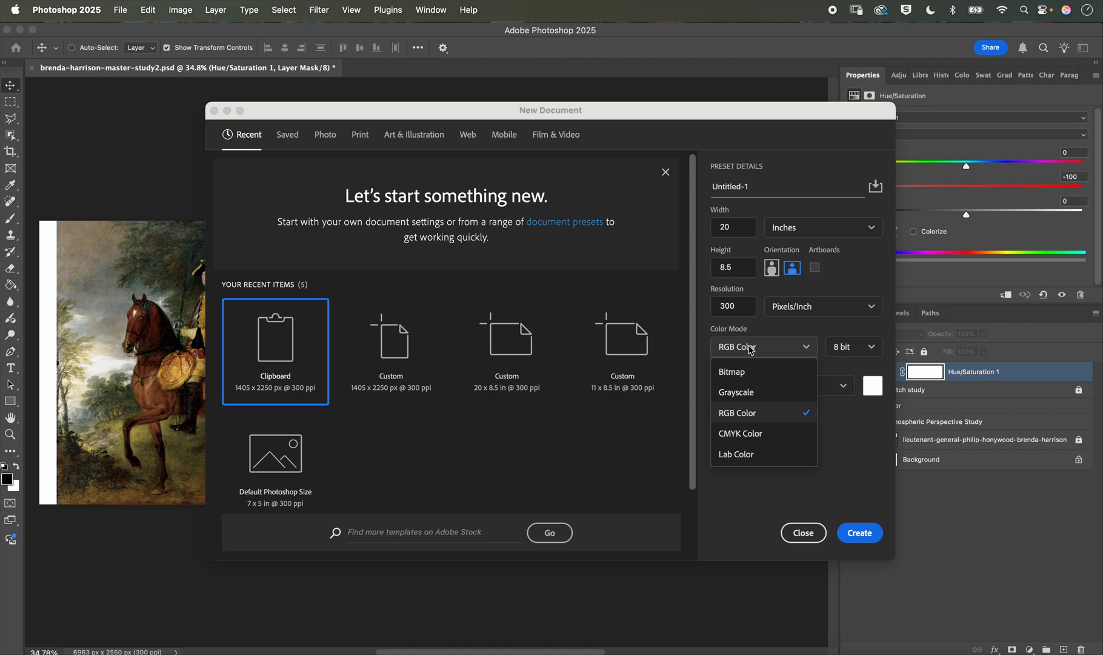
left_click(758, 413)
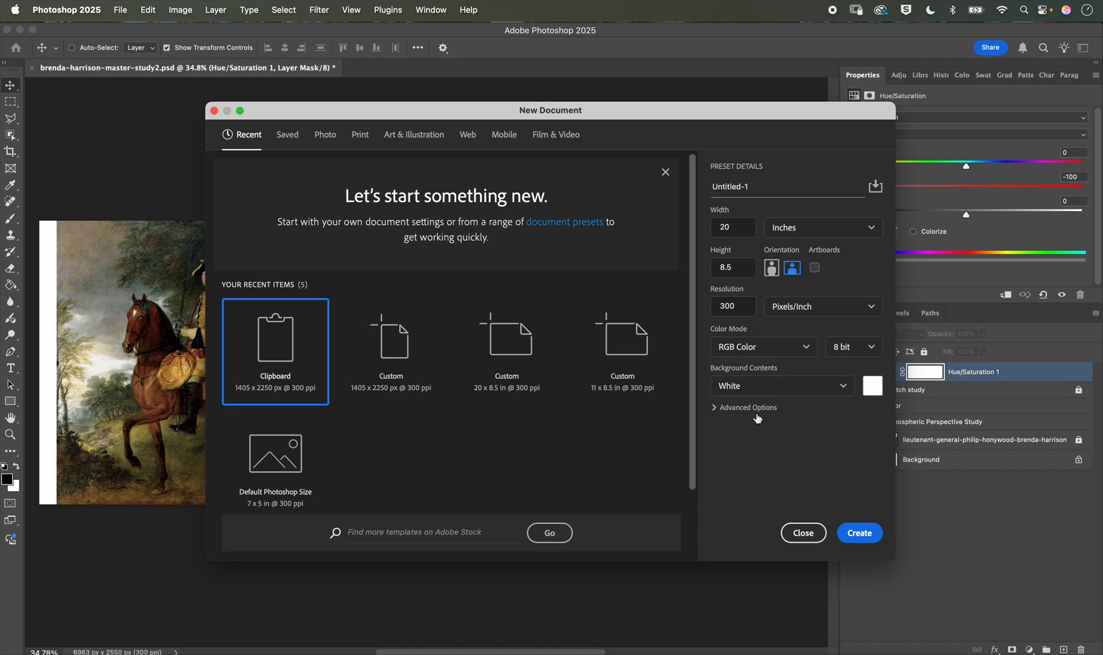
left_click(865, 532)
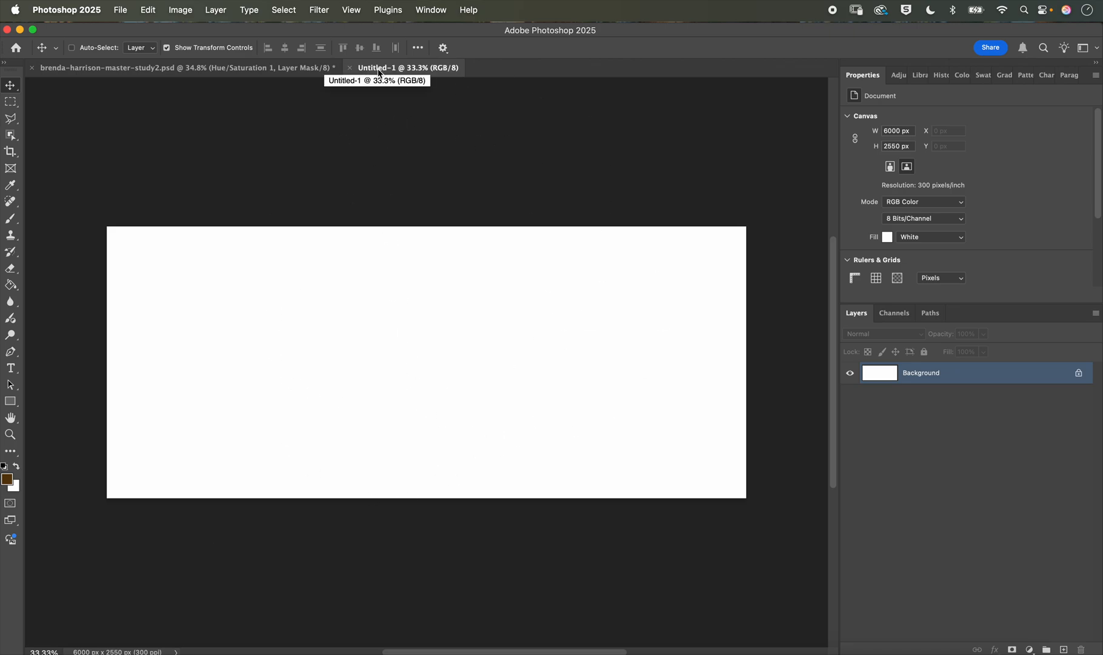
Step: Start saving the new document on the computer, reusing the name of the existing Lieutenant General PNG in the digital illustration folder
left_click(119, 11)
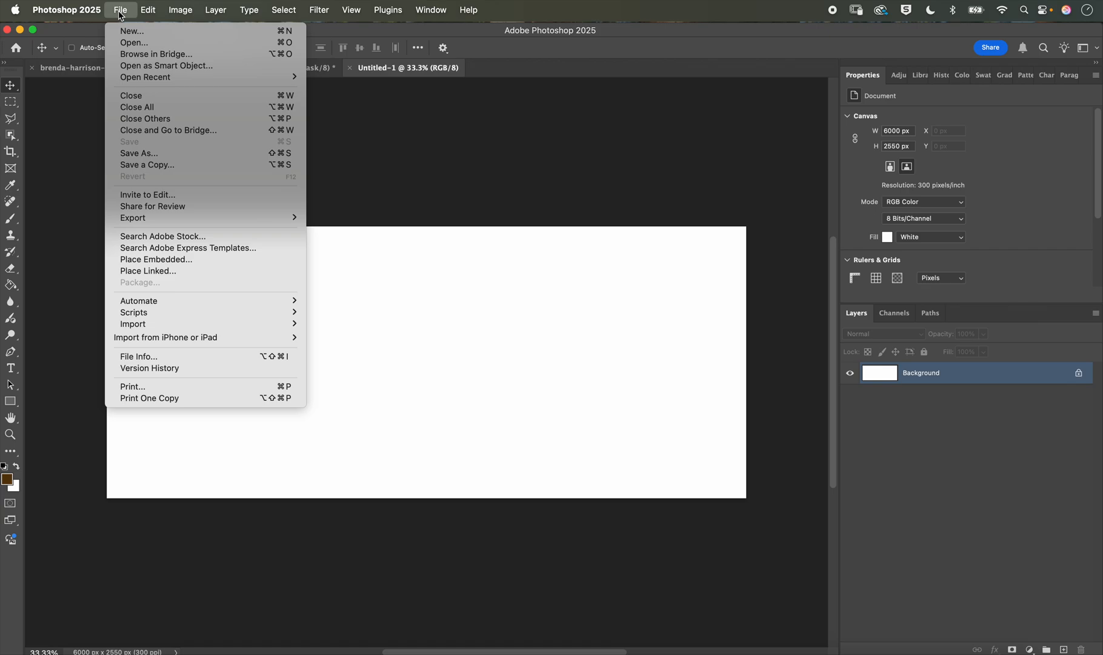
left_click(122, 159)
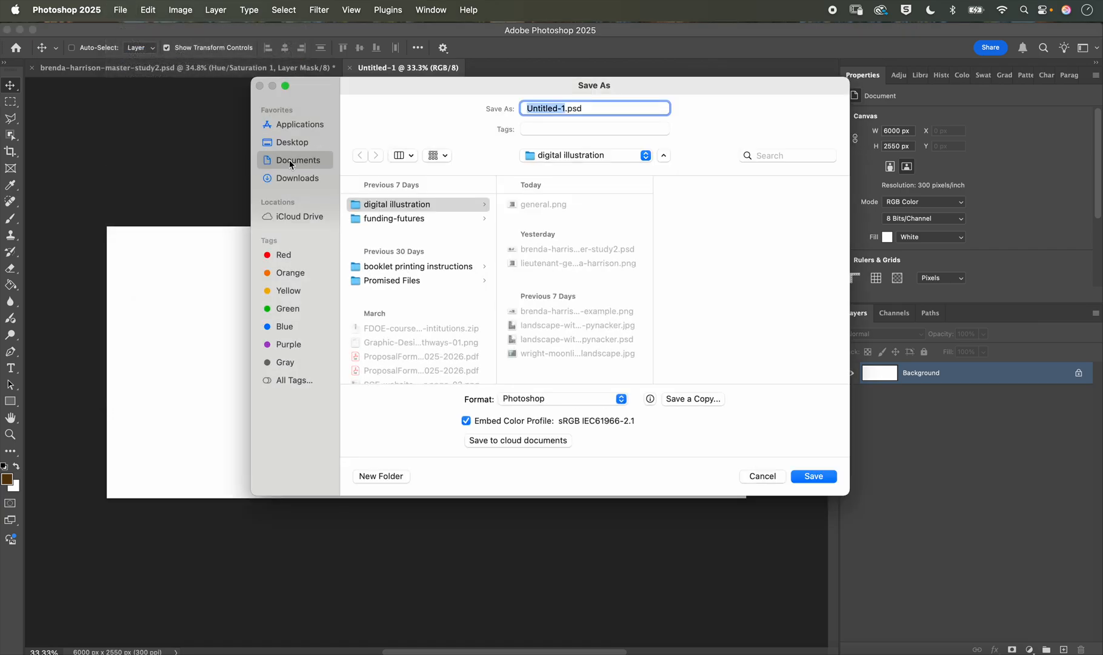
left_click(508, 446)
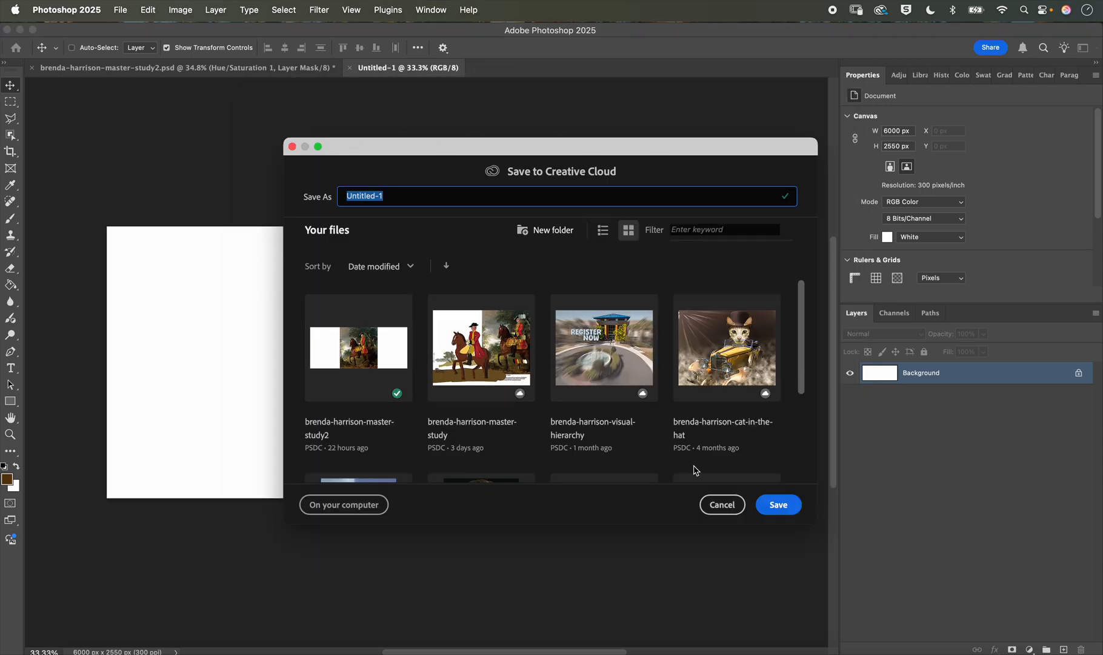
left_click(352, 504)
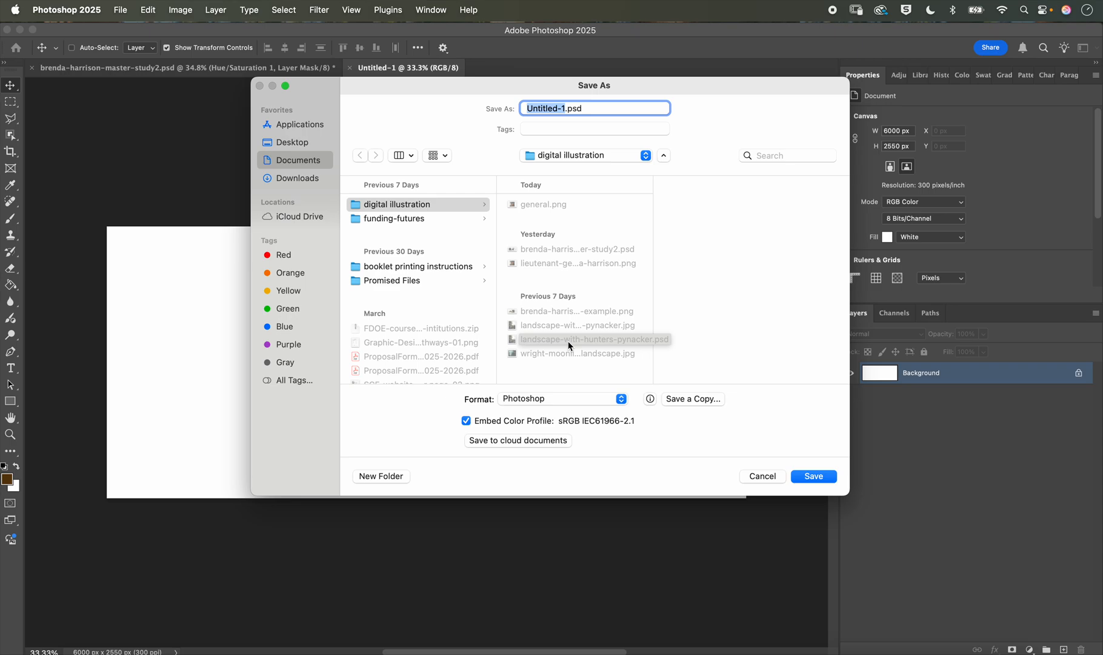
left_click(558, 265)
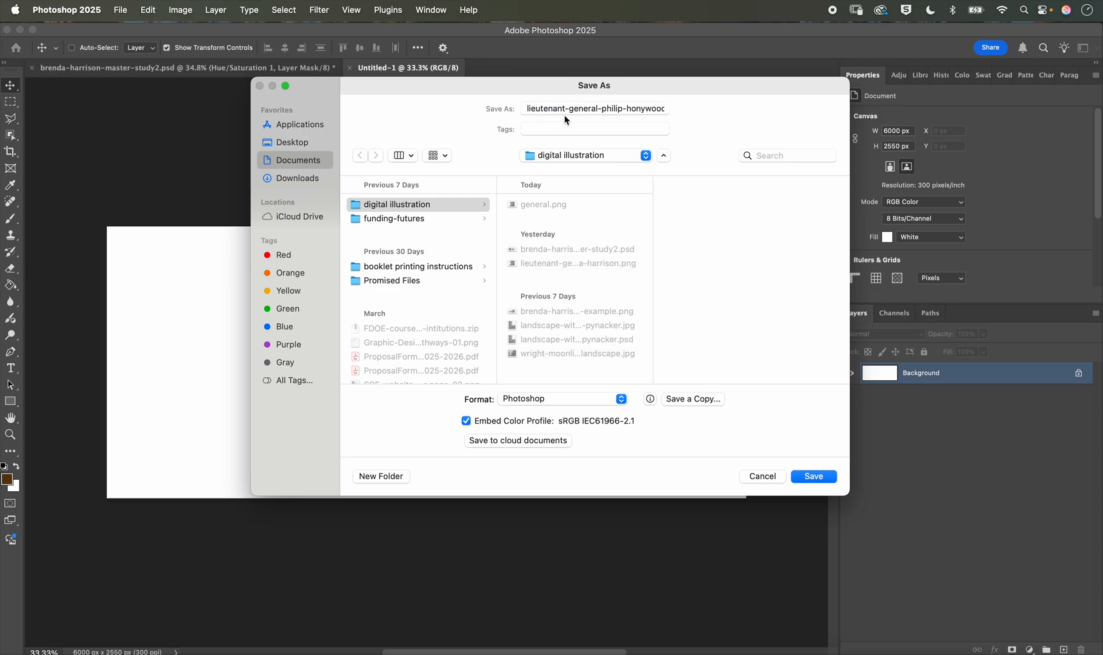
Step: Change the file name's extension to psd
left_click(590, 112)
key("Right")
key("Right")
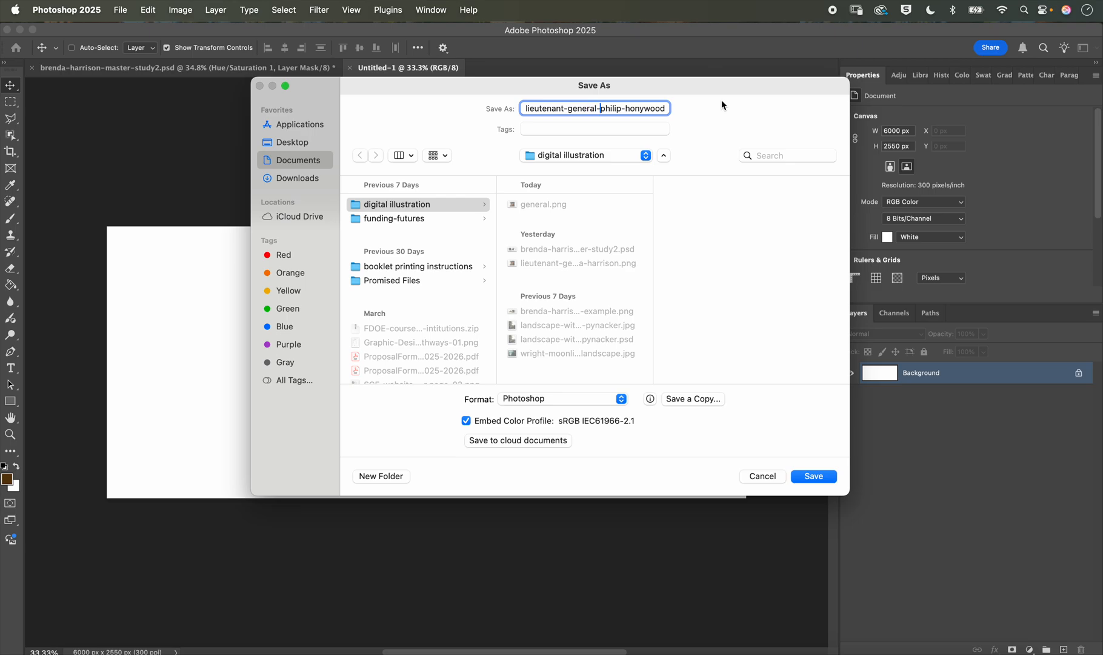
key("Right")
key("Right")
key("Right")
key("Right")
key("Right")
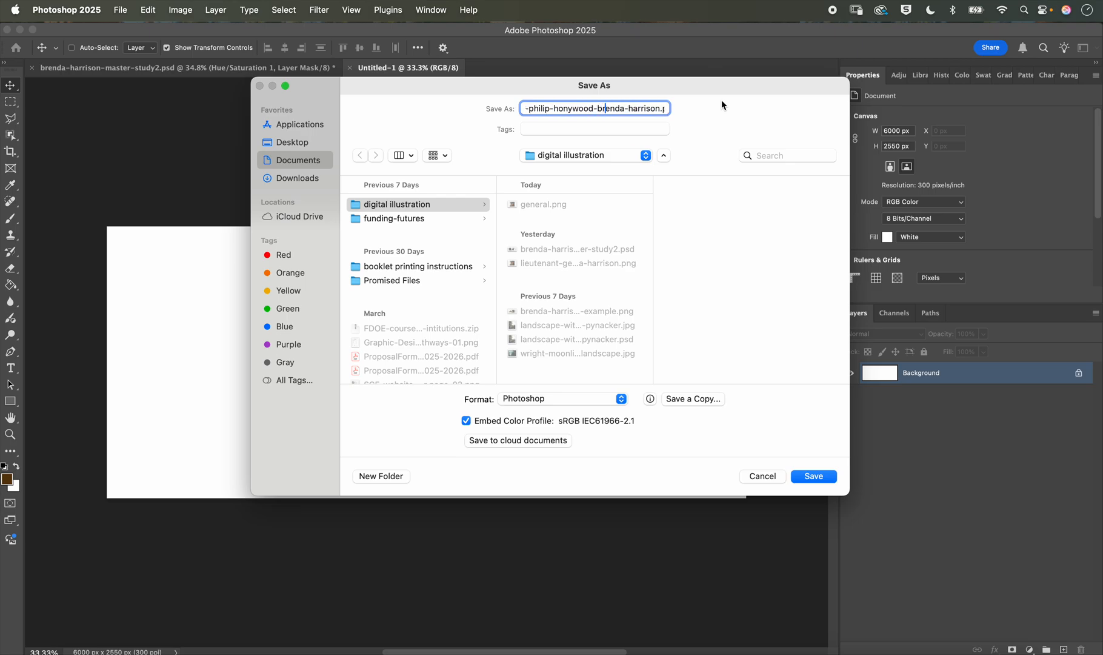
key("Right")
key("Right")
key("Right")
key("Right")
key("Right")
key("Right")
key("Right")
key("Right")
key("Right")
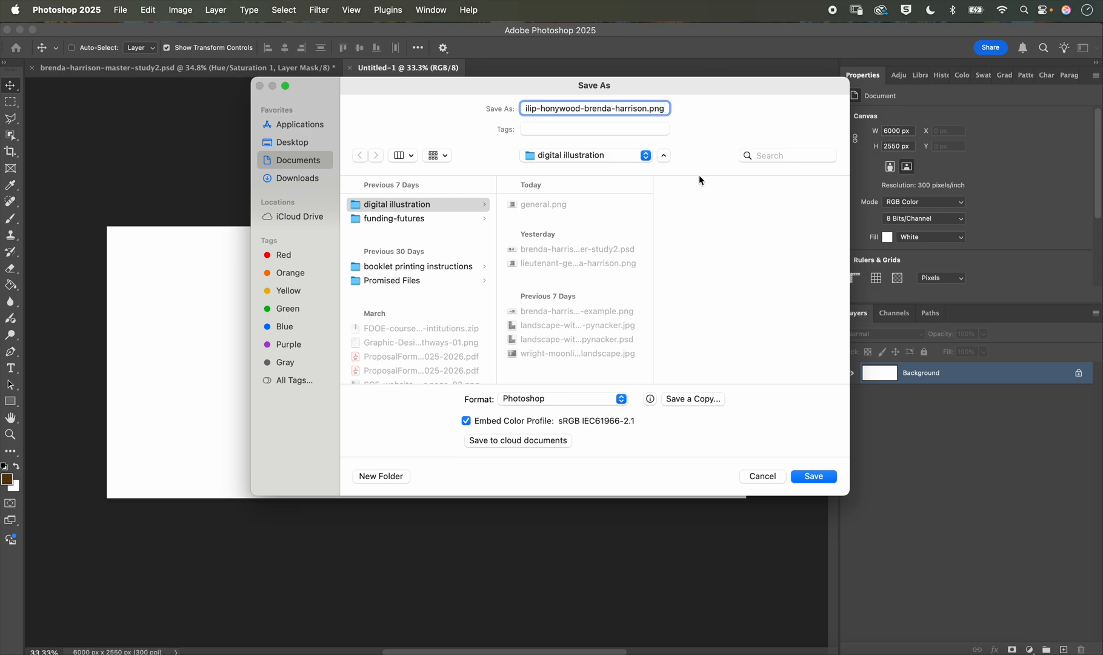
key("BackSpace")
key("BackSpace")
key("BackSpace")
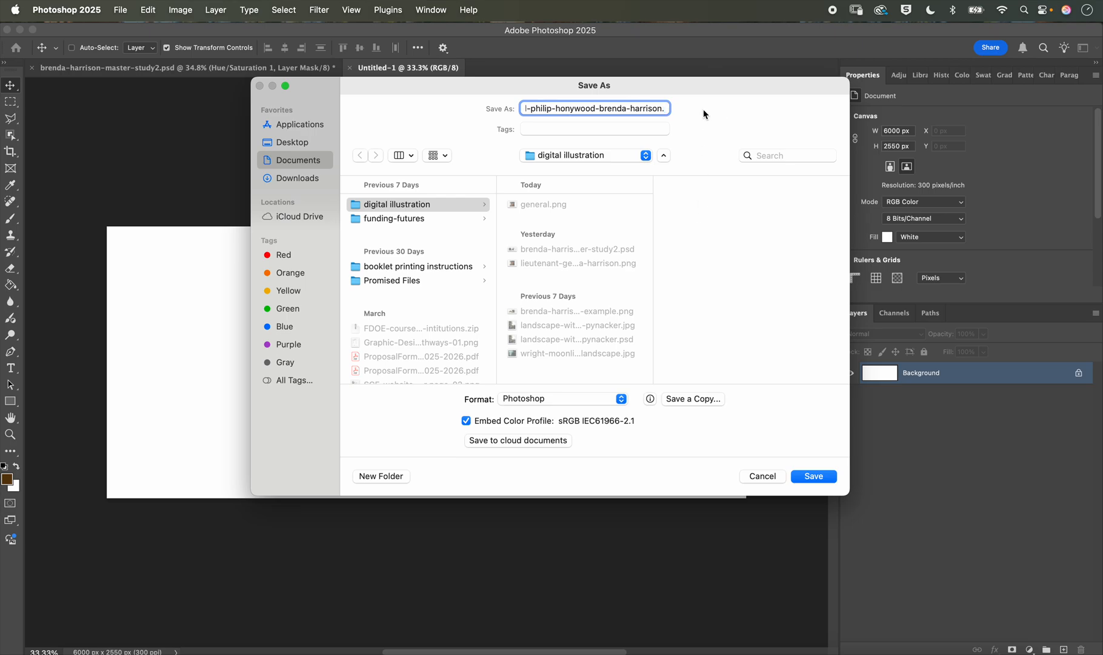
type("psd")
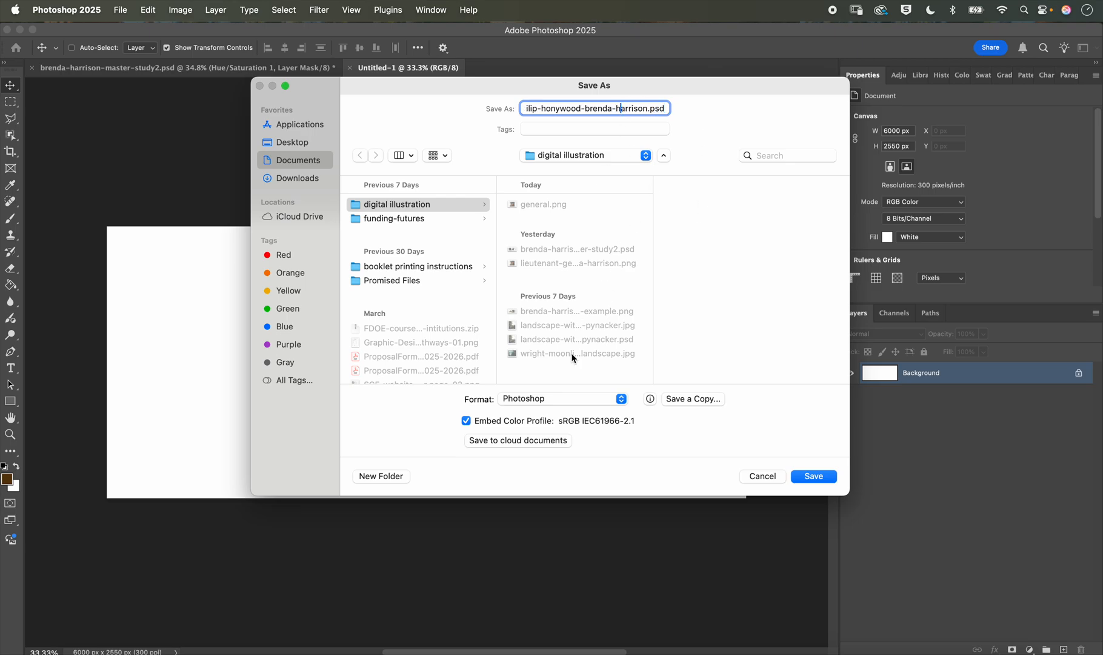
Step: Keep Photoshop as the file format and save the document in the digital illustration folder
left_click(548, 399)
left_click(548, 400)
left_click_drag(647, 108, 663, 108)
left_click(816, 476)
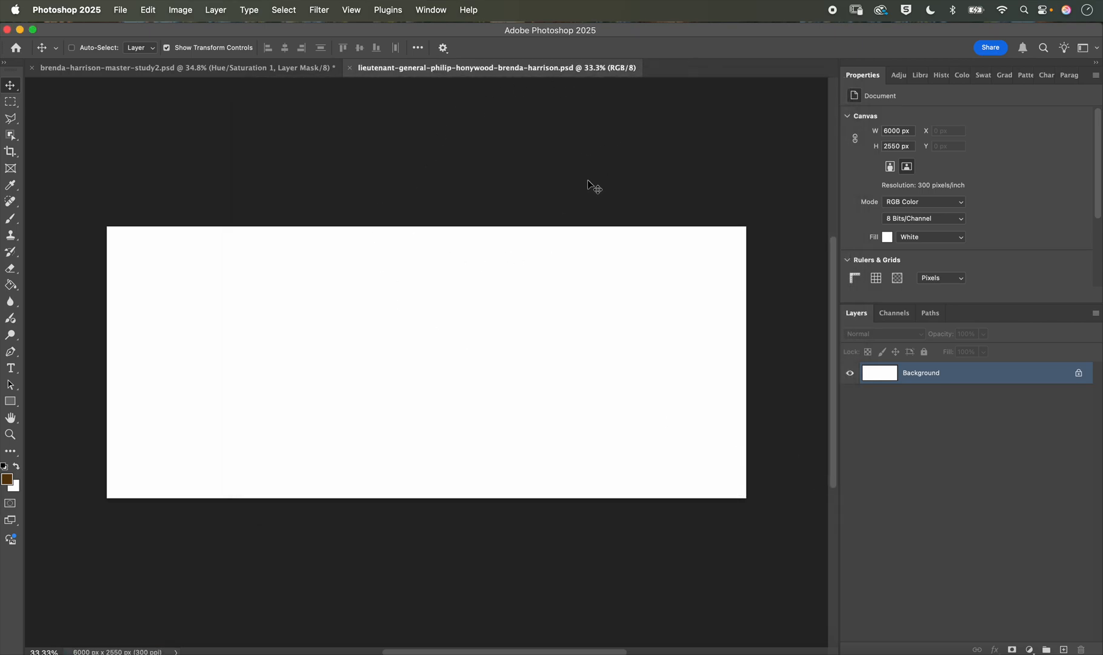
Step: Place general.png from the digital illustration folder as an embedded object in the document and lock its layer
left_click(122, 11)
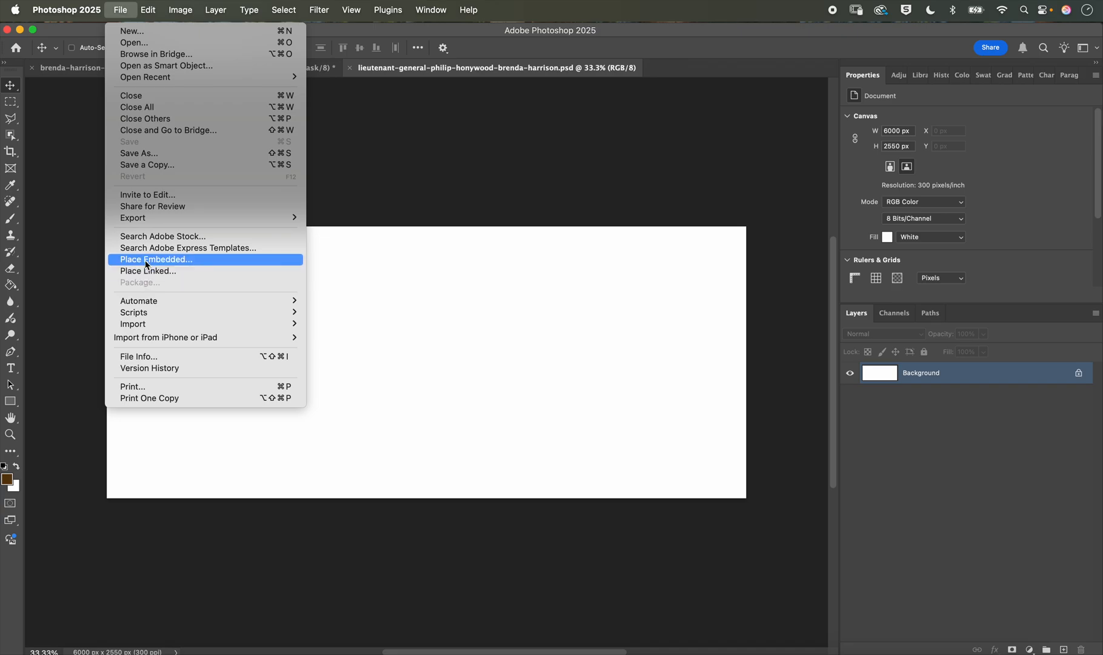
left_click(150, 266)
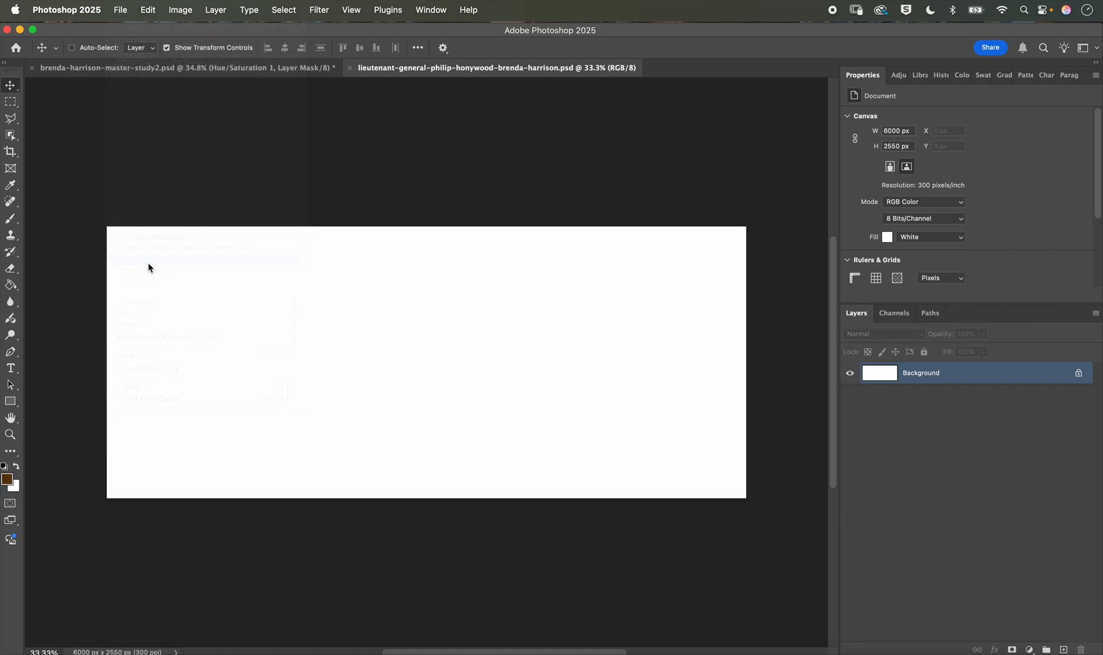
left_click(553, 152)
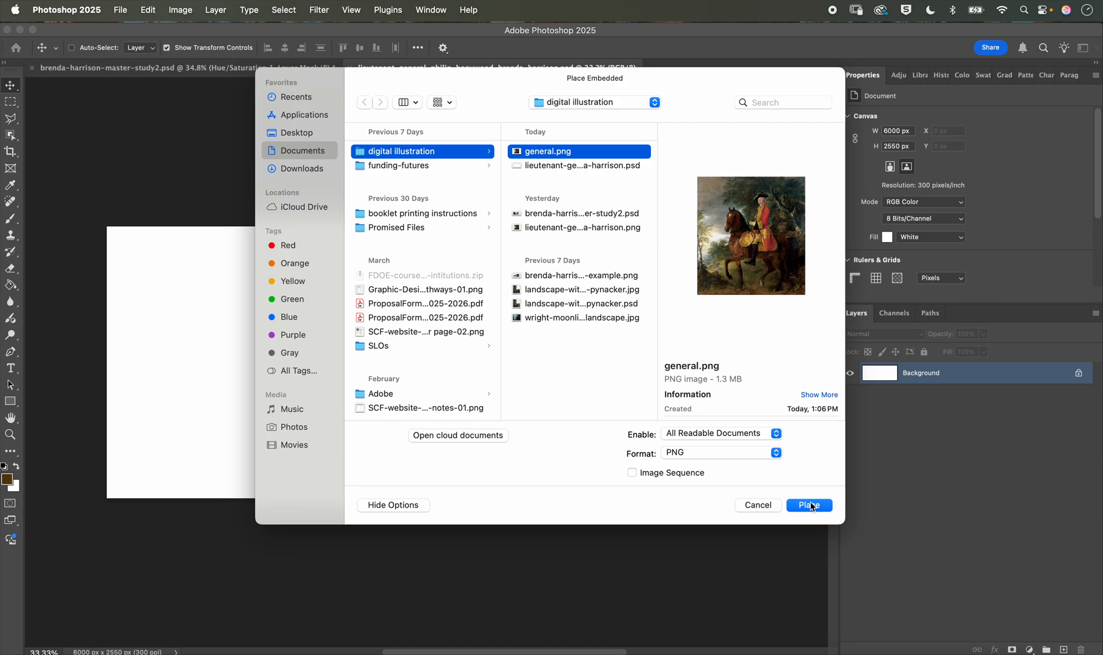
left_click(810, 505)
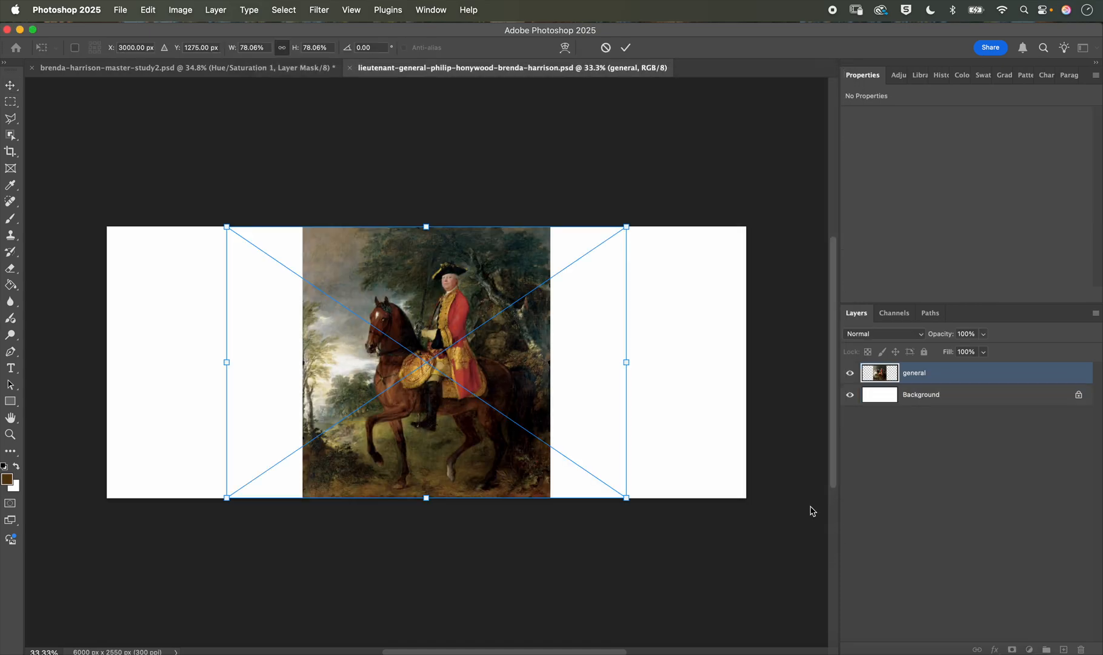
key("Return")
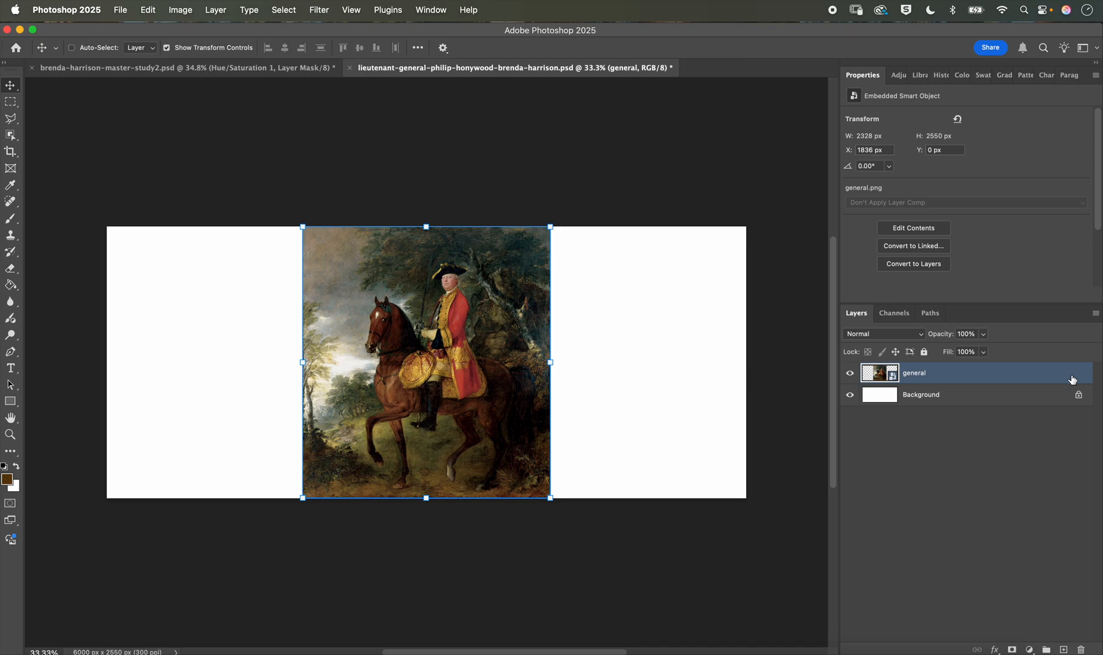
left_click(924, 351)
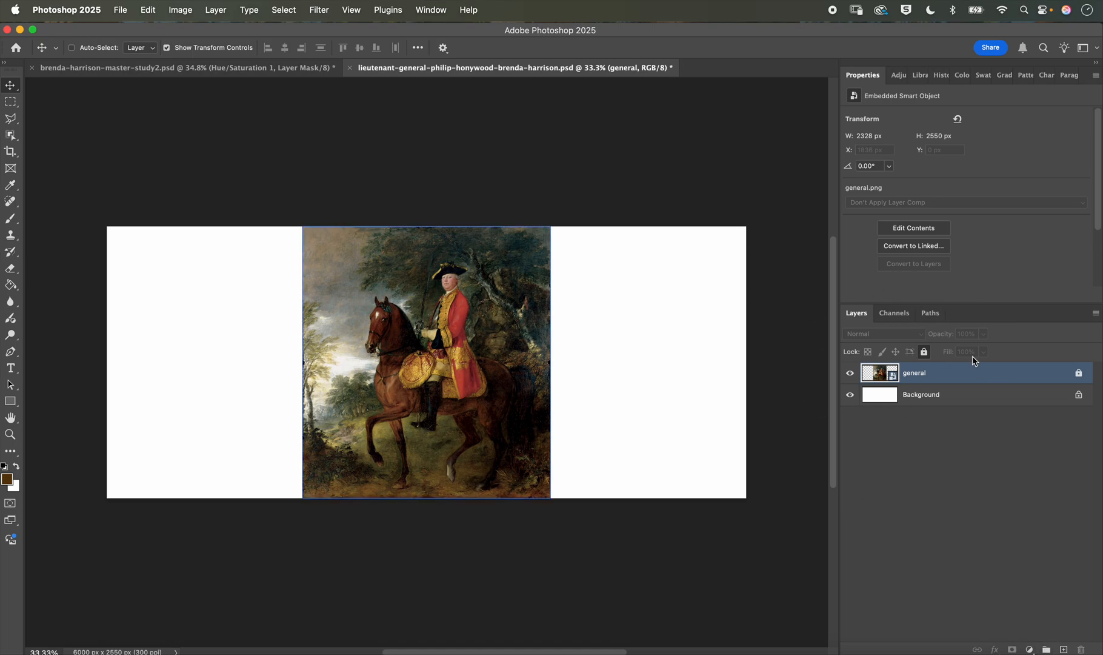
Step: Create a layer group above the general layer and name it atmospheric perspective
left_click(433, 11)
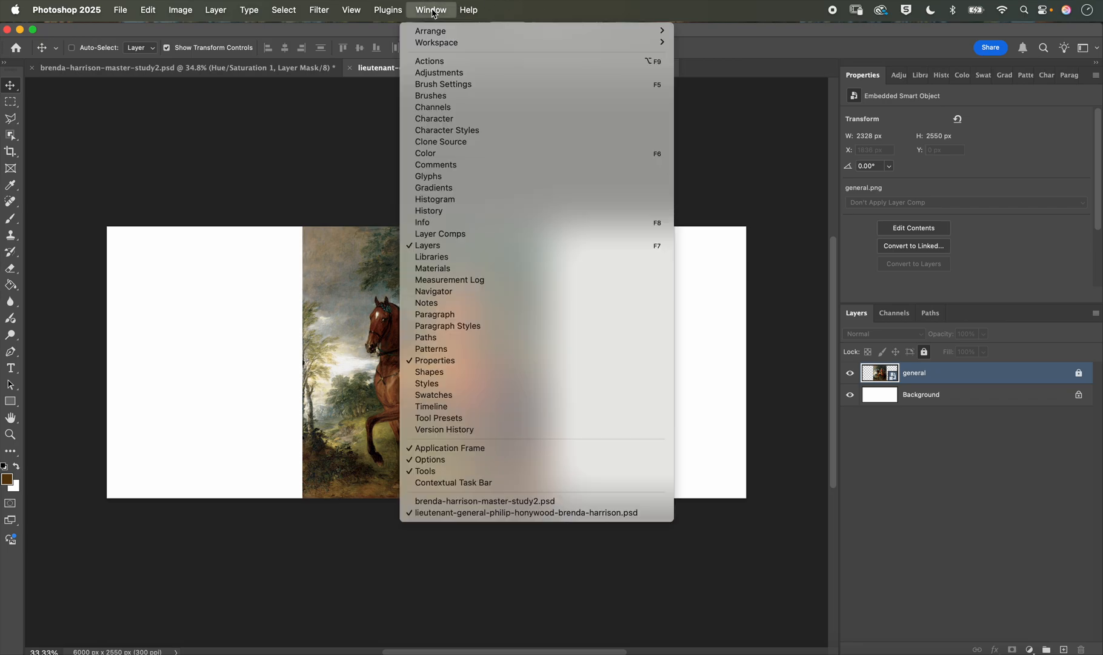
left_click(902, 476)
left_click(1046, 650)
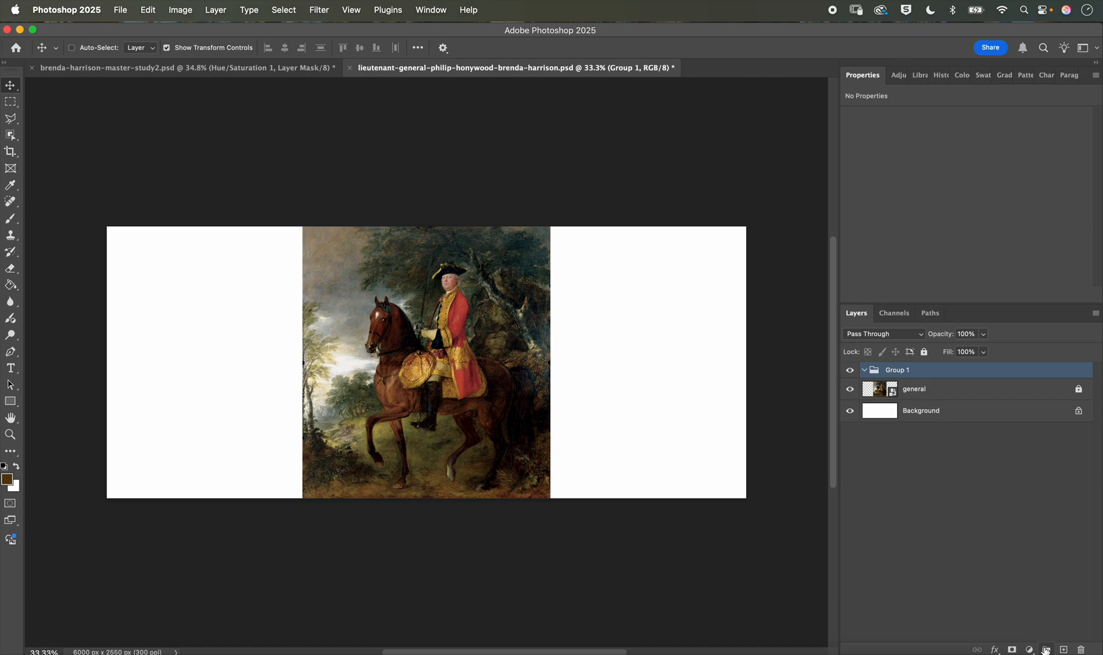
double_click(897, 369)
type("atmospheric perspective")
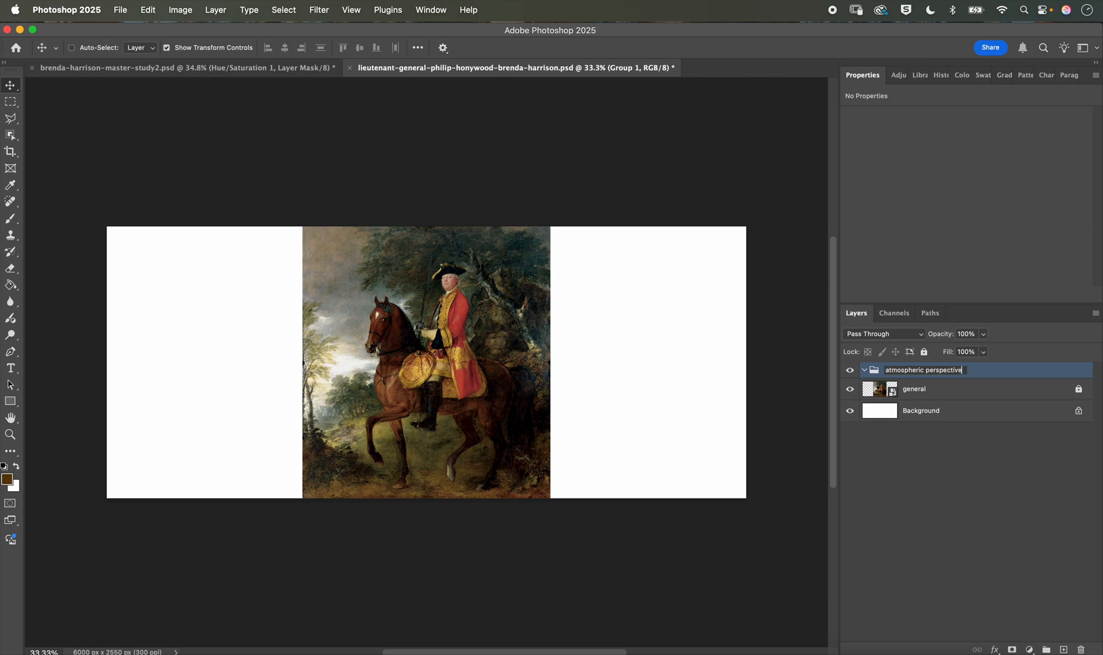
left_click(941, 494)
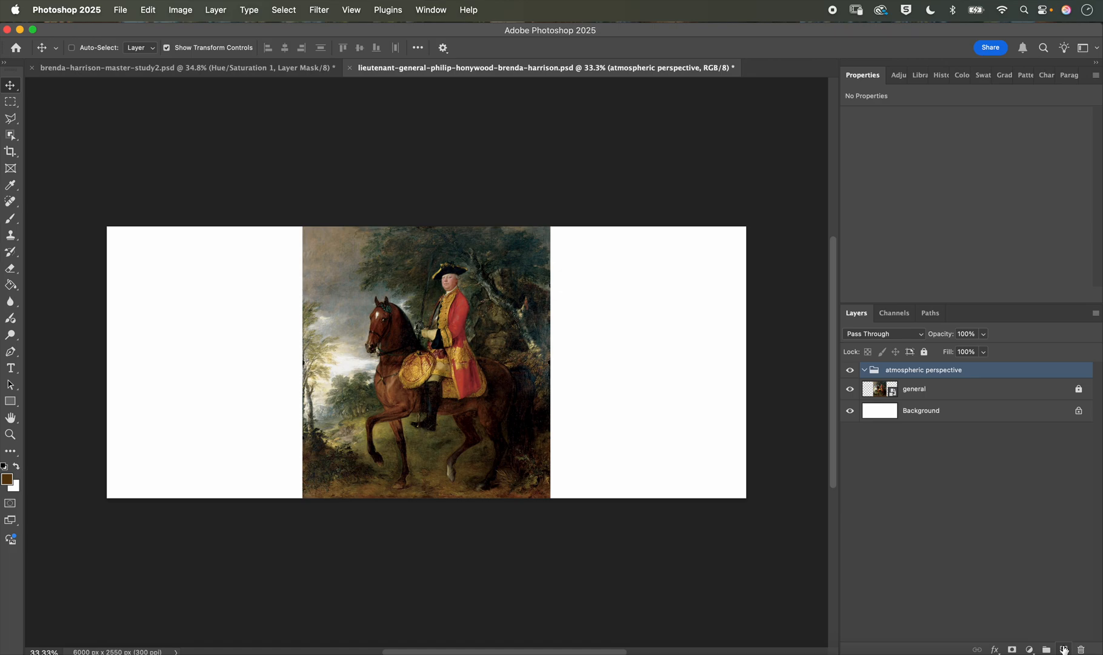
Step: Add three new empty layers inside the atmospheric perspective group
left_click(1064, 649)
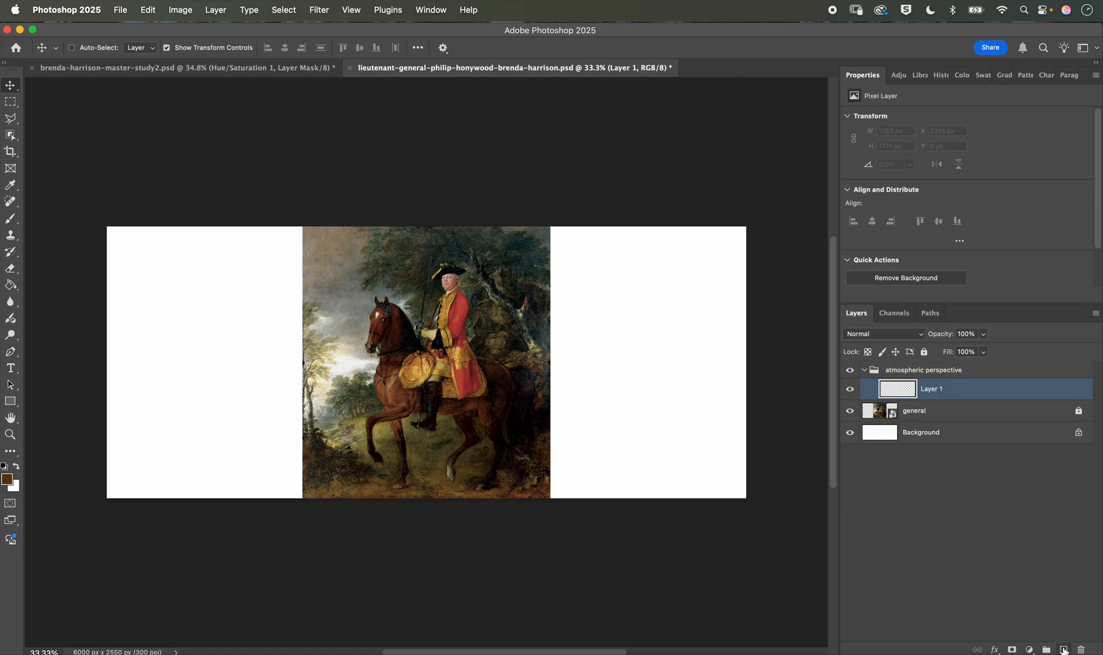
left_click(1063, 649)
left_click(1064, 650)
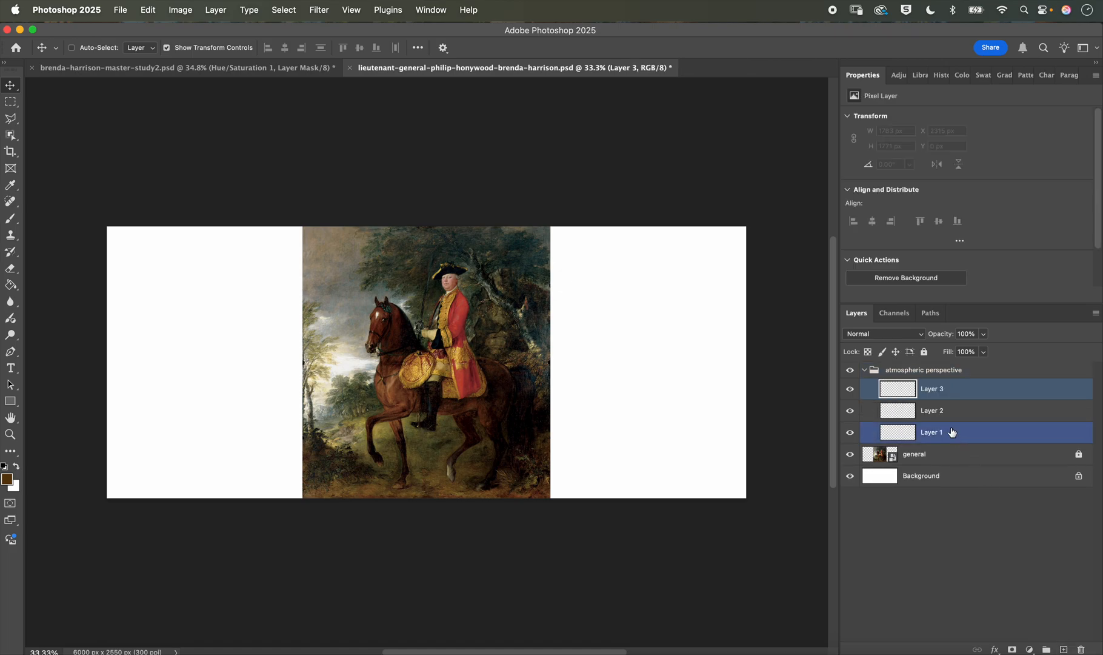
Step: Rename the group's three layers, from the uppermost down, as foreground, midground and background
double_click(929, 390)
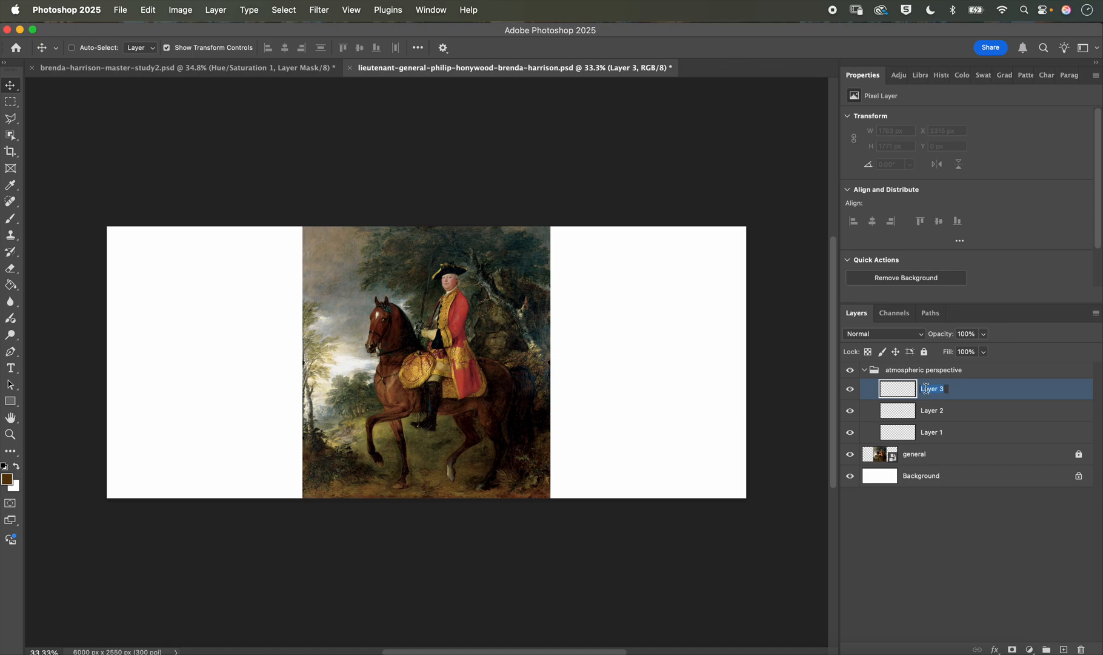
type("foreground")
left_click(933, 411, "shift")
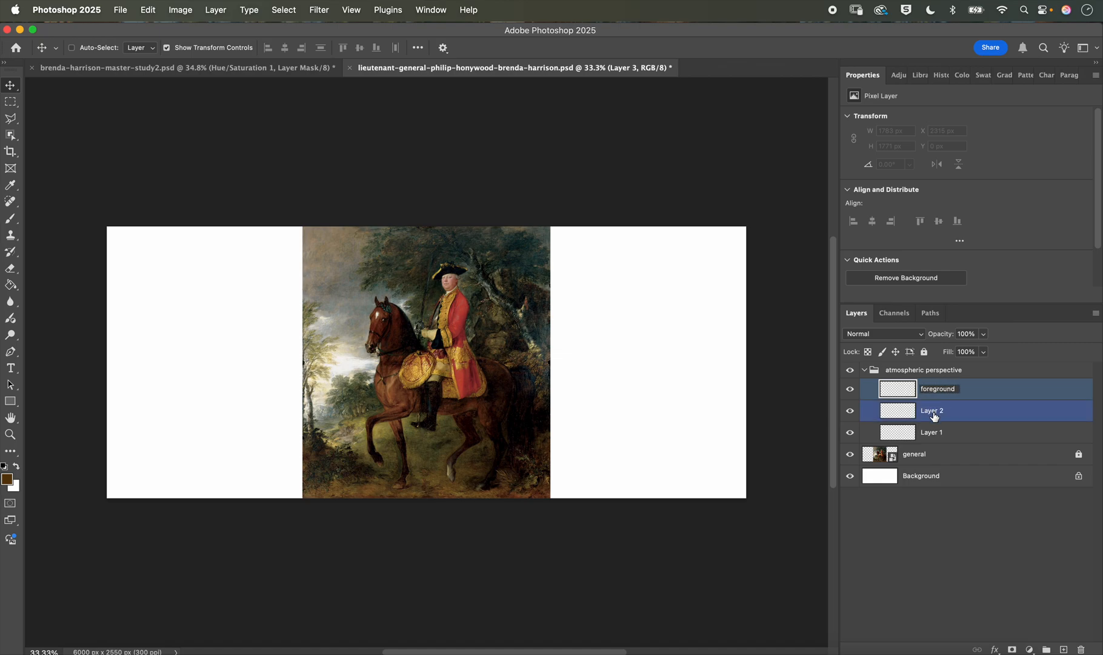
double_click(934, 413)
type("midground")
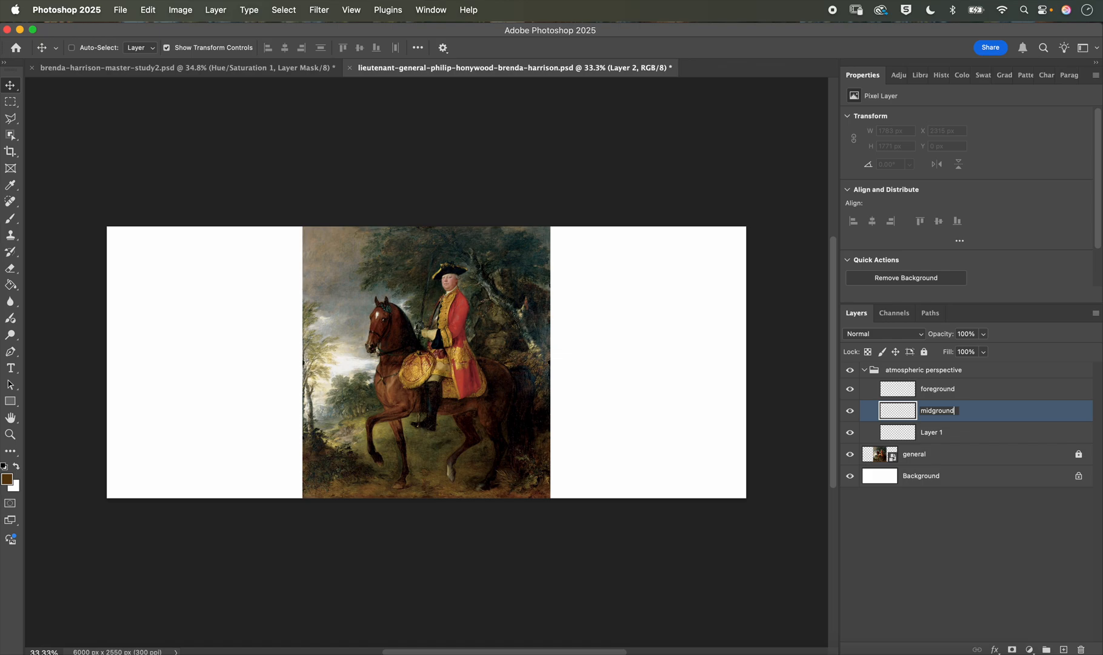
left_click(937, 439, "shift")
double_click(933, 432)
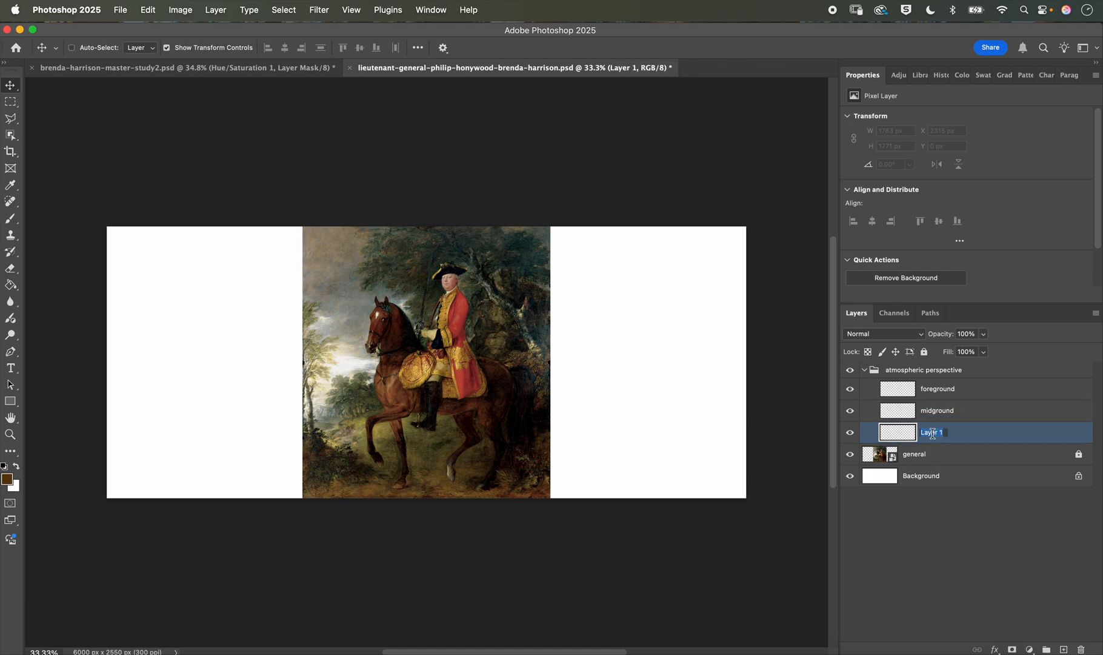
type("background")
key("Return")
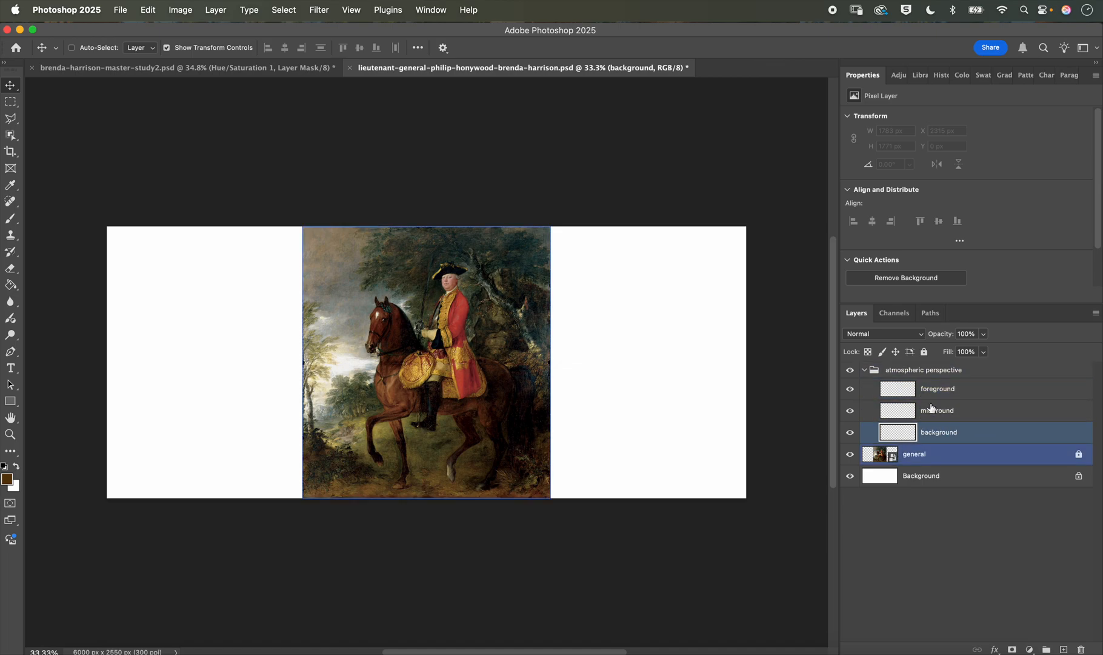
Step: On the foreground layer, set up the Brush tool's pressure-controlled opacity and airbrush-style build-up for drawing beside the painting
left_click(938, 389)
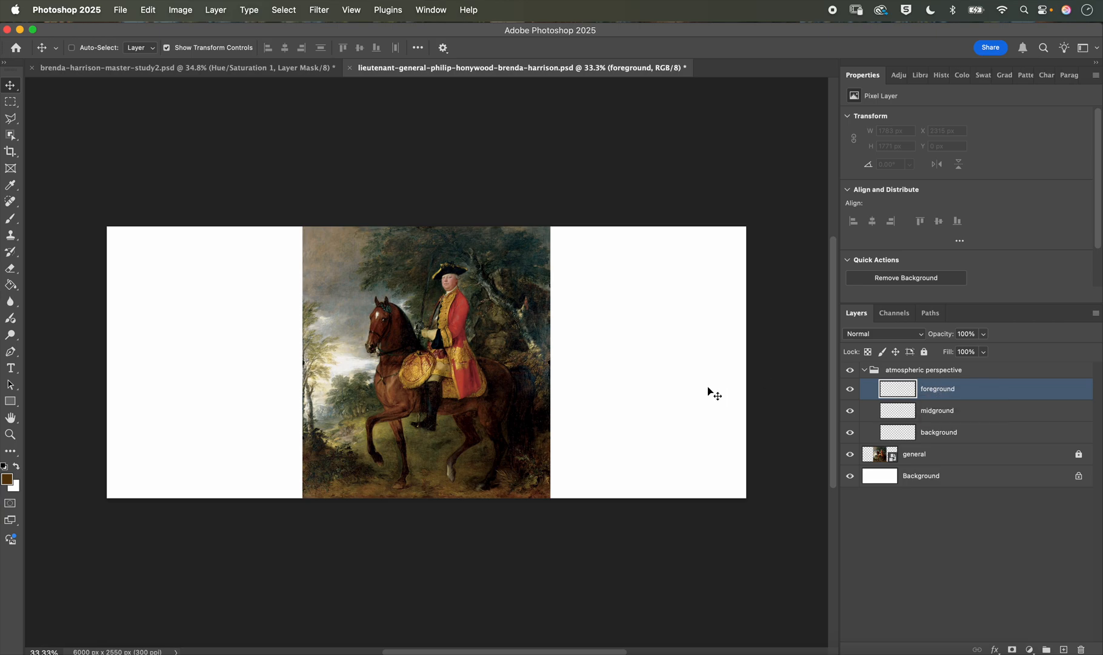
key("super+equal")
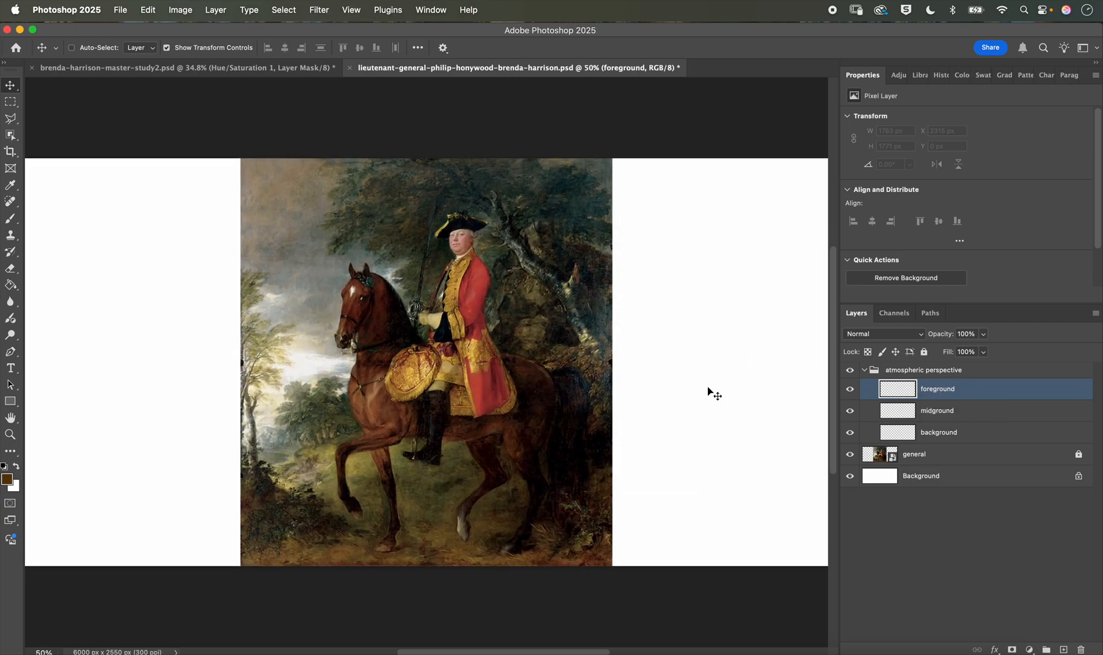
scroll(633, 383, "right", 5)
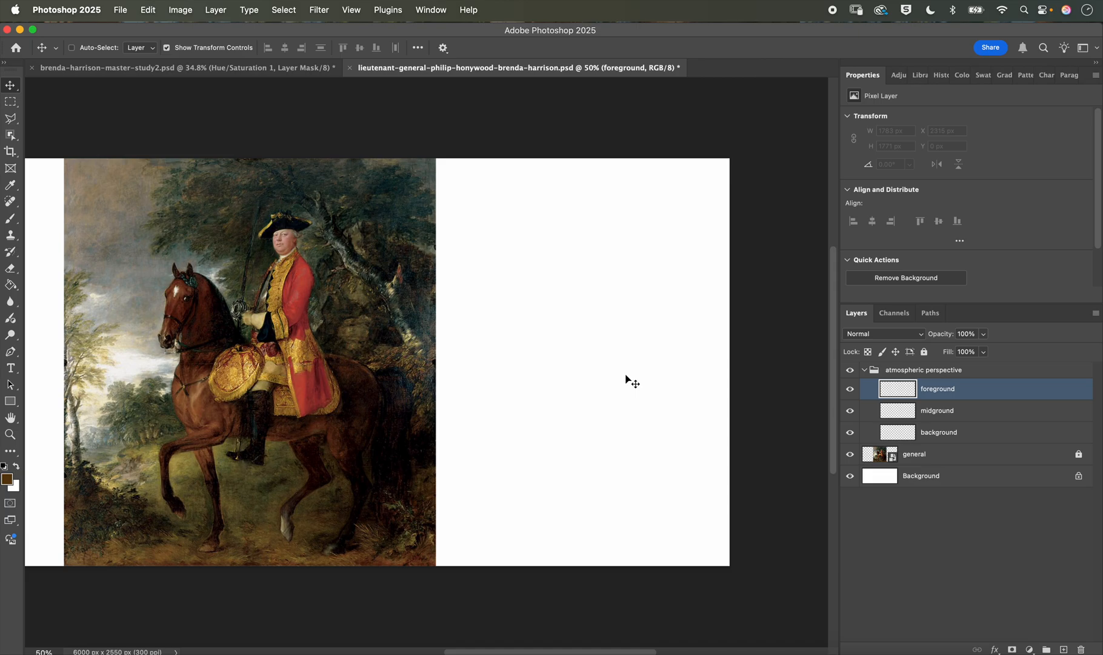
key("super+equal")
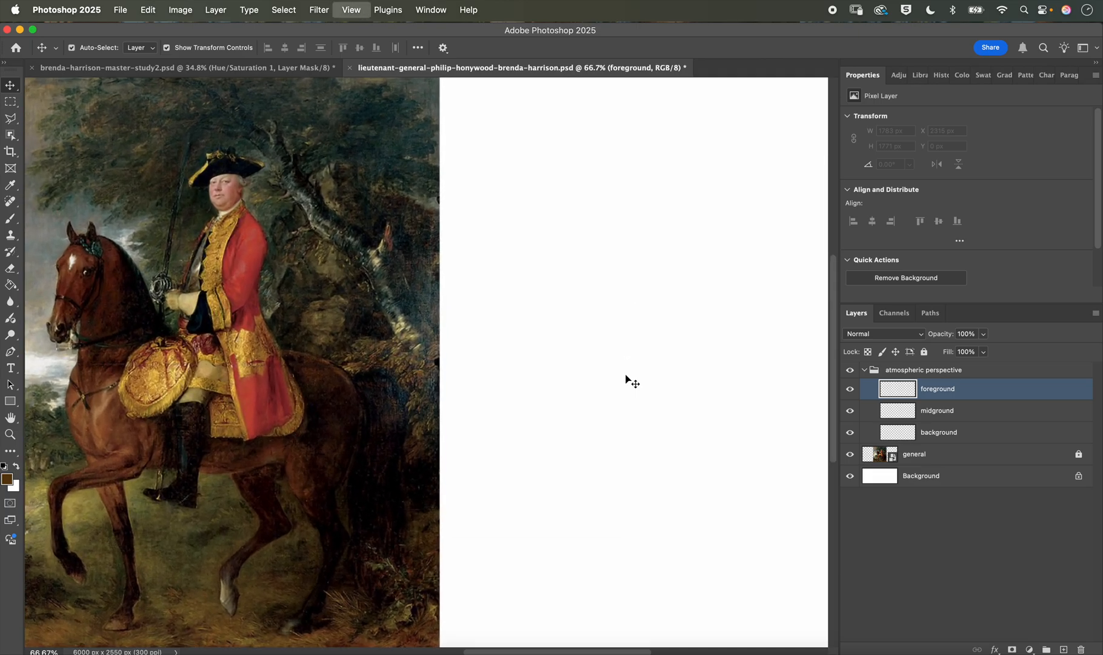
key("super+minus")
key("super+equal")
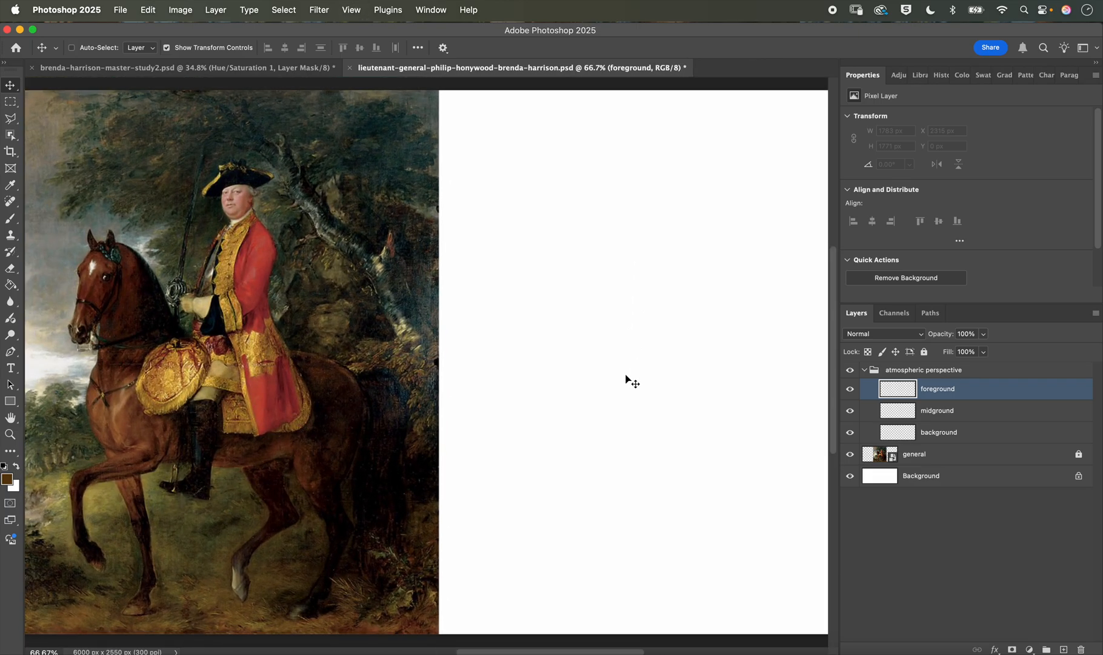
mouse_move(625, 374)
left_mouse_down()
mouse_move(492, 362)
mouse_move(613, 374)
left_mouse_up()
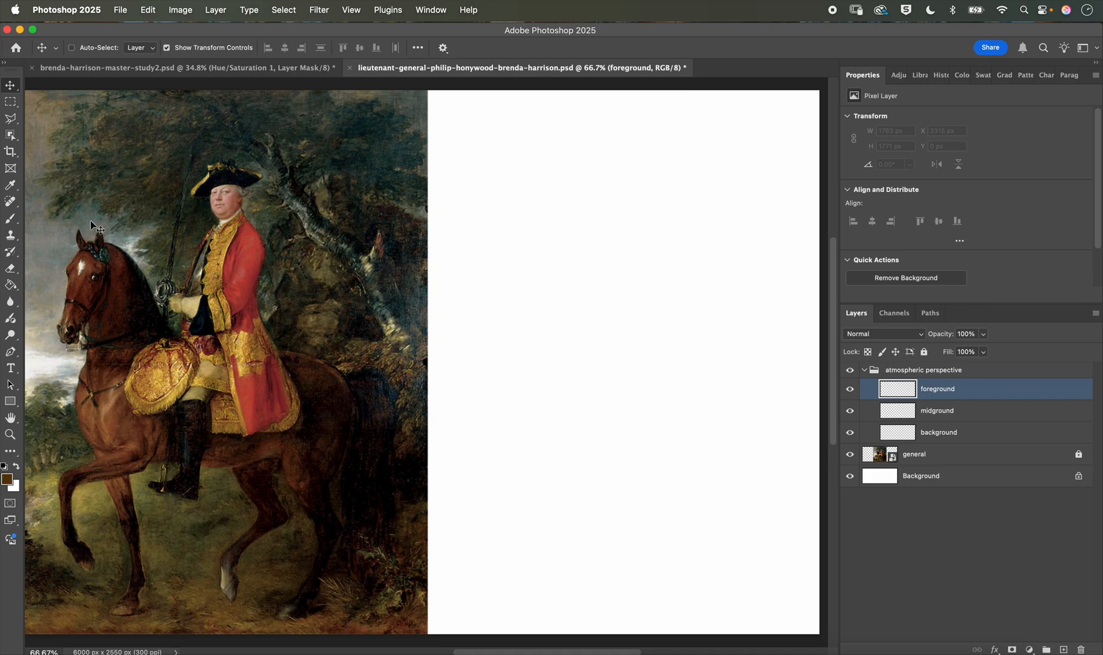
left_click(11, 219)
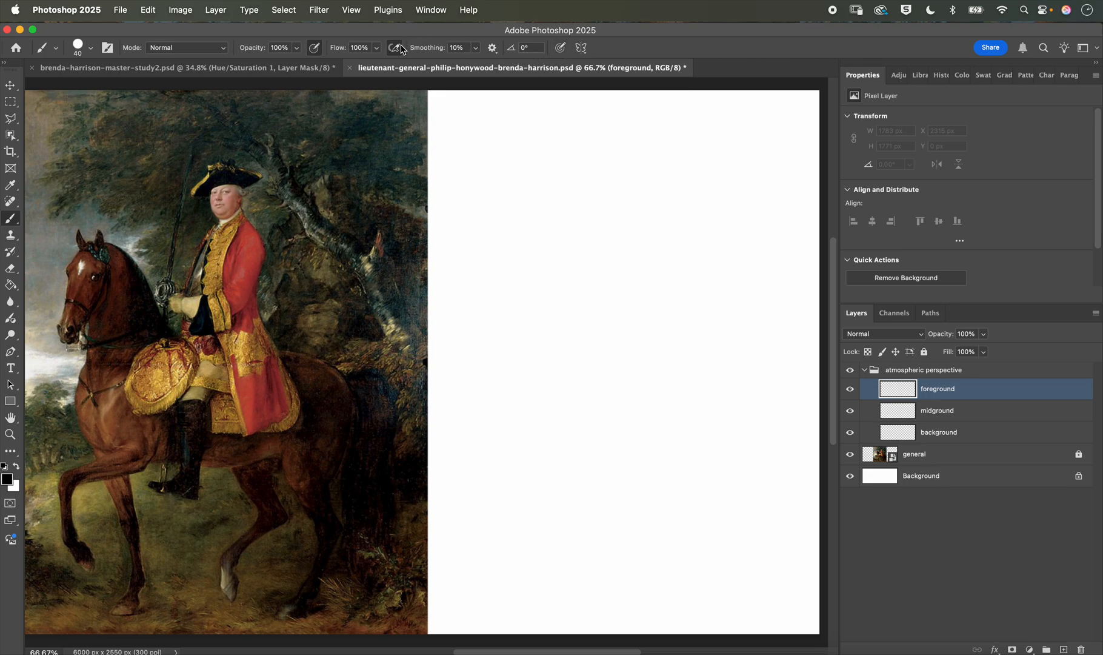
left_click(314, 48)
left_click(394, 49)
Step: Paint black test strokes on the blank canvas beside the painting to compare brush behaviour with and without pressure-controlled opacity
mouse_move(466, 380)
left_mouse_down()
mouse_move(552, 274)
mouse_move(570, 296)
mouse_move(600, 390)
mouse_move(631, 255)
mouse_move(614, 187)
mouse_move(514, 256)
mouse_move(624, 243)
mouse_move(587, 305)
mouse_move(602, 334)
mouse_move(679, 363)
mouse_move(721, 419)
mouse_move(654, 458)
left_mouse_up()
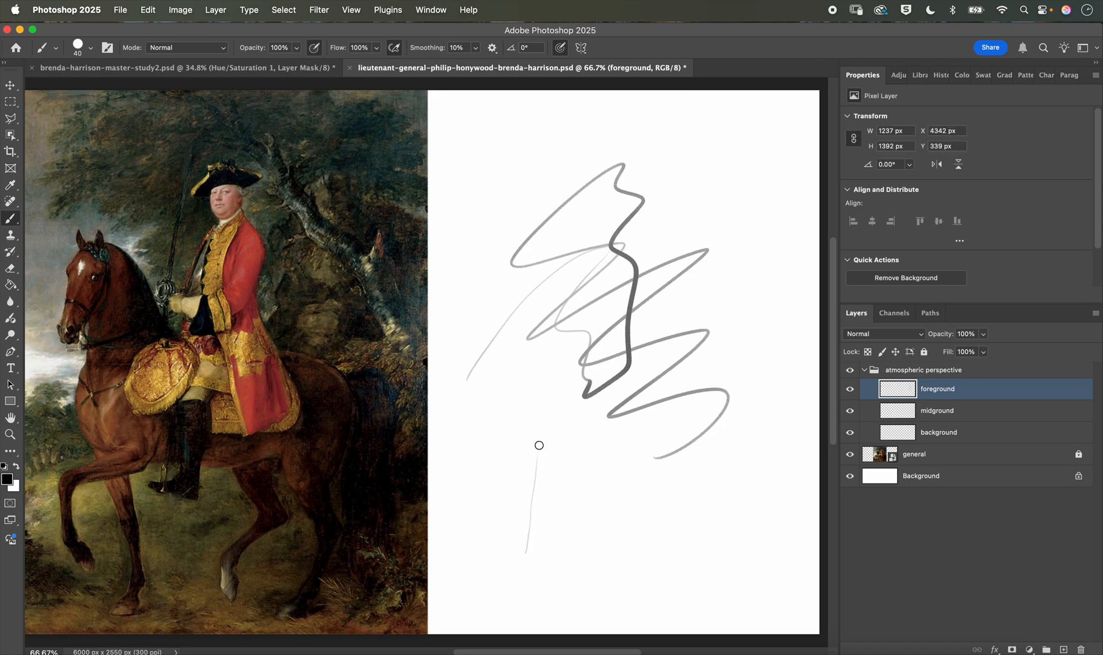
mouse_move(565, 320)
left_mouse_down()
mouse_move(729, 125)
mouse_move(532, 207)
mouse_move(709, 237)
mouse_move(581, 325)
mouse_move(672, 365)
mouse_move(628, 448)
mouse_move(567, 450)
left_mouse_up()
mouse_move(518, 486)
left_mouse_down()
mouse_move(530, 442)
mouse_move(524, 494)
mouse_move(554, 455)
mouse_move(617, 502)
mouse_move(710, 491)
mouse_move(716, 514)
left_mouse_up()
mouse_move(623, 158)
left_mouse_down()
mouse_move(588, 193)
mouse_move(565, 281)
mouse_move(674, 171)
mouse_move(562, 376)
mouse_move(674, 178)
mouse_move(555, 346)
mouse_move(593, 228)
mouse_move(636, 184)
mouse_move(560, 399)
mouse_move(672, 150)
mouse_move(537, 273)
mouse_move(545, 375)
mouse_move(558, 183)
mouse_move(541, 351)
left_mouse_up()
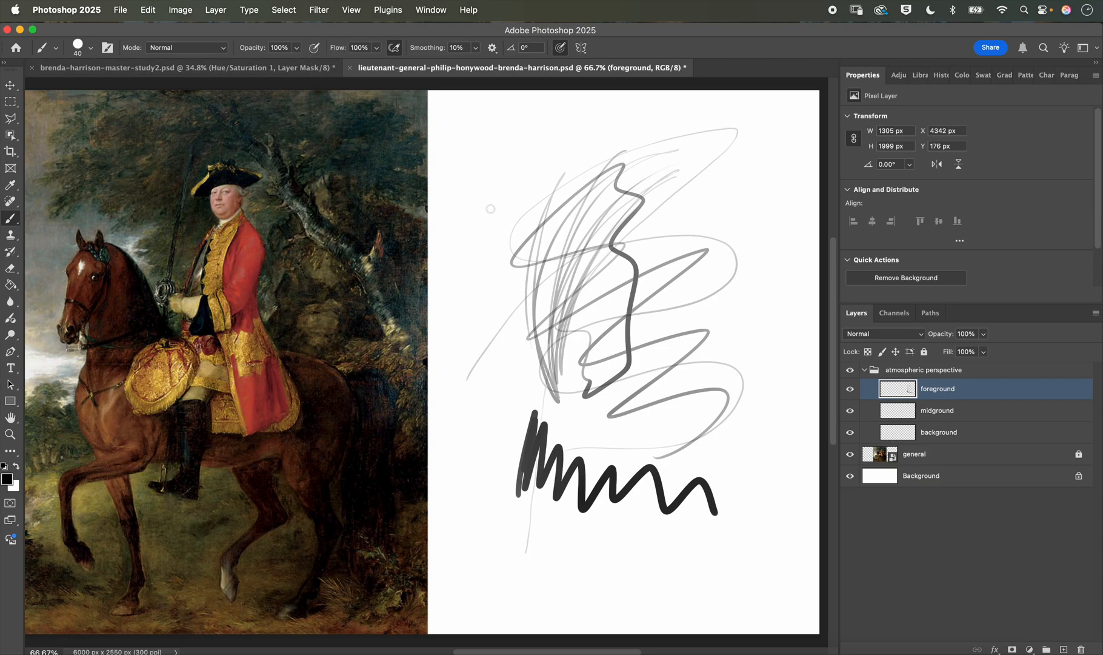
mouse_move(531, 336)
left_mouse_down()
mouse_move(527, 399)
mouse_move(533, 386)
left_mouse_up()
mouse_move(538, 336)
left_mouse_down()
mouse_move(541, 390)
mouse_move(559, 368)
left_mouse_up()
key("super+plus")
key("super+plus")
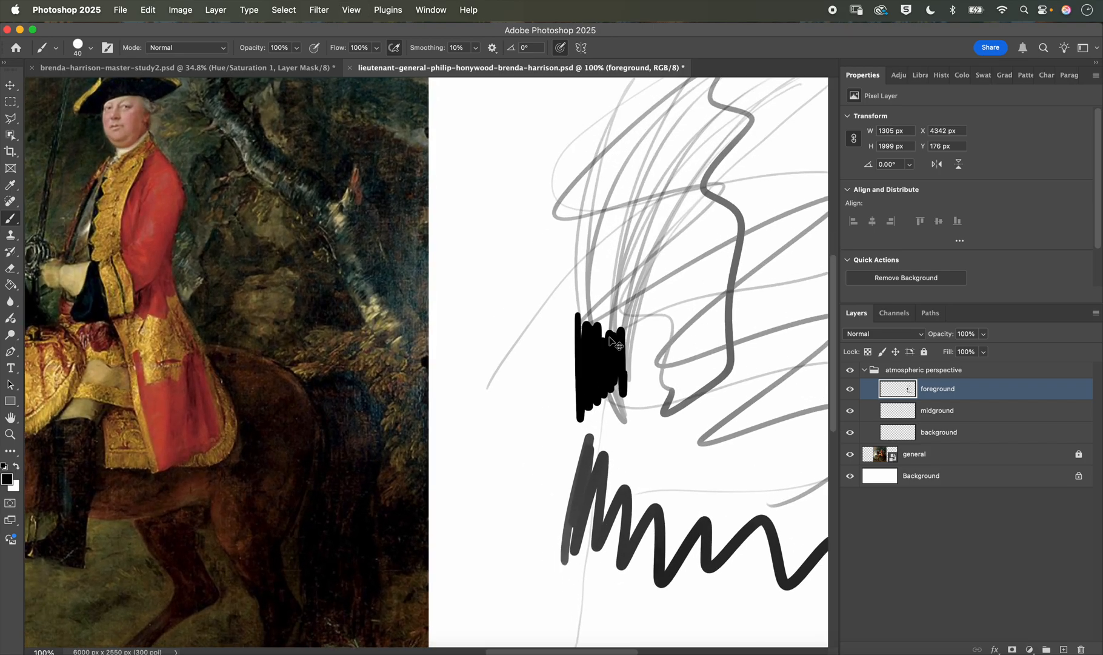
key("super+minus")
key("super+minus")
scroll(596, 371, "right", 5)
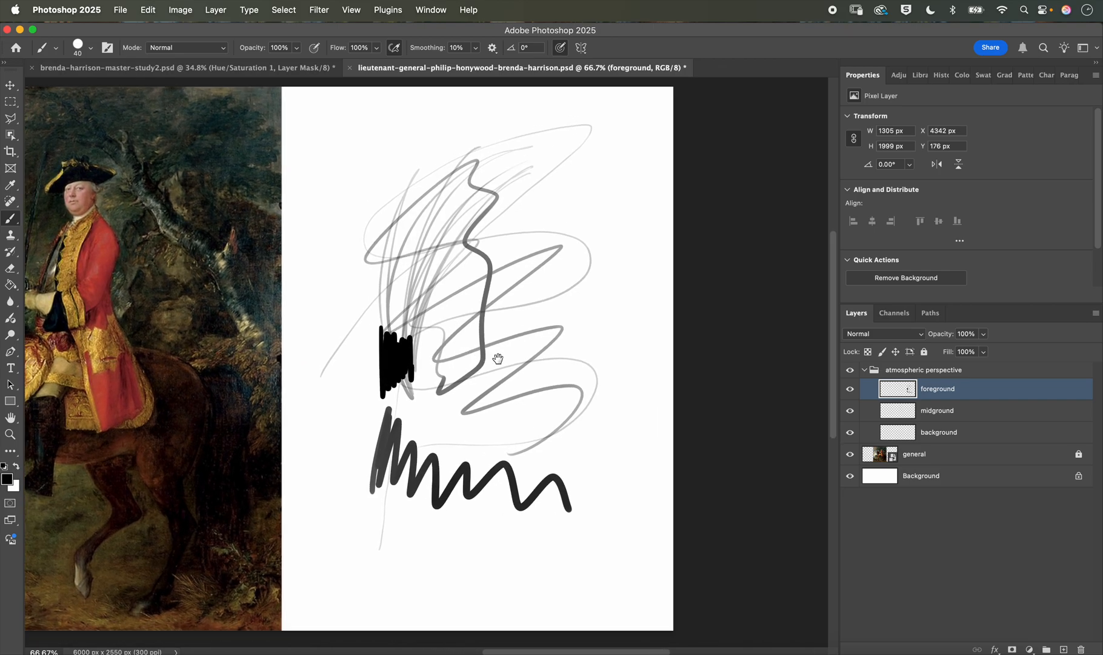
scroll(497, 360, "left", 4)
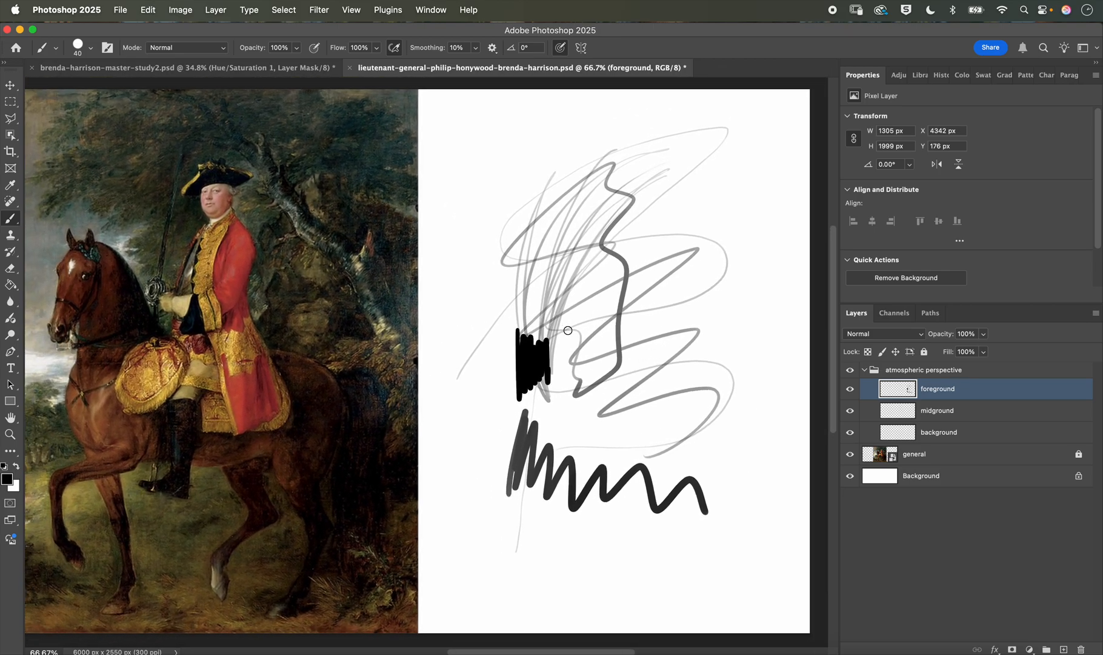
Step: Try several larger brush sizes up to 400 while painting thick black test strokes over the scribbles
key("bracketright")
key("bracketright")
key("bracketright")
key("bracketright")
key("bracketright")
key("bracketright")
key("bracketright")
key("bracketleft")
key("bracketleft")
key("bracketleft")
key("bracketleft")
mouse_move(552, 330)
left_mouse_down()
mouse_move(542, 383)
mouse_move(562, 308)
mouse_move(584, 377)
mouse_move(605, 348)
mouse_move(585, 388)
mouse_move(632, 349)
mouse_move(623, 392)
mouse_move(656, 409)
mouse_move(608, 486)
mouse_move(581, 420)
mouse_move(589, 306)
mouse_move(621, 242)
left_mouse_up()
key("bracketright")
key("bracketright")
key("bracketright")
key("bracketright")
key("bracketright")
key("bracketright")
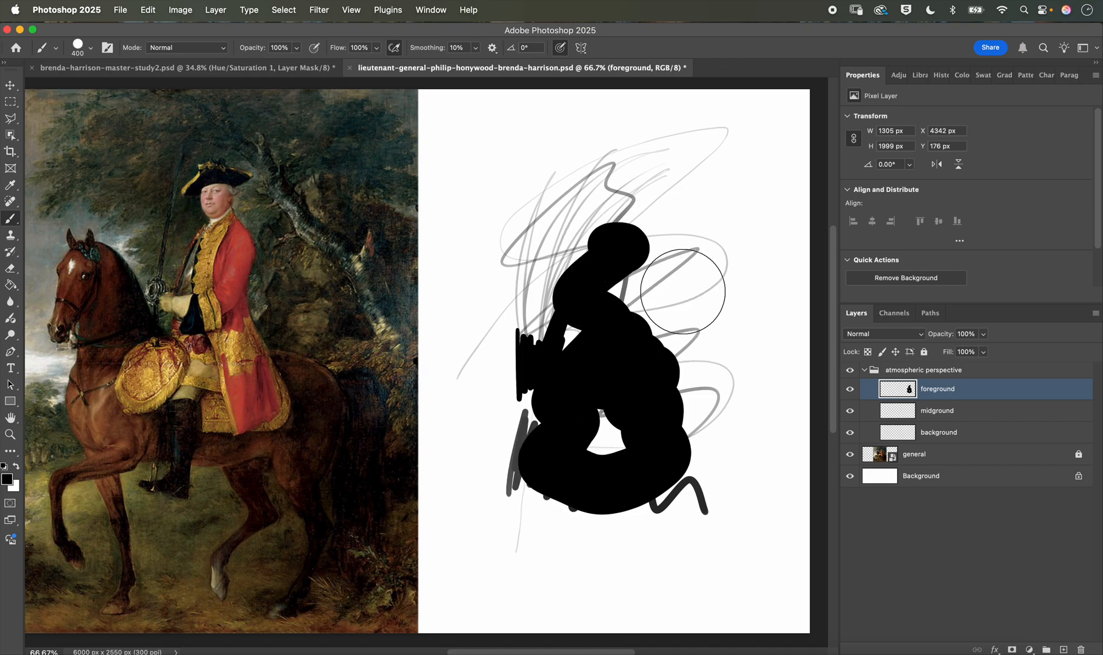
Step: Undo all the black test strokes on the foreground layer
key("super+z")
key("super+z")
key("super+z")
key("super+z")
key("super+z")
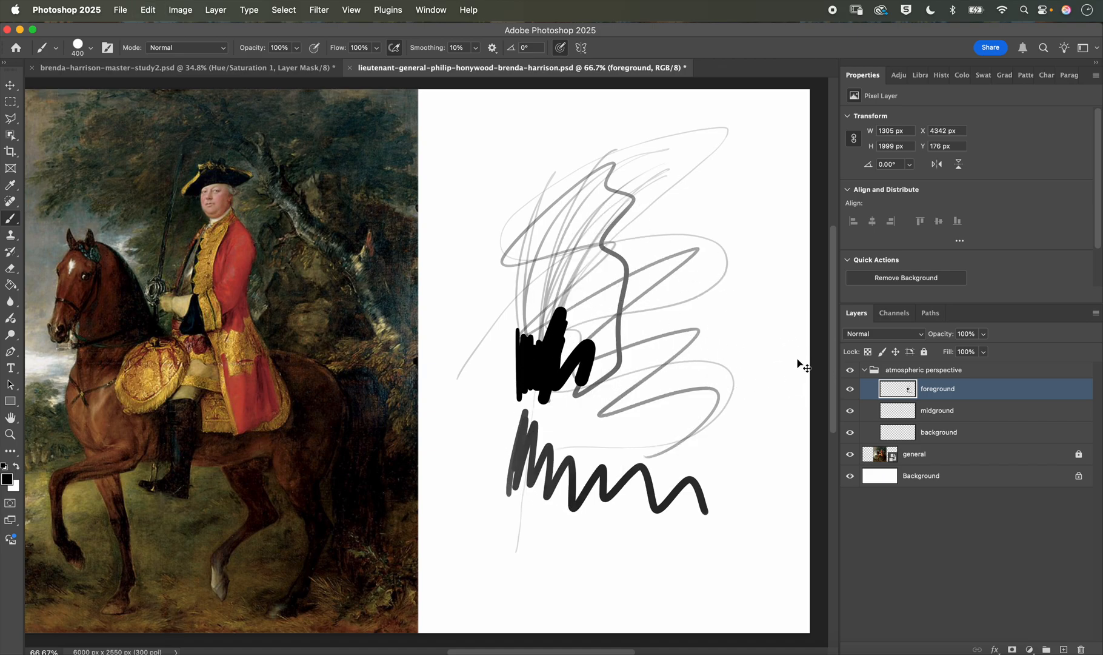
key("super+z")
key("super+z")
key("super+z")
key("super+z")
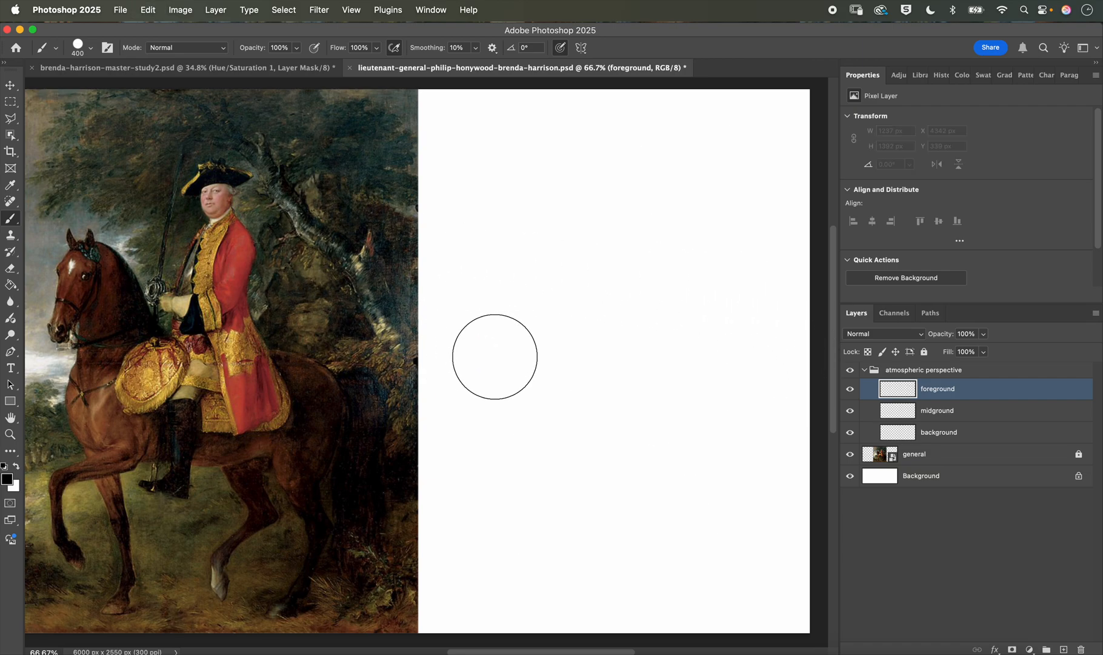
key("super+minus")
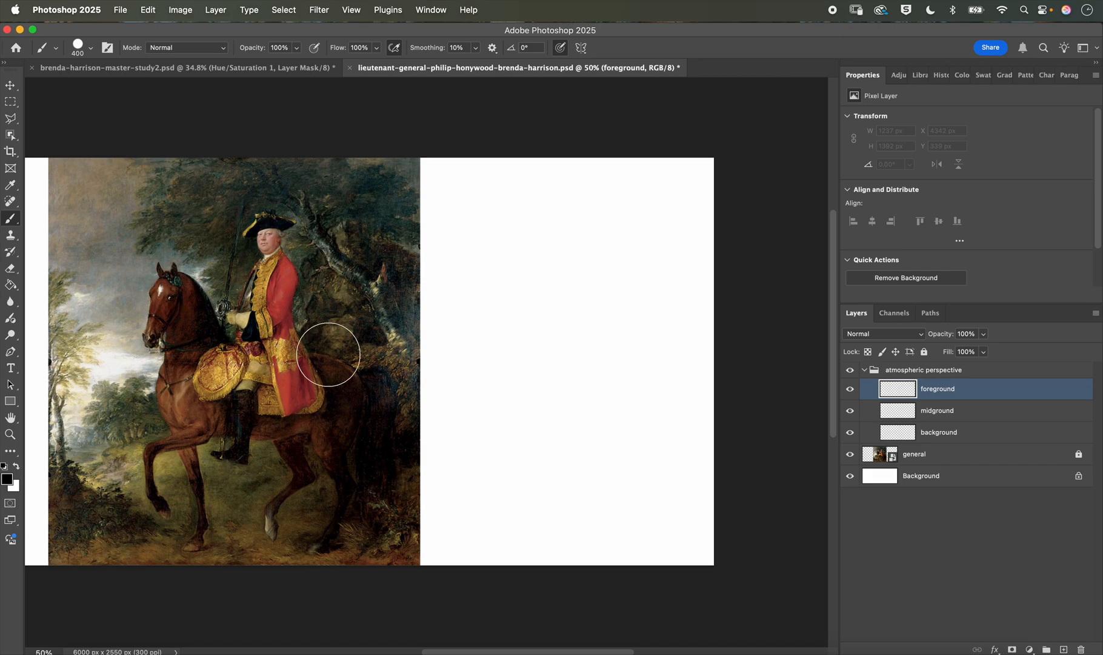
key("super+minus")
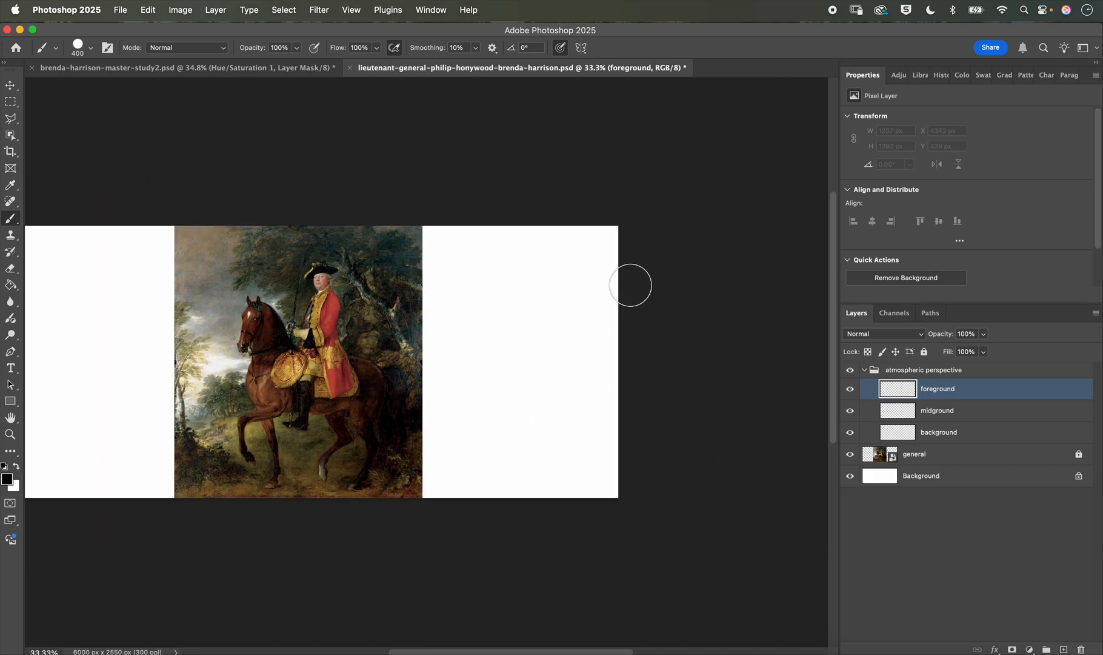
mouse_move(579, 327)
left_mouse_down()
mouse_move(681, 348)
mouse_move(661, 347)
left_mouse_up()
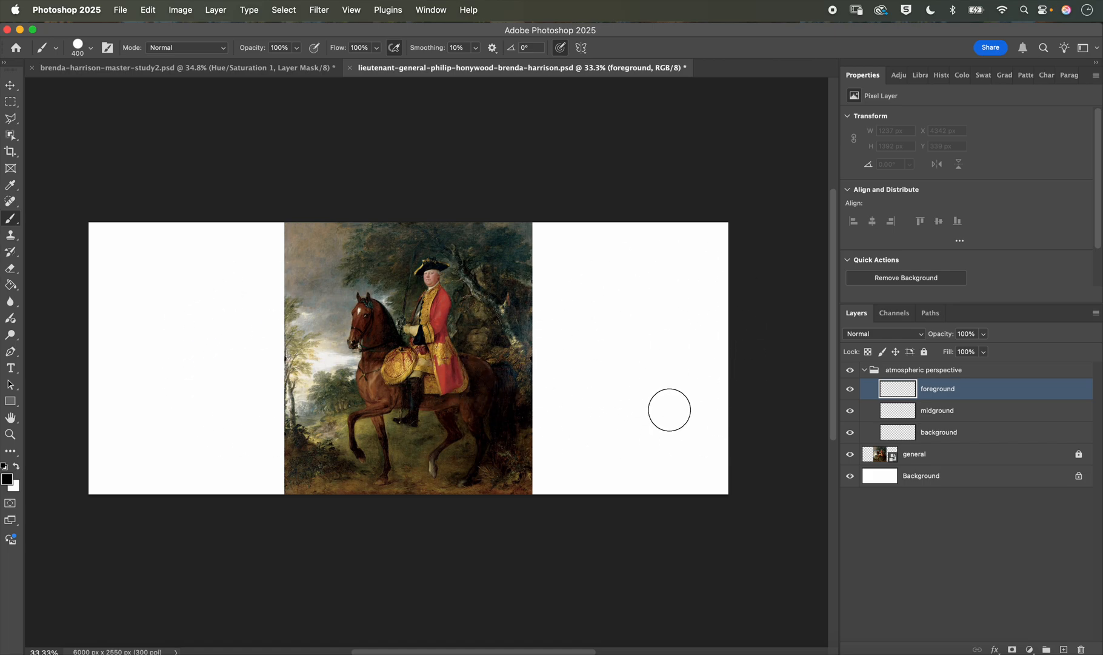
Step: Set the hard round brush to 125 px and turn off pressure-controlled opacity so colour swatches paint solid
key("super+equal")
key("super+equal")
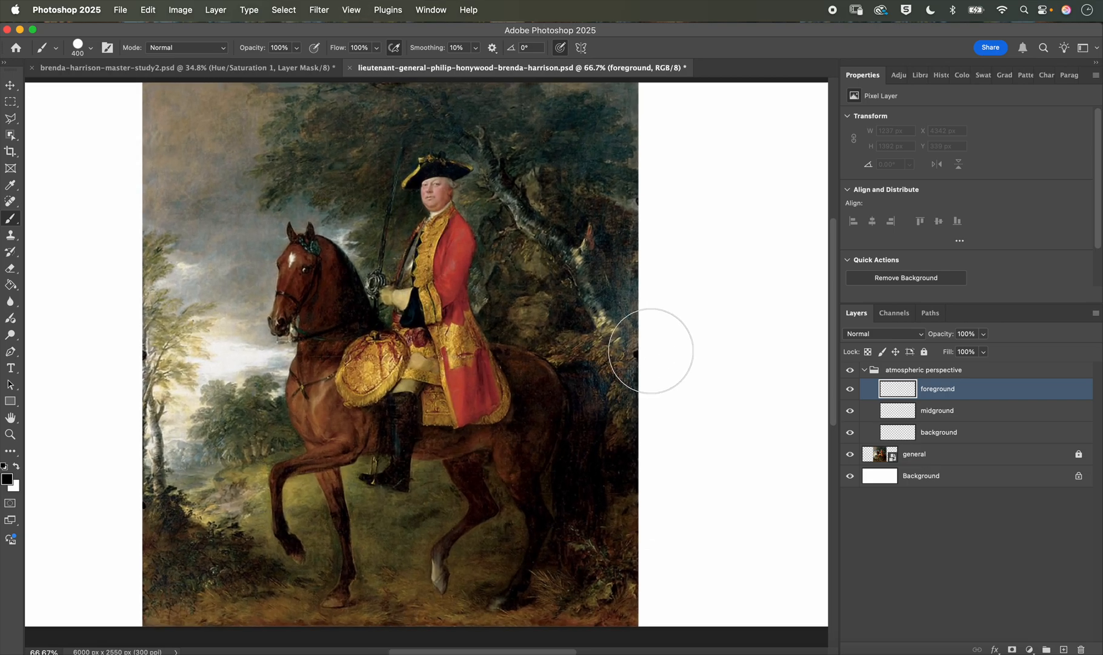
mouse_move(670, 374)
left_mouse_down()
mouse_move(481, 376)
mouse_move(647, 371)
mouse_move(578, 374)
left_mouse_up()
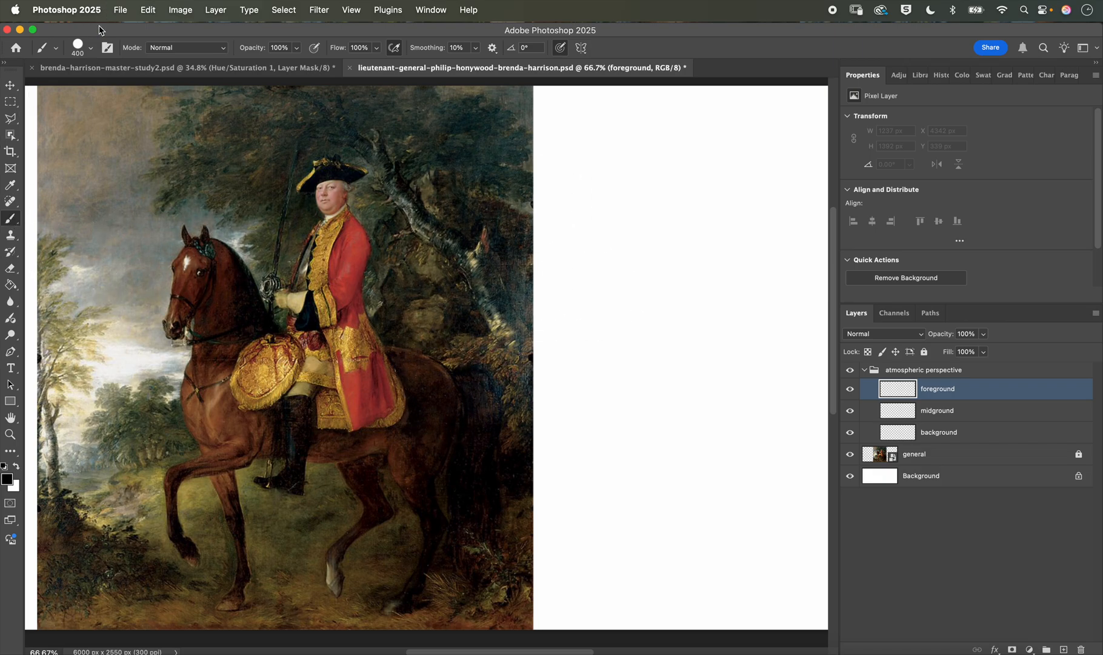
left_click(91, 51)
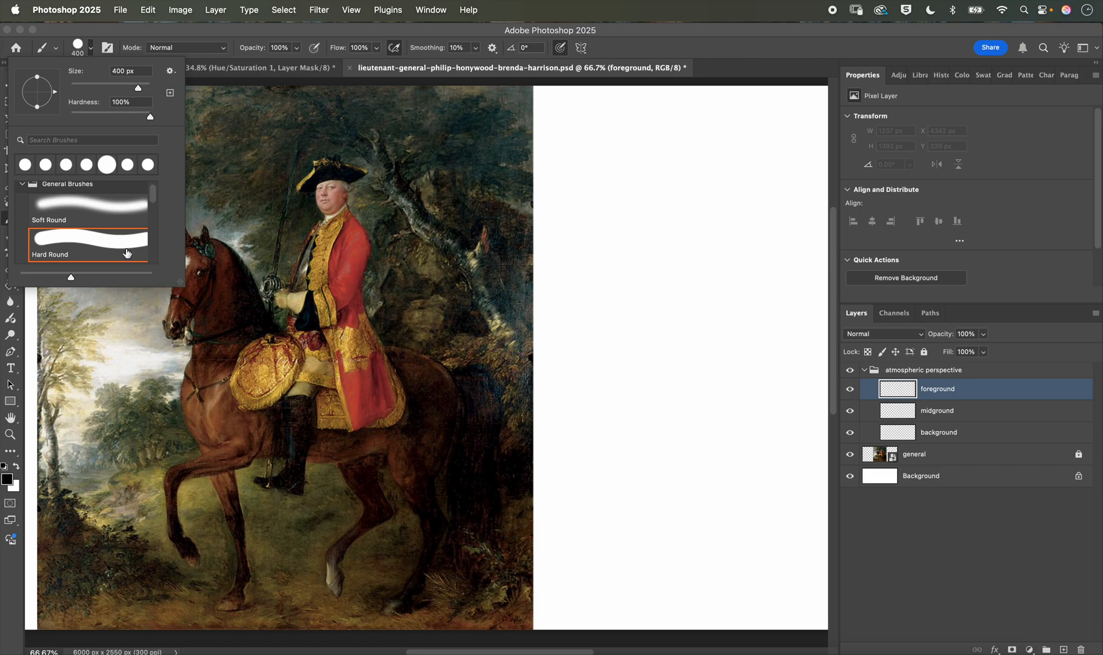
left_click(220, 29)
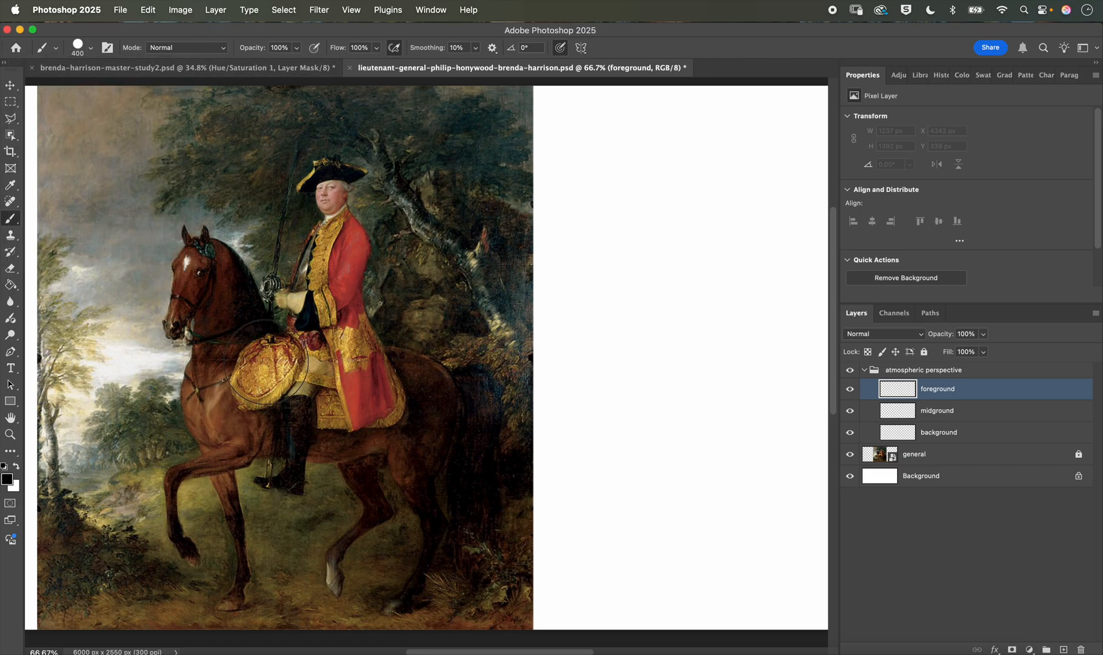
key("[")
key("[")
key("[")
key("[")
key("[")
key("[")
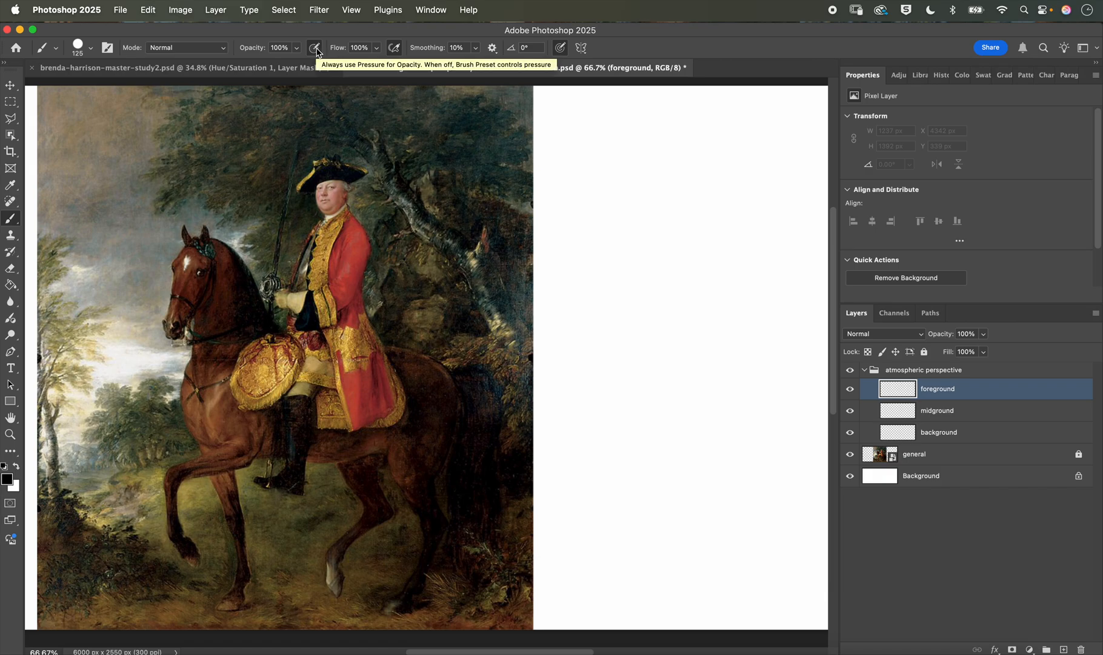
left_click(316, 47)
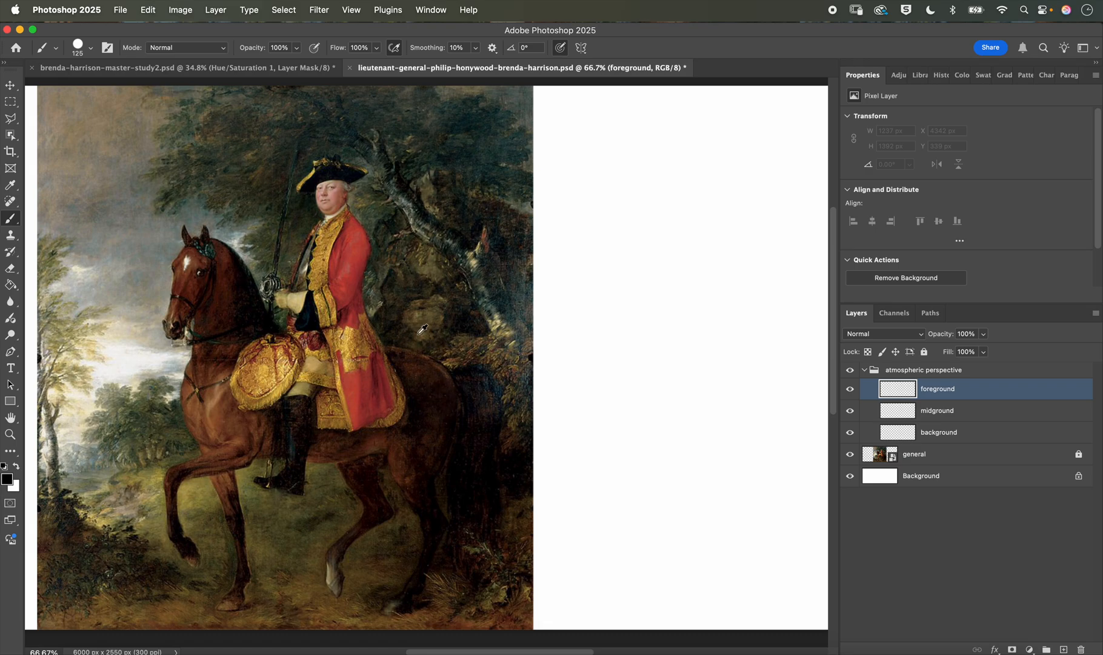
Step: Sample near-black from the horse's hindquarters and charcoal from the foreground bush, painting adjoining swatches on the blank canvas beside the painting
left_click(438, 386, "alt")
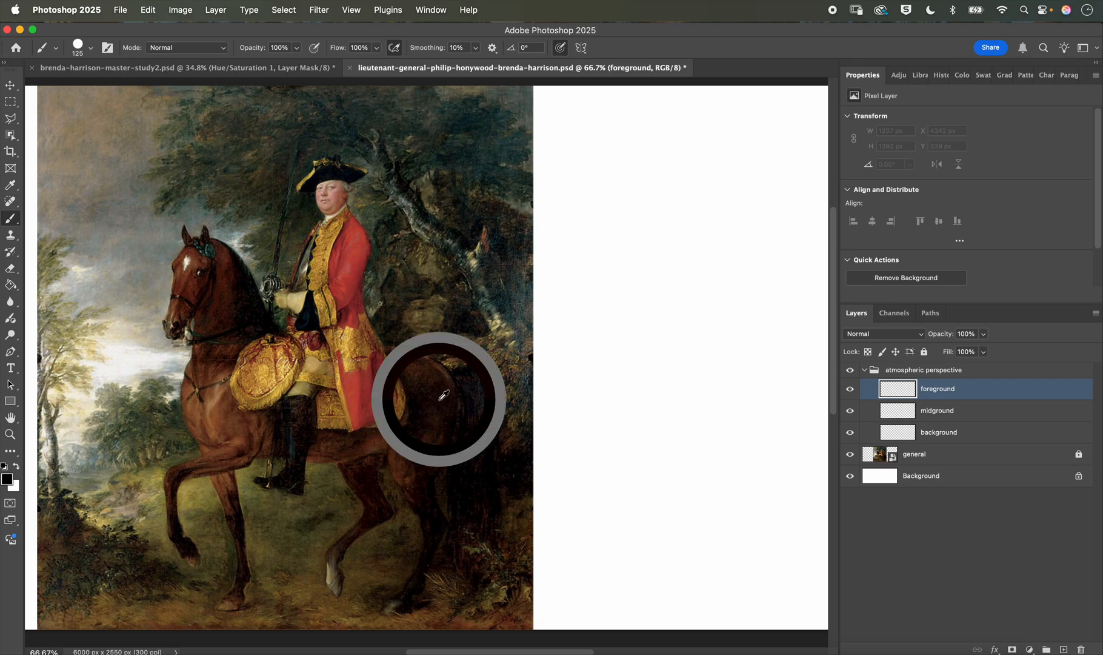
left_click_drag(688, 428, 693, 464)
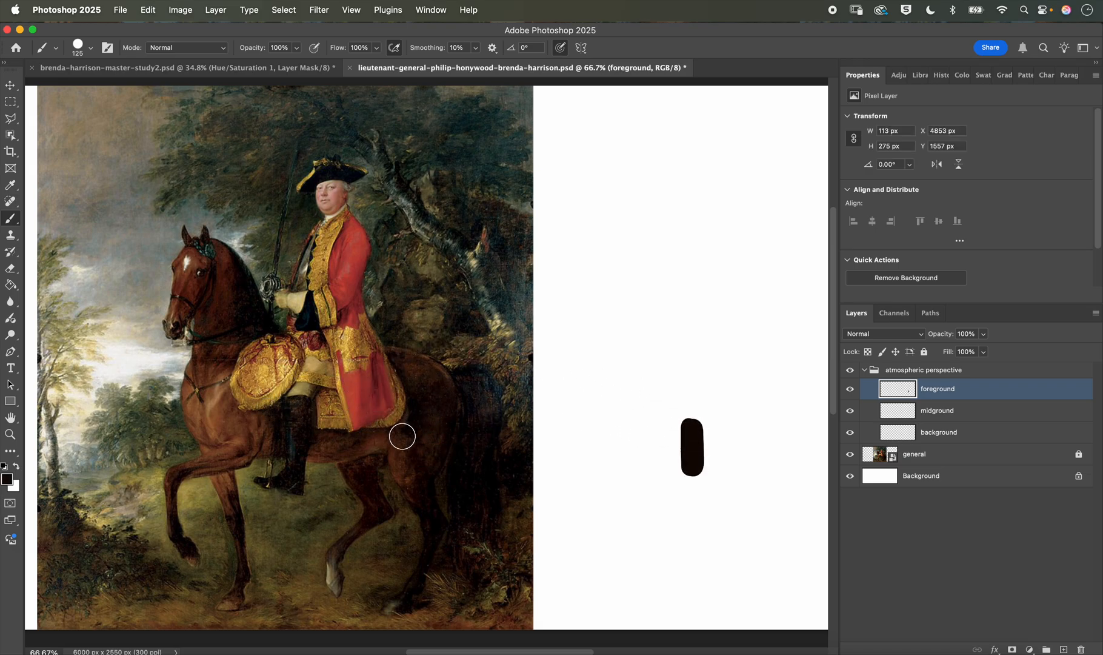
left_click_drag(358, 416, 414, 405)
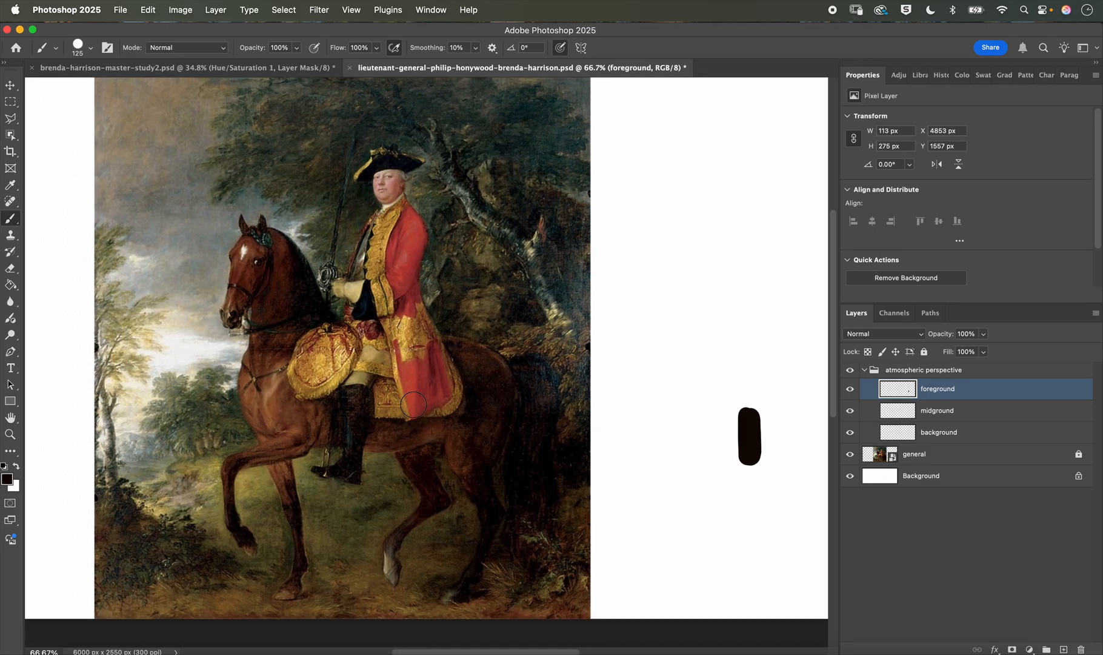
left_click(143, 543, "alt")
mouse_move(732, 439)
left_mouse_down()
mouse_move(733, 421)
mouse_move(719, 446)
left_mouse_up()
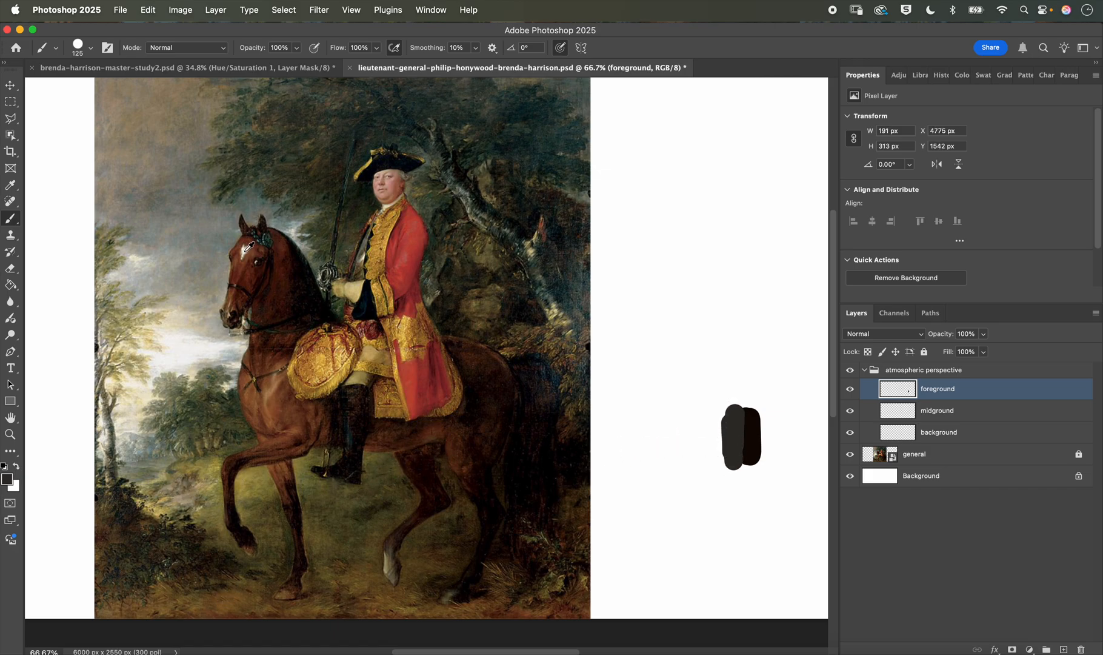
Step: Sample off-white from the horse's blaze, a skin tone from the rider's face and gold from the saddle trappings, painting a foreground swatch of each
left_click(248, 245, "alt")
mouse_move(614, 443)
left_mouse_down()
mouse_move(610, 465)
mouse_move(612, 438)
left_mouse_up()
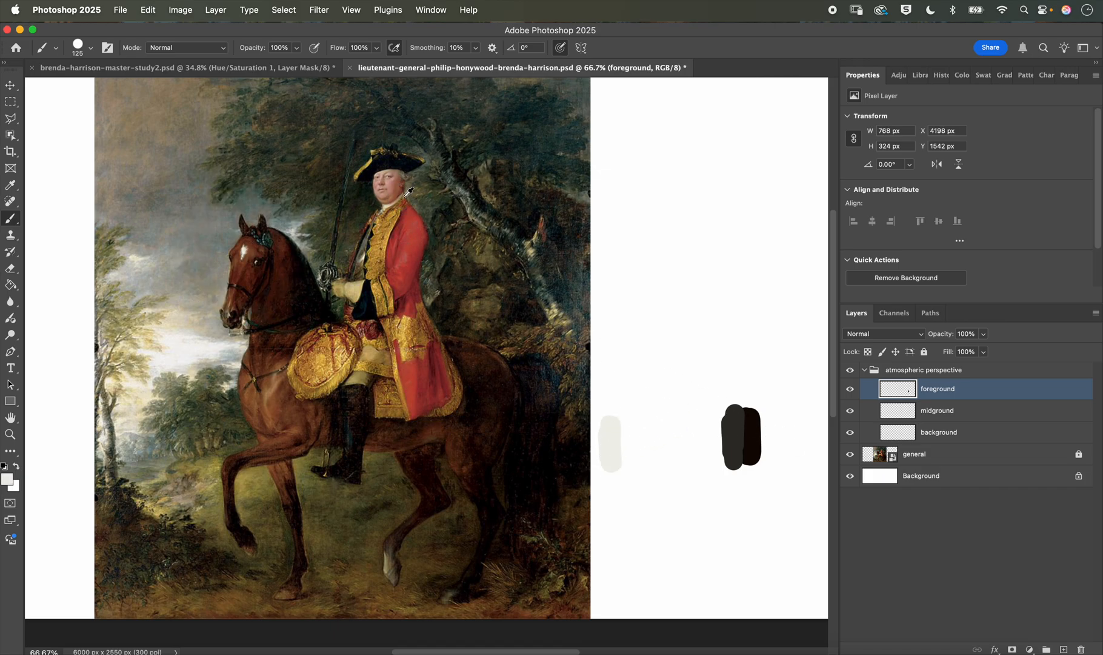
left_click(388, 170, "alt")
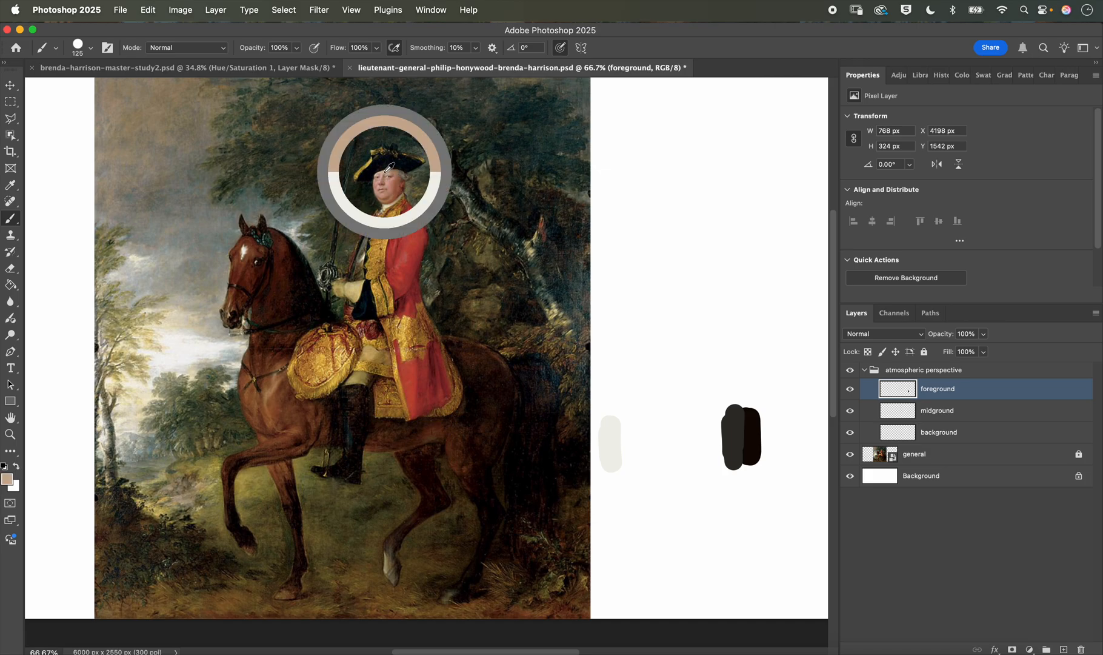
left_click_drag(629, 458, 631, 446)
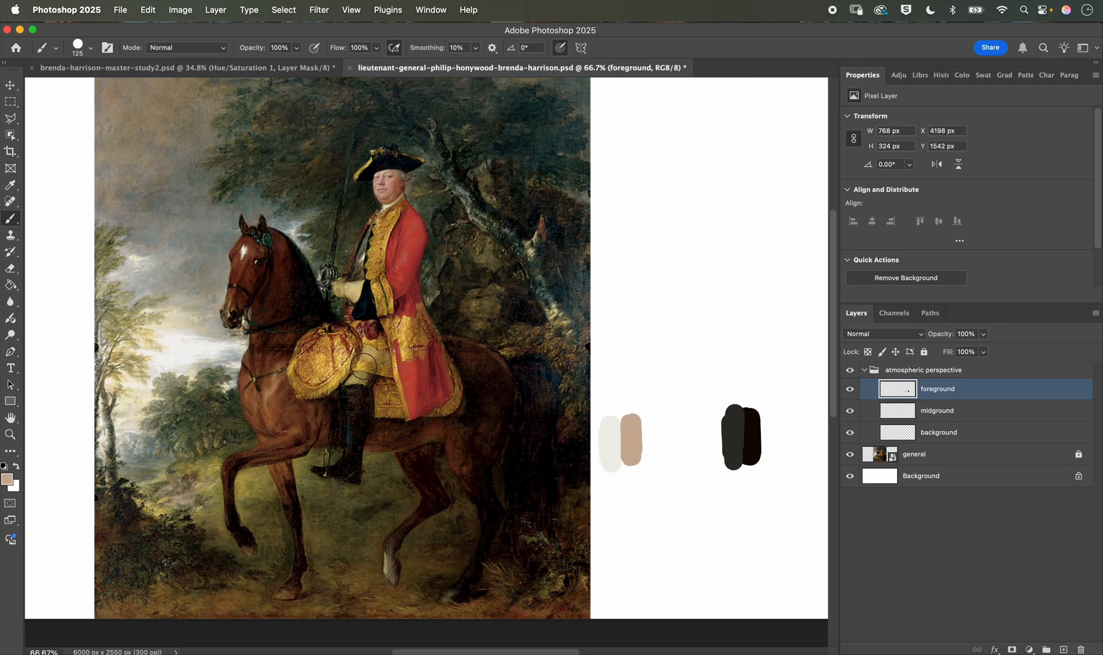
left_click(343, 371, "alt")
mouse_move(647, 460)
left_mouse_down()
mouse_move(652, 422)
mouse_move(649, 454)
left_mouse_up()
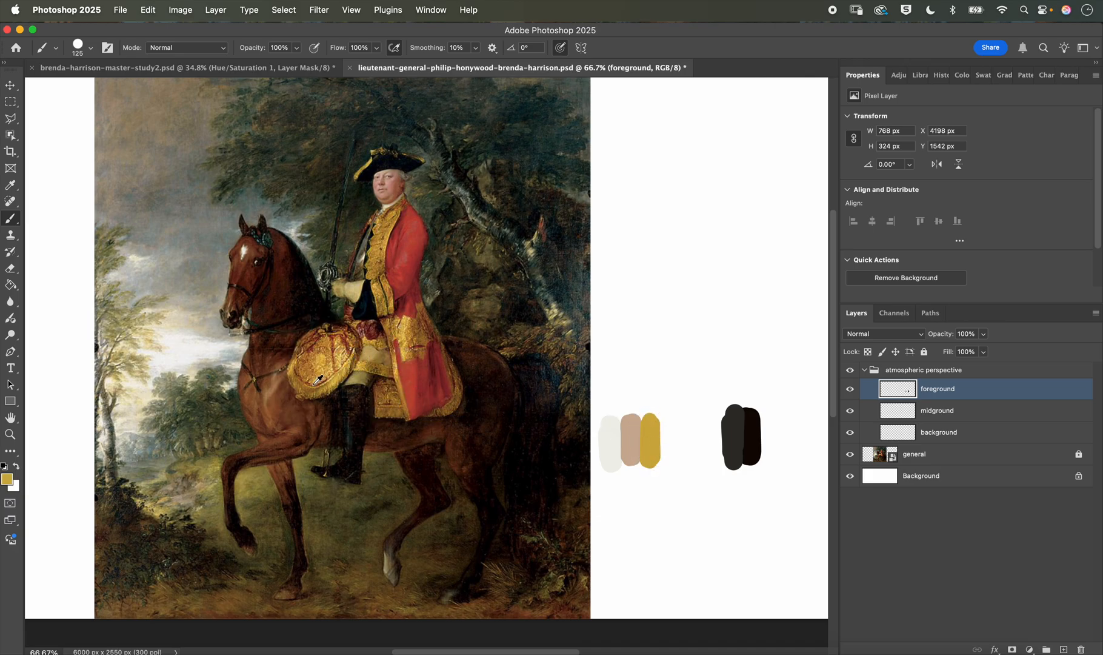
Step: Fill the gap in the foreground swatch row with red sampled from the coat, a tan brown and a dark reddish brown from the horse
left_click(415, 241, "alt")
mouse_move(691, 422)
left_mouse_down()
mouse_move(688, 459)
mouse_move(689, 435)
left_mouse_up()
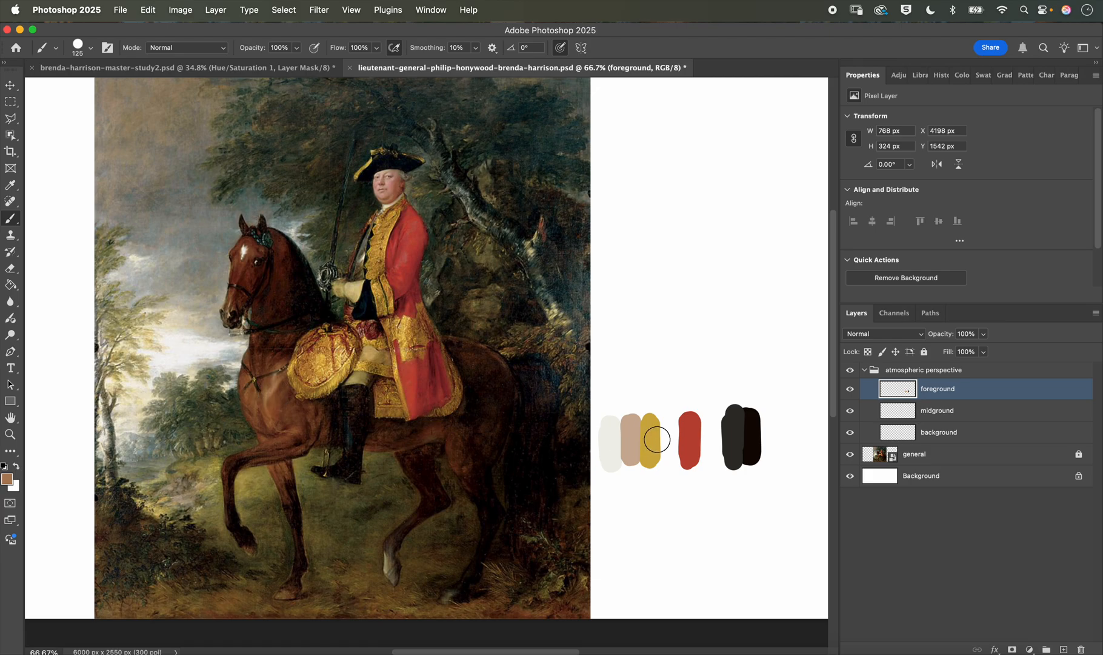
mouse_move(665, 418)
left_mouse_down()
mouse_move(670, 468)
mouse_move(672, 420)
mouse_move(673, 438)
left_mouse_up()
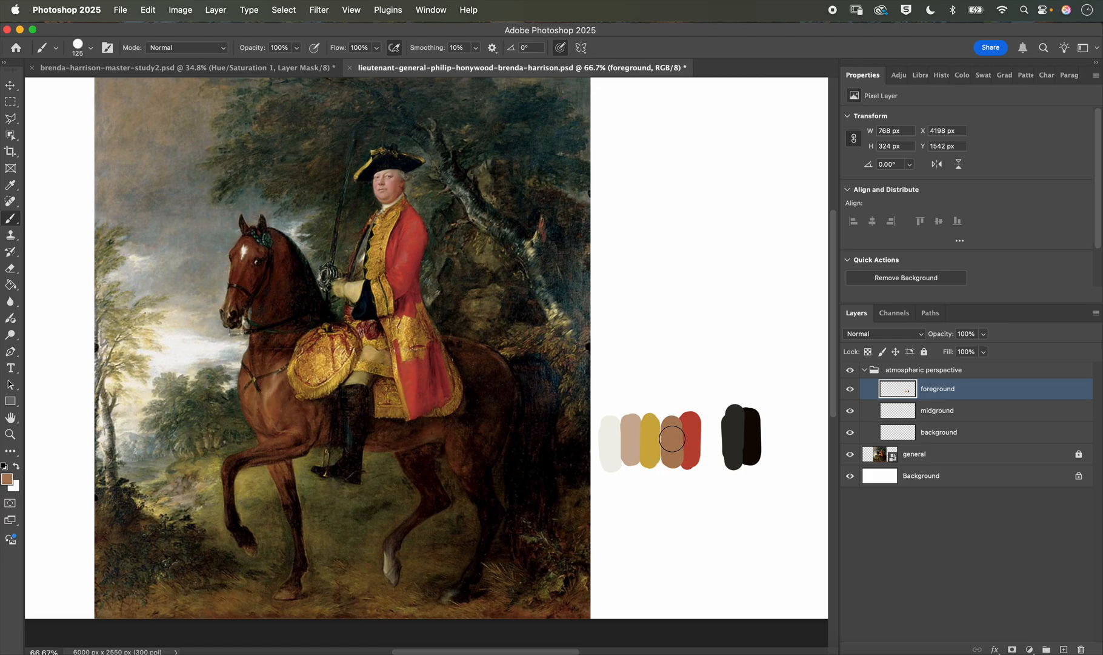
left_click(244, 265, "alt")
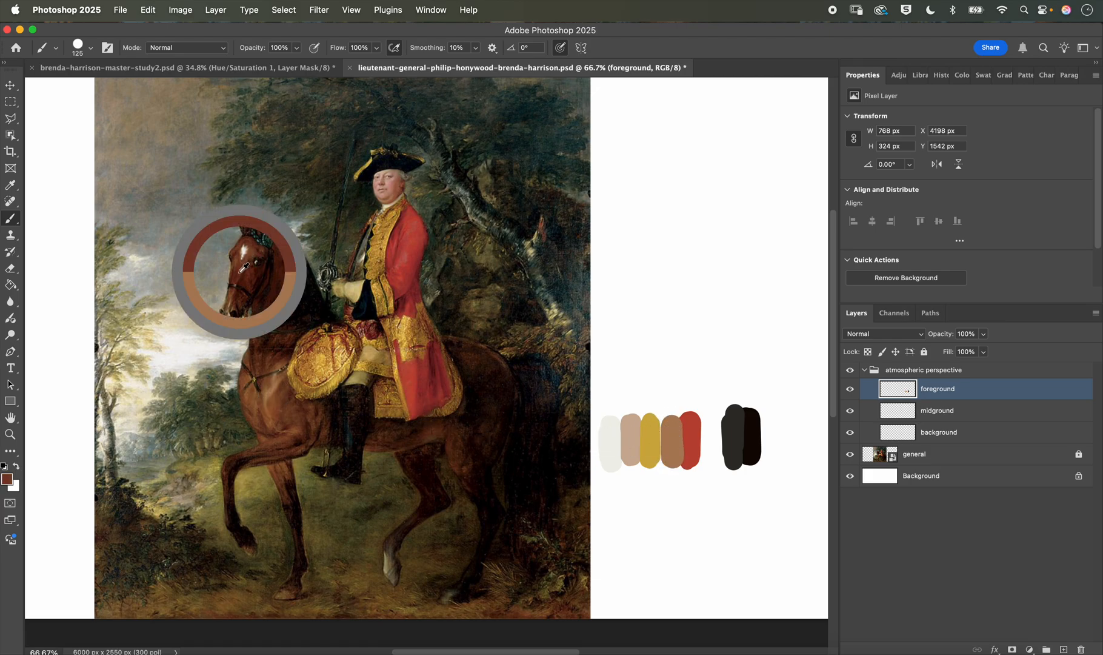
mouse_move(715, 445)
left_mouse_down()
mouse_move(714, 418)
mouse_move(711, 456)
left_mouse_up()
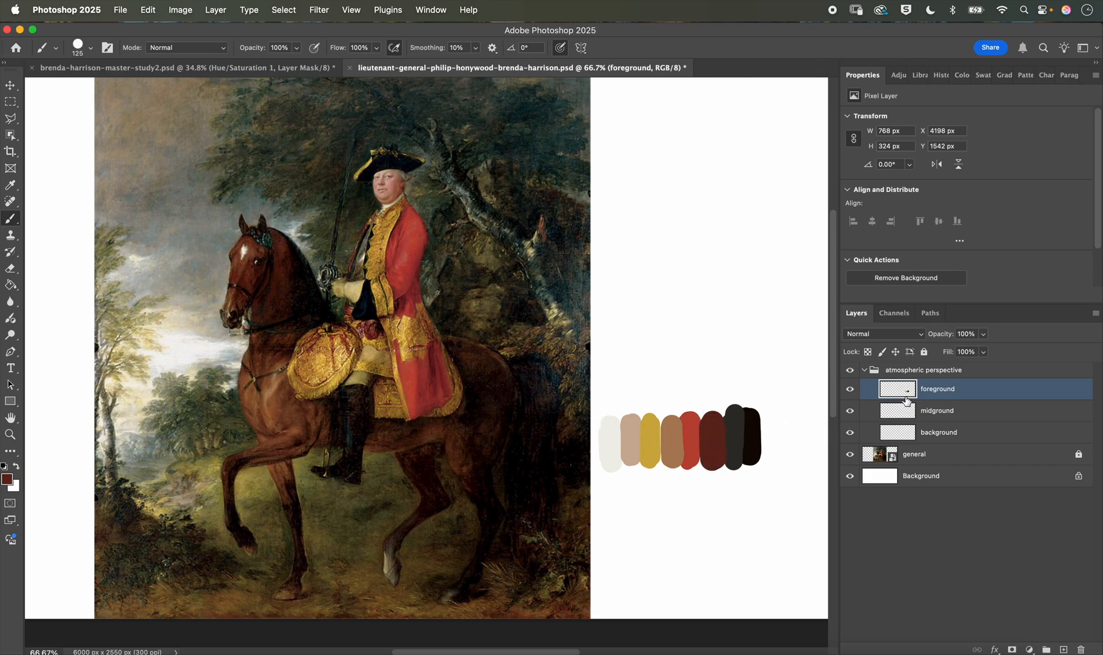
Step: Hide and reshow the foreground swatch layer, and make the midground layer active
left_click(851, 391)
left_click(851, 391)
left_click(950, 417)
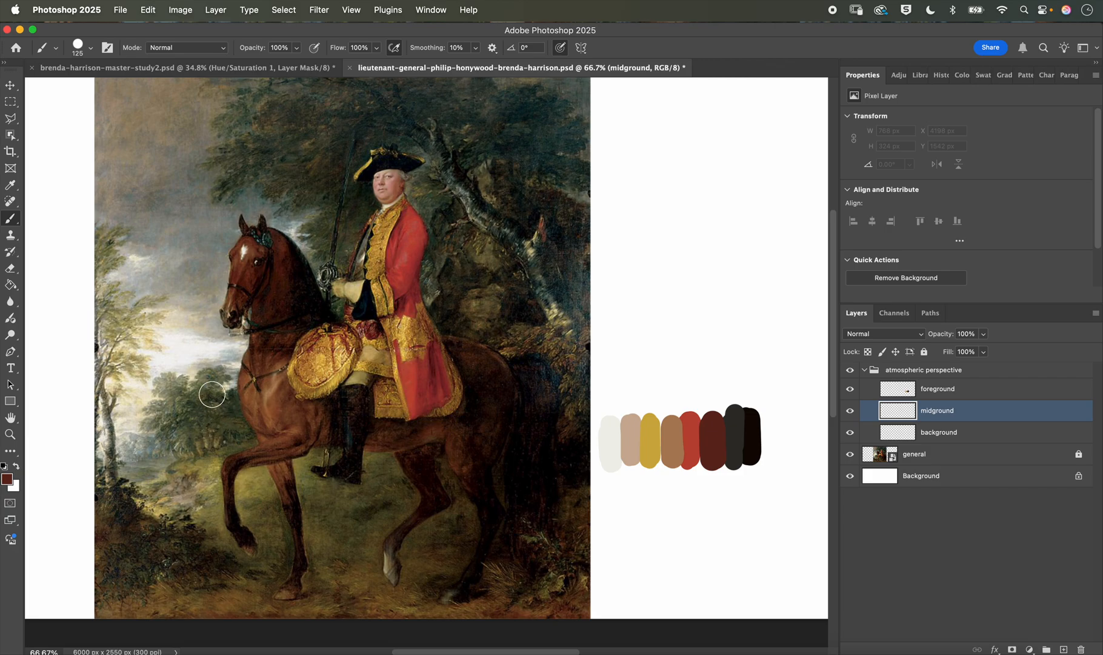
Step: Sample dark green, grey-green, olive yellow and dark olive from the middle-distance trees and grass, painting their swatches above the foreground row
left_click(212, 398, "alt")
left_click_drag(756, 343, 756, 359)
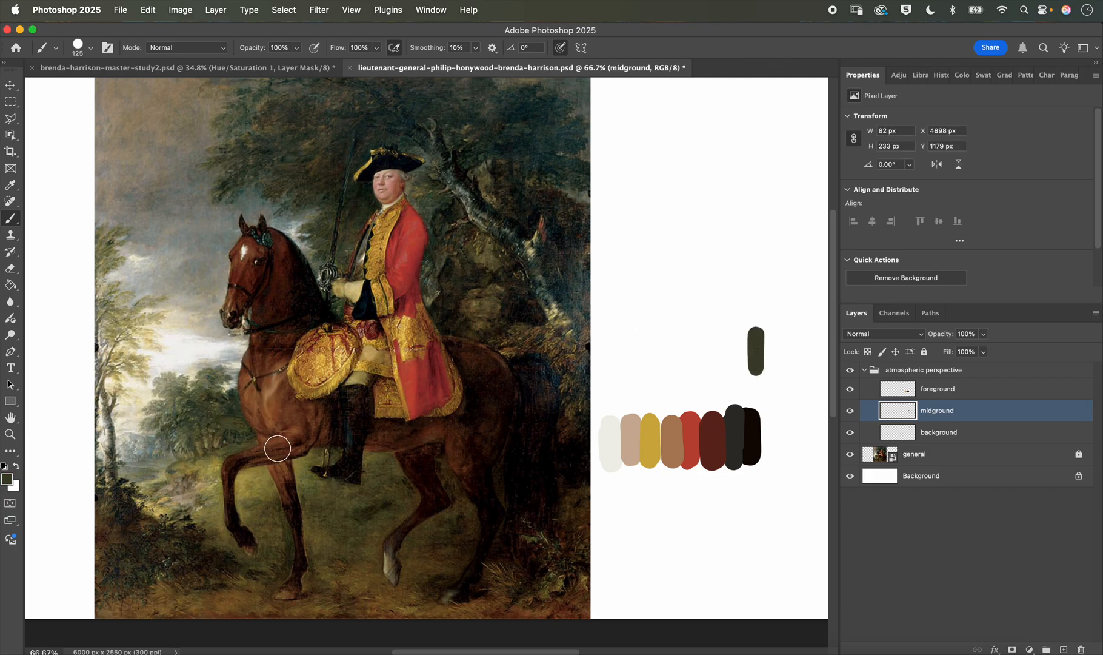
left_click(211, 383, "alt")
mouse_move(727, 339)
left_mouse_down()
mouse_move(730, 359)
mouse_move(739, 347)
mouse_move(718, 373)
left_mouse_up()
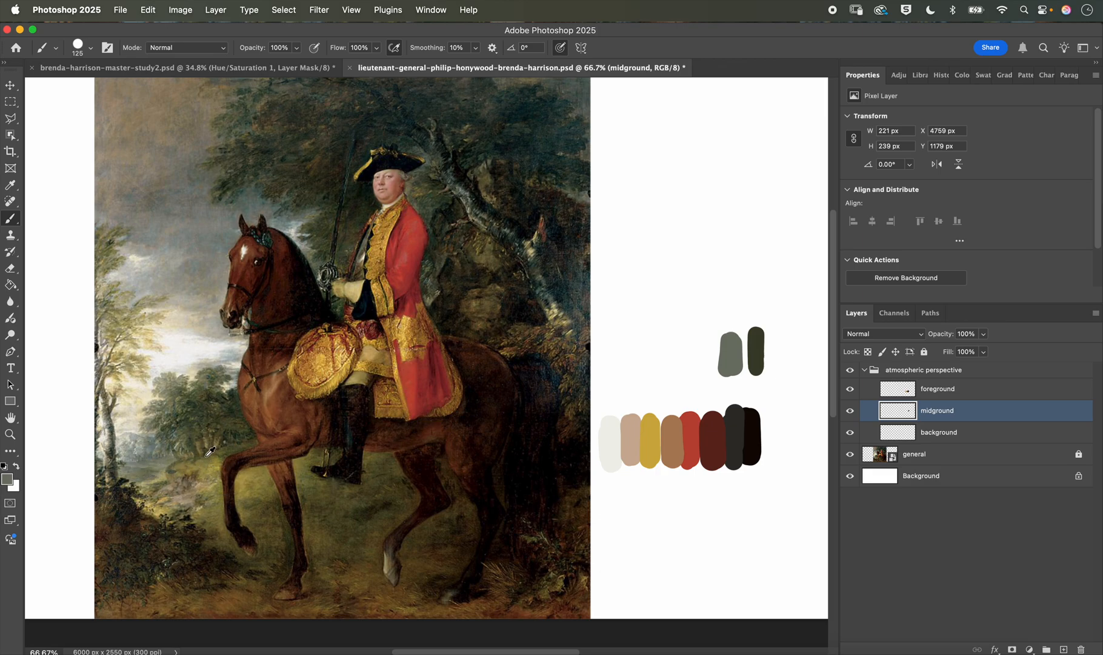
left_click(226, 447, "alt")
mouse_move(709, 370)
left_mouse_down()
mouse_move(715, 353)
mouse_move(706, 364)
mouse_move(747, 359)
mouse_move(747, 345)
left_mouse_up()
left_click(235, 447, "alt")
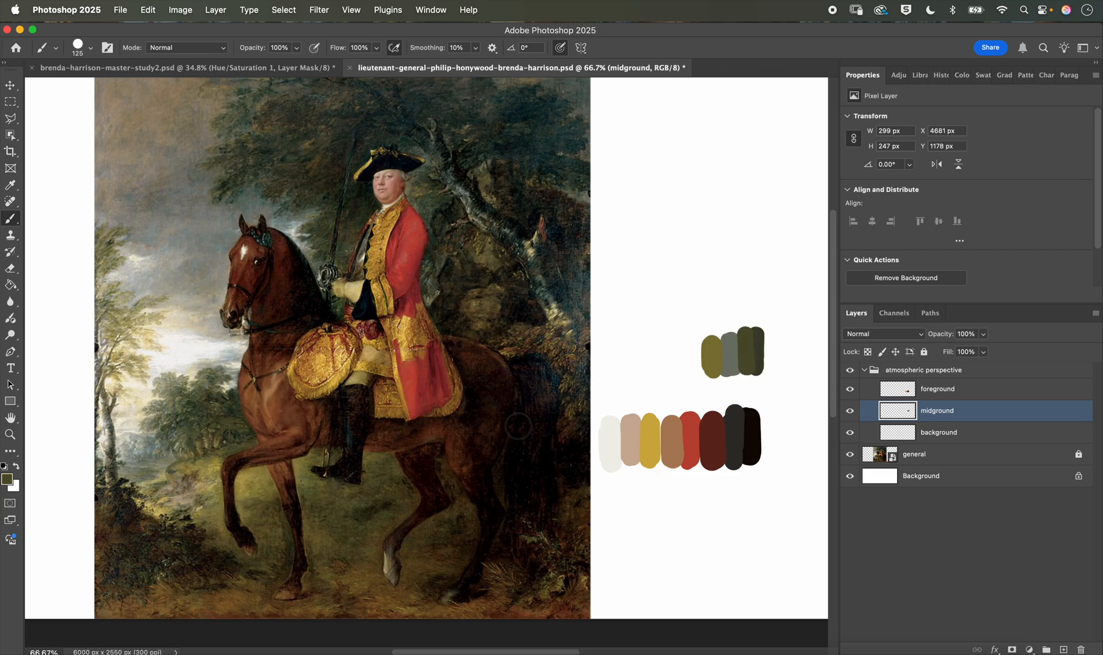
Step: Sample an olive brown from the midground hillside and replace its wide swatch with a narrower 70 px stroke over the dark greens
left_click(215, 436, "alt")
left_click_drag(692, 371, 697, 347)
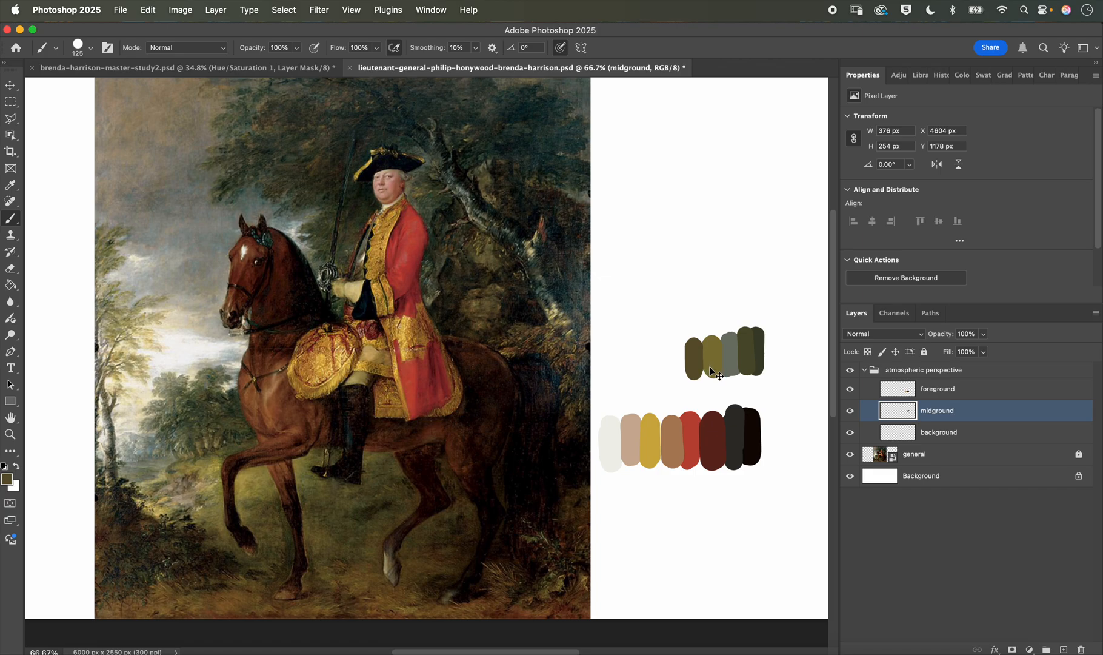
key("super+z")
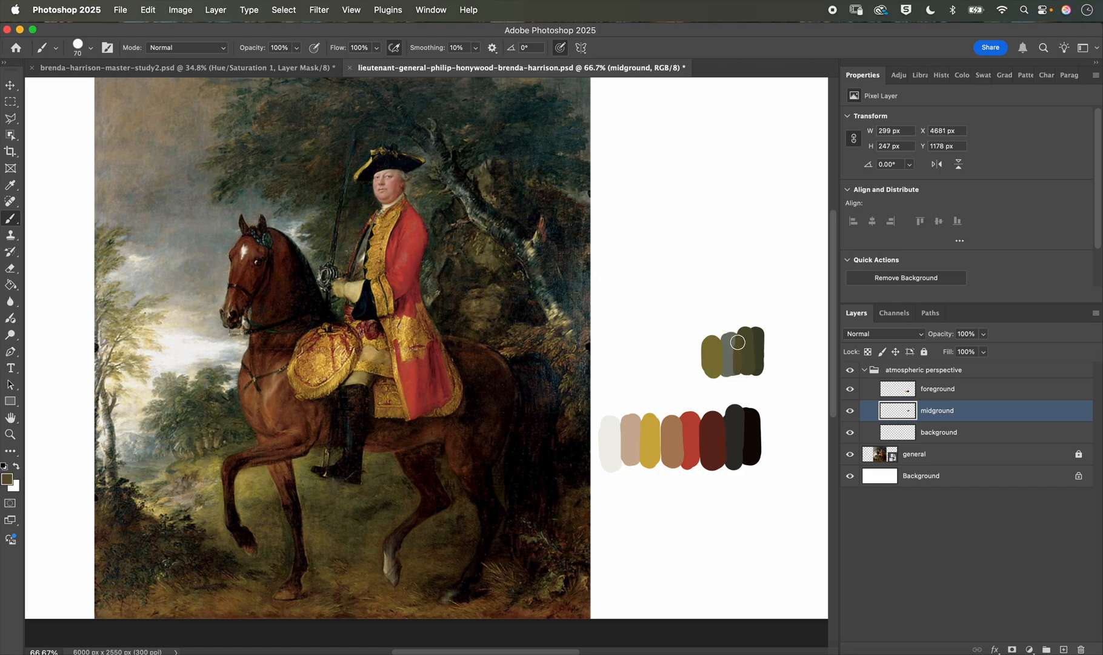
key("super+z")
key("super+z")
left_click_drag(751, 341, 754, 340)
Step: Extend the light end of the midground row with narrow swatches of pale grey-green and light olive sampled from the painting
left_click(164, 377, "alt")
left_click(169, 381, "alt")
left_click_drag(174, 417, 170, 418)
left_click_drag(694, 361, 697, 369)
left_click_drag(217, 456, 215, 461)
Step: Make the background layer active and examine the painting's distant trees and hazy landscape close up
left_click(947, 436)
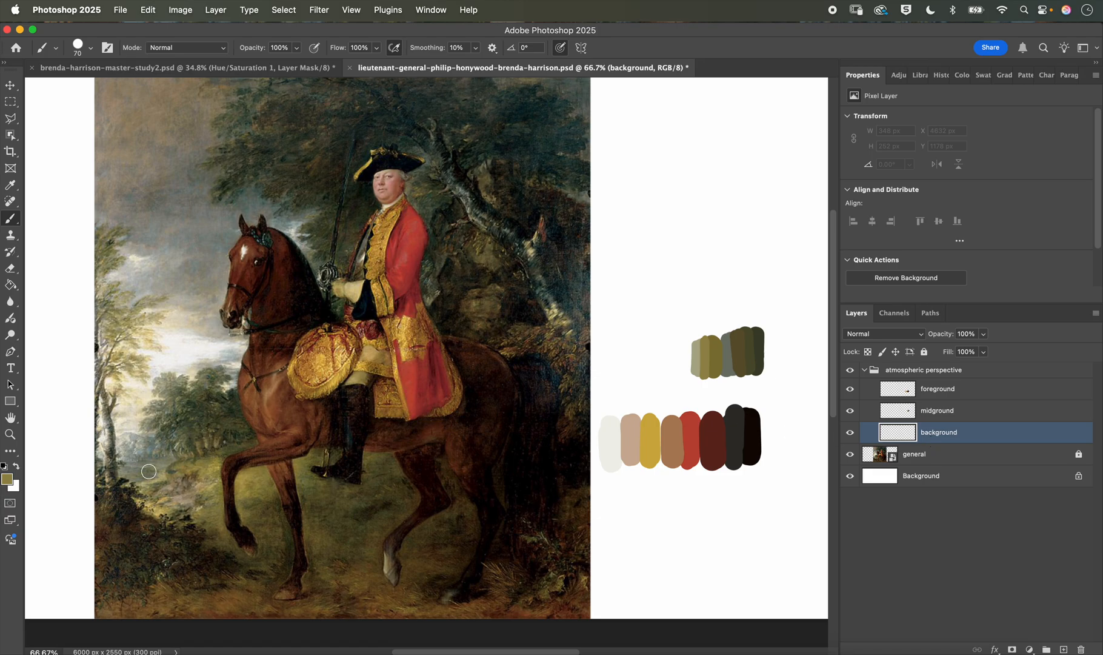
key("super+plus")
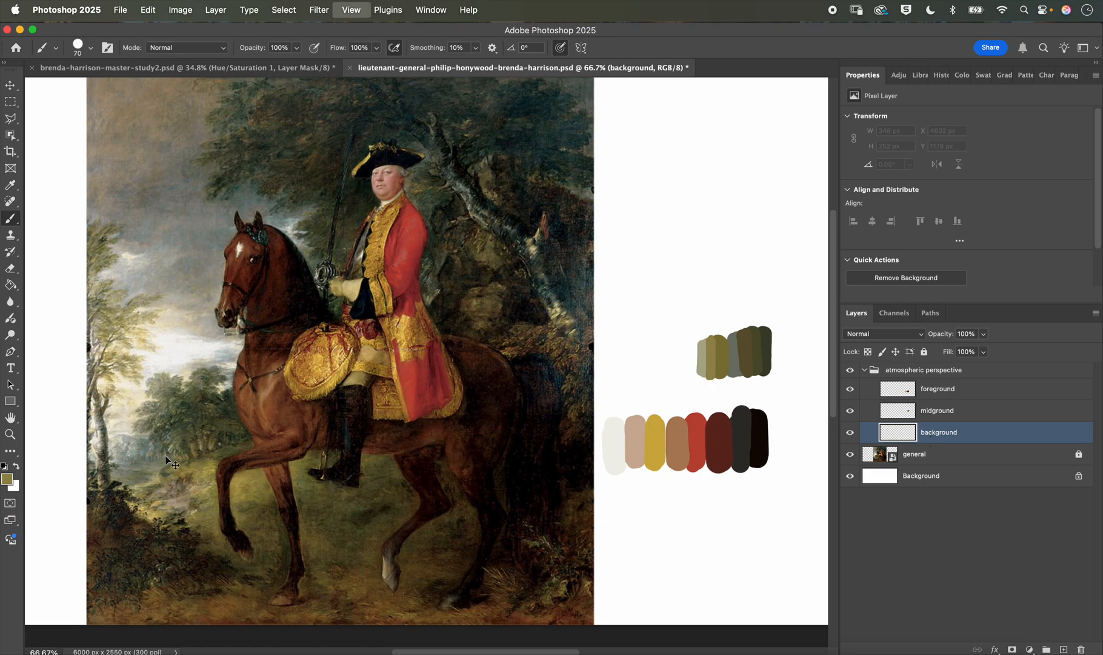
mouse_move(251, 489)
left_mouse_down()
mouse_move(546, 384)
mouse_move(612, 376)
left_mouse_up()
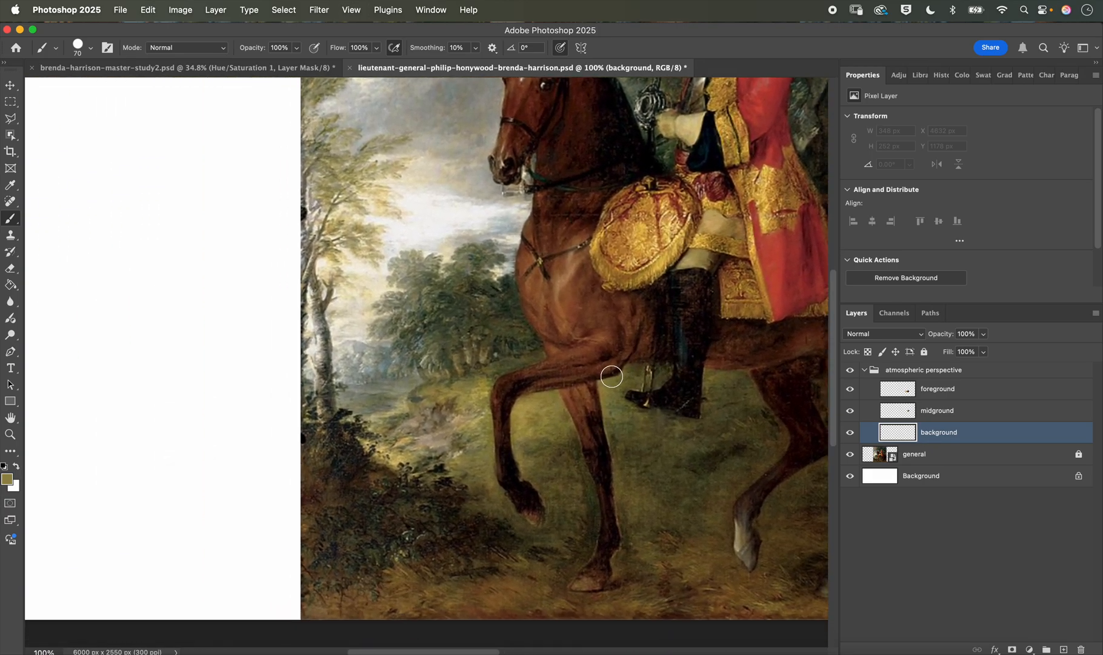
key("super+plus")
key("super+plus")
left_click_drag(431, 437, 529, 388)
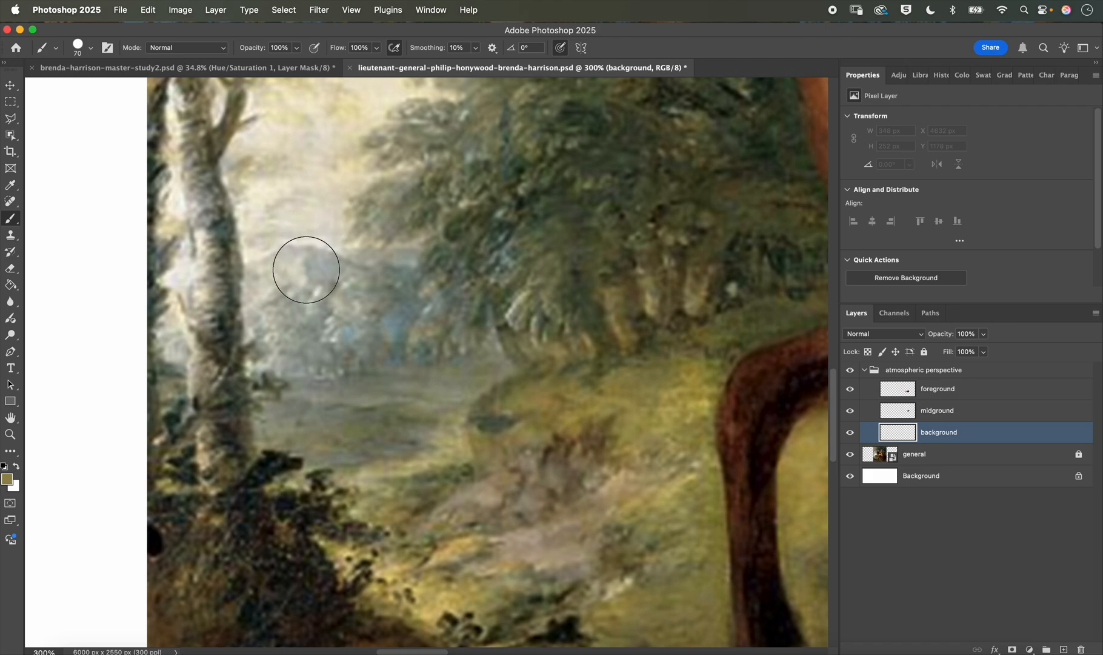
scroll(369, 318, "down", 5)
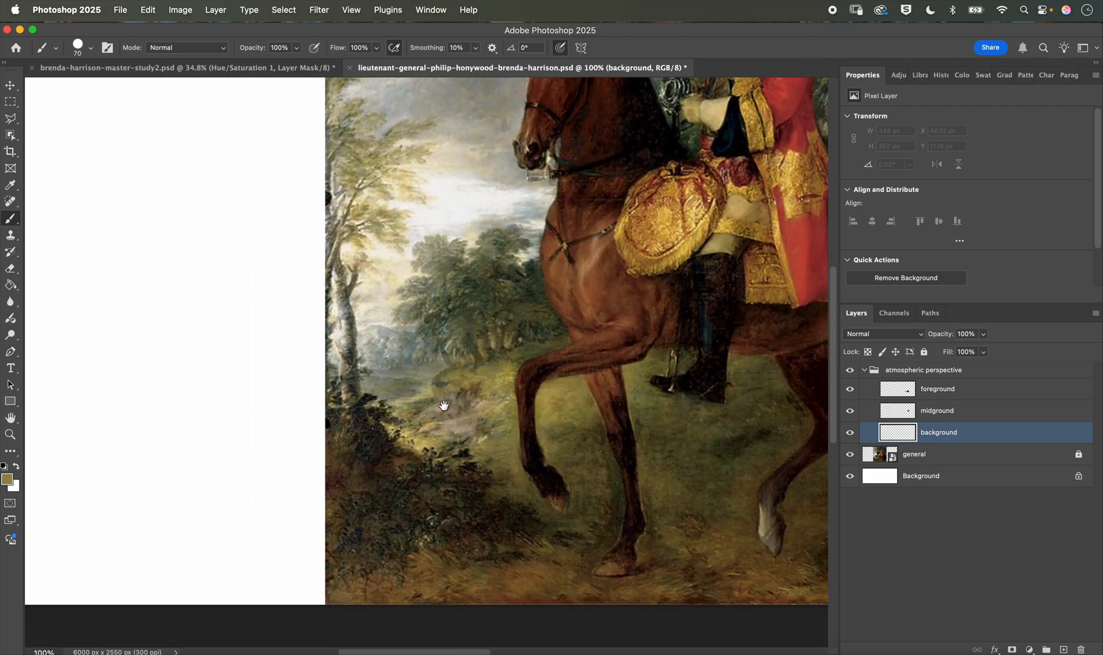
mouse_move(443, 402)
left_mouse_down()
mouse_move(254, 412)
mouse_move(223, 429)
left_mouse_up()
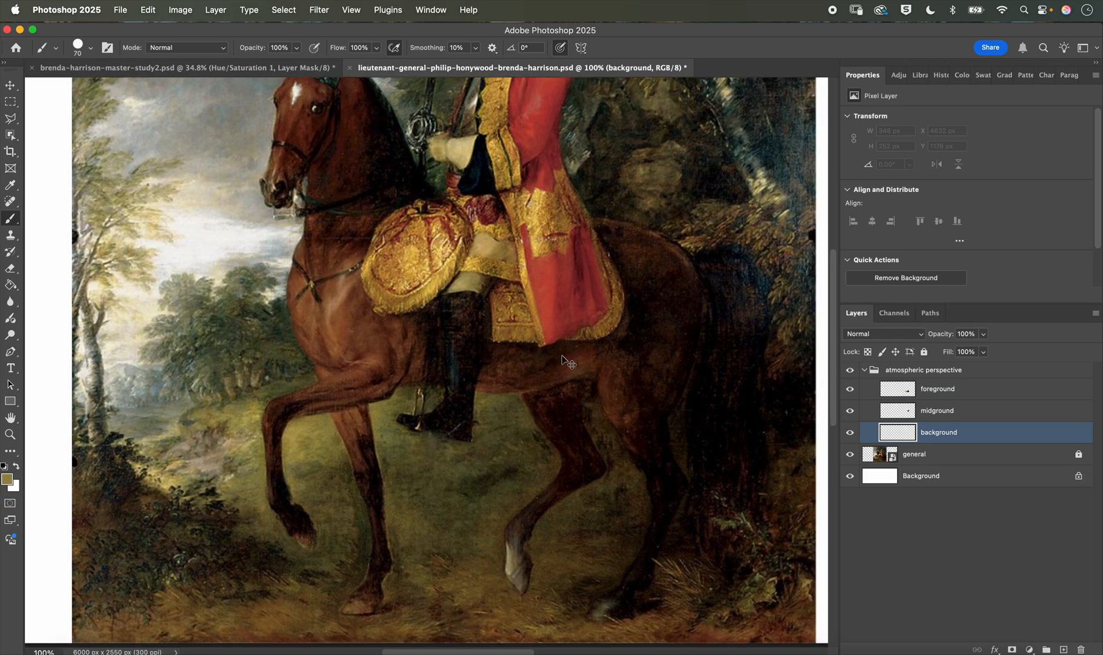
key("super+minus")
scroll(571, 358, "right", 5)
scroll(572, 358, "up", 3)
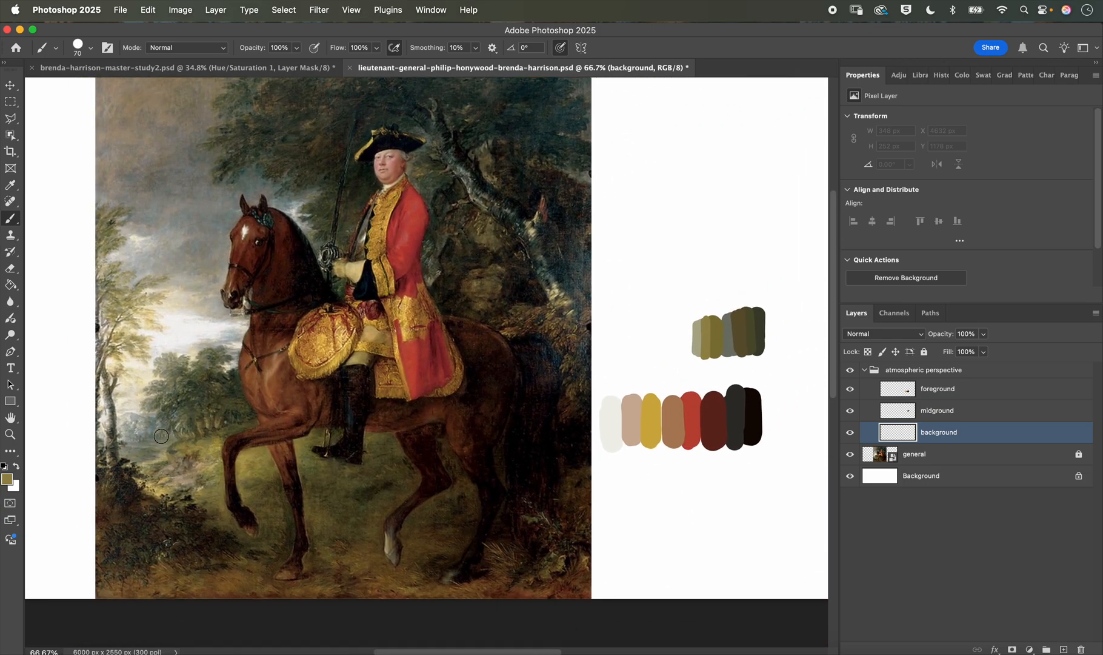
Step: Sample a pale blue-grey and a darker grey from the distant trees, painting two adjoining background swatches above the midground row
left_click(139, 413, "alt")
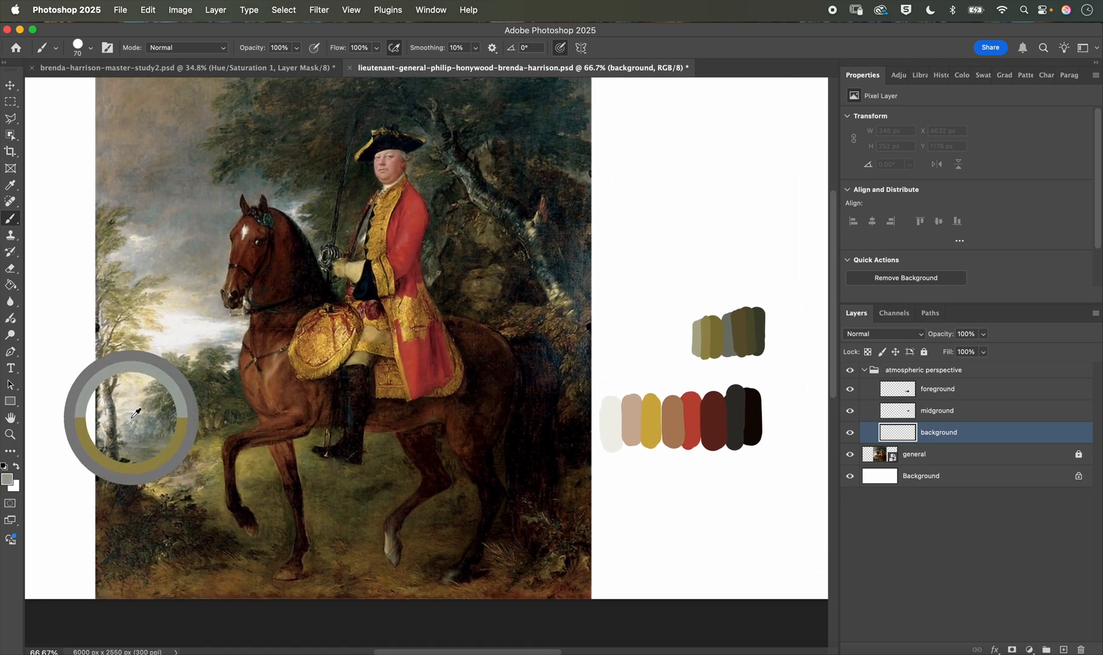
left_click_drag(756, 277, 758, 247)
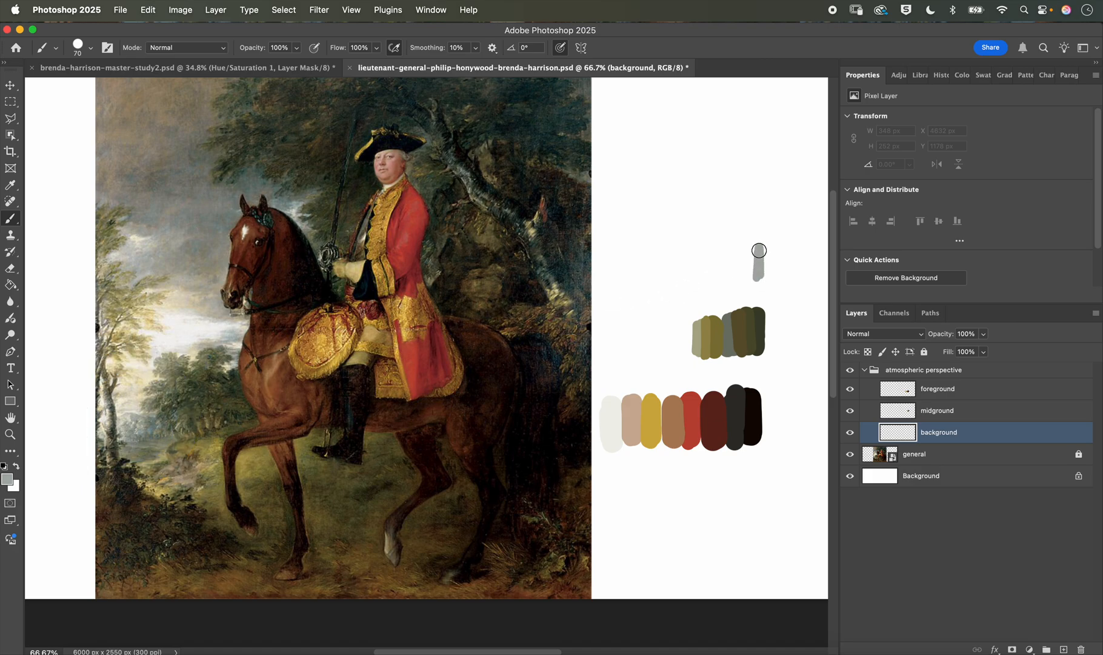
left_click(135, 426, "alt")
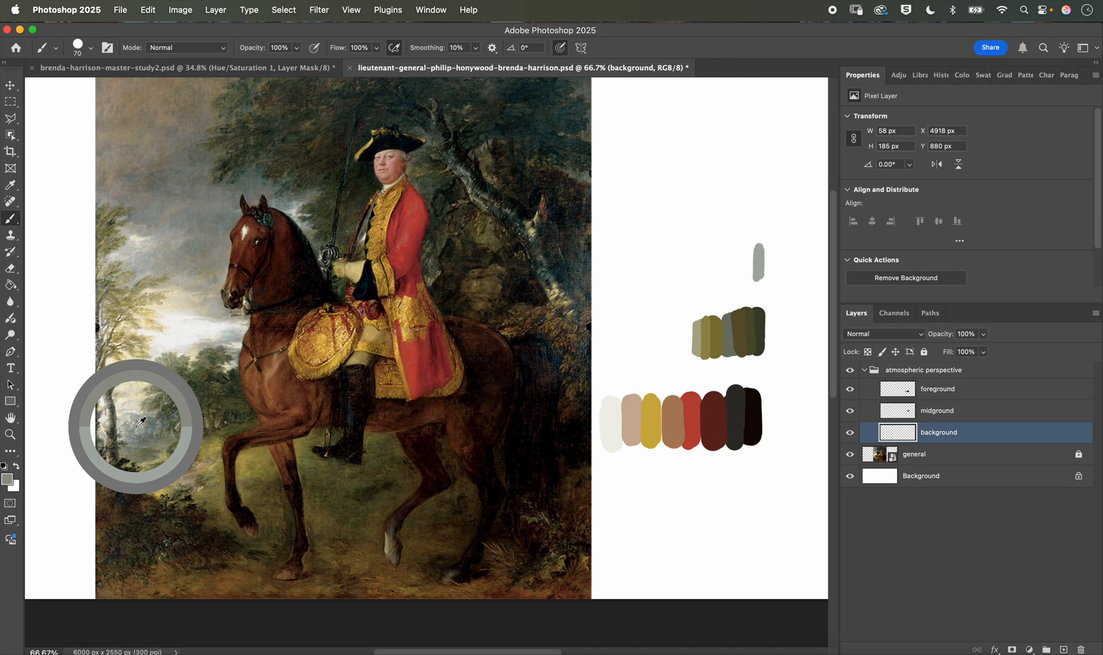
mouse_move(766, 280)
left_mouse_down()
mouse_move(762, 247)
mouse_move(760, 271)
left_mouse_up()
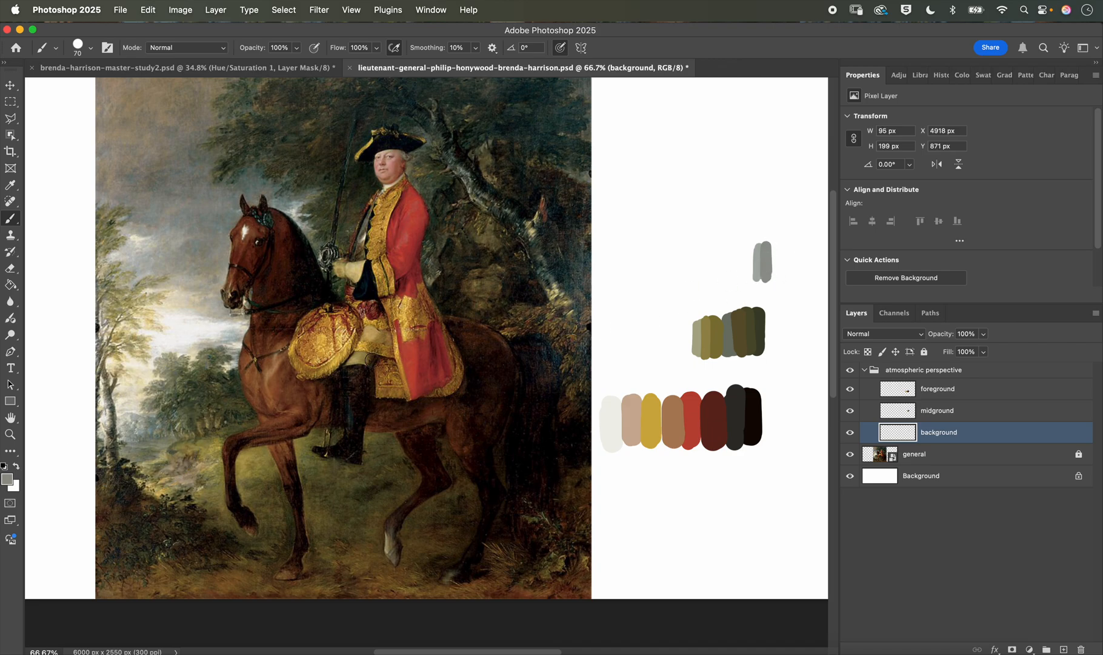
Step: Sample a pale warm grey from the hazy distance and paint a third swatch at the light end of the background row
left_click(129, 417, "alt")
left_click_drag(132, 414, 133, 413)
left_click_drag(750, 277, 750, 257)
key("super+minus")
key("super+minus")
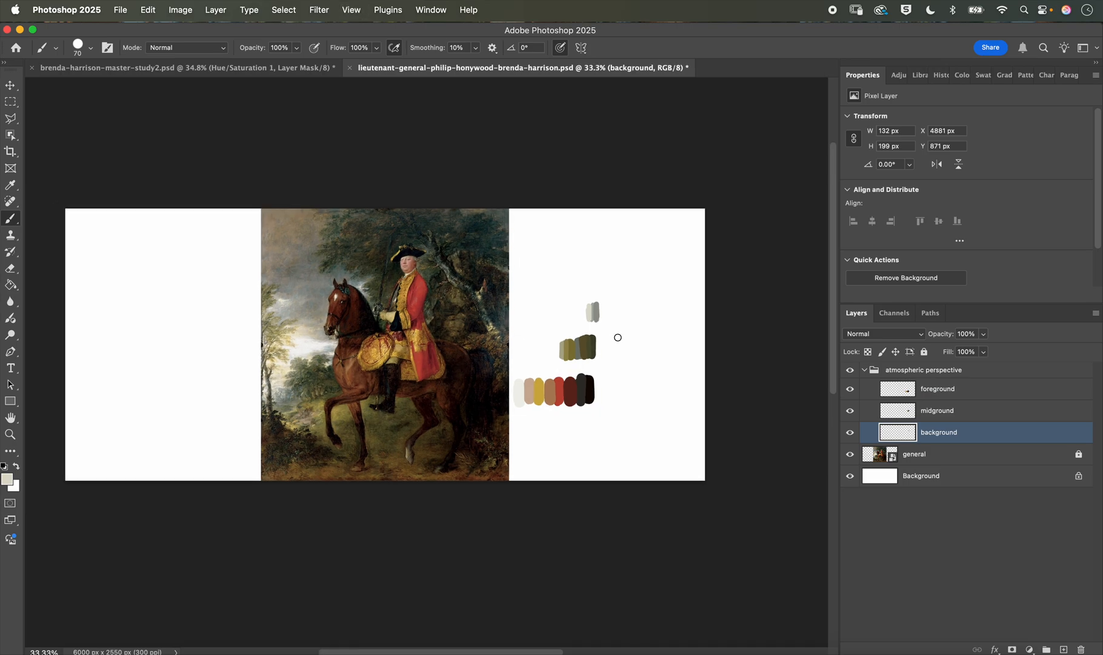
Step: Save the document as a PSD with Maximize Compatibility kept on
left_click(122, 11)
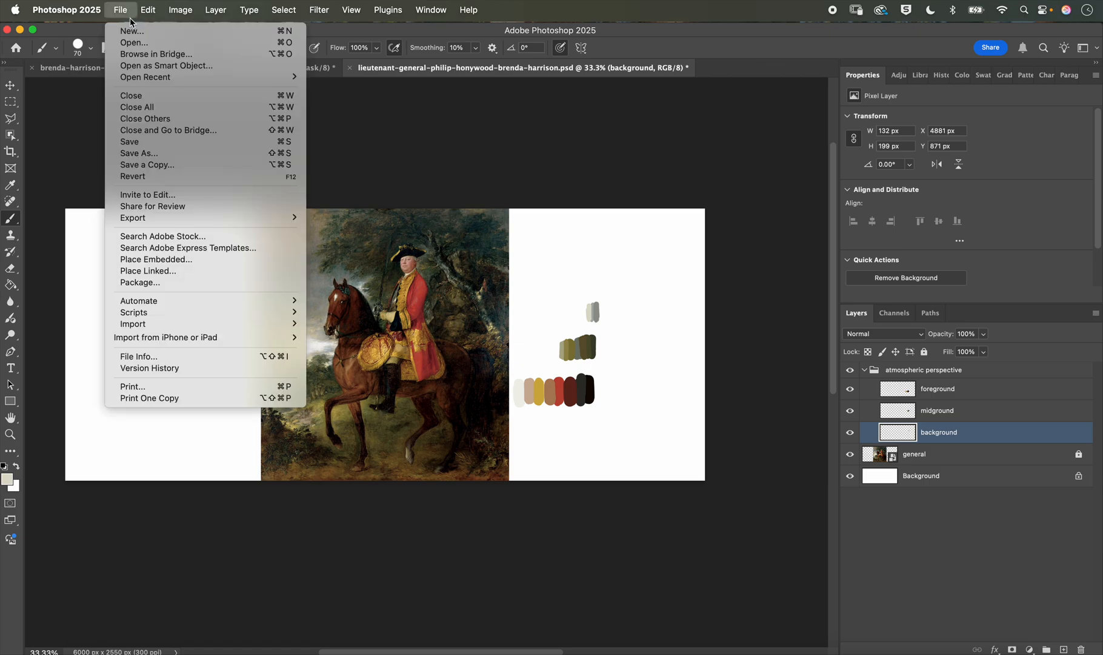
left_click(136, 145)
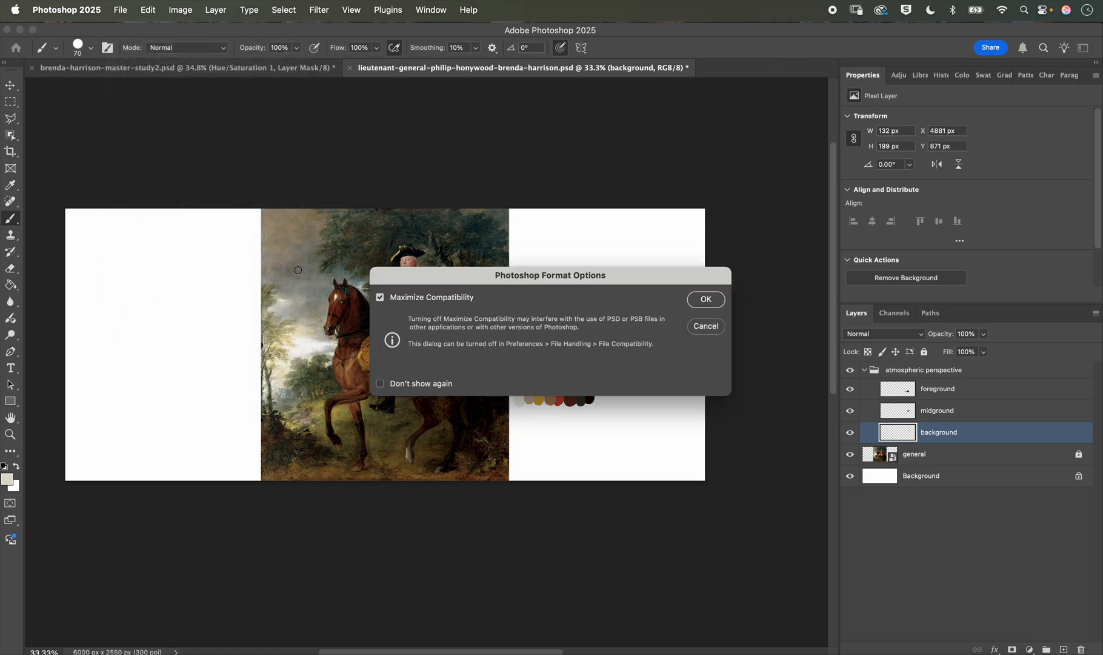
left_click(705, 301)
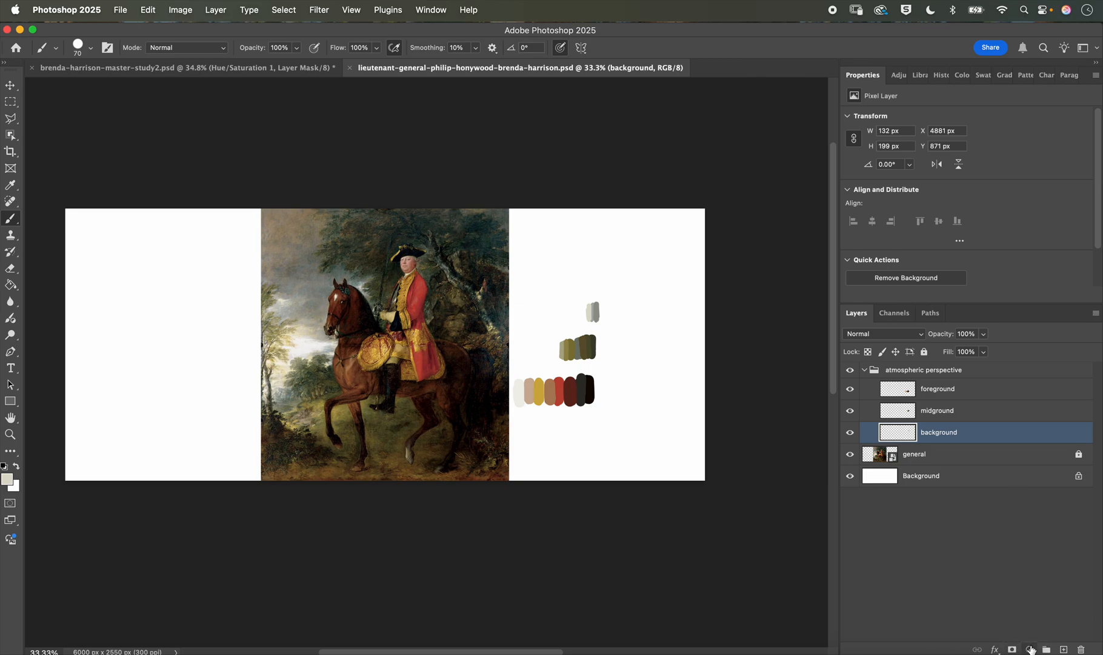
Step: Add a Hue/Saturation adjustment layer at the top of the atmospheric perspective group and set its Saturation to -100
left_click(945, 371)
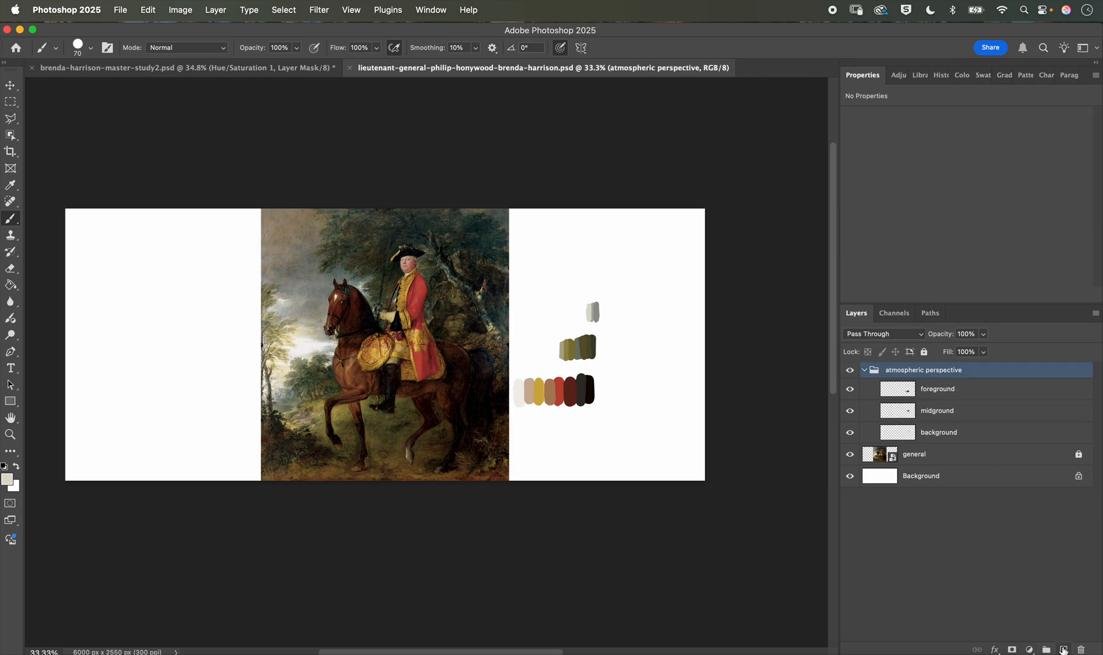
left_click(1030, 649)
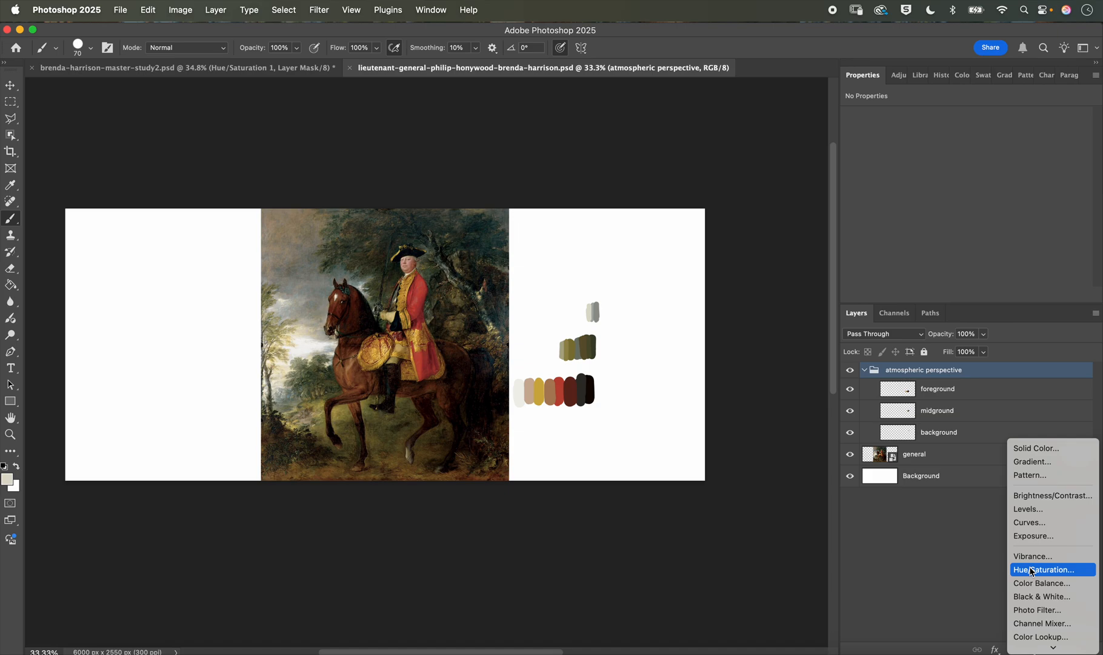
left_click(1034, 572)
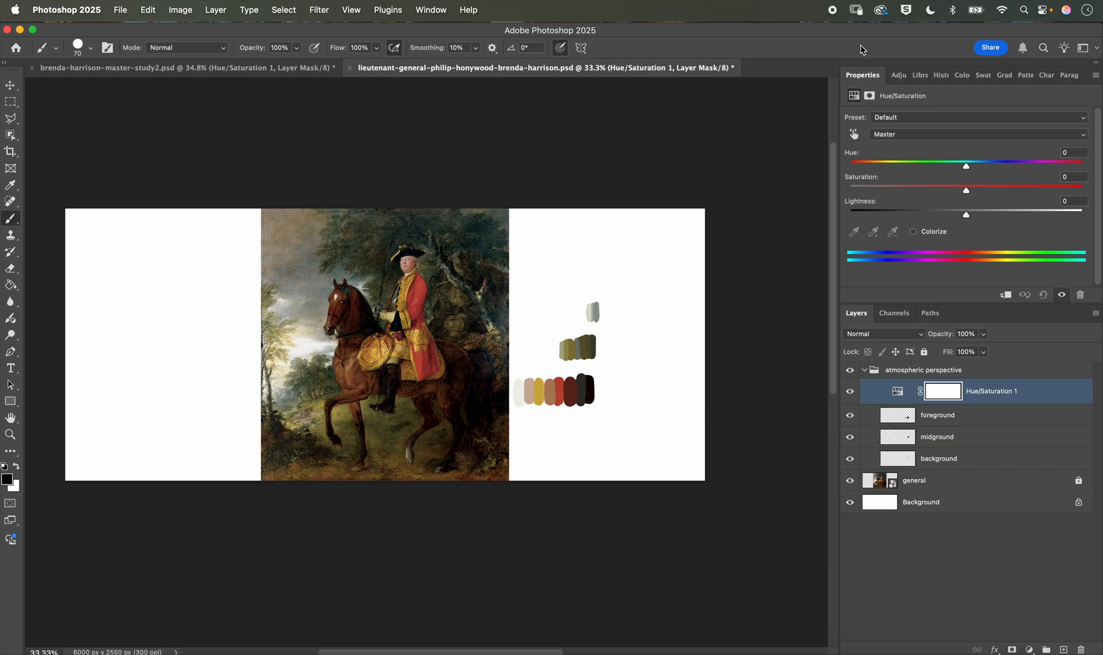
left_click(431, 10)
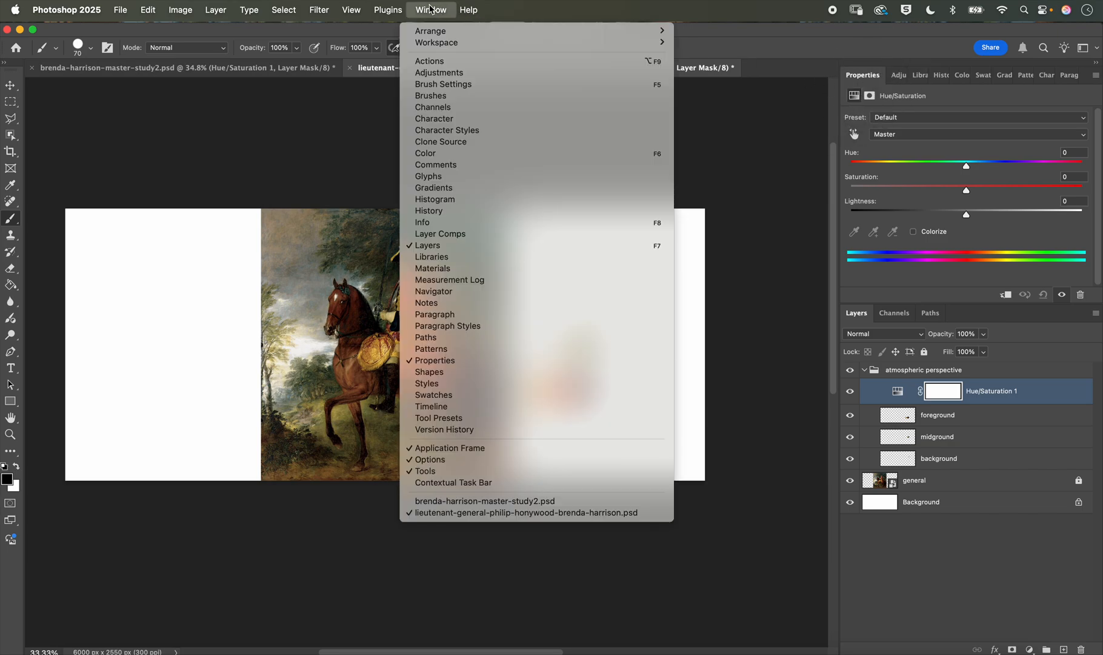
left_click(745, 33)
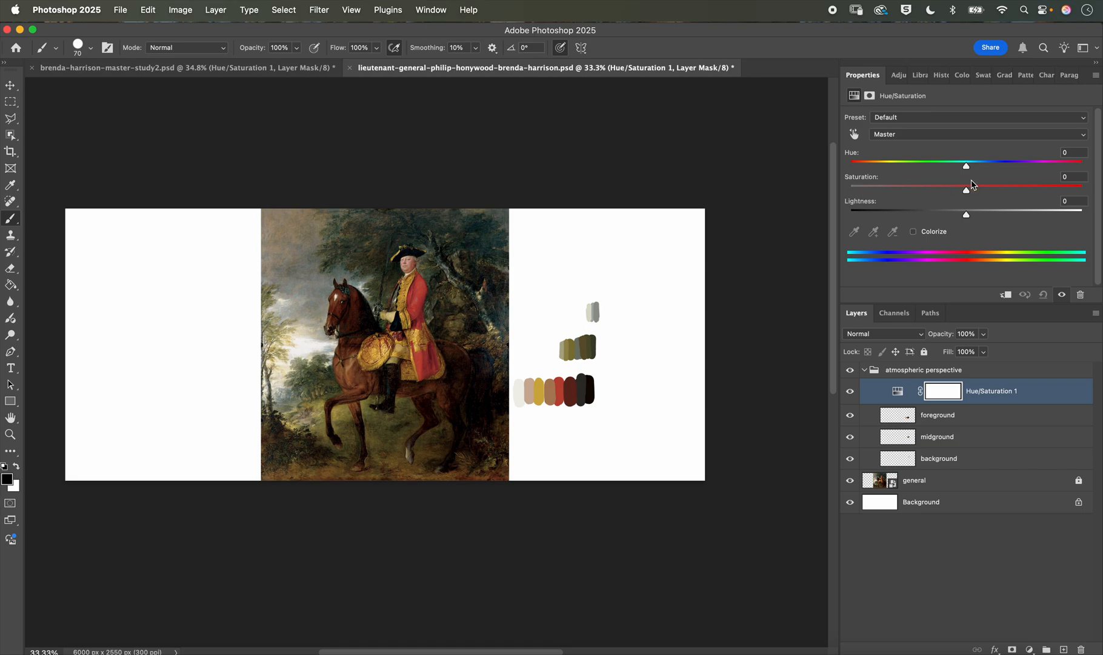
left_click_drag(968, 194, 799, 189)
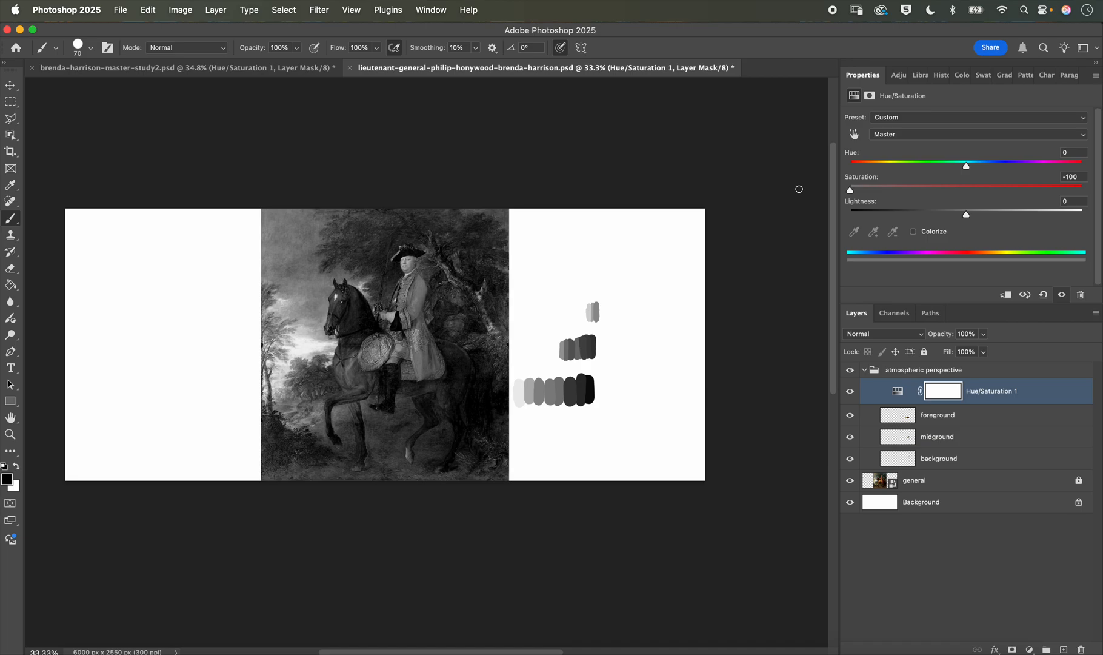
Step: Compare the greyscale values of the three swatch rows with the painting, and hide the Hue/Saturation layer
key("super+equal")
key("super+equal")
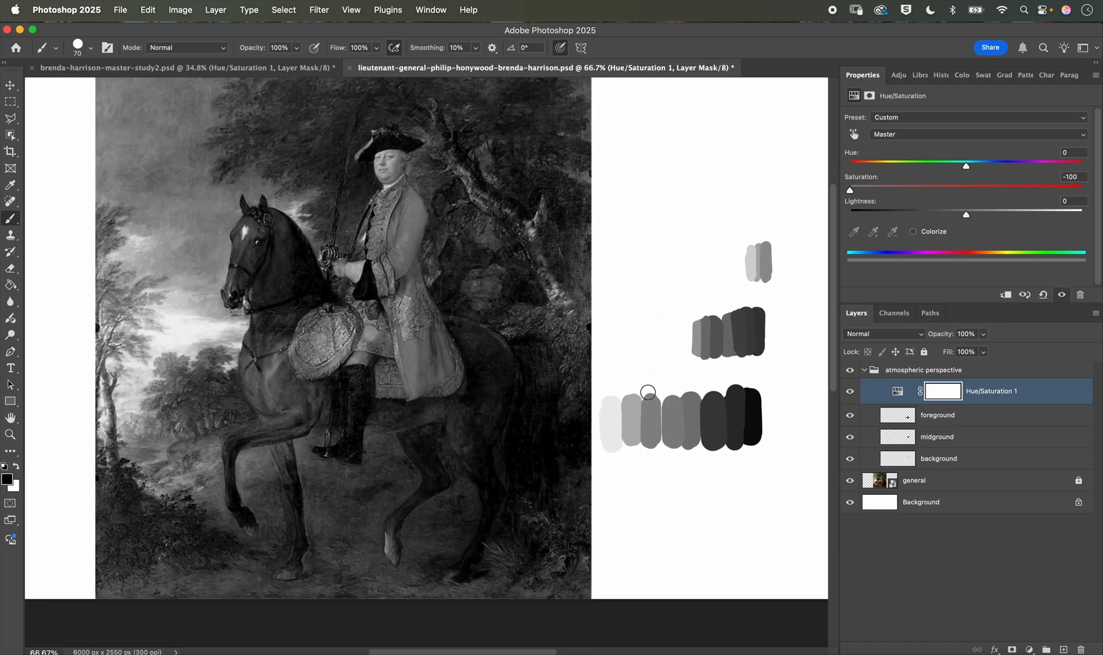
scroll(648, 392, "right", 8)
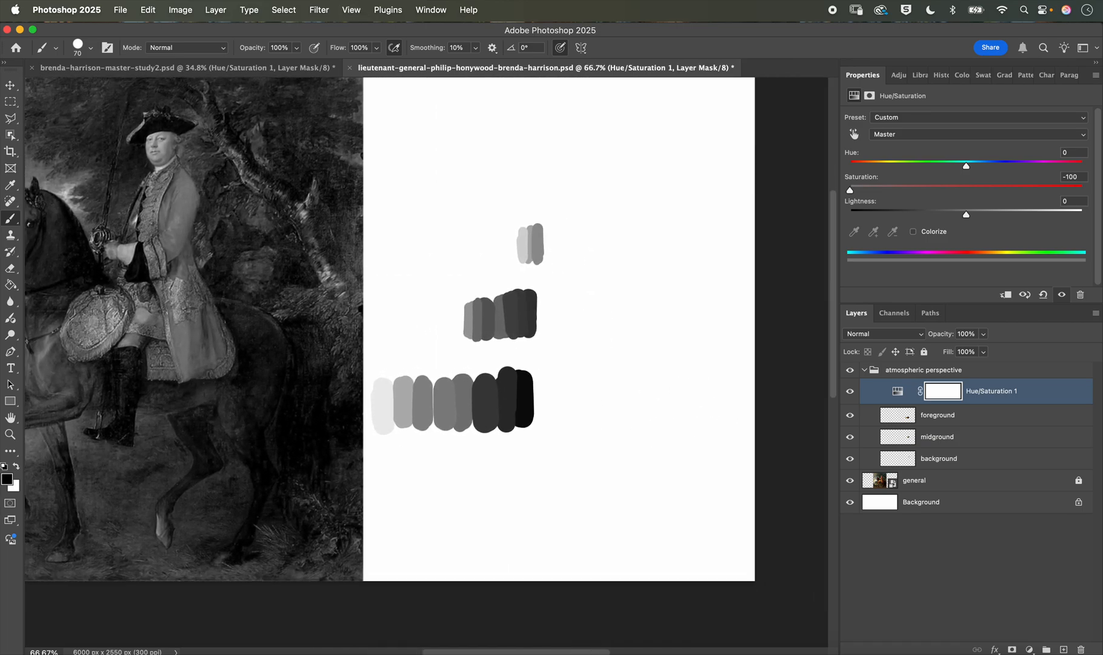
scroll(607, 488, "left", 9)
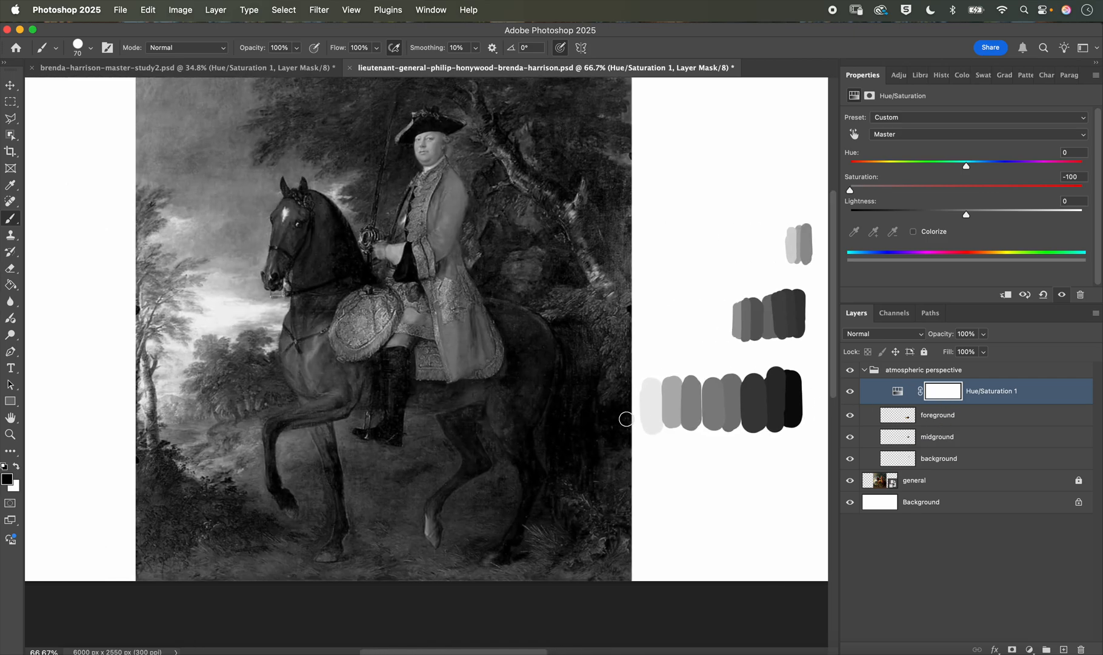
scroll(630, 417, "right", 5)
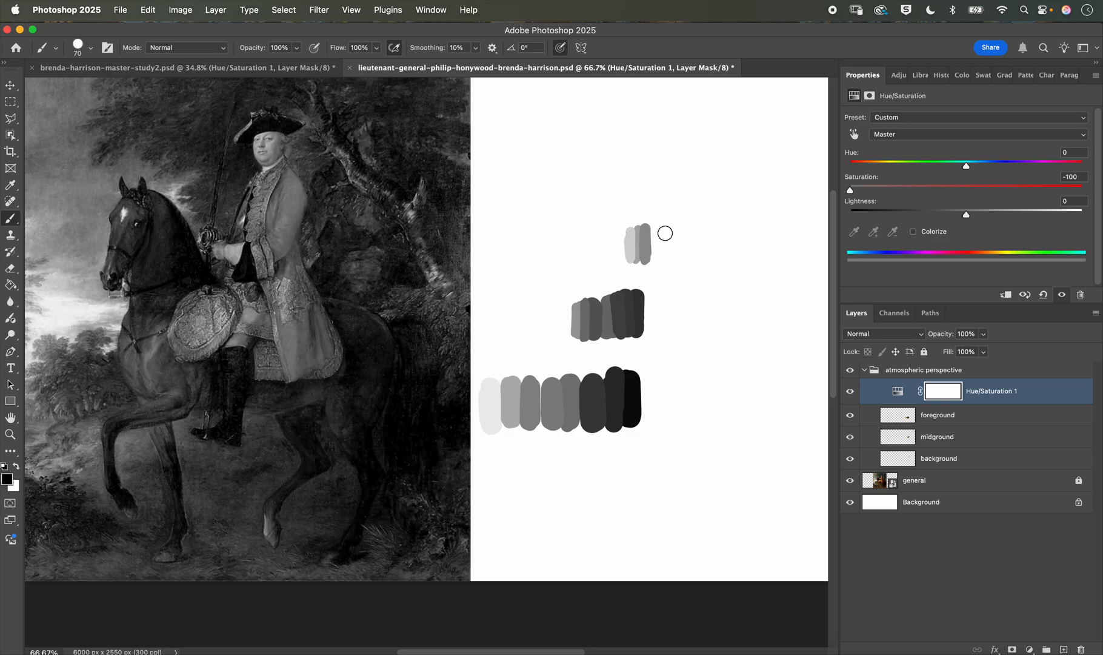
left_click(849, 391)
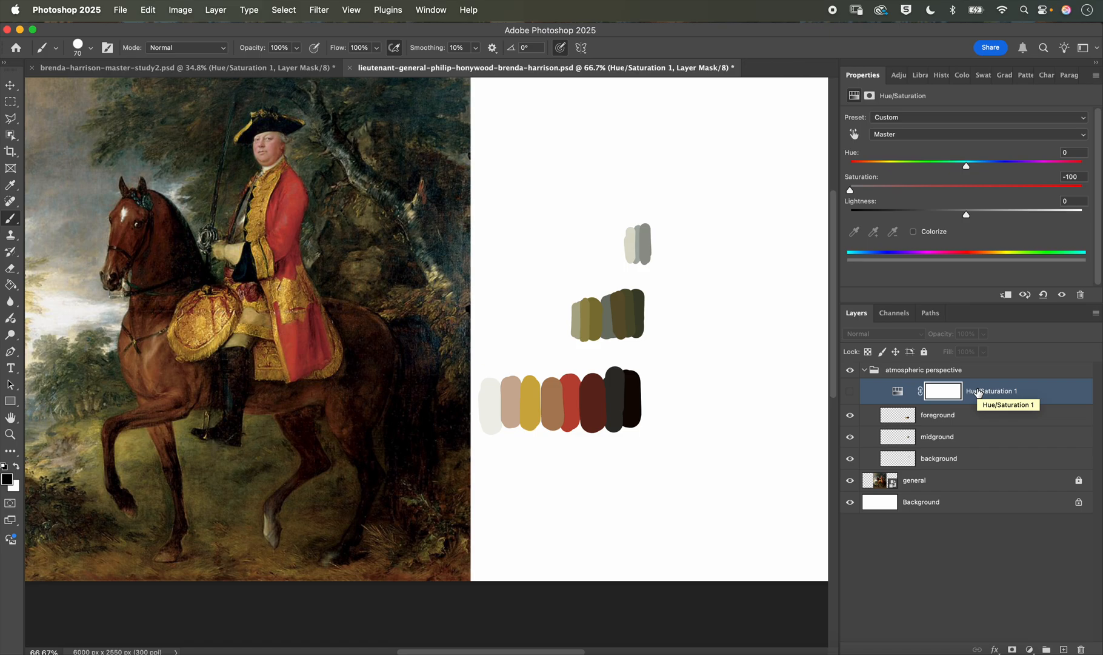
Step: Create a paragraph text box below the foreground swatch row and narrow its width slightly
key("super+minus")
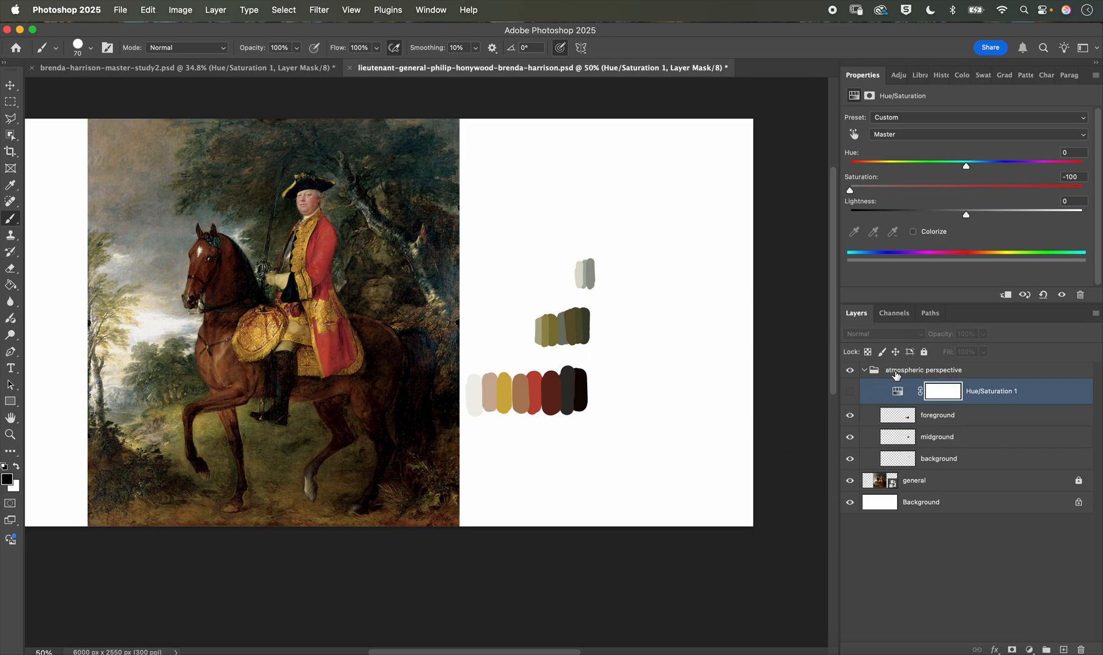
left_click(9, 369)
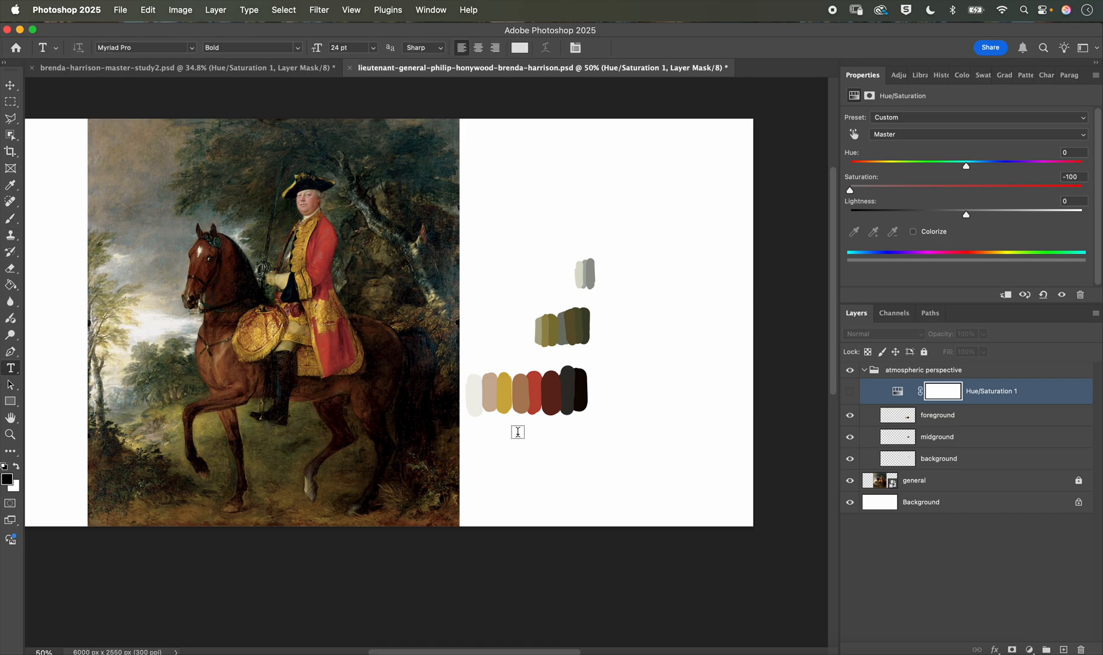
left_click_drag(504, 426, 692, 505)
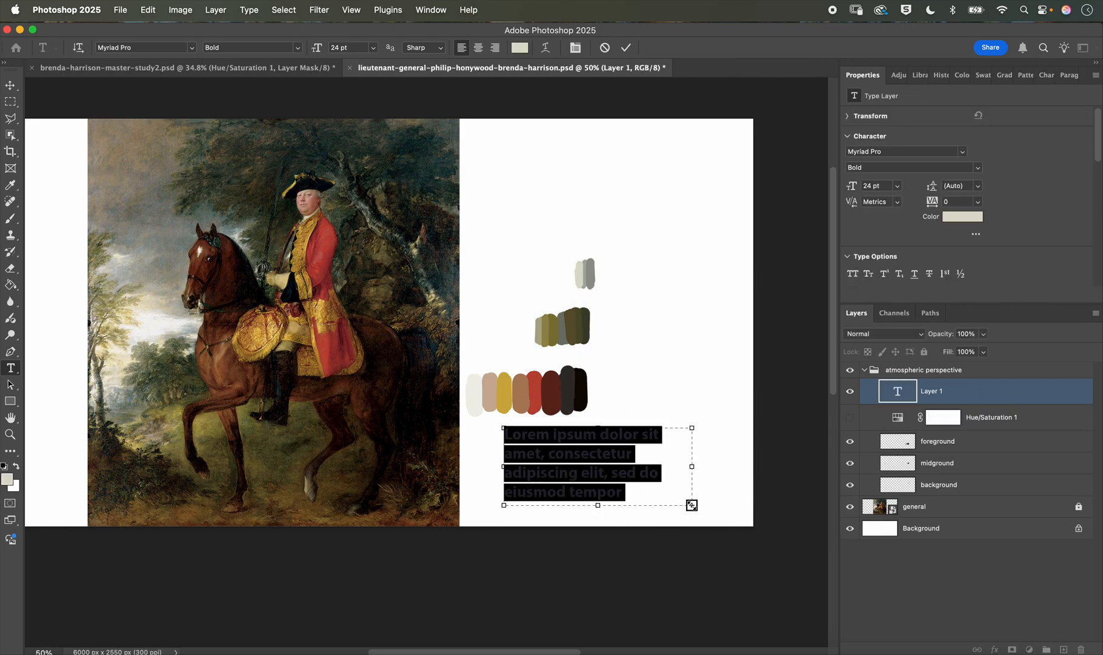
left_click(10, 88)
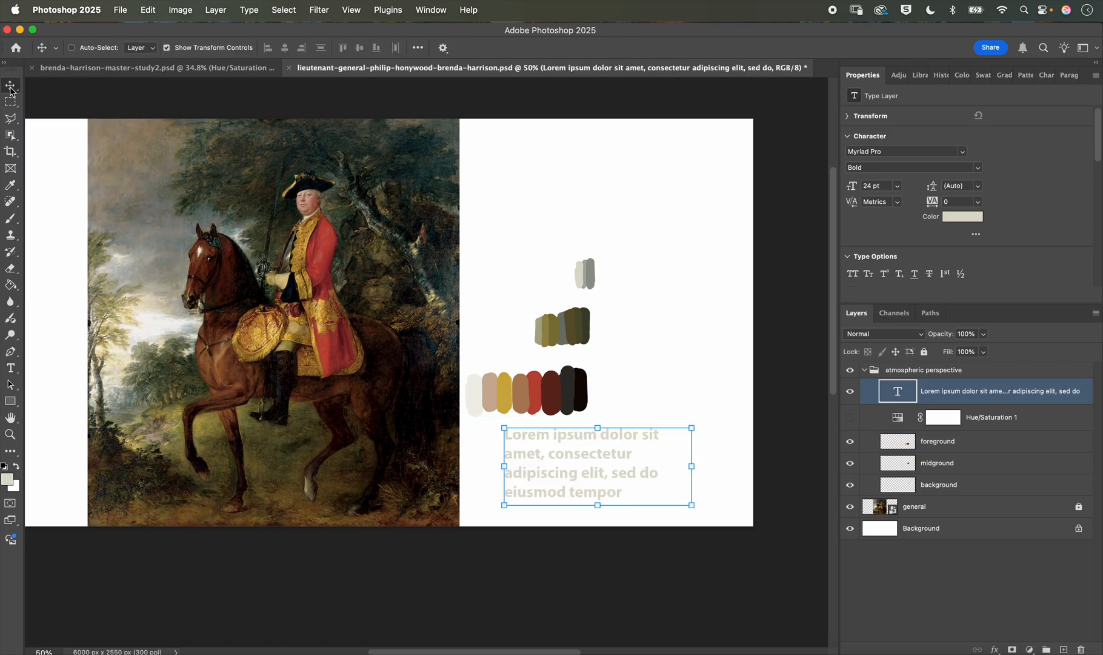
left_click(10, 368)
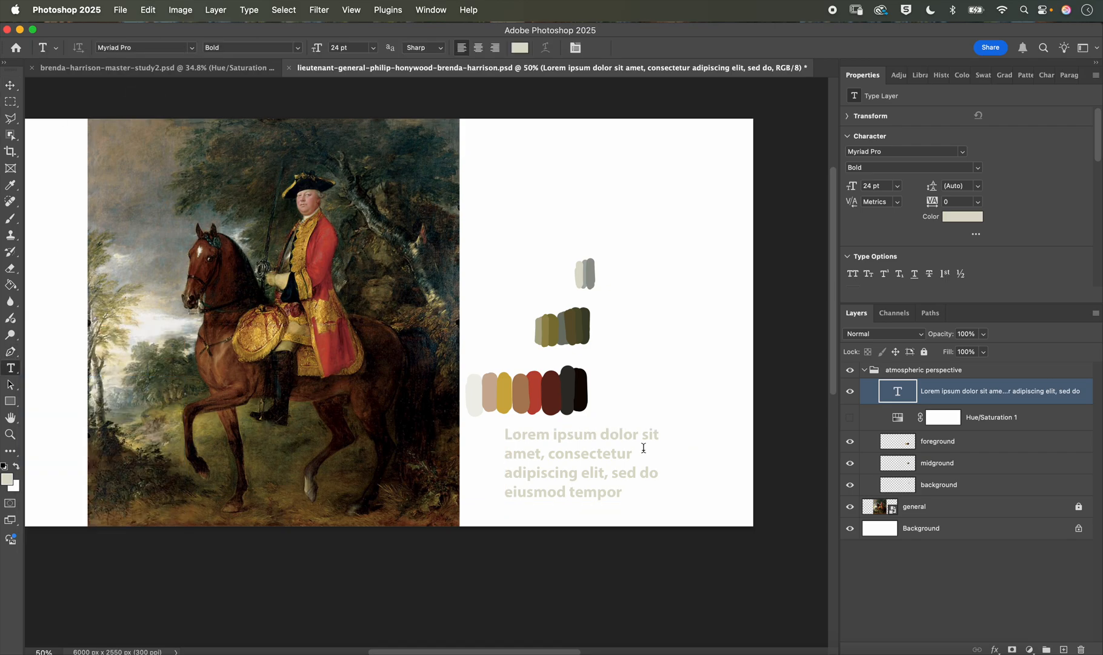
left_click(627, 453)
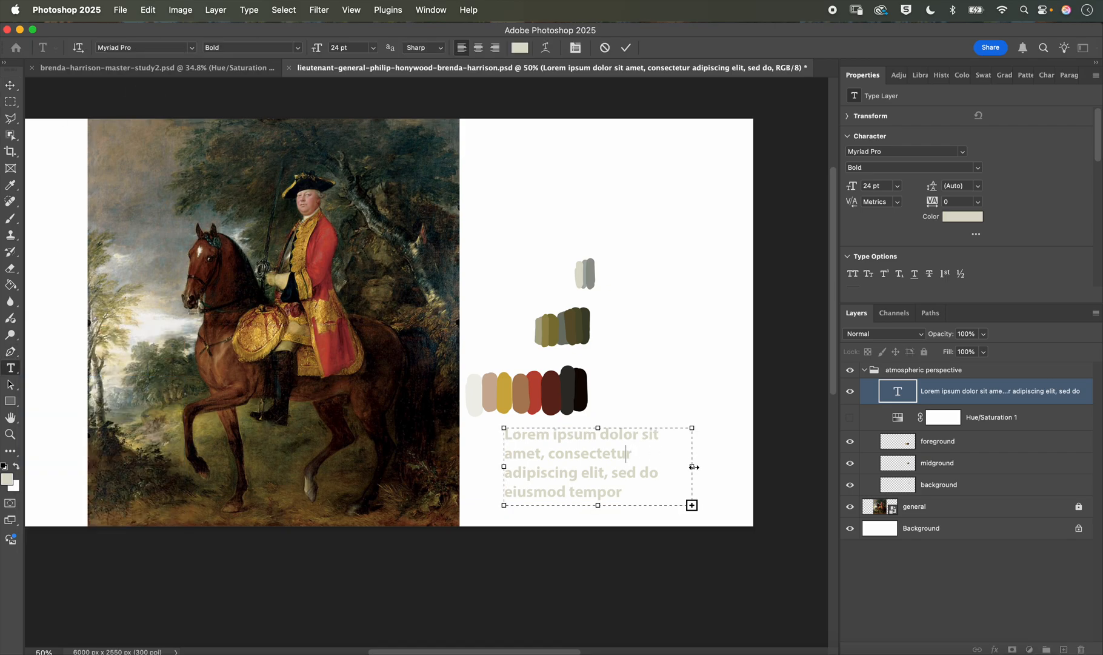
mouse_move(693, 467)
left_mouse_down()
mouse_move(606, 458)
mouse_move(735, 449)
mouse_move(685, 464)
left_mouse_up()
left_click(10, 85)
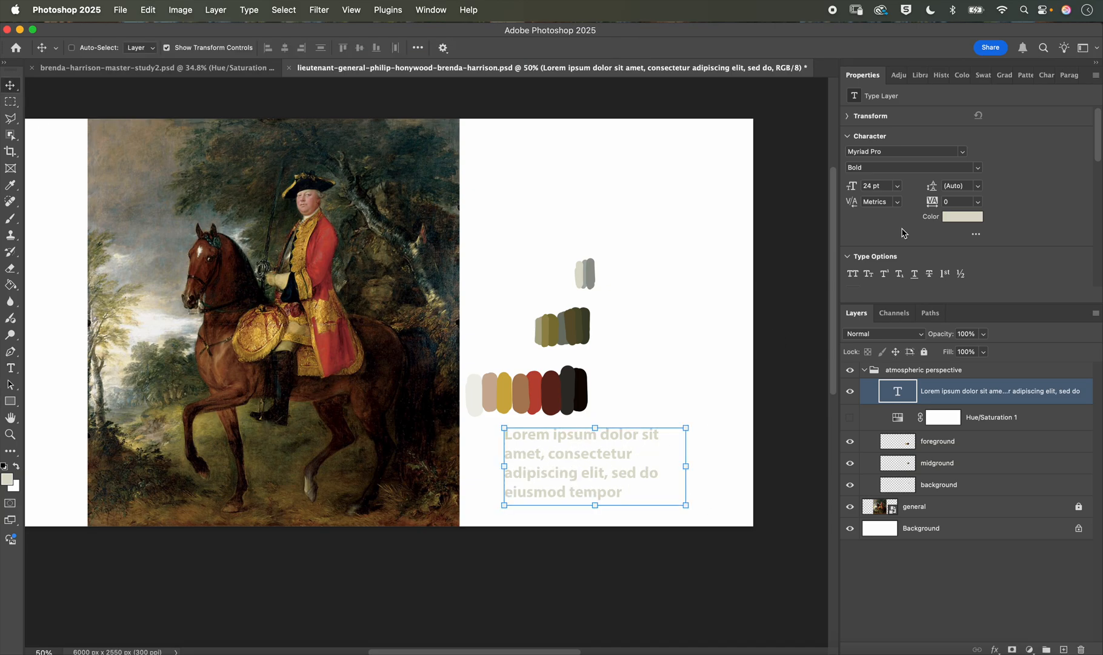
Step: Set the placeholder text's font size to 10 pt and its leading to 9 pt
left_click(898, 186)
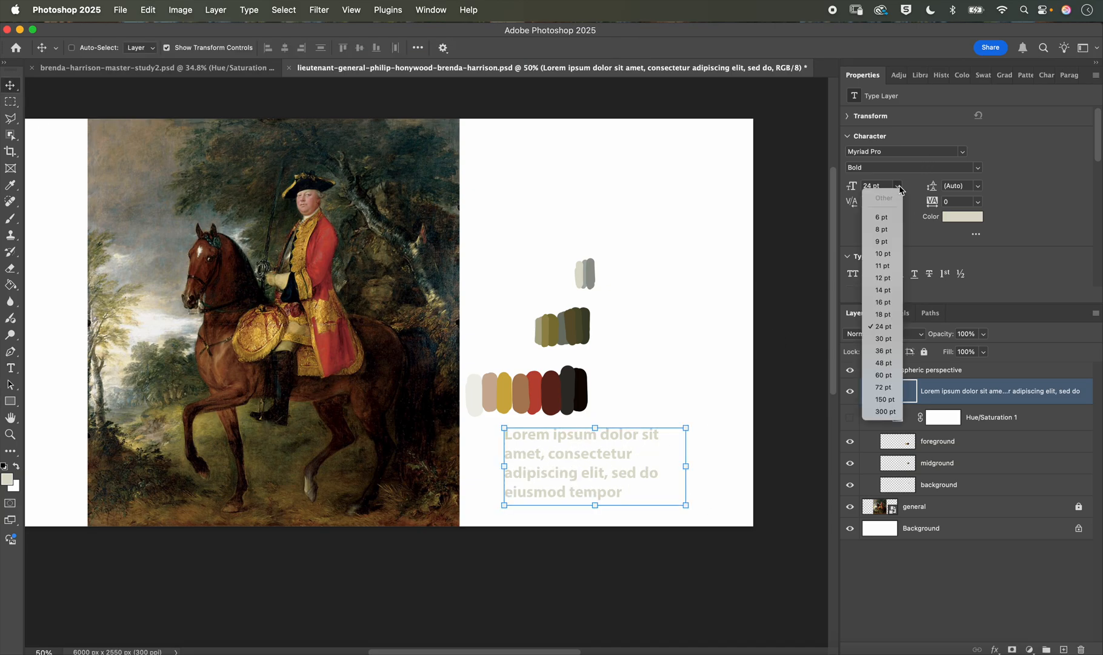
left_click(883, 253)
left_click(978, 186)
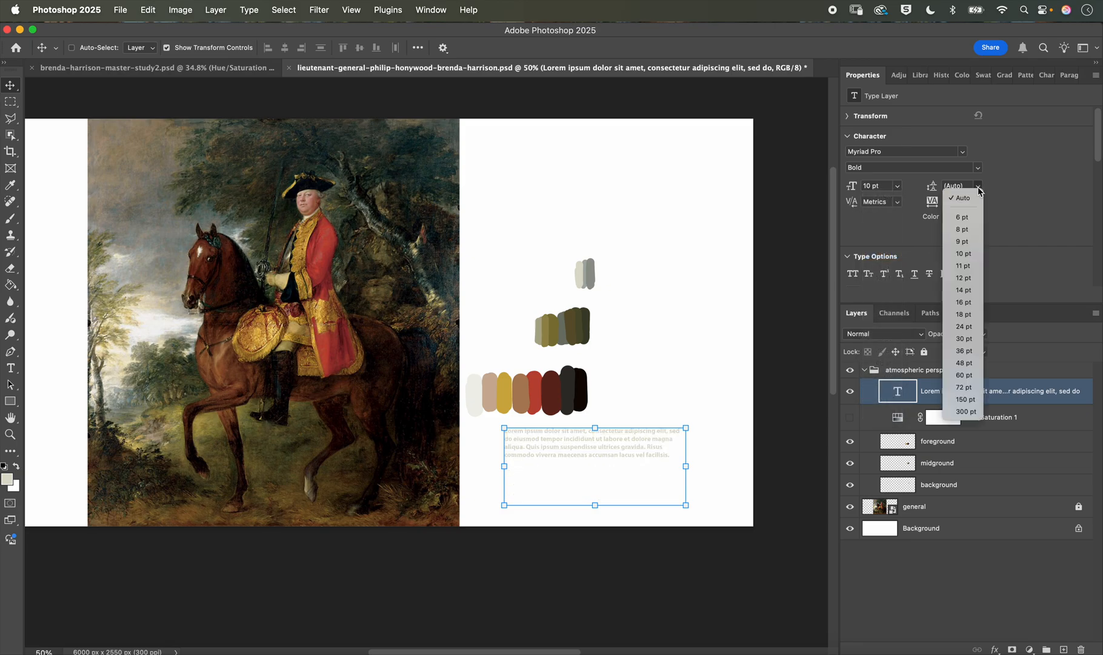
left_click(965, 254)
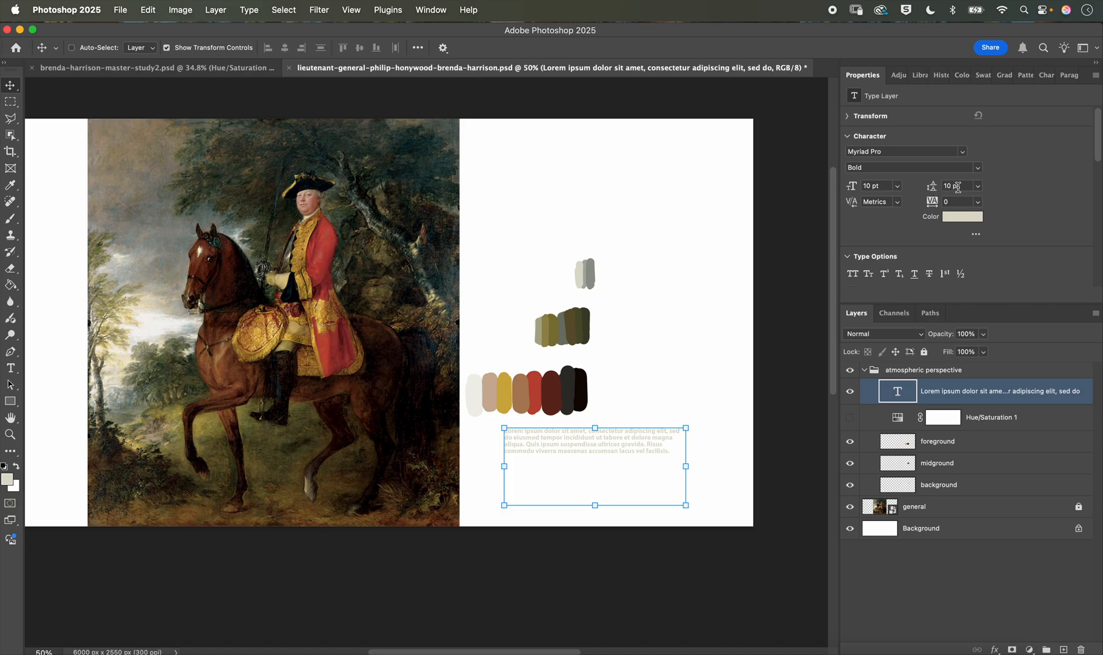
left_click(977, 187)
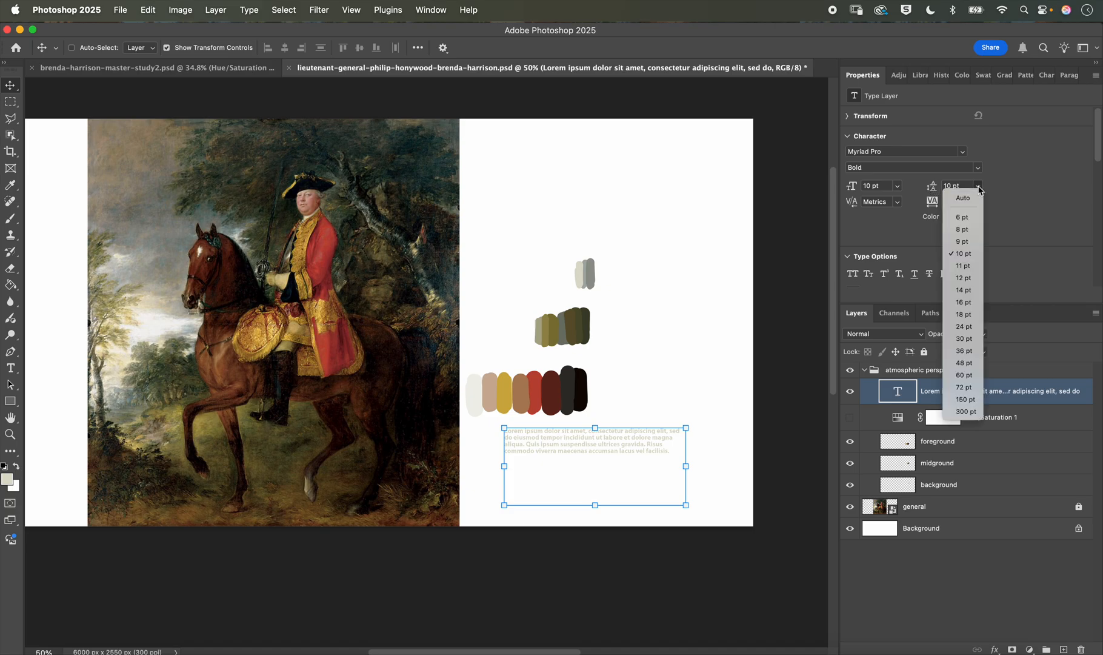
left_click(964, 241)
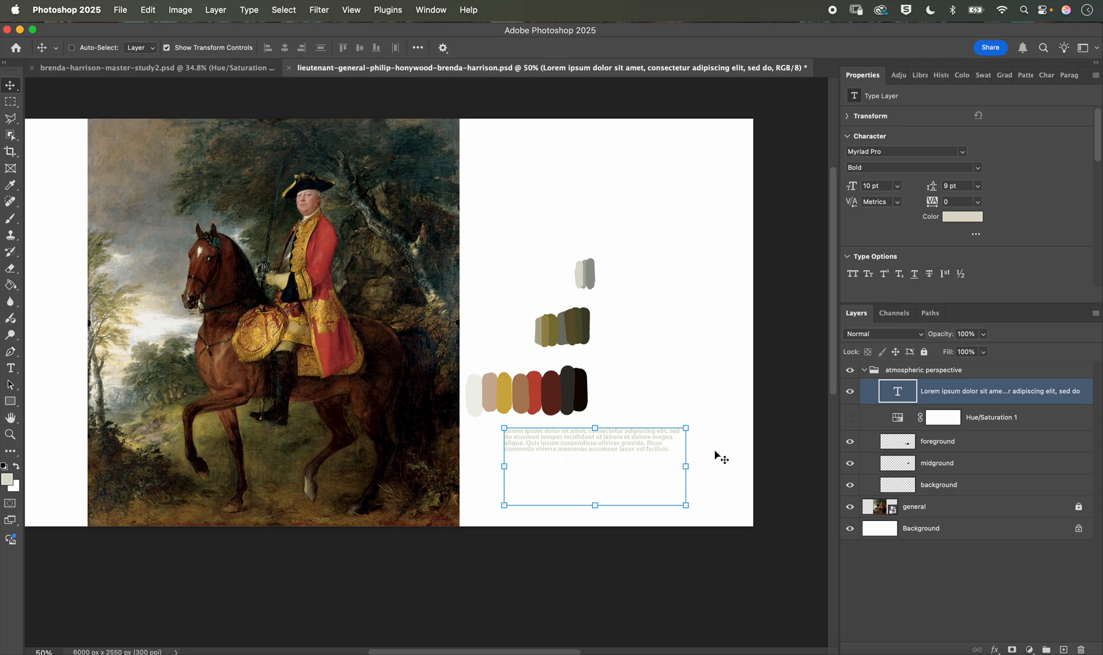
Step: Change the placeholder text's colour to black
left_click(962, 216)
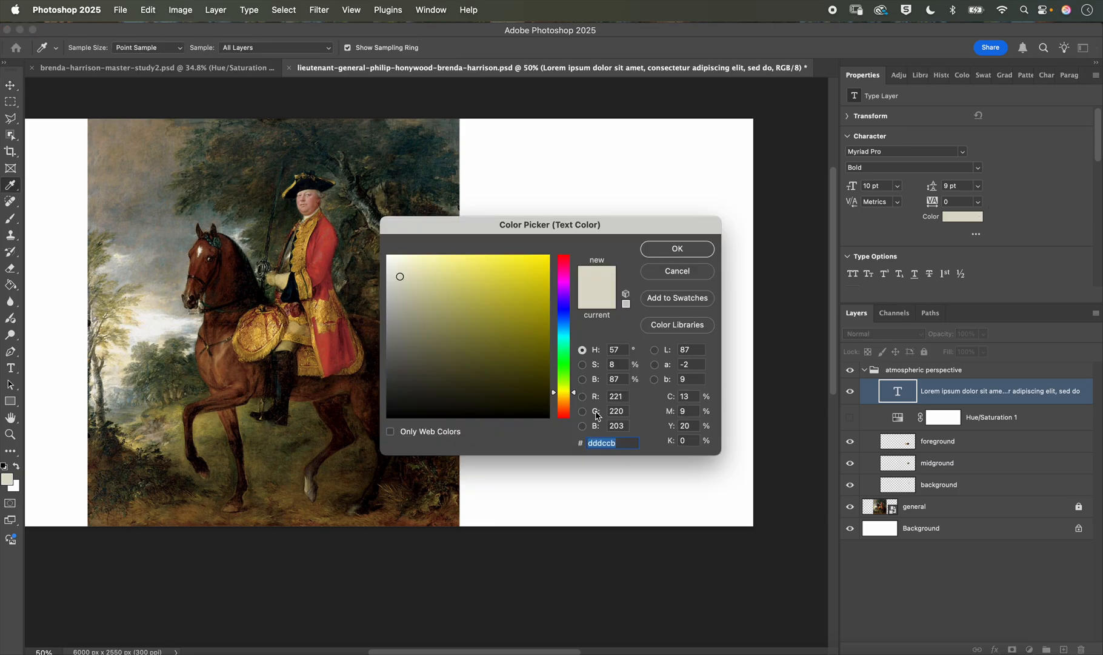
left_click_drag(535, 406, 549, 417)
left_click(671, 248)
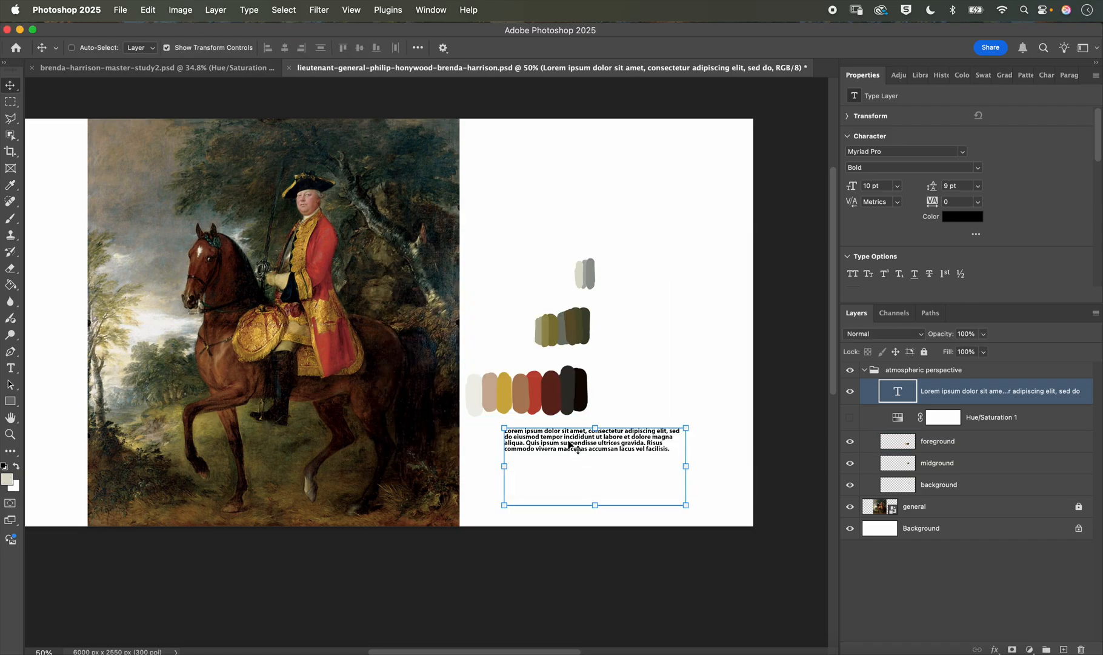
Step: Replace the placeholder text with the labels "Foreground:" and "Color Values:" on separate lines
left_click(10, 368)
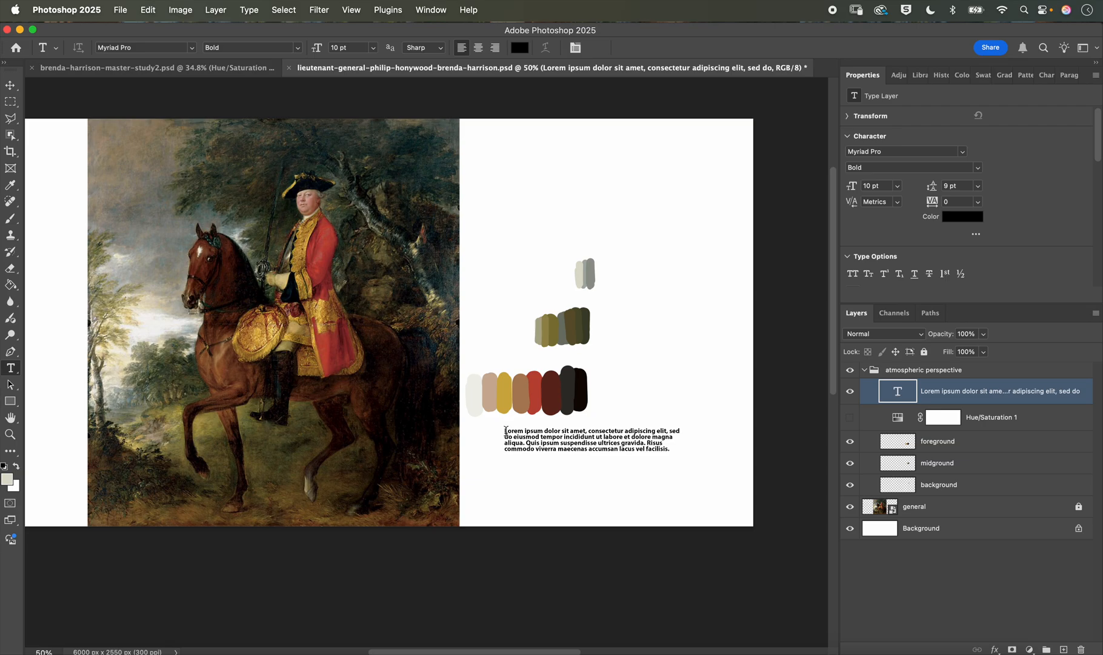
left_click_drag(506, 430, 682, 466)
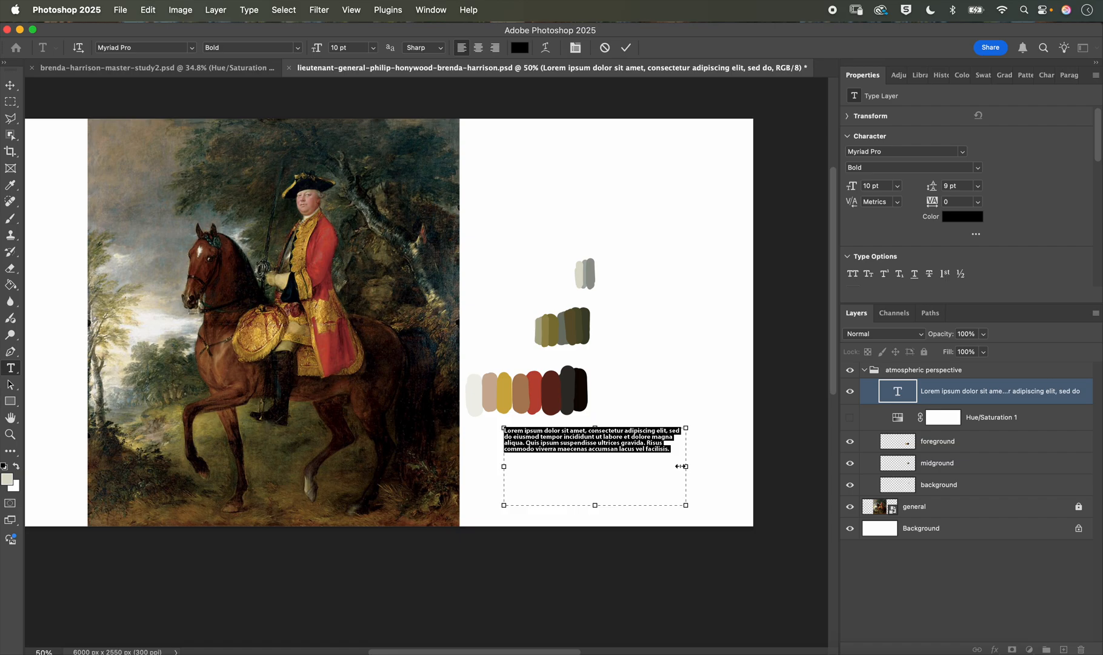
type("Foreground:")
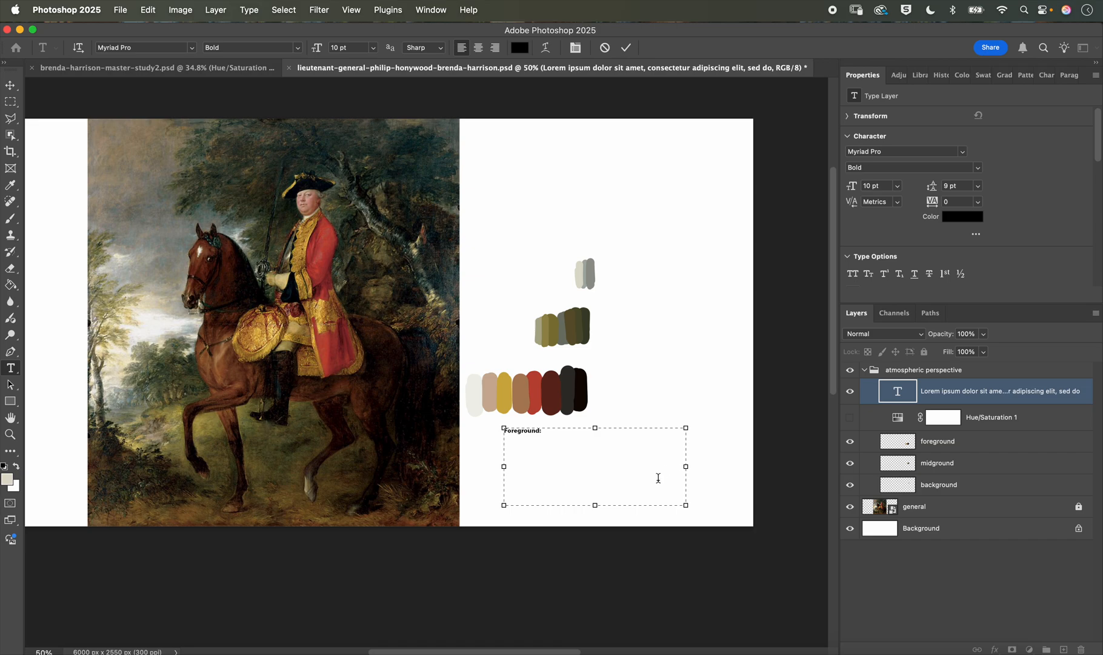
key("Return")
type("Color Values:")
Step: Toggle the Hue/Saturation layer's visibility to compare the swatch rows in greyscale and colour, leaving the layer hidden
left_click(850, 417)
left_click(849, 418)
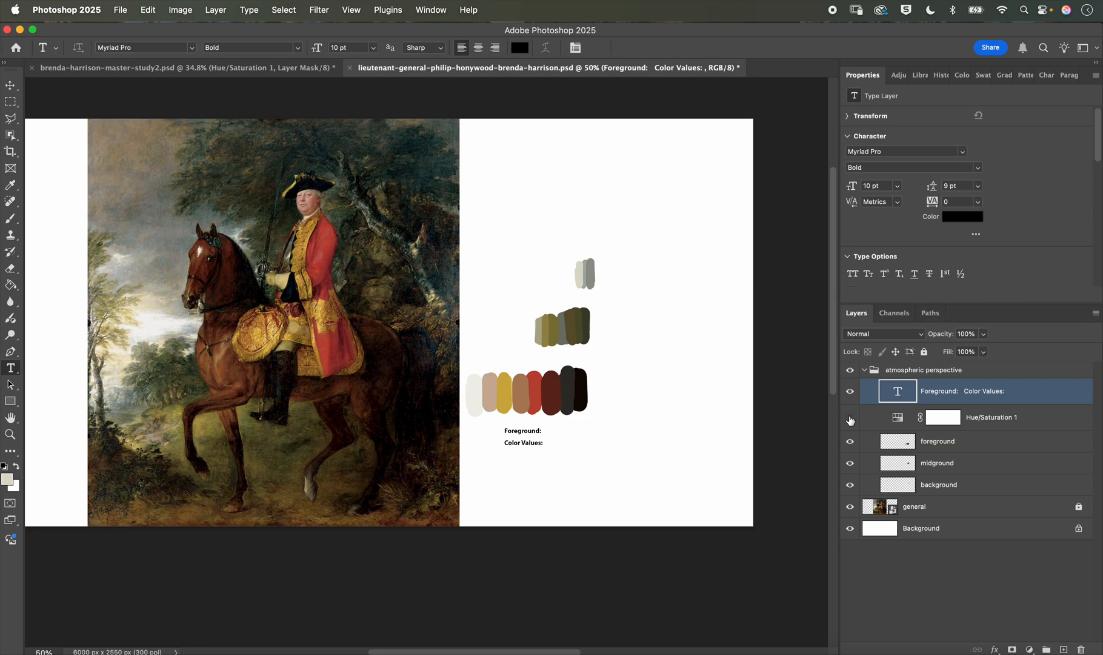
left_click(850, 417)
left_click(850, 417)
left_click(850, 418)
left_click(849, 417)
left_click(850, 418)
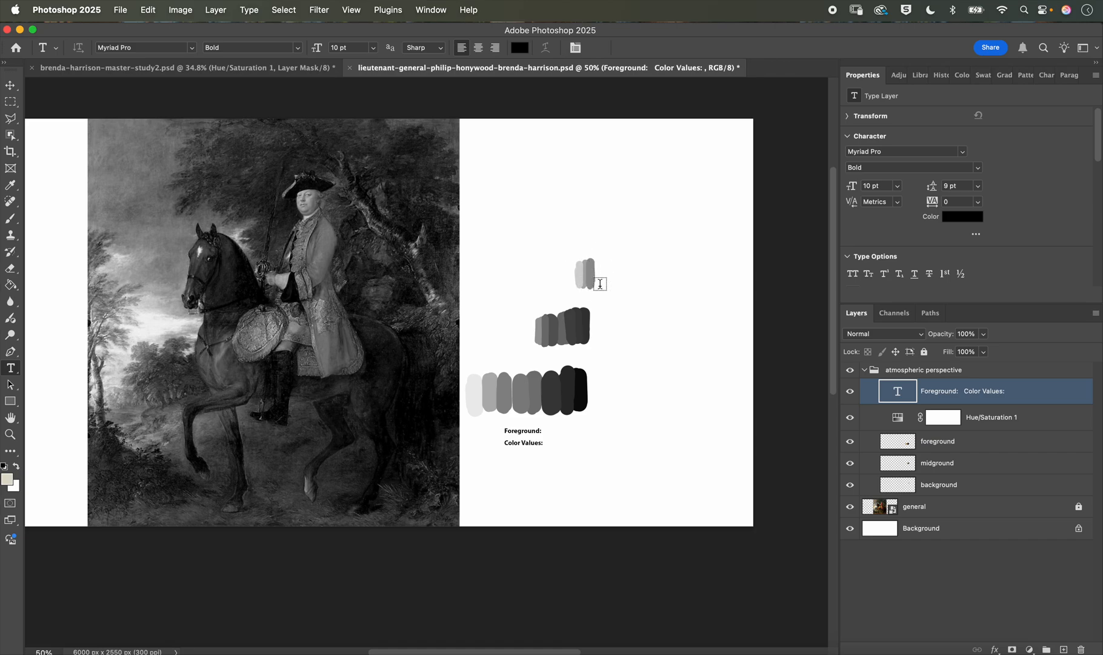
left_click(849, 417)
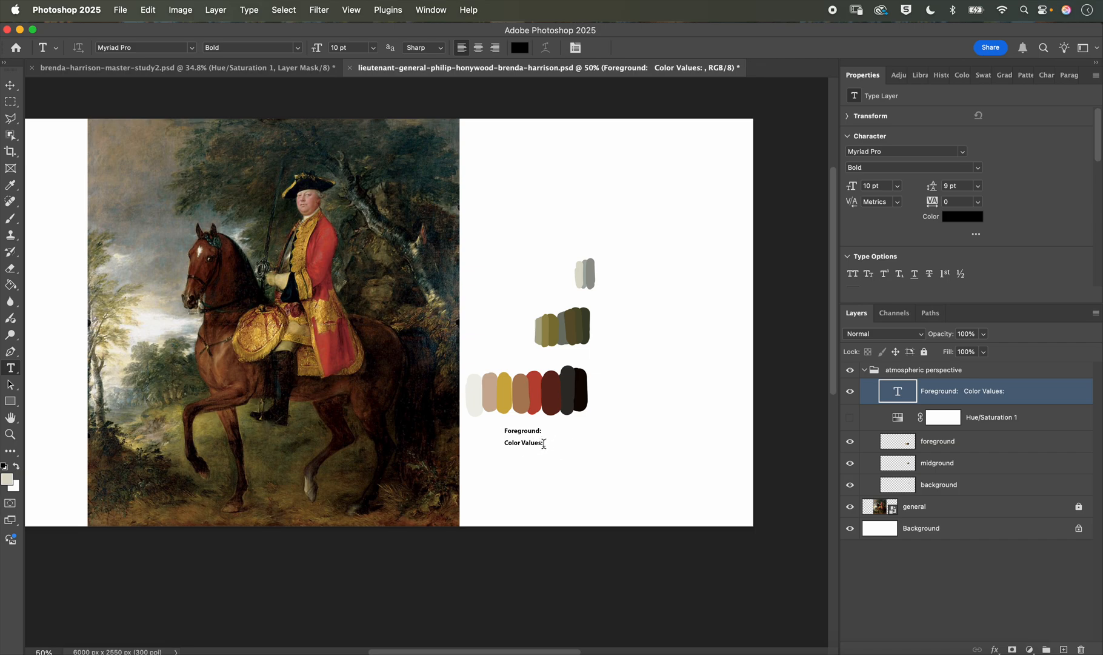
Step: Add the labels "Color temperature:", "Scale:" and "Details:" on separate lines below "Color Values:"
left_click(546, 444)
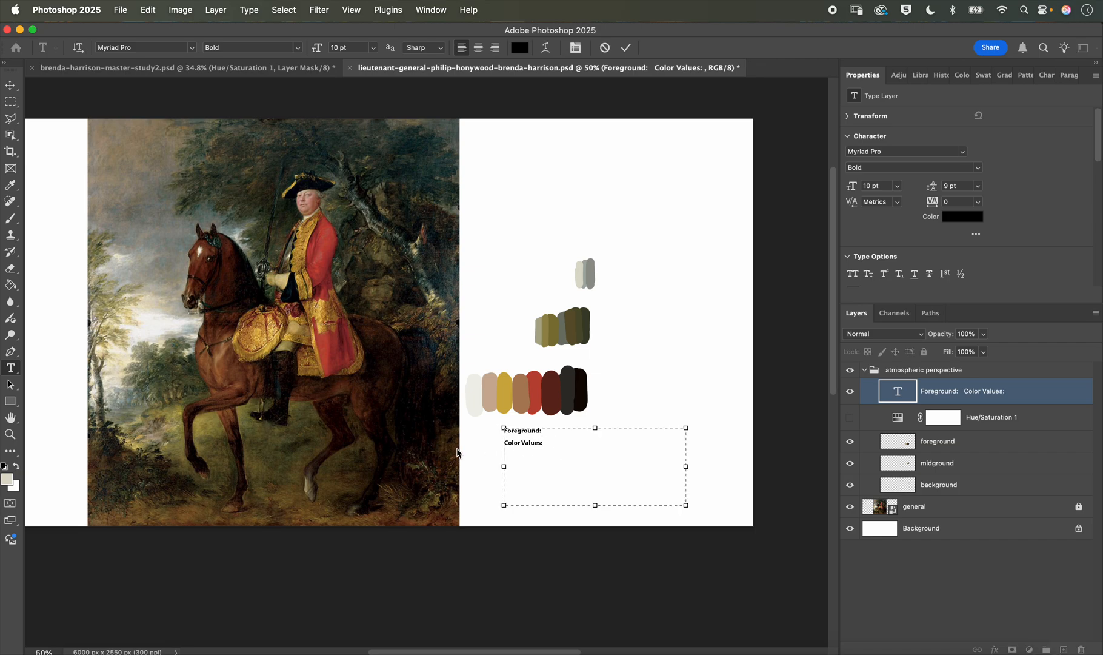
type("Color te")
type("mperatir")
type("e:")
type("Sc")
type("Details")
Step: Fill in Color Values with "Lots of varying colors, lots of color varity in the captains coat and the horse."
type("Lots of va")
type("rying colors, ")
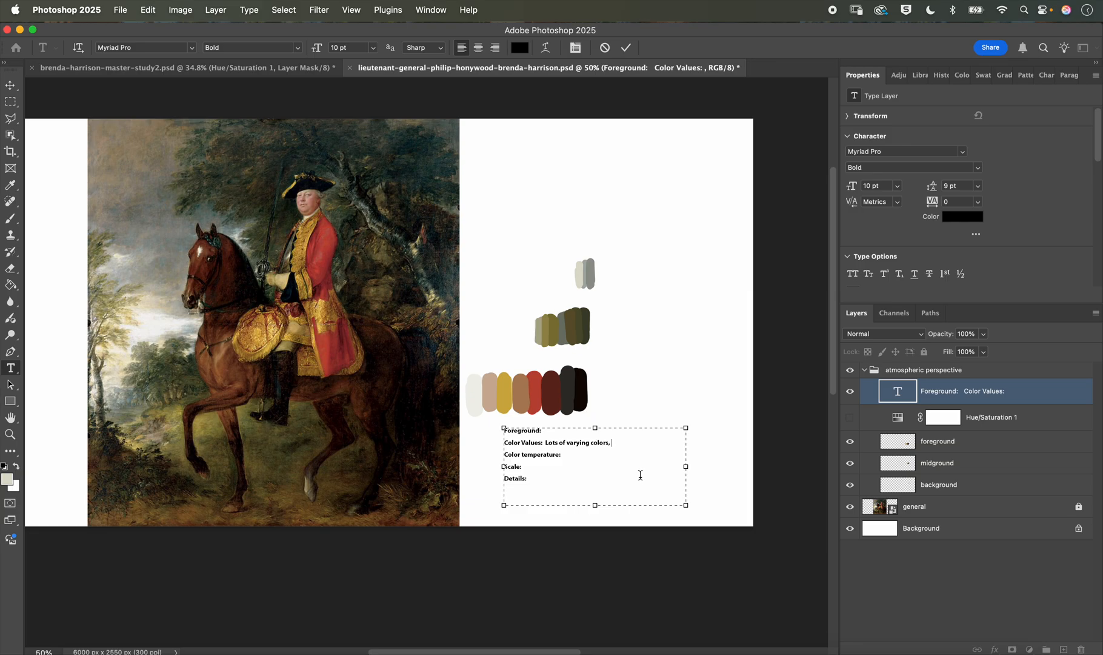
type("lots of color")
type(" varity")
type("in the mans")
key("BackSpace")
key("BackSpace")
key("BackSpace")
type("capta")
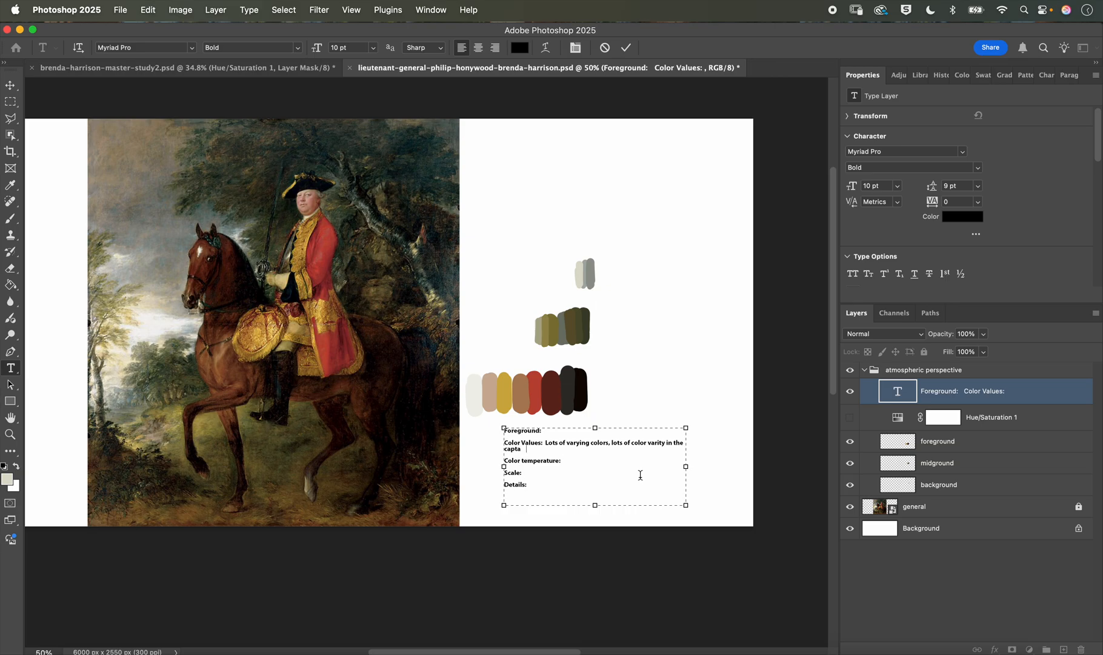
type("ins coat and the house")
key("BackSpace")
key("BackSpace")
key("BackSpace")
Step: Add to Color Values: "There is wide range of values spanning from nearly white in the horses face and eye to nearly black in the mans attire."
type("rse. There is wide range of values spa")
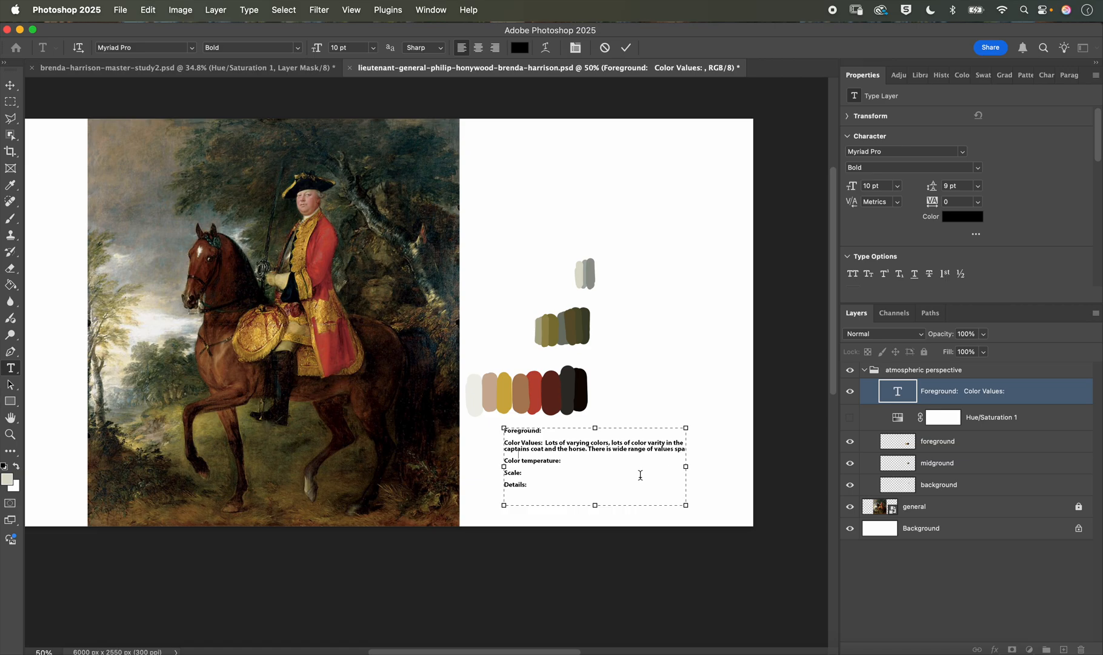
type("nning from nearly white in the")
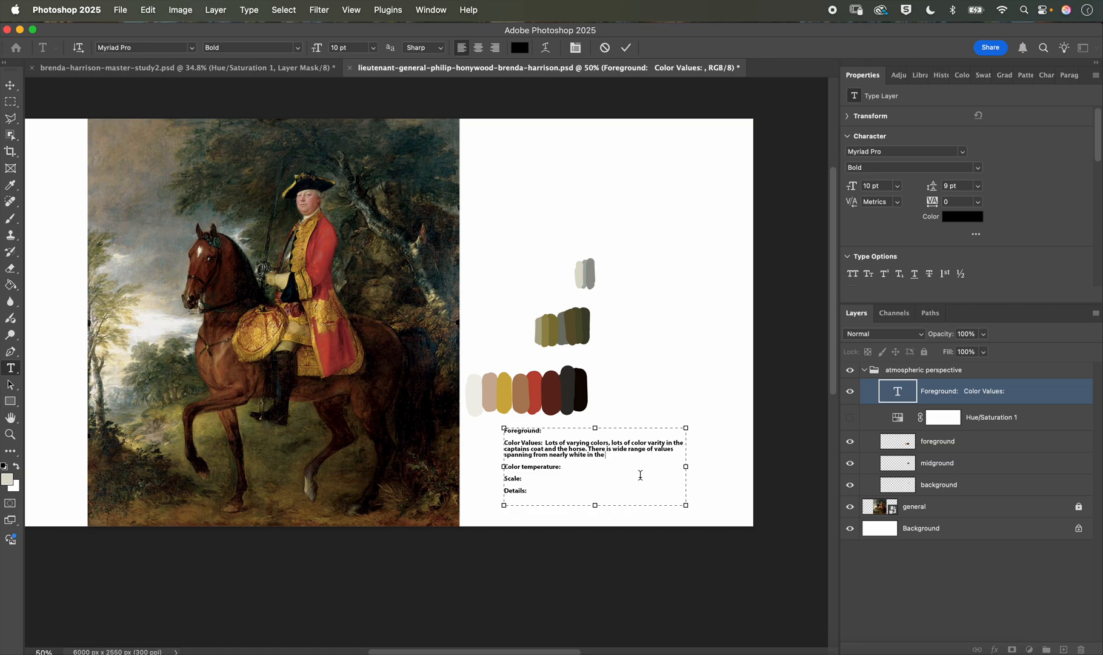
type(" horses face and eye to nearly bla")
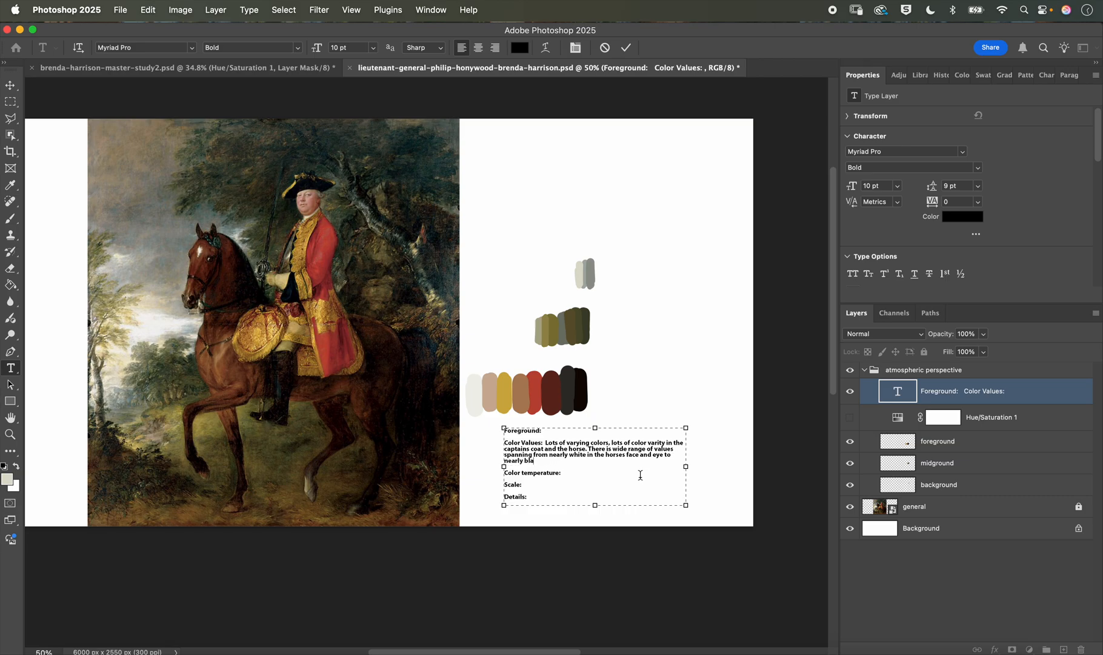
type("ck in the")
type(" main")
key("BackSpace")
key("BackSpace")
type("ns attire.")
Step: Fill in Color temperature with "The reds and golds of his jacket are warm temps. The brown of the horse is warm."
left_click(564, 472)
type("The reds and golds of his jacket are warm")
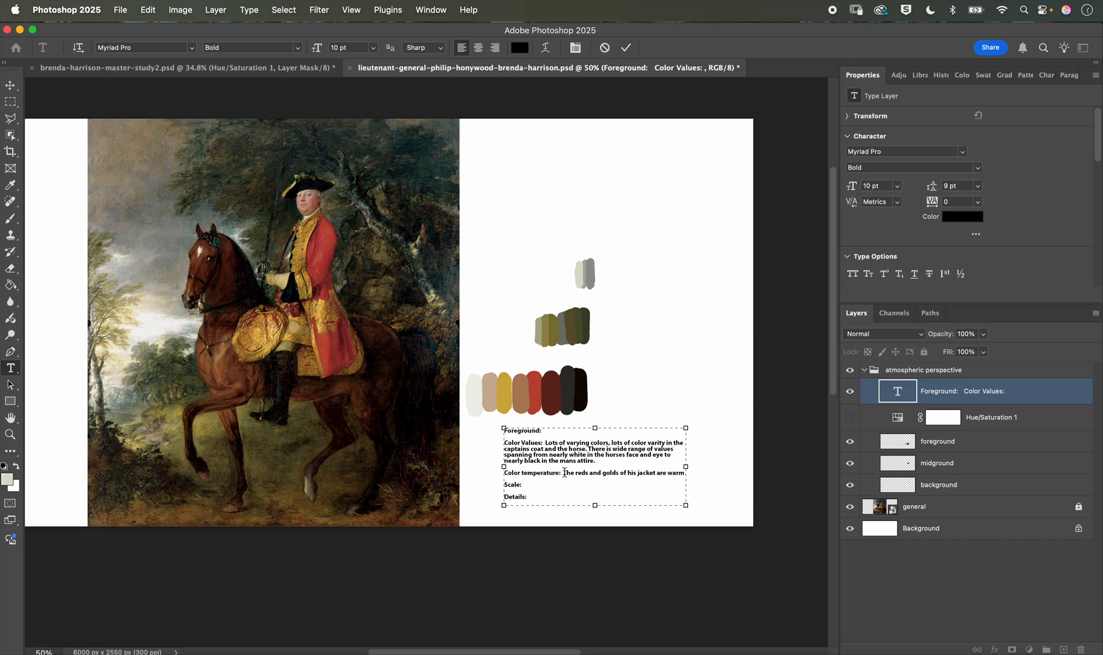
type(" temps. The brown of the h")
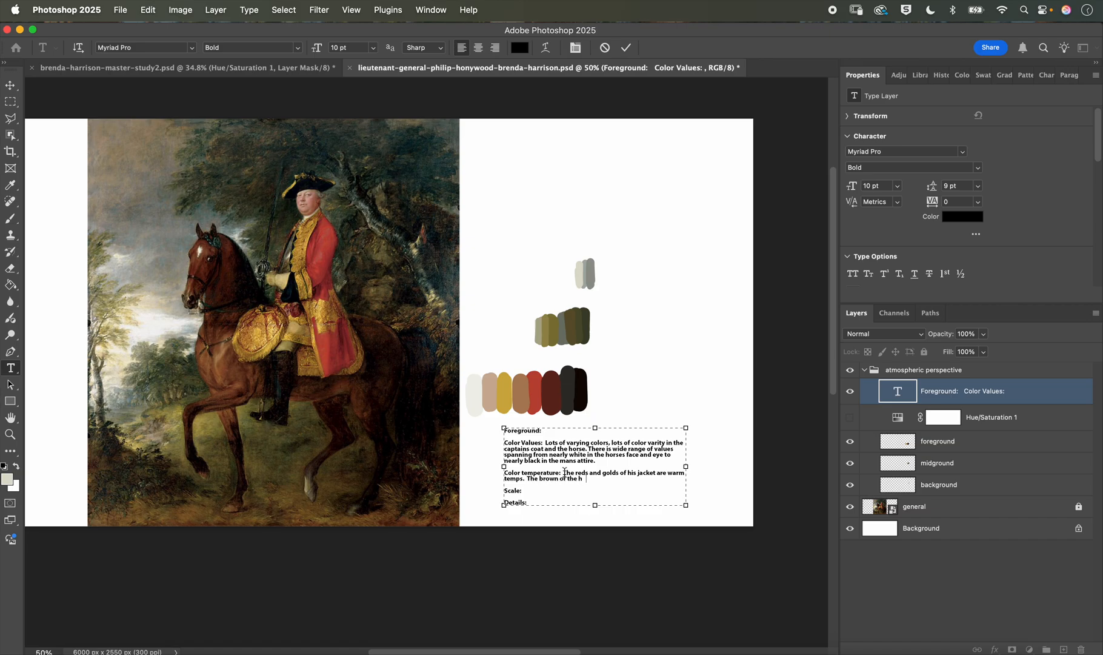
type("orse is warm")
Step: Fill in Scale with "The focus of the horse and general show them the largest scale in this piece." and widen the text box to about 1444 px
type("The")
type(" focus of the hor")
type("se and genr")
type("ow then ")
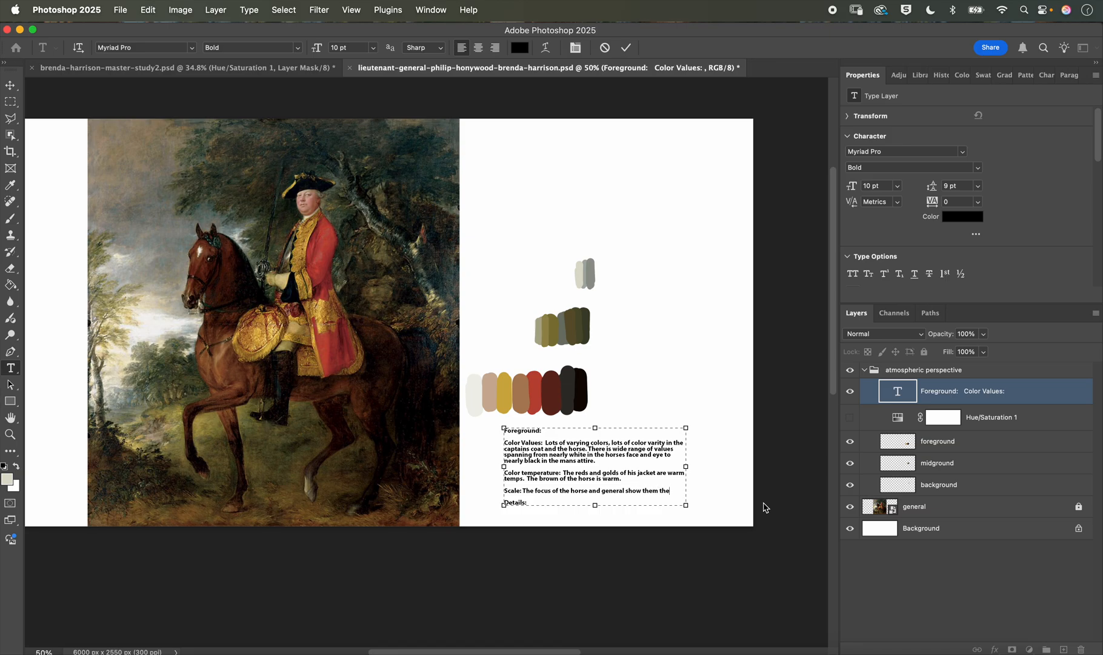
type("the larges ")
type(" scale in t")
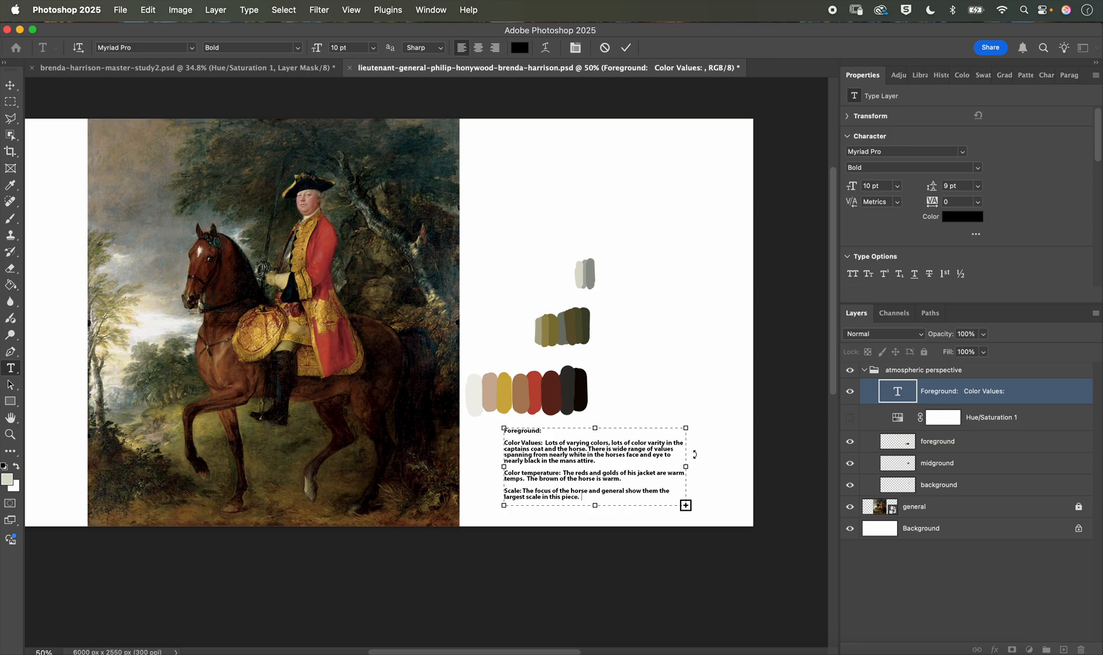
left_click_drag(686, 466, 737, 466)
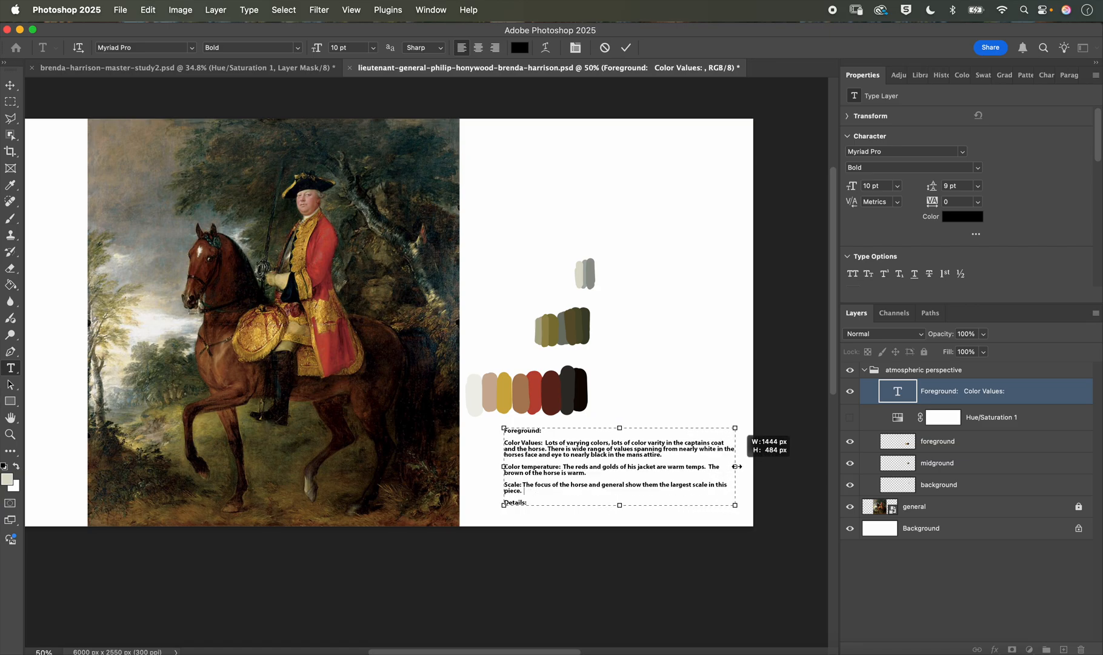
Step: Extend the text box upward and add to Scale: "The tree near them is large. Both them and the tree take up nearly 50% of this piece."
left_click_drag(619, 428, 619, 417)
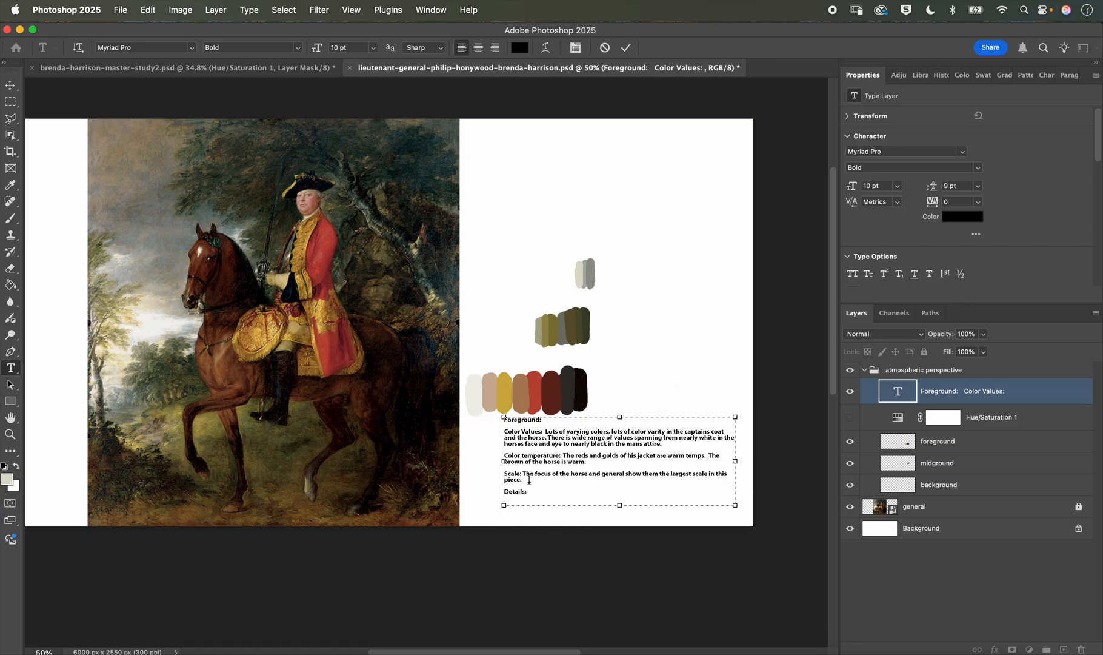
left_click(529, 480)
type("The tree near them")
type("is large.  Both them and the tree")
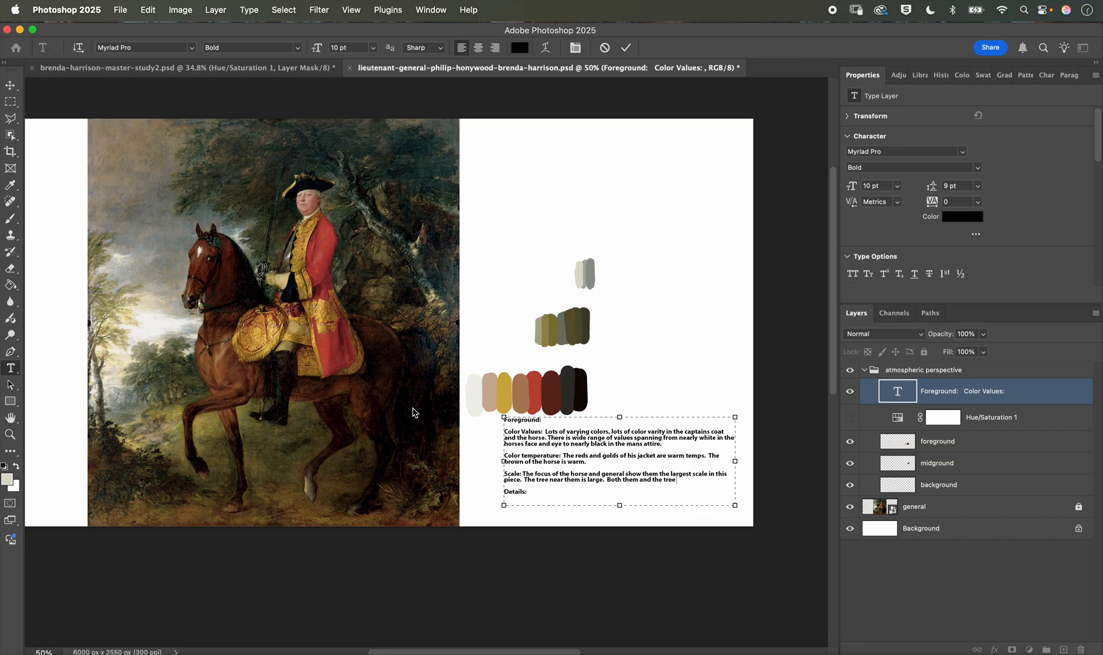
type("take up nearly 50% of thi")
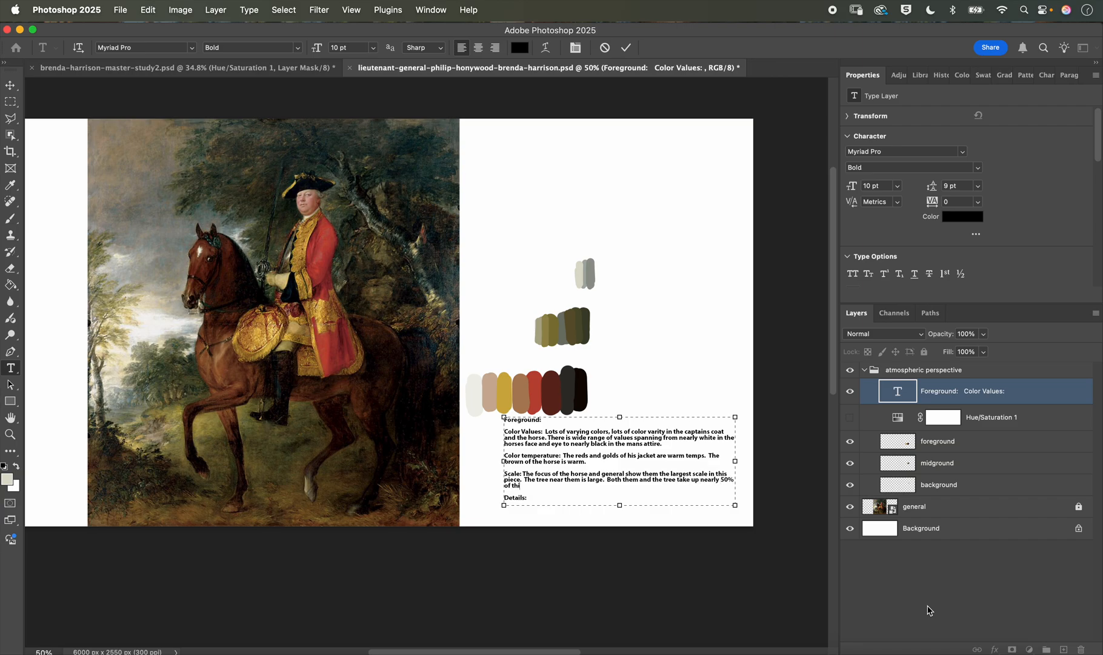
type("s piece")
Step: Fill in Details with "I can see small details in the horses eyes and the mans face like his brows and nostrils." and extend the text box upward
type(" I ca")
type("n see sma")
type("ll details in the horse")
type("s eyes and the")
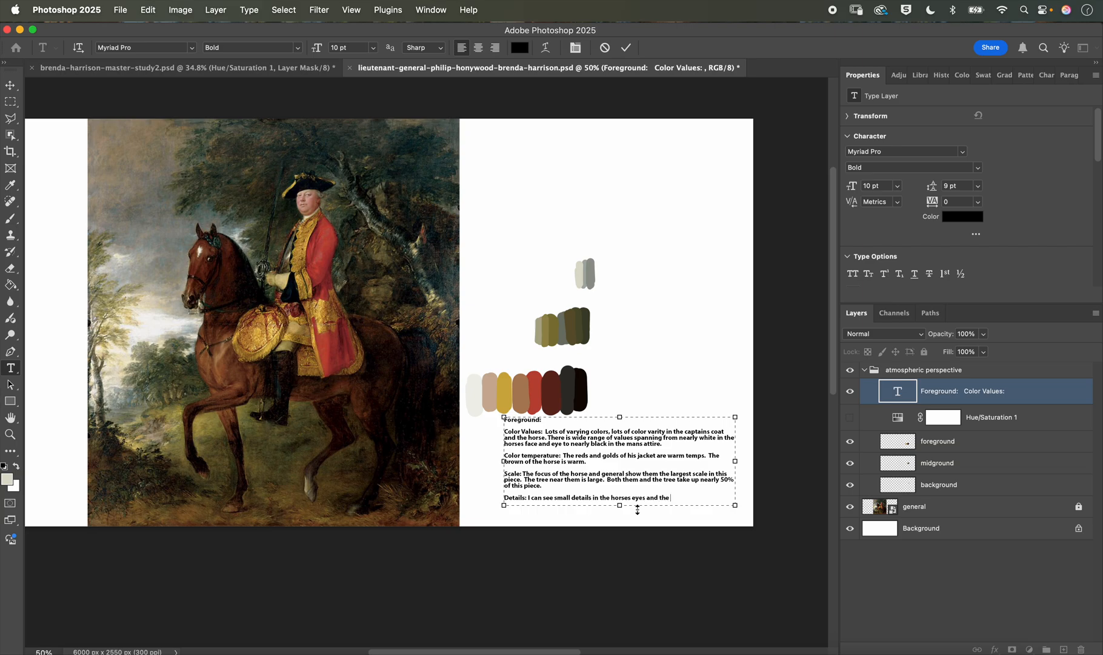
type(" mans face like his brow")
left_click_drag(620, 417, 619, 397)
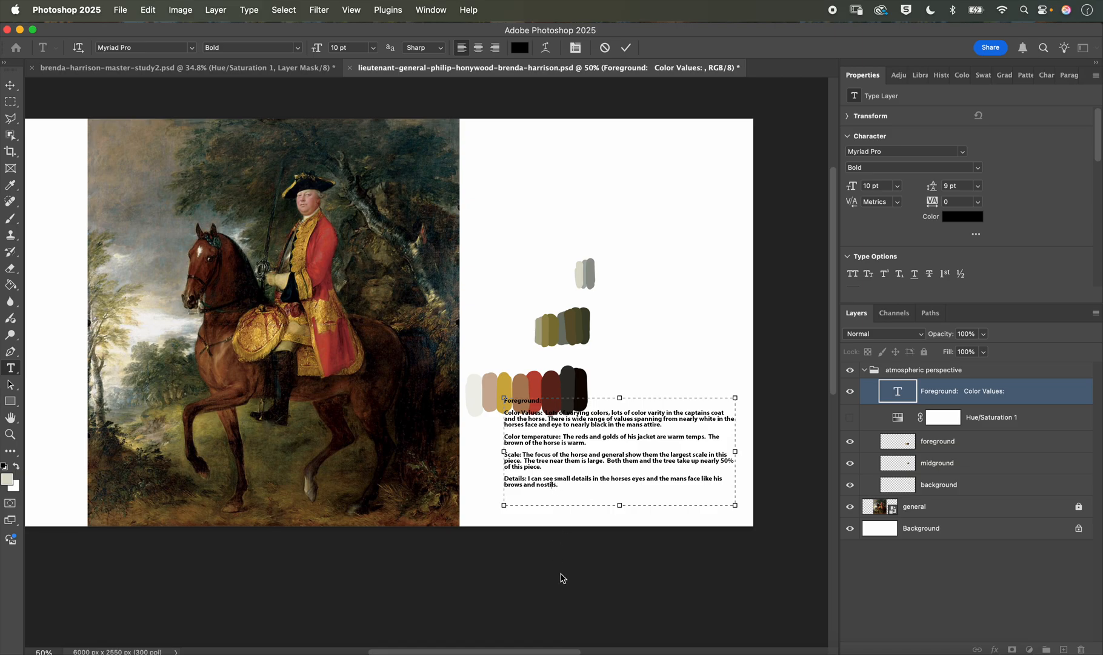
Step: Move the foreground notes slightly down and left, and with Auto-Select enabled shift the foreground swatches above the notes' right end
left_click(12, 86)
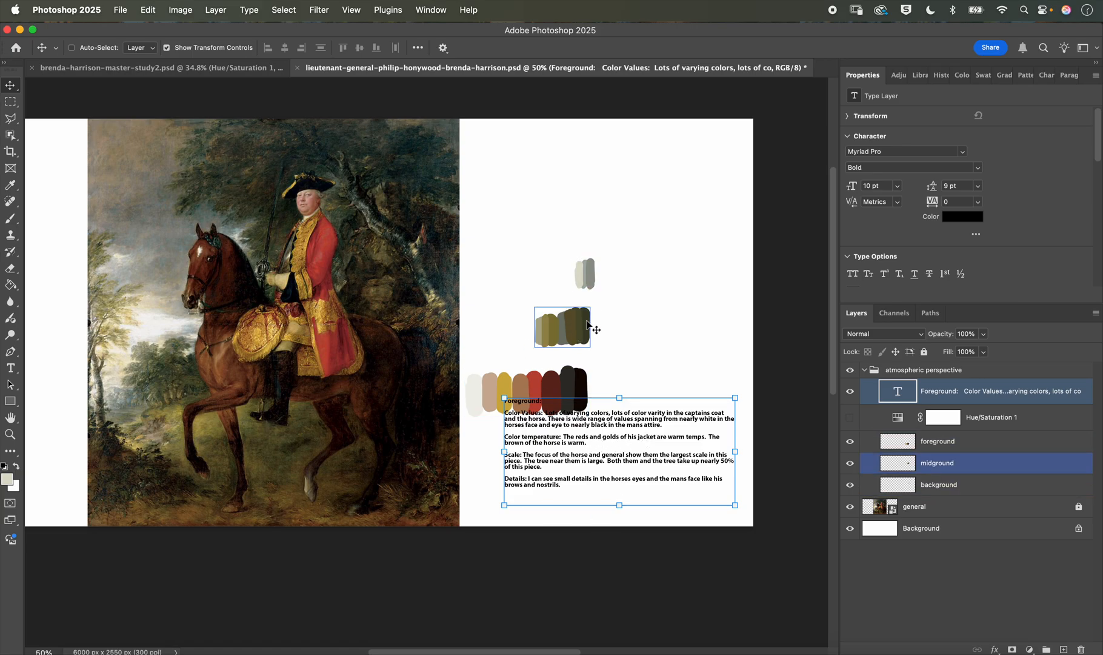
left_click_drag(663, 440, 648, 455)
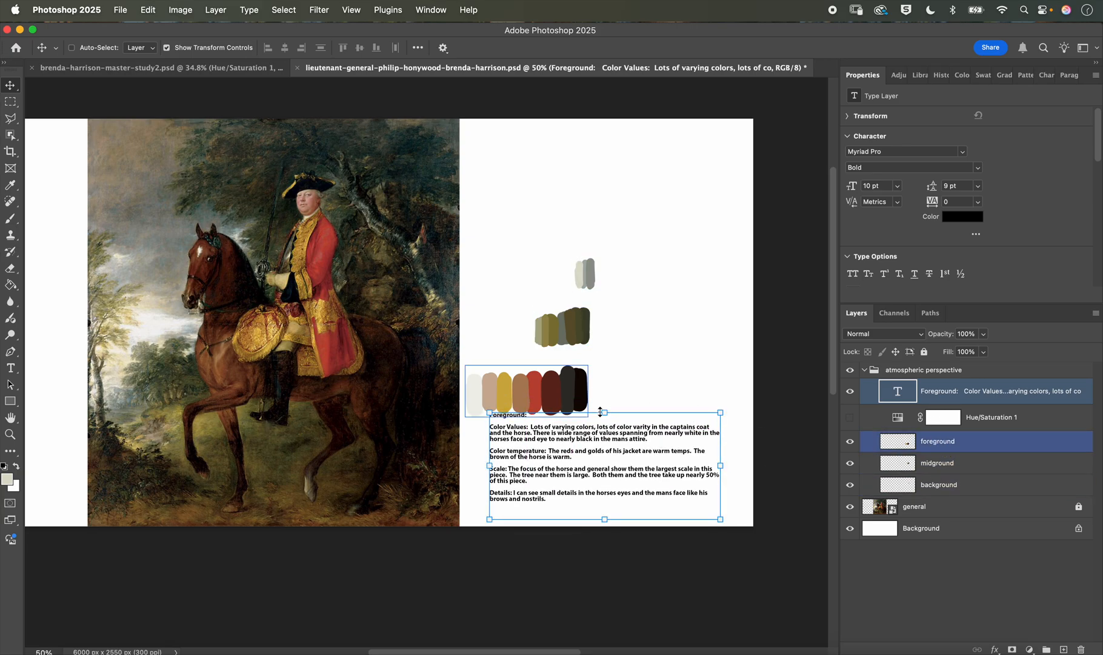
left_click(71, 48)
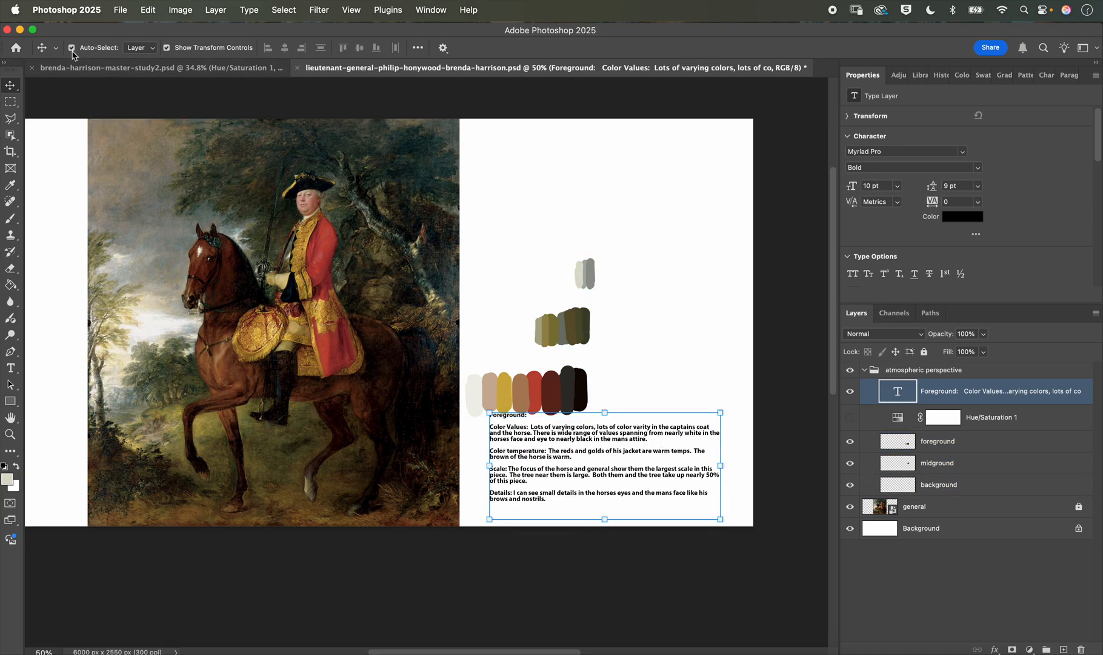
left_click_drag(515, 391, 658, 402)
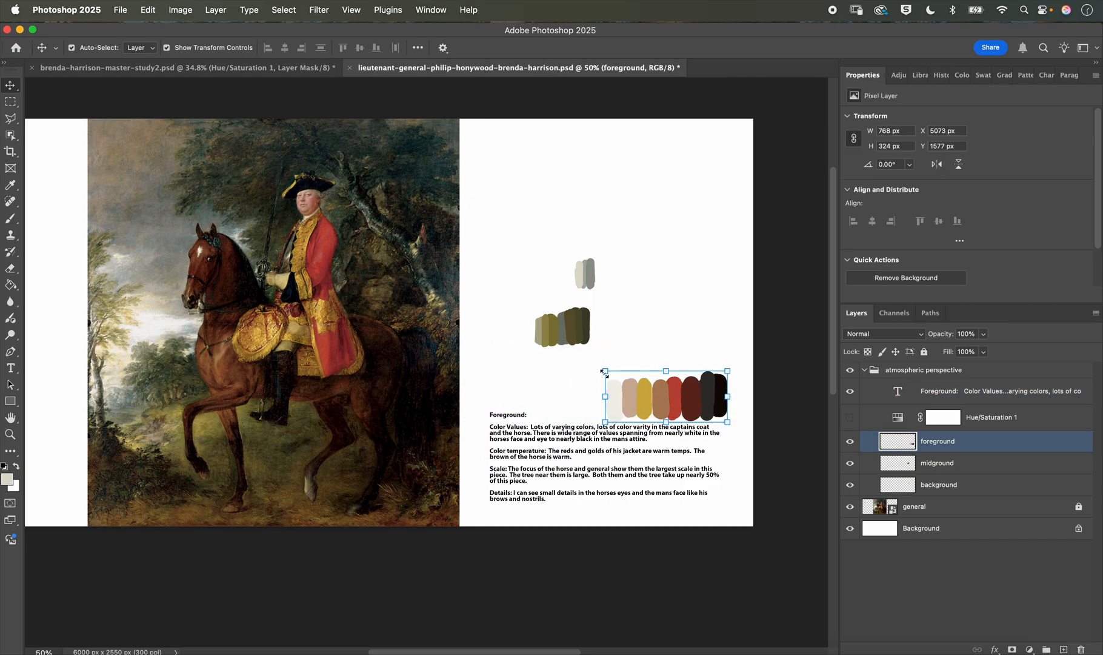
Step: Scale the foreground swatch row down to about 475 by 200 px and save the document
left_click_drag(604, 371, 673, 405)
key("Return")
left_click(120, 10)
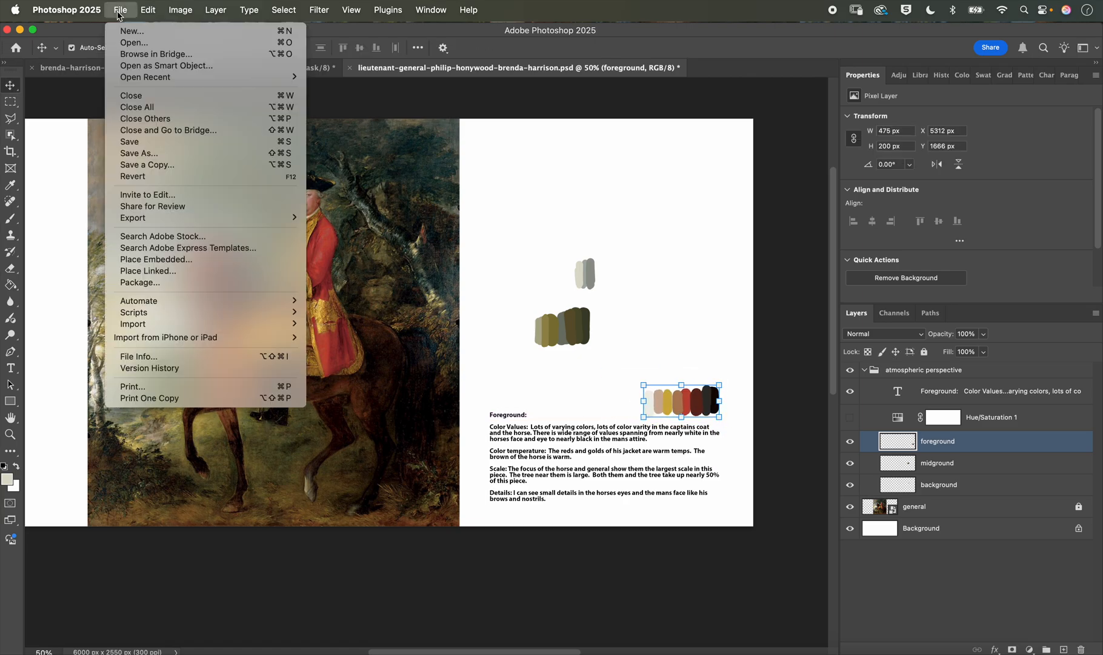
left_click(122, 147)
Step: Move the midground swatches to about X 5395, Y 944 px and the background swatches to about X 5503, Y 162 px
left_click(585, 274)
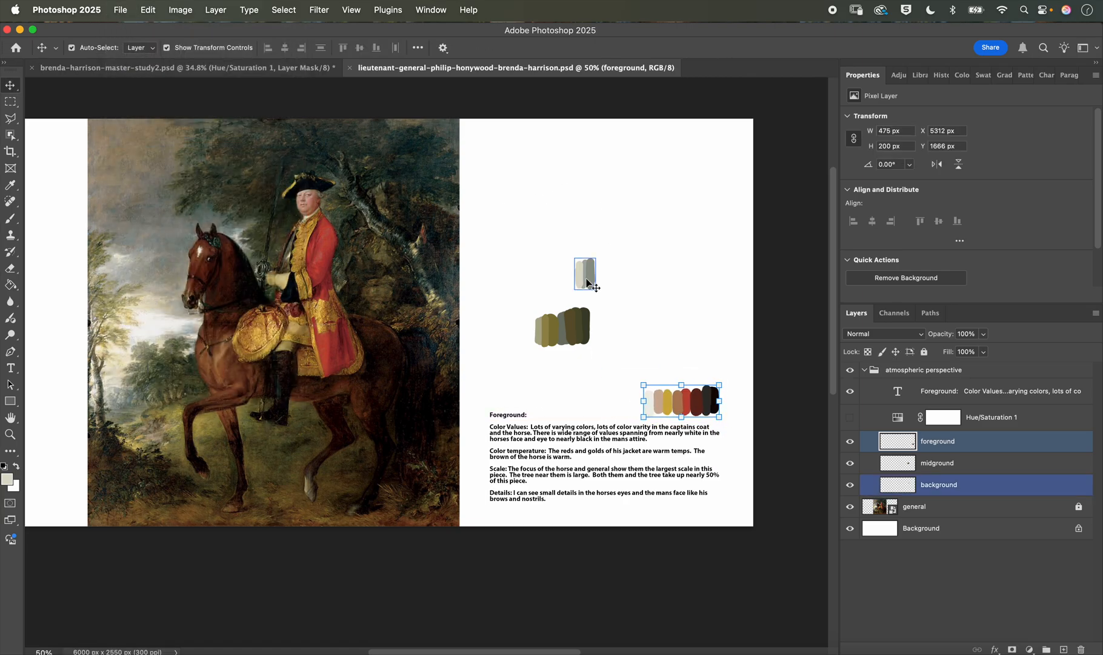
left_click(558, 339)
left_click_drag(558, 338, 679, 299)
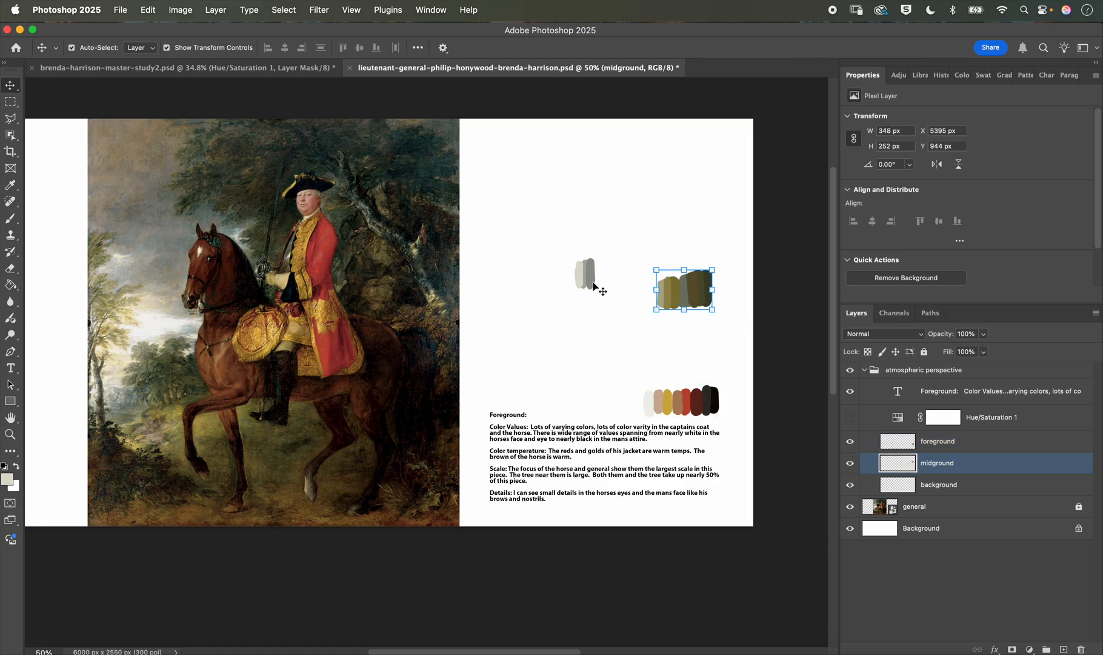
left_click_drag(591, 282, 724, 127)
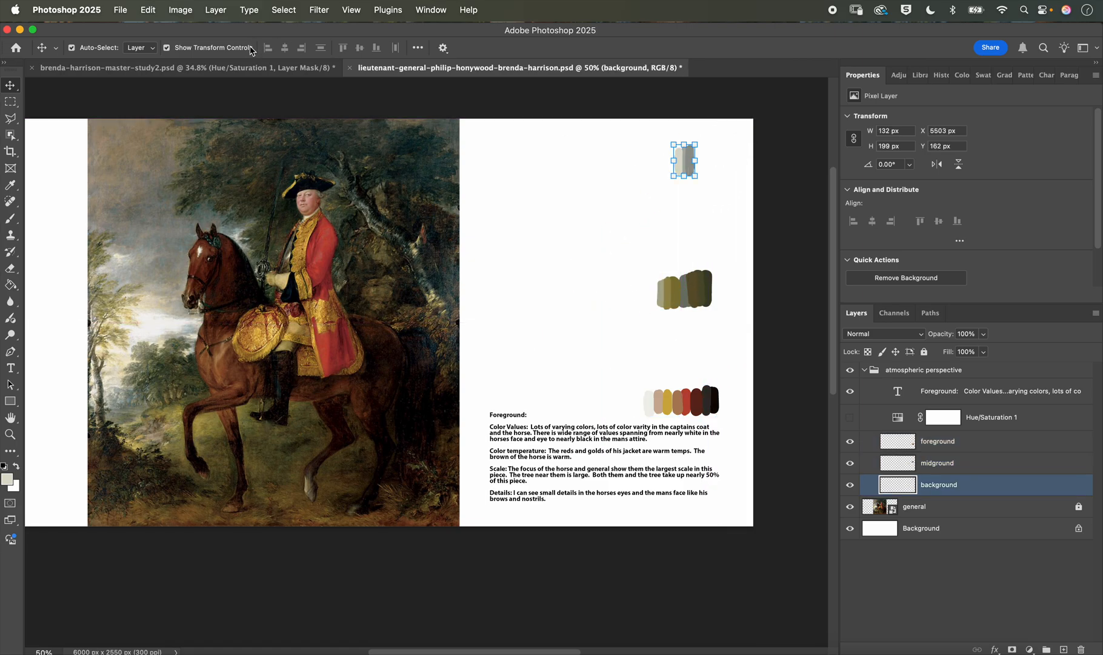
Step: Copy the Midground and background text layers from the other open master study document into the general's portrait document
left_click(241, 71)
left_click(764, 336)
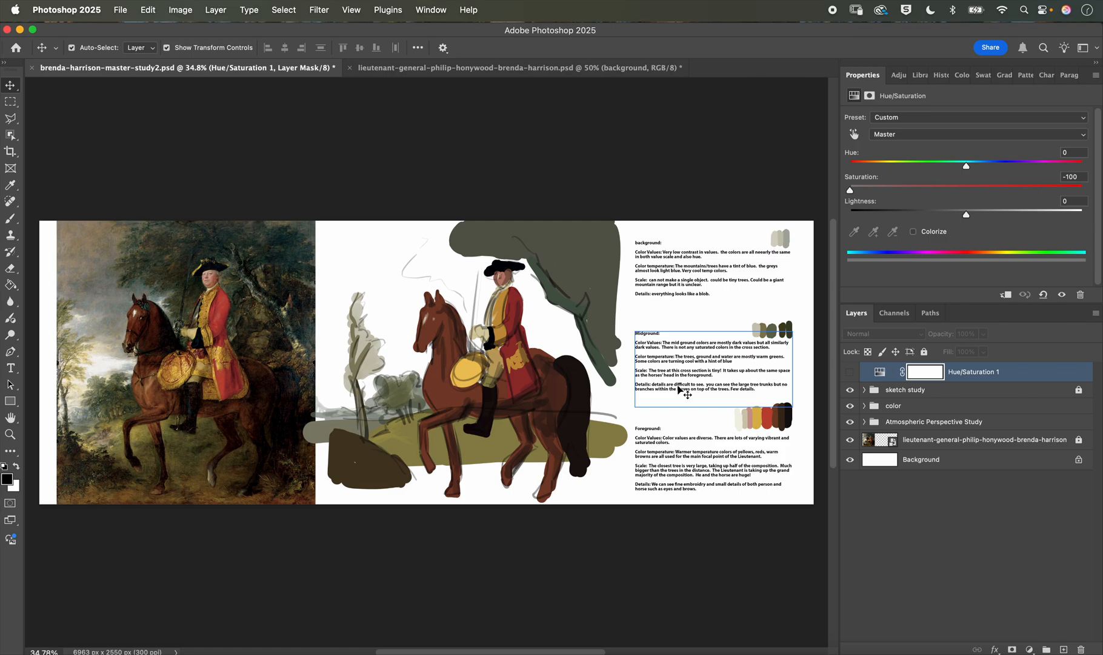
left_click(664, 286, "shift")
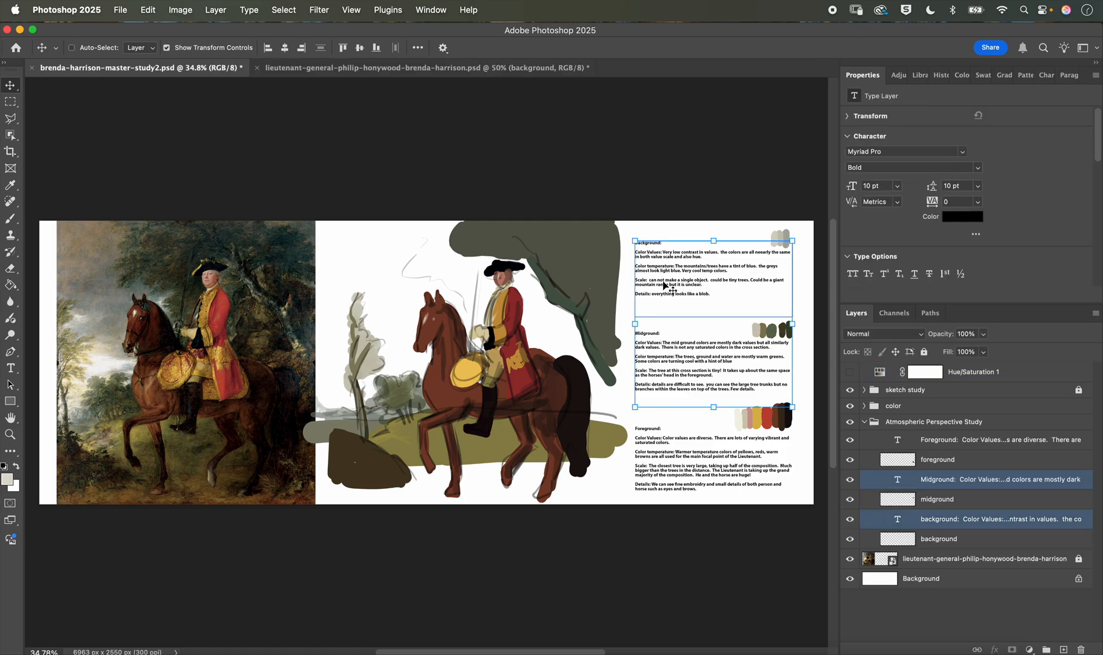
key("super+c")
left_click(311, 72)
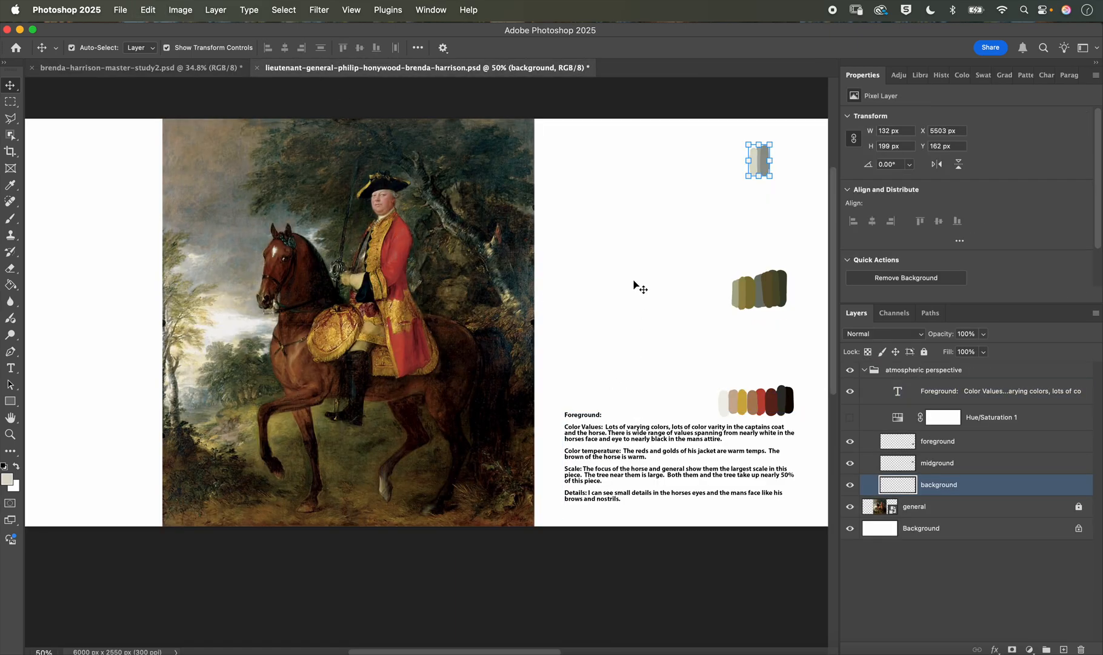
key("super+v")
Step: Place the pasted background notes beside the background swatches and the Midground notes between them and the Foreground notes
left_click_drag(353, 239, 609, 184)
left_click(372, 400)
left_click_drag(372, 400, 621, 340)
left_click_drag(770, 283, 770, 277)
key("super+z")
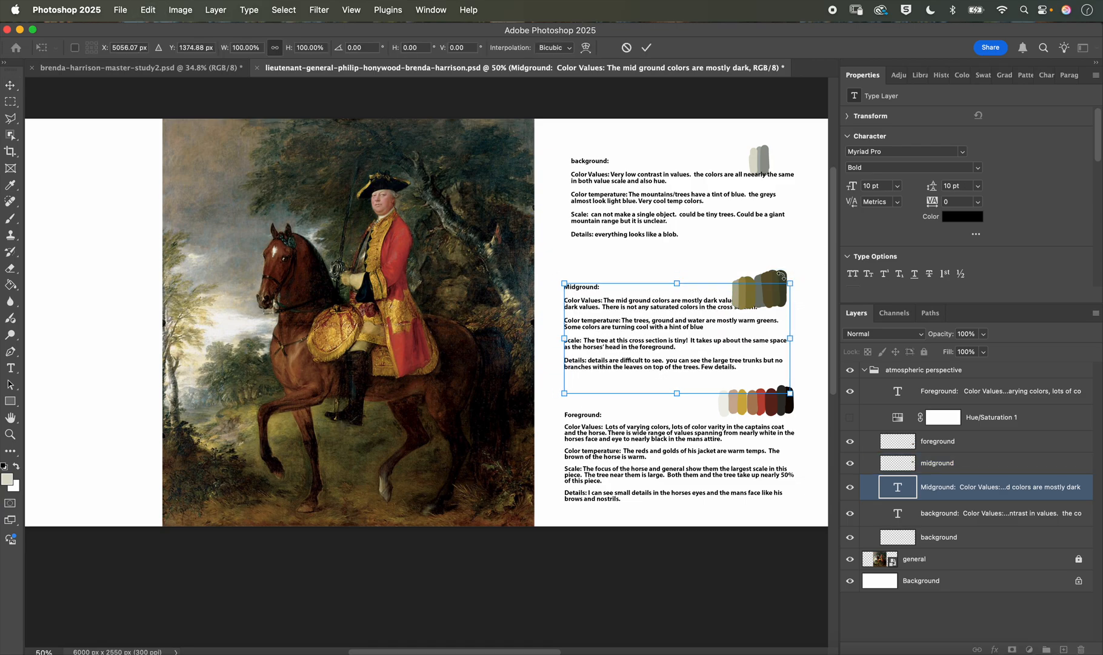
left_click(10, 86)
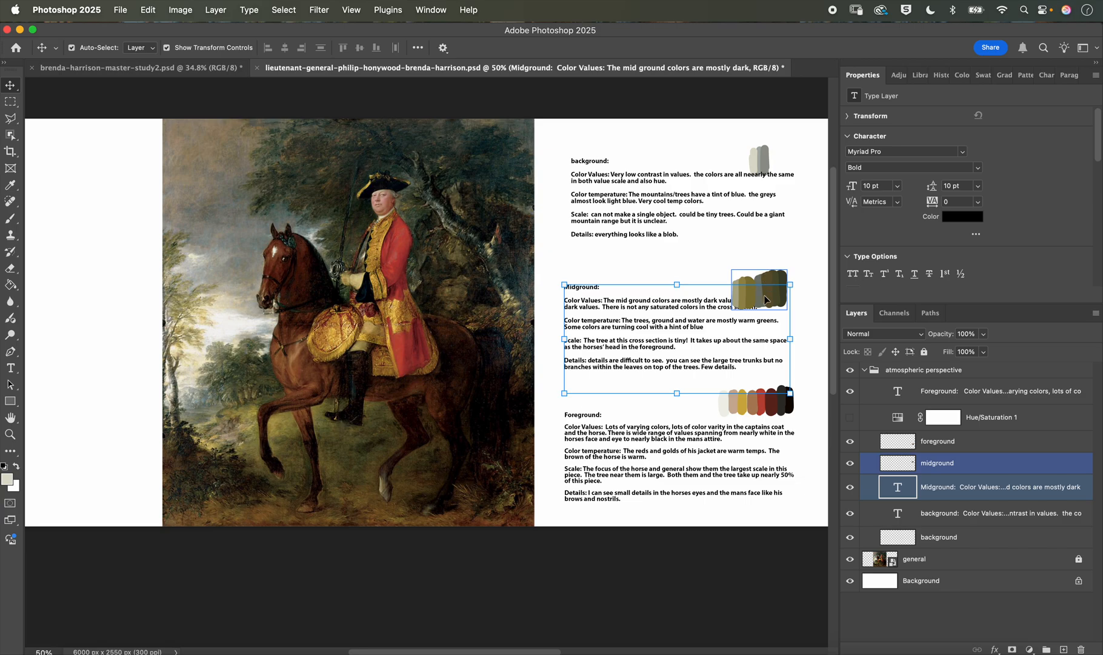
Step: Move the midground swatches up to about X 5393, Y 831 px and the background swatches clear above the background notes
left_click_drag(764, 302, 763, 282)
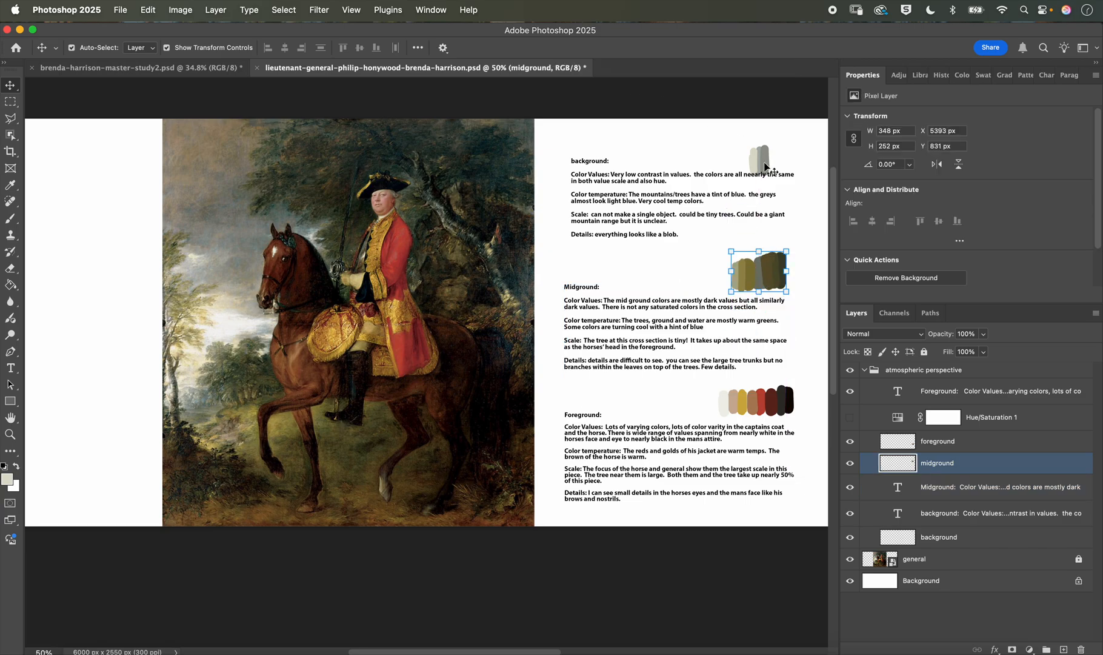
left_click(765, 155)
left_click_drag(765, 155, 778, 142)
left_click(625, 109)
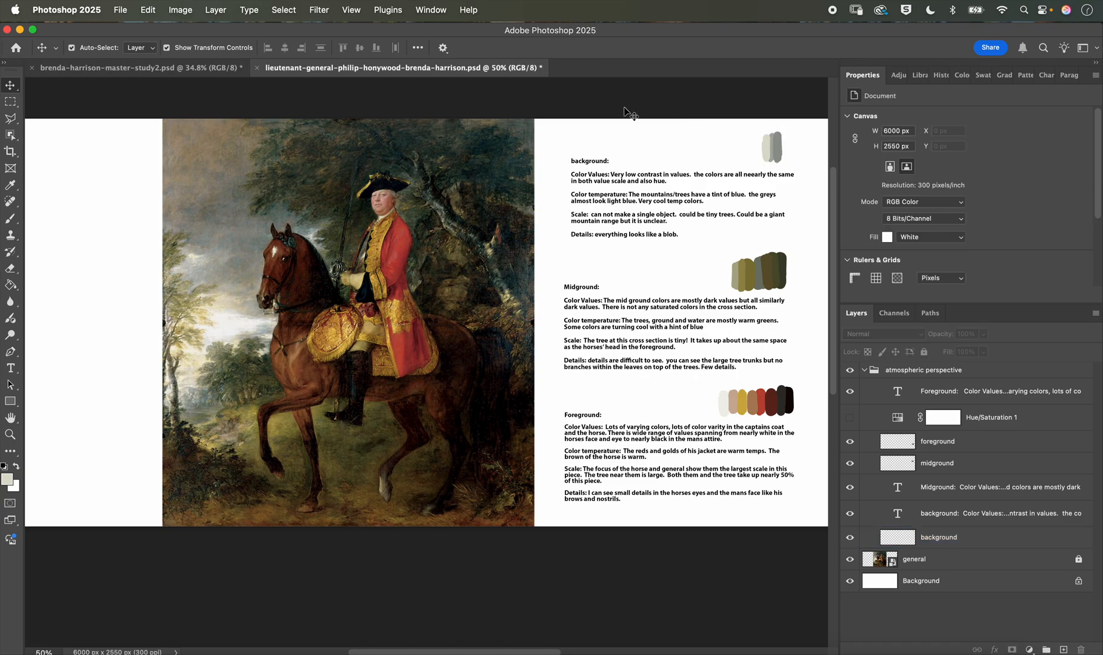
left_click(691, 227)
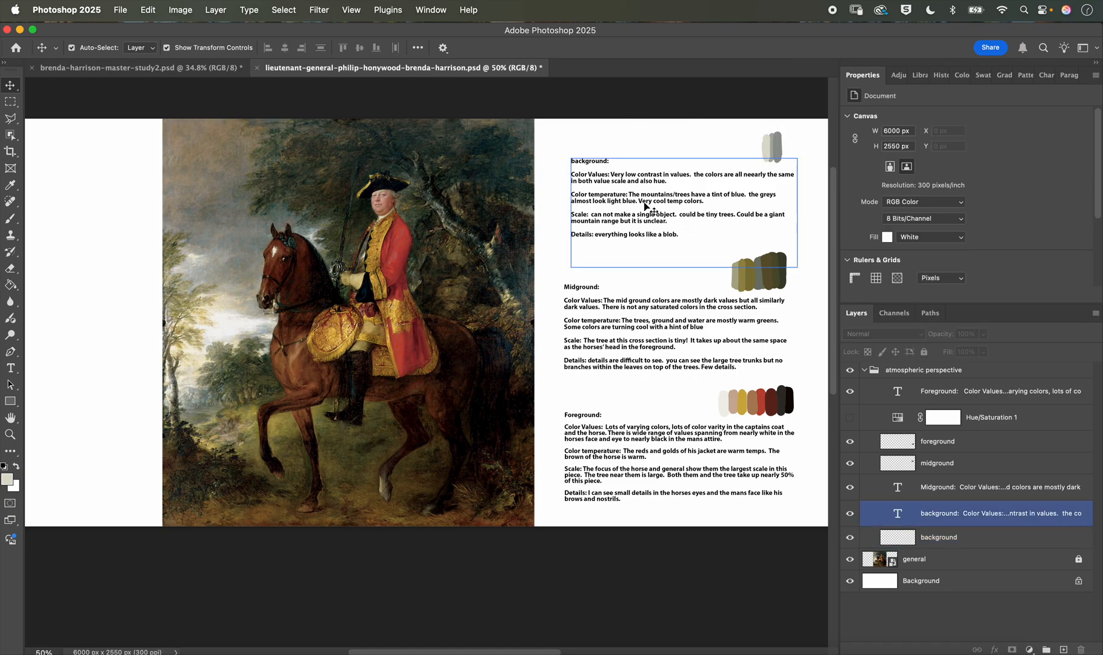
left_click(646, 284)
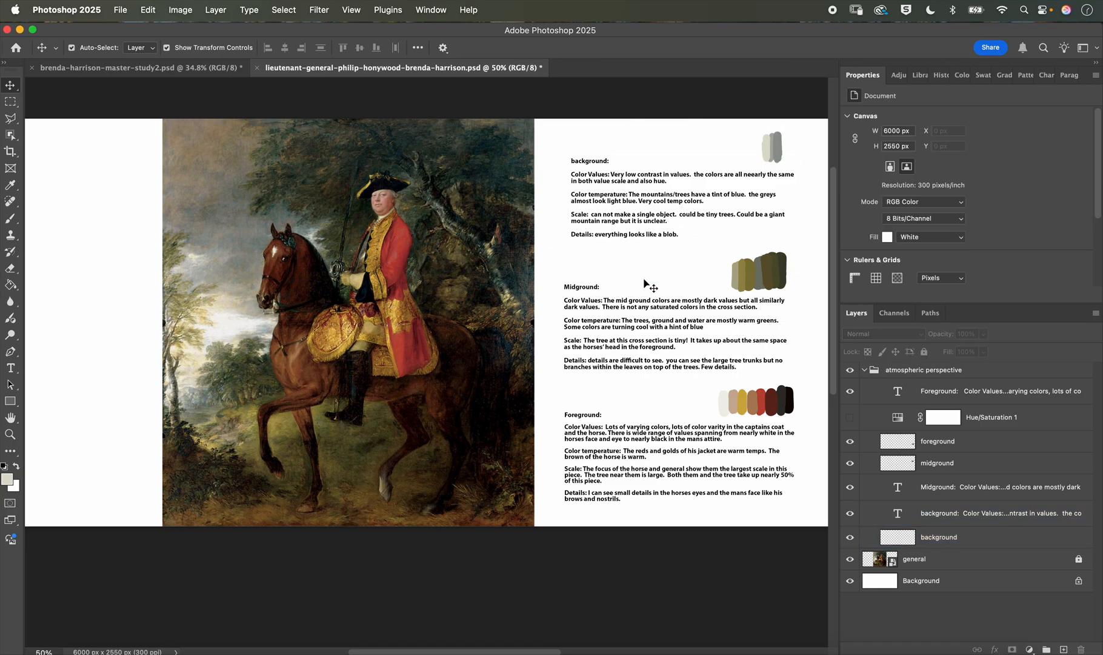
left_click(682, 198)
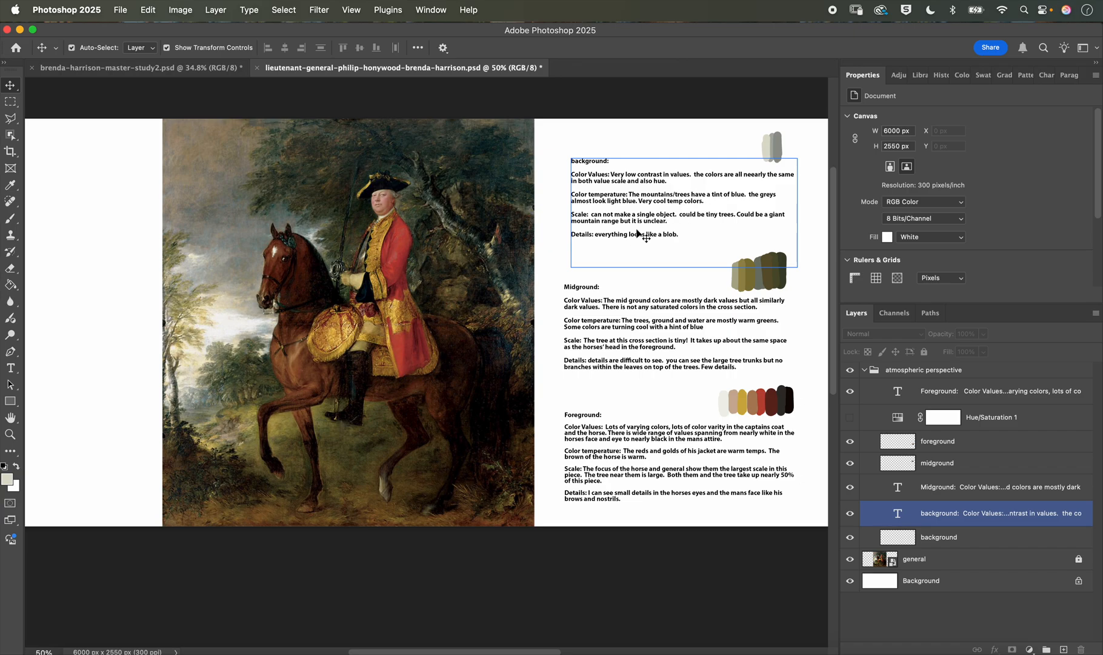
left_click(665, 327)
left_click(660, 397)
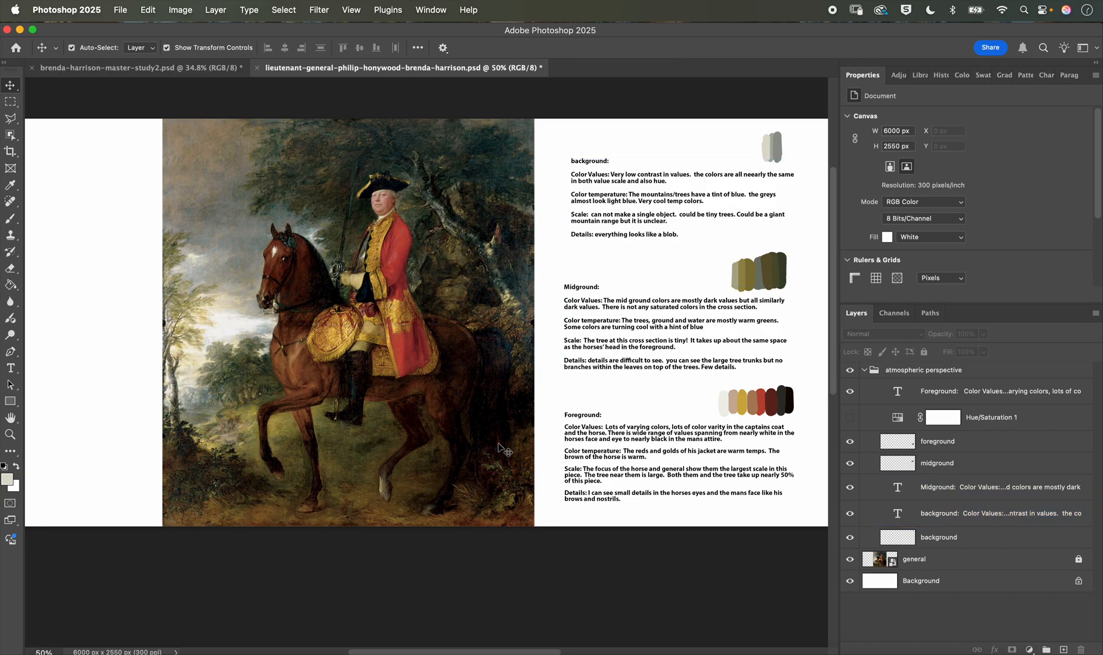
Step: Collapse the atmospheric perspective group and save the document
key("super+minus")
key("super+minus")
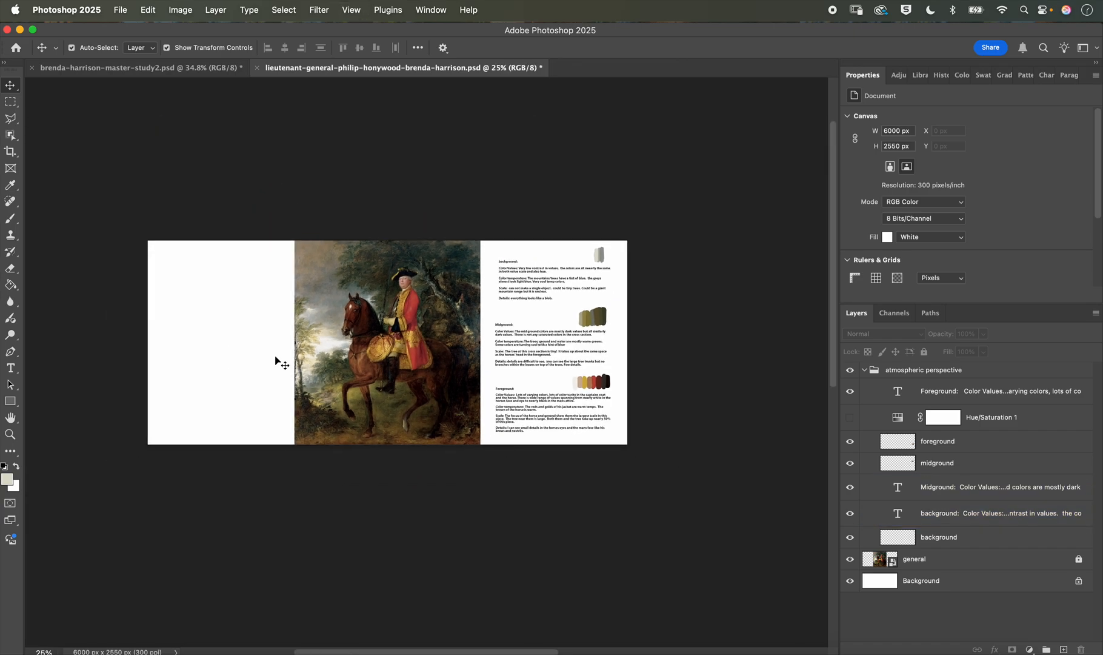
scroll(205, 331, "left", 5)
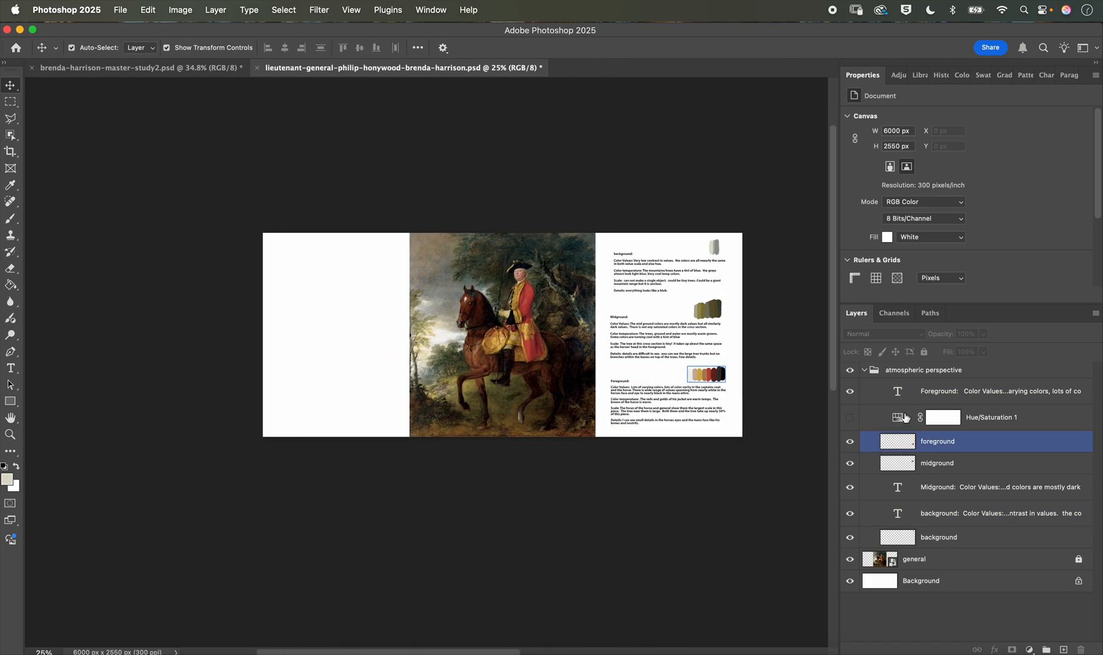
left_click(865, 371)
left_click(864, 371)
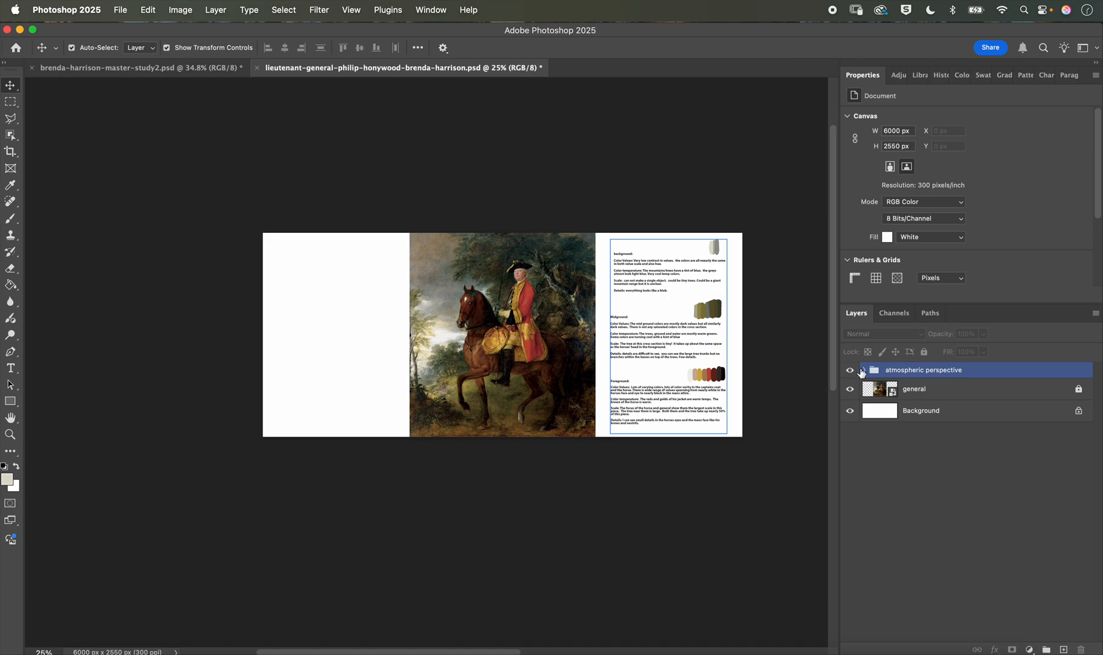
left_click(850, 370)
left_click(849, 371)
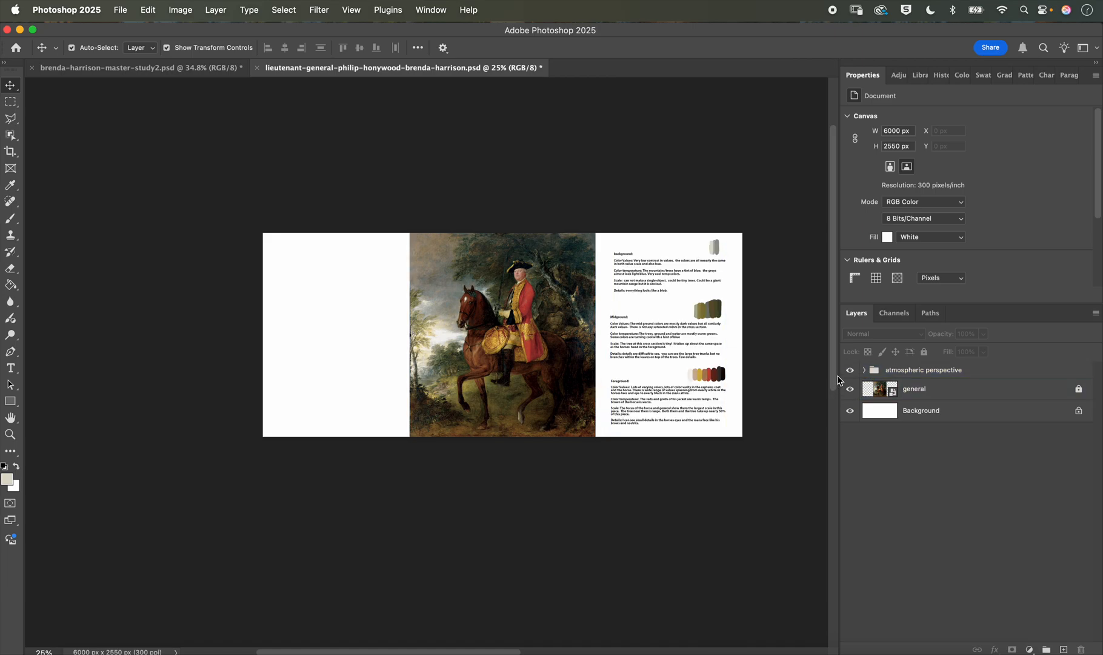
key("super+s")
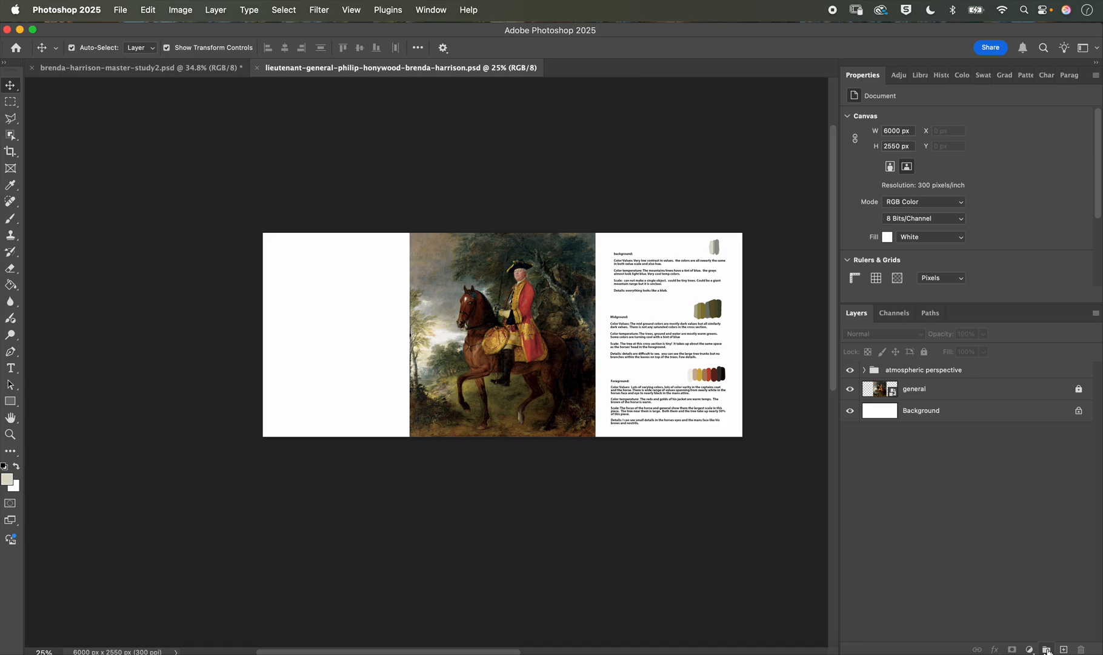
Step: Create a layer group named sketch above the atmospheric perspective group and add three empty layers inside it
left_click(1047, 650)
double_click(903, 370)
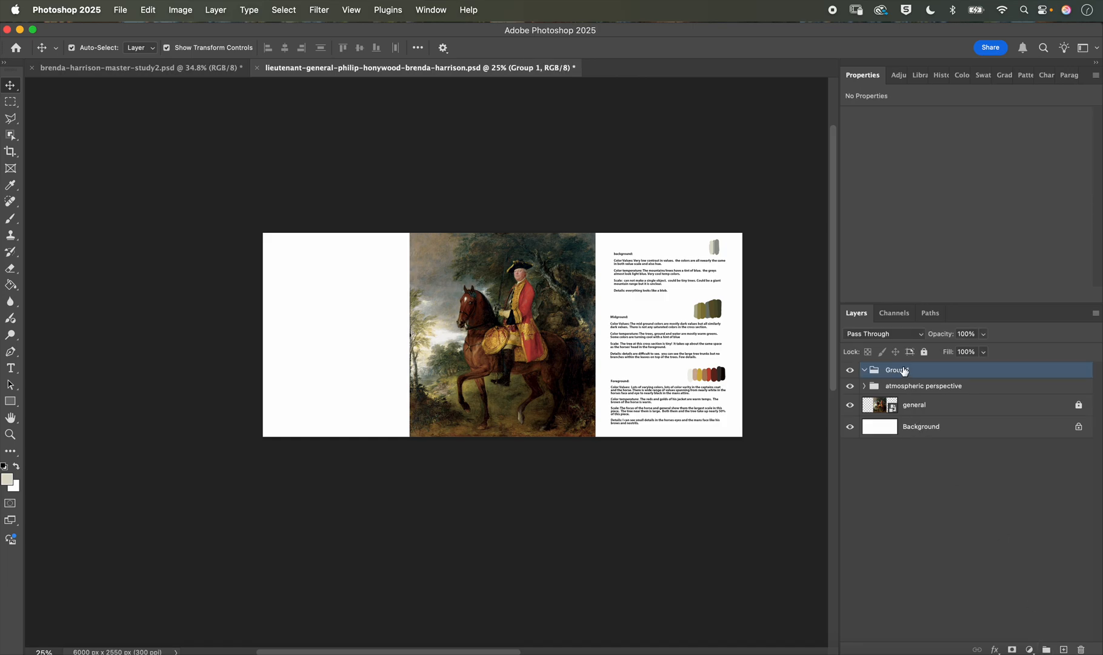
type("sketch")
key("Return")
left_click(1064, 650)
left_click(1064, 650)
left_click(1064, 650)
Step: Name the three layers in the sketch group foreground, mid ground and background, from uppermost to lowest
double_click(932, 388)
type("fo")
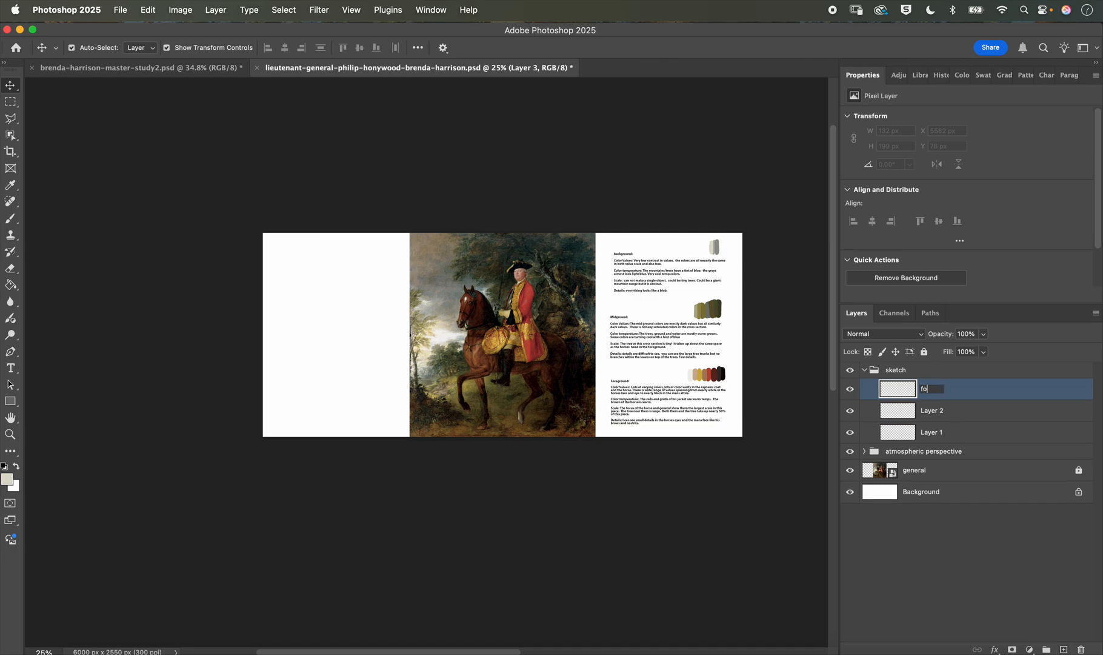
type("reground")
key("Tab")
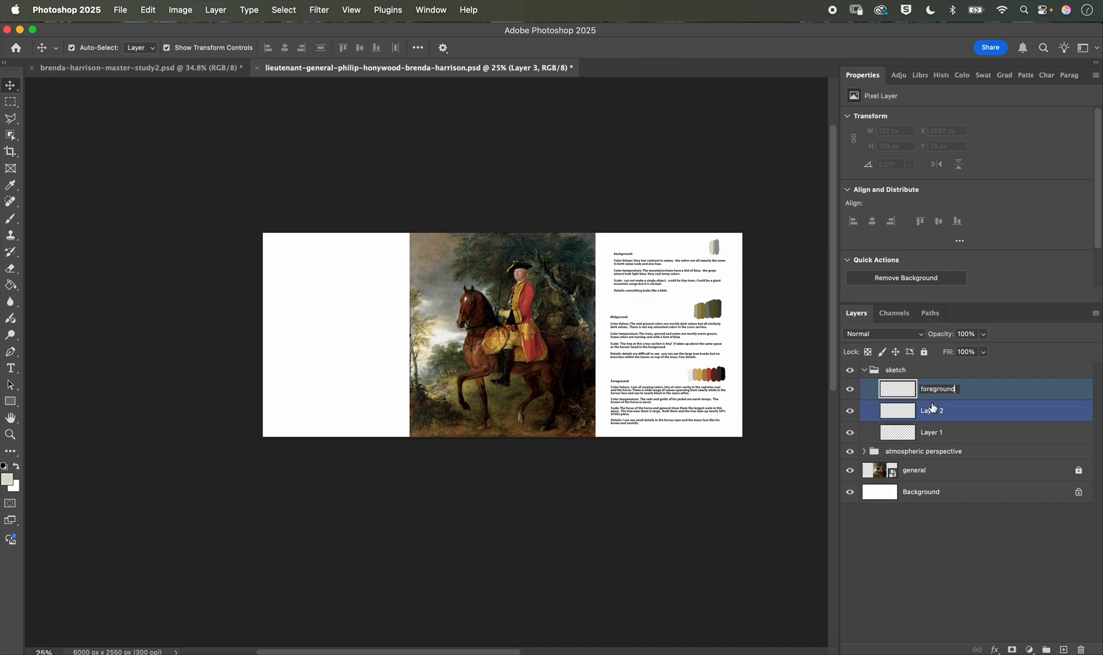
type("mid ground")
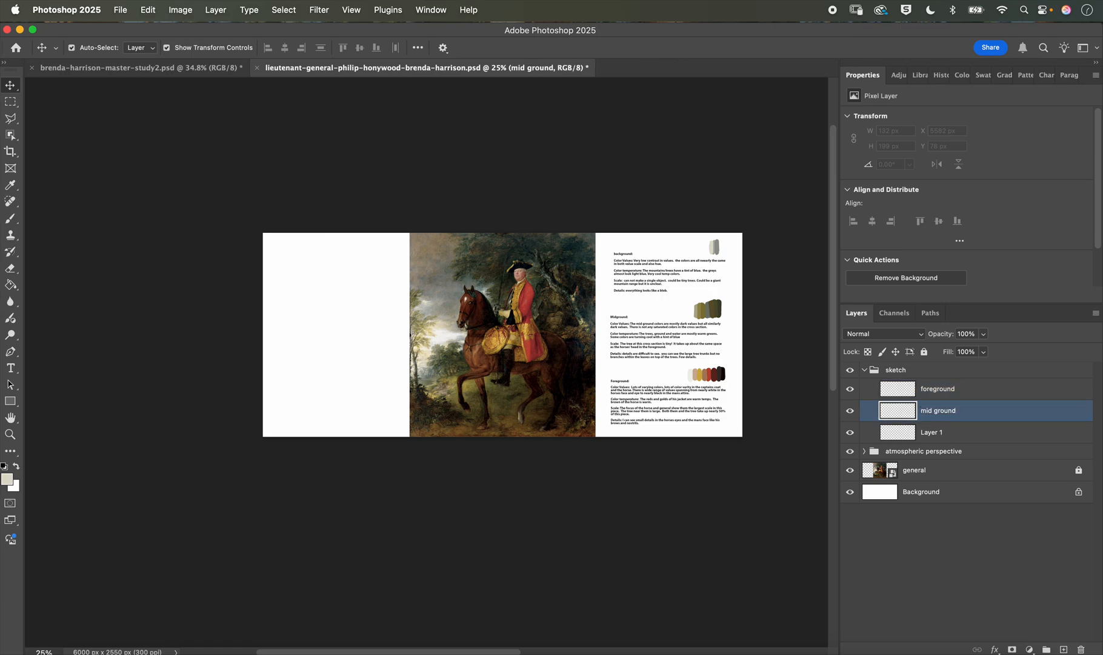
key("Tab")
type("background")
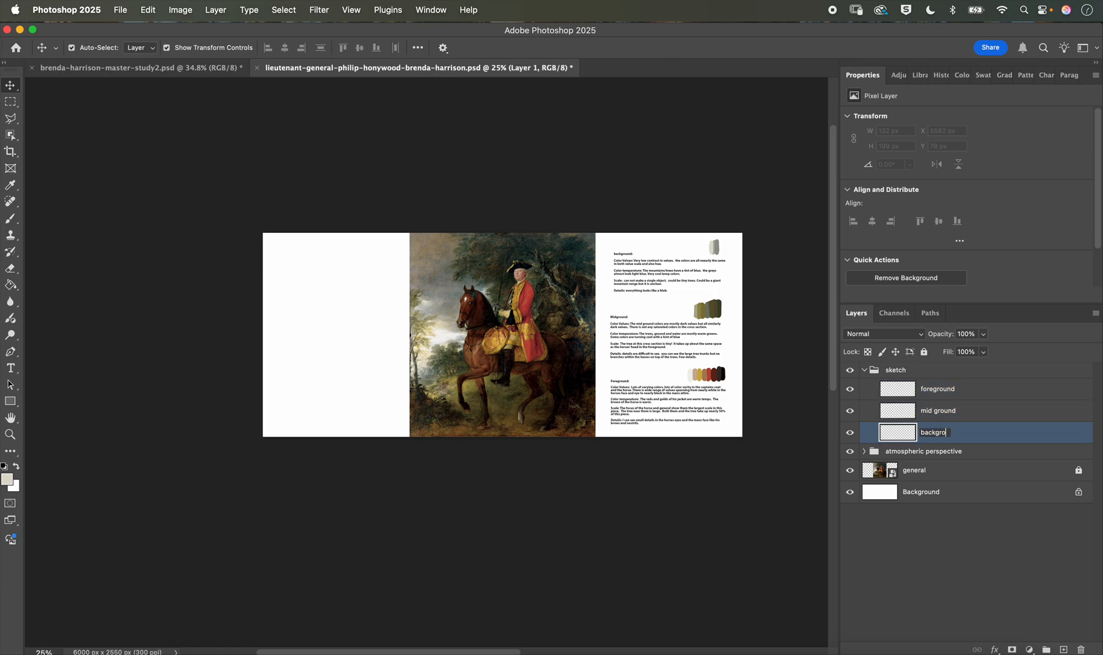
key("Return")
left_click(932, 389, "super")
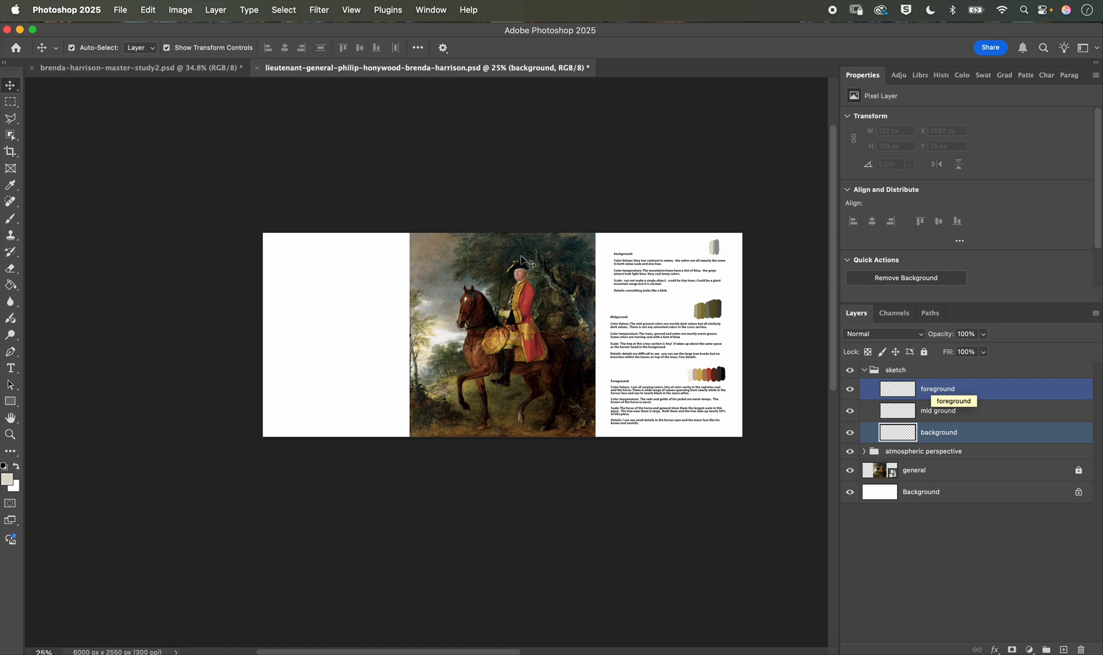
left_click(932, 390, "super")
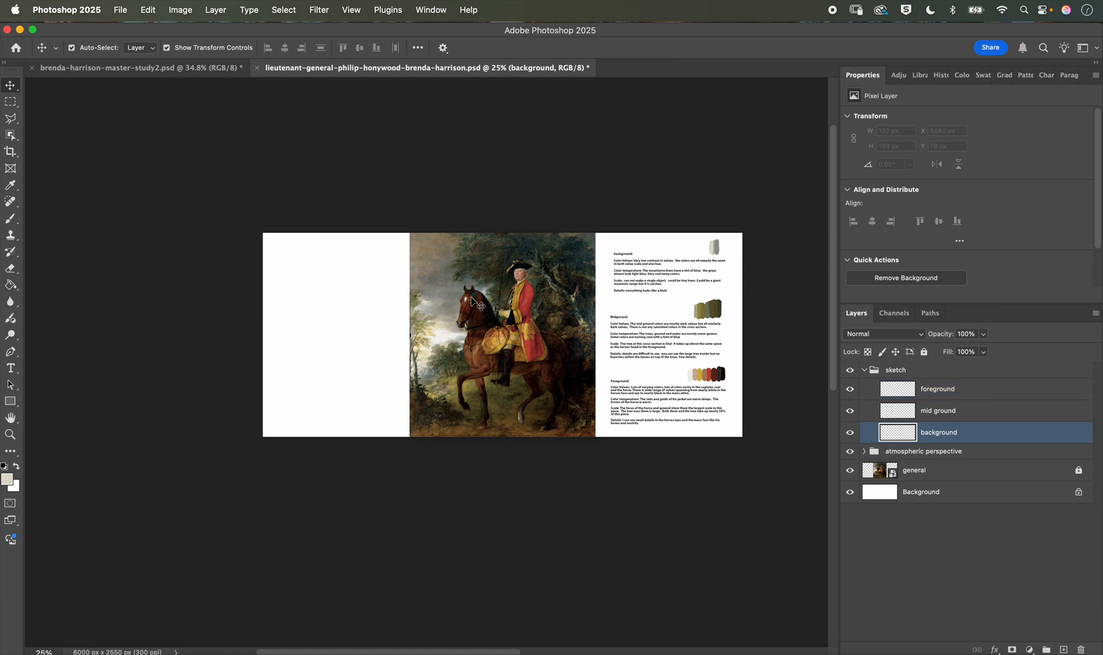
key("super+equal")
scroll(573, 287, "right", 10)
scroll(574, 287, "up", 3)
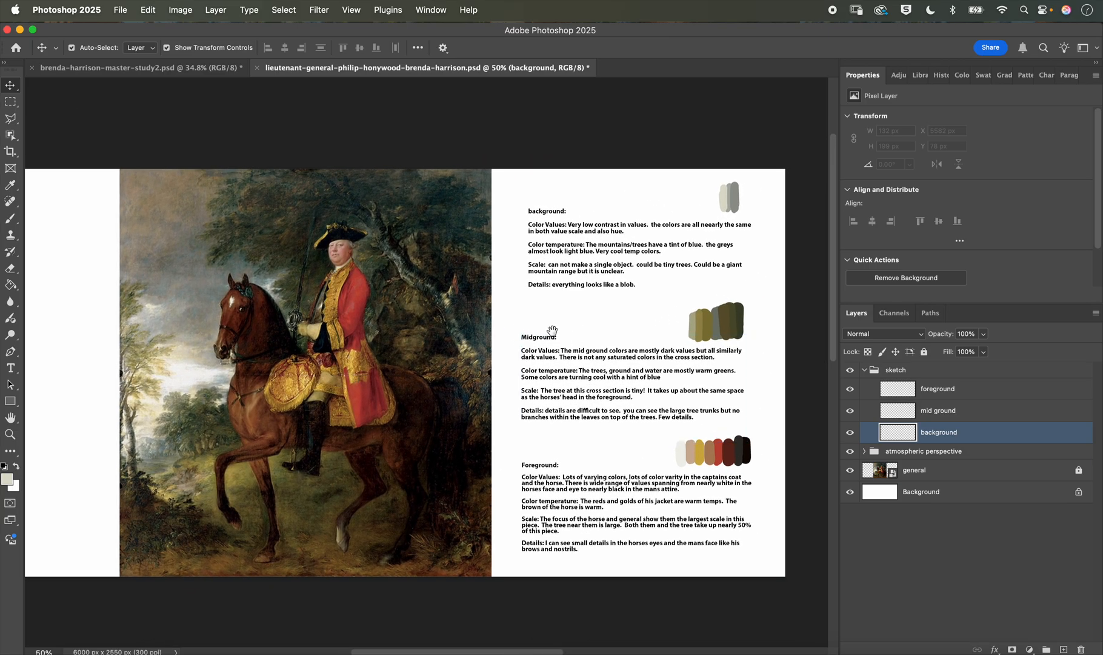
scroll(545, 327, "right", 4)
scroll(546, 328, "down", 1)
scroll(529, 304, "left", 2)
scroll(529, 304, "up", 2)
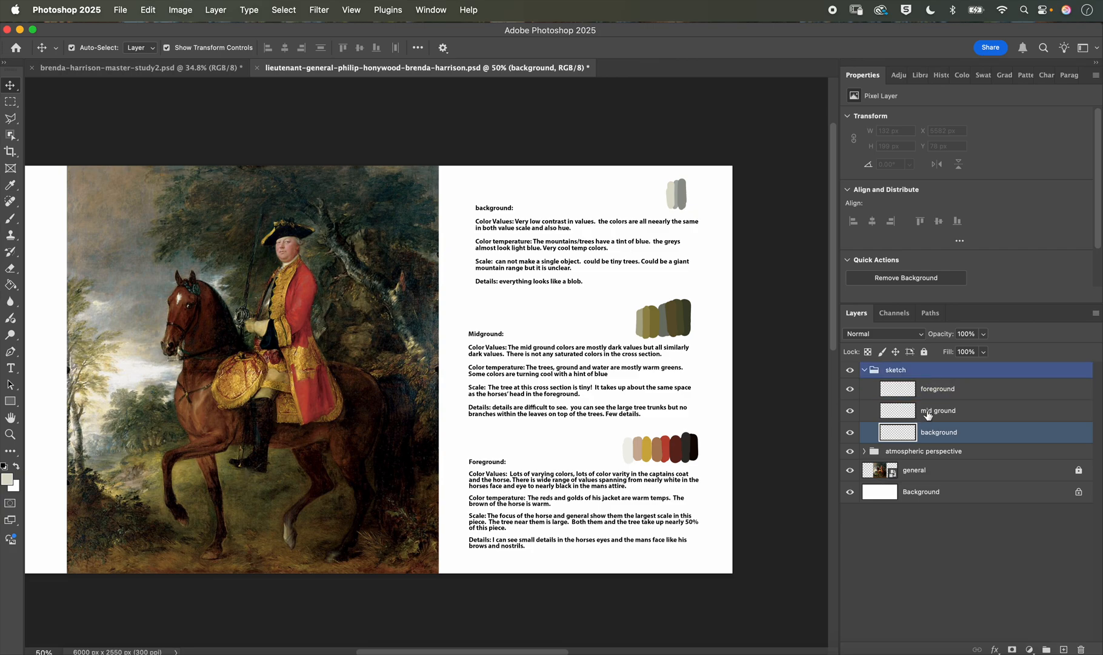
Step: Lock the atmospheric perspective group completely
left_click(936, 394)
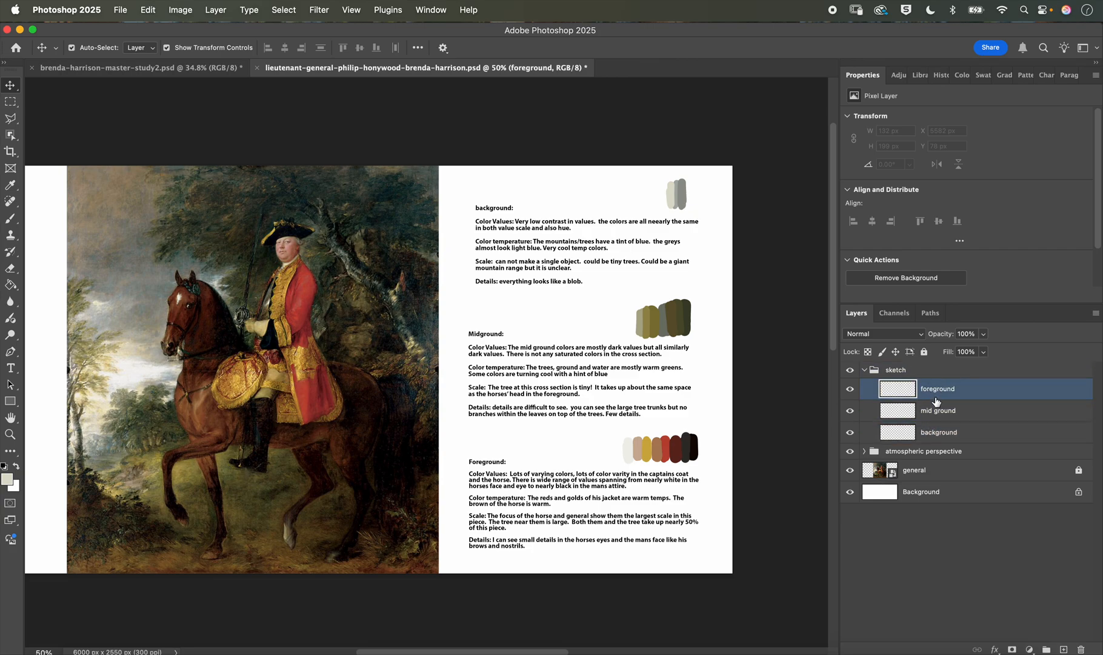
left_click(1046, 454)
left_click(926, 351)
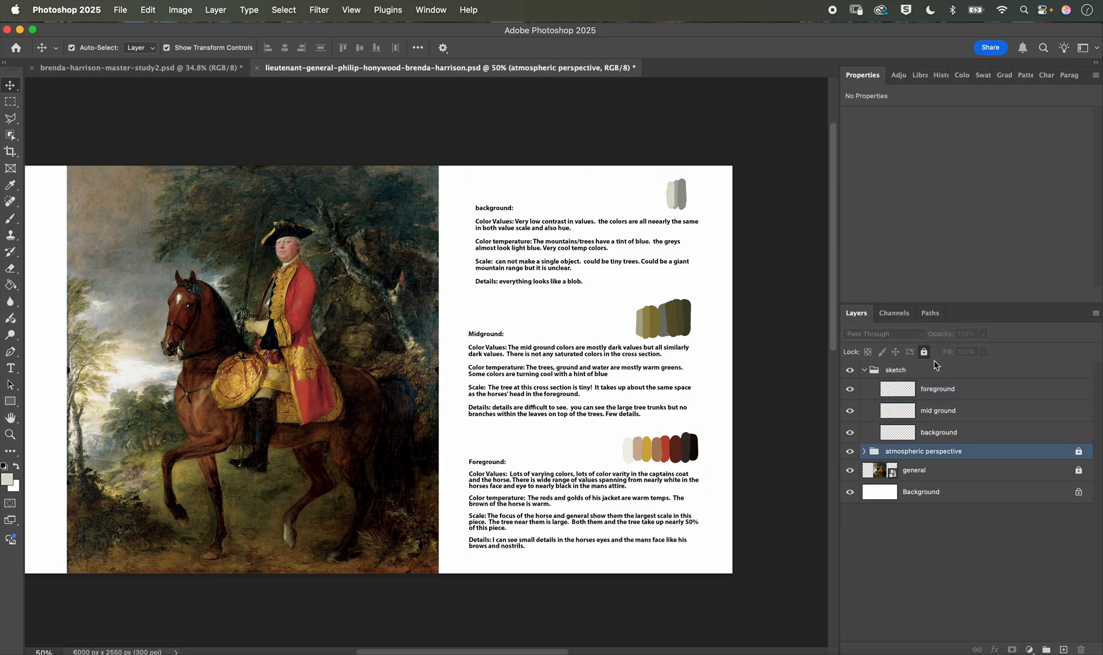
left_click(970, 471, "shift")
left_click(946, 471, "super")
left_click(934, 371, "super")
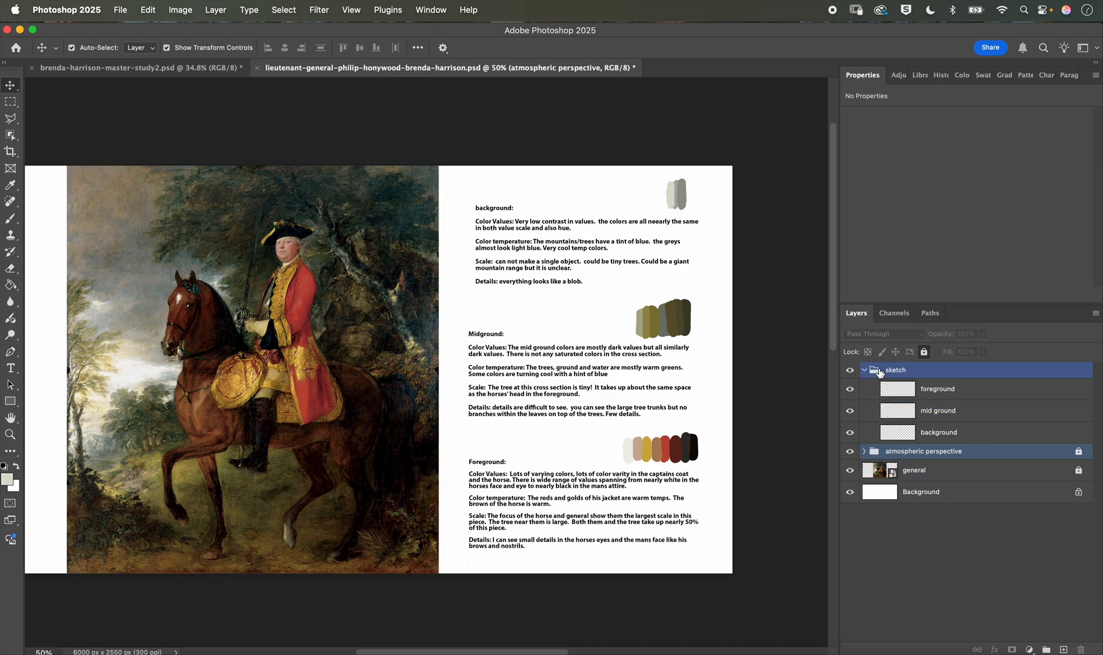
Step: Set up the Brush on the sketch group's foreground layer with the default black colour and pen pressure controlling opacity
left_click(936, 394)
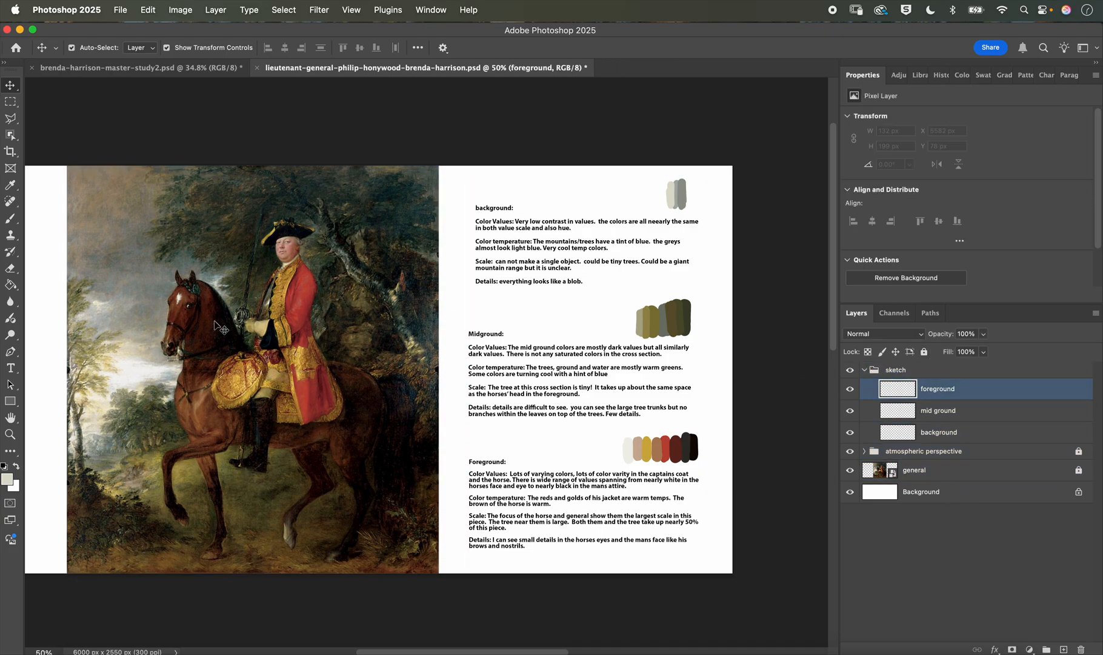
left_click(10, 218)
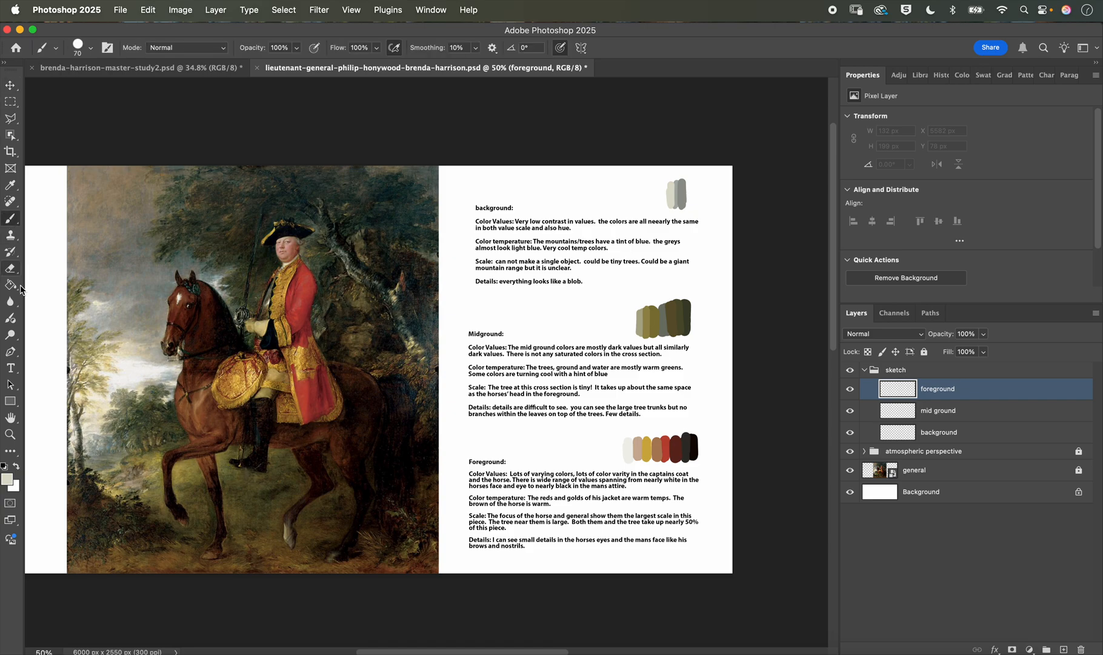
left_click(4, 466)
mouse_move(134, 227)
left_mouse_down()
mouse_move(86, 359)
mouse_move(108, 376)
mouse_move(121, 456)
left_mouse_up()
key("super+z")
left_click(314, 47)
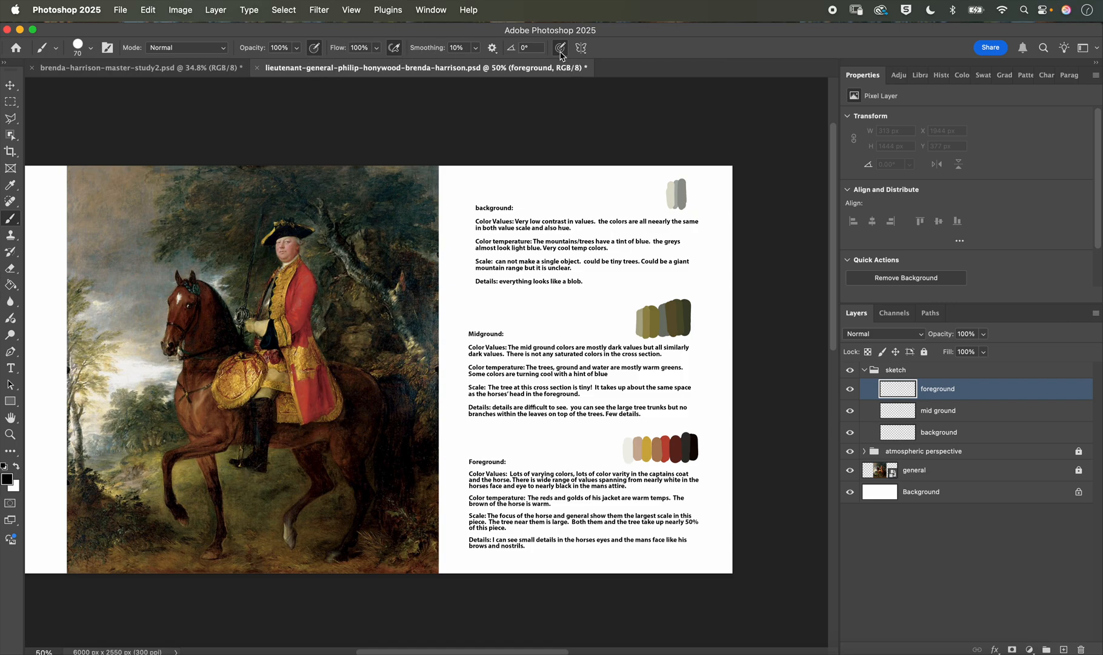
Step: Reduce the brush to 15 px and trace the horse's face, muzzle and jaw on the foreground sketch layer
key("super+equal")
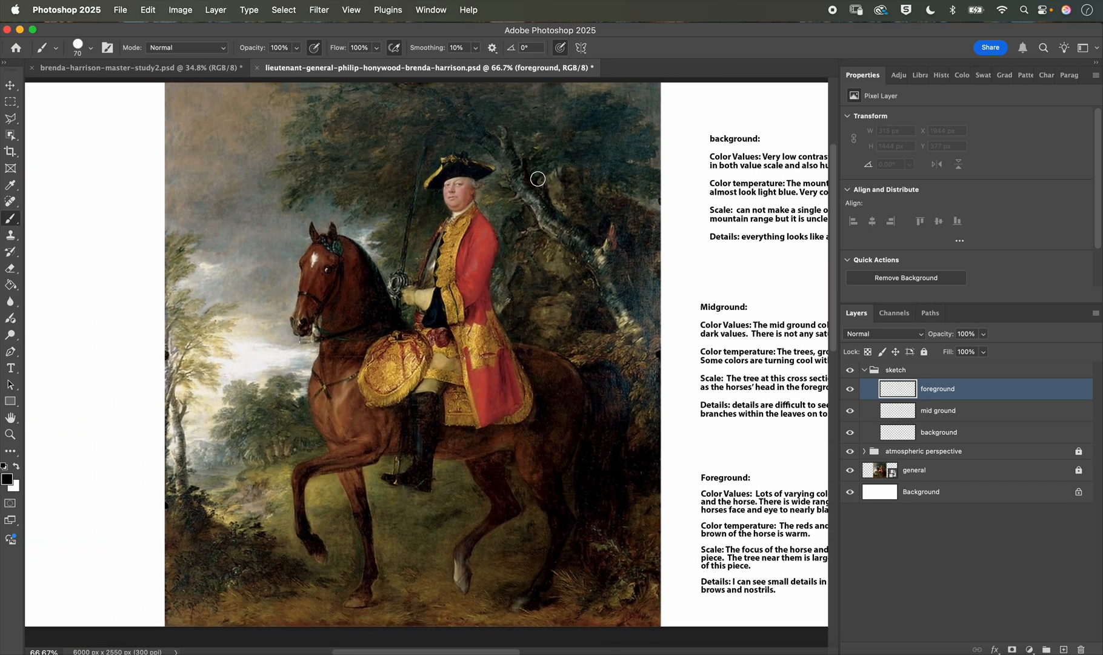
key("bracketleft")
key("bracketleft")
key("bracketleft")
key("bracketleft")
key("bracketleft")
key("bracketleft")
key("bracketleft")
mouse_move(300, 264)
left_mouse_down()
mouse_move(294, 316)
mouse_move(315, 326)
mouse_move(358, 291)
left_mouse_up()
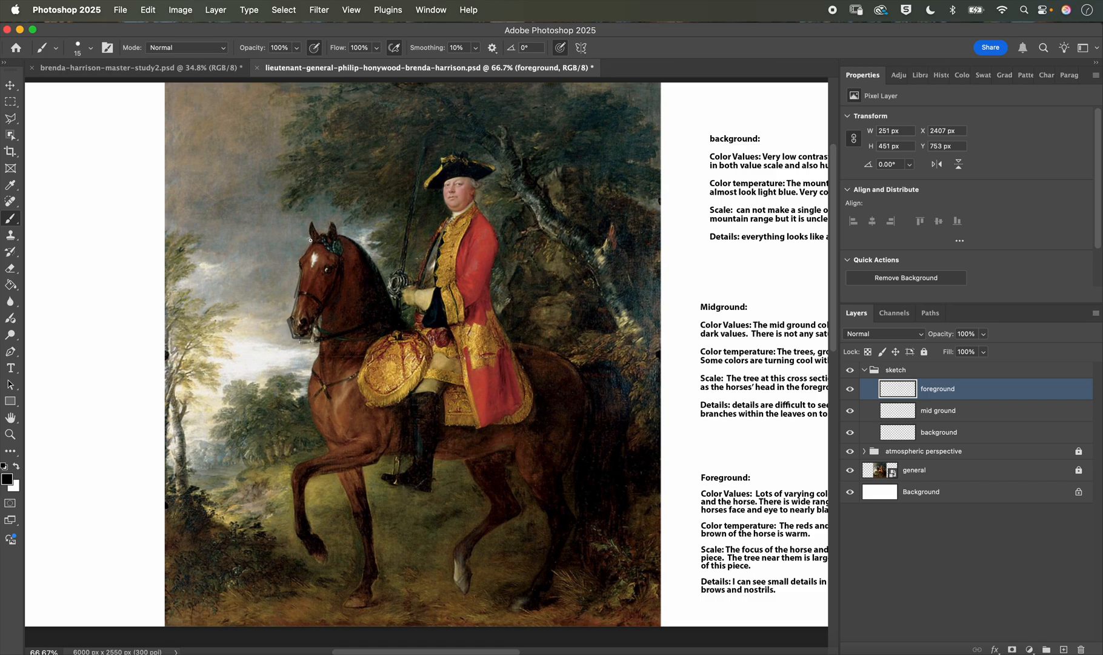
Step: Trace the horse's ears, neck, back and chest, and check the lines with the painting temporarily hidden
left_click_drag(310, 240, 313, 241)
left_click_drag(345, 239, 378, 262)
mouse_move(410, 335)
left_mouse_down()
mouse_move(443, 359)
mouse_move(505, 350)
left_mouse_up()
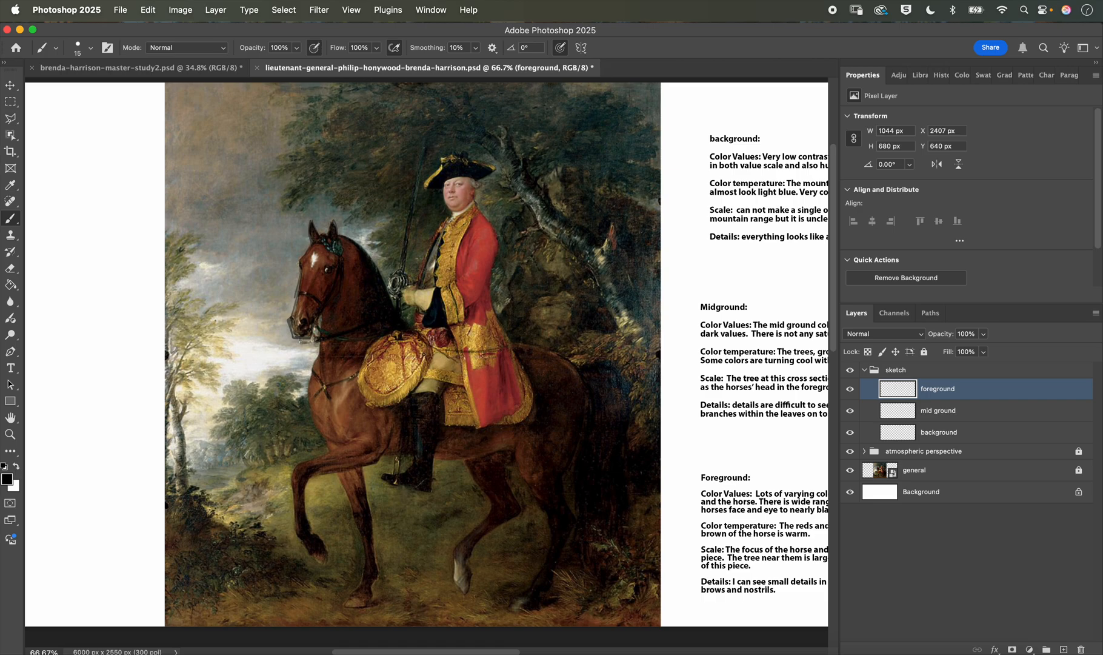
left_click_drag(340, 363, 323, 409)
left_click(850, 471)
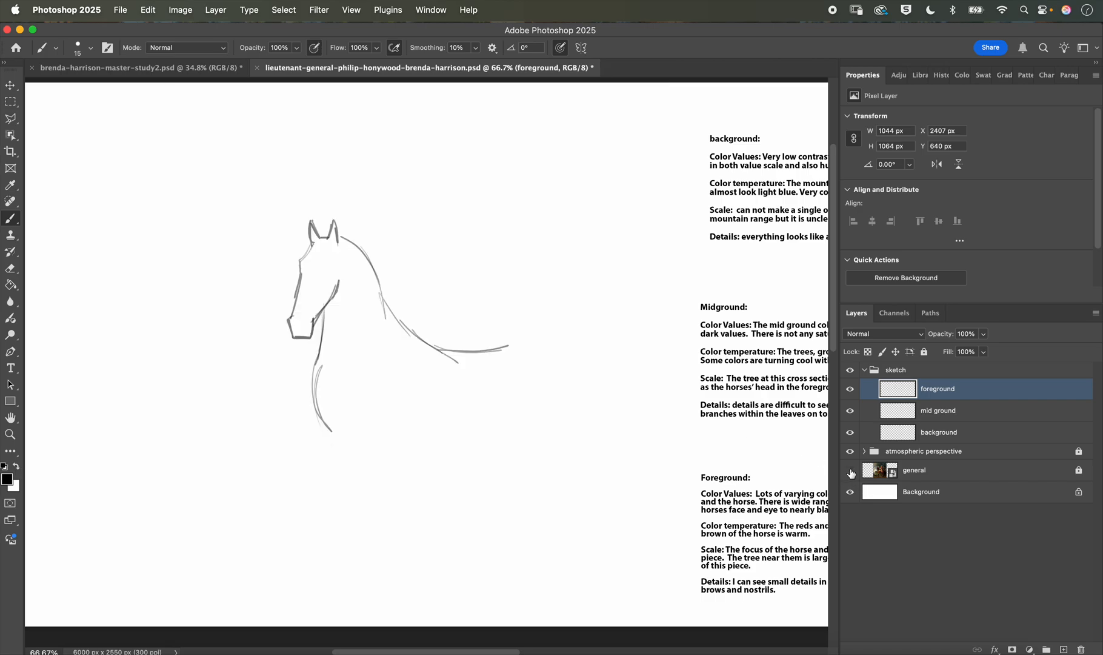
left_click(850, 472)
left_click(850, 473)
left_click(849, 474)
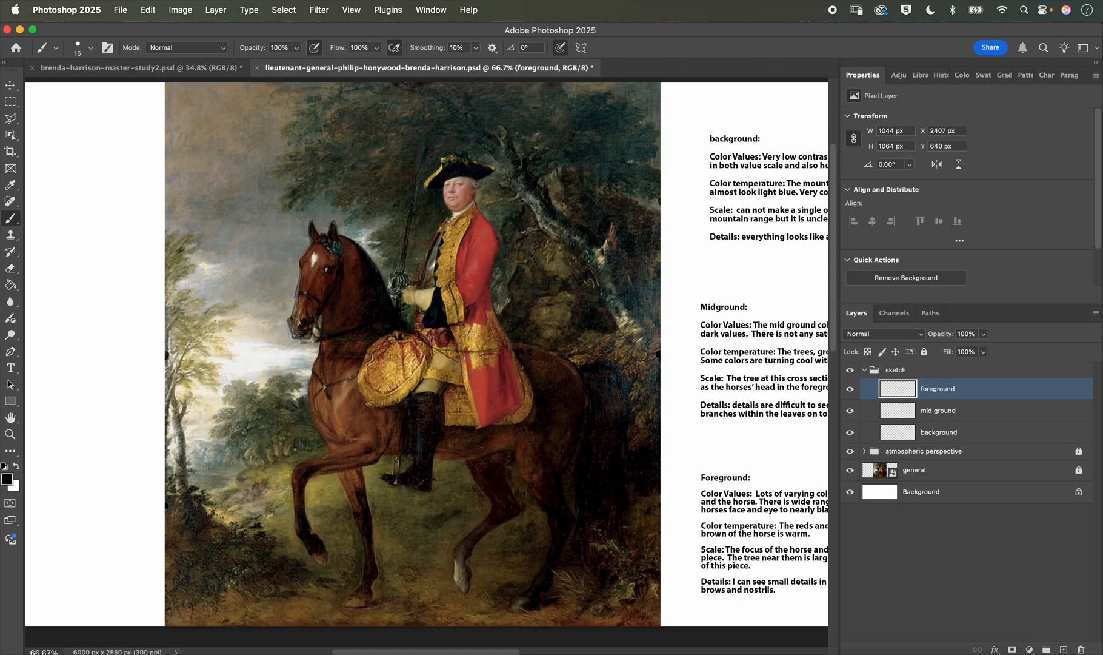
Step: Trace the horse's lower chest and raised front leg down to the hoof on the foreground sketch layer
key("super+plus")
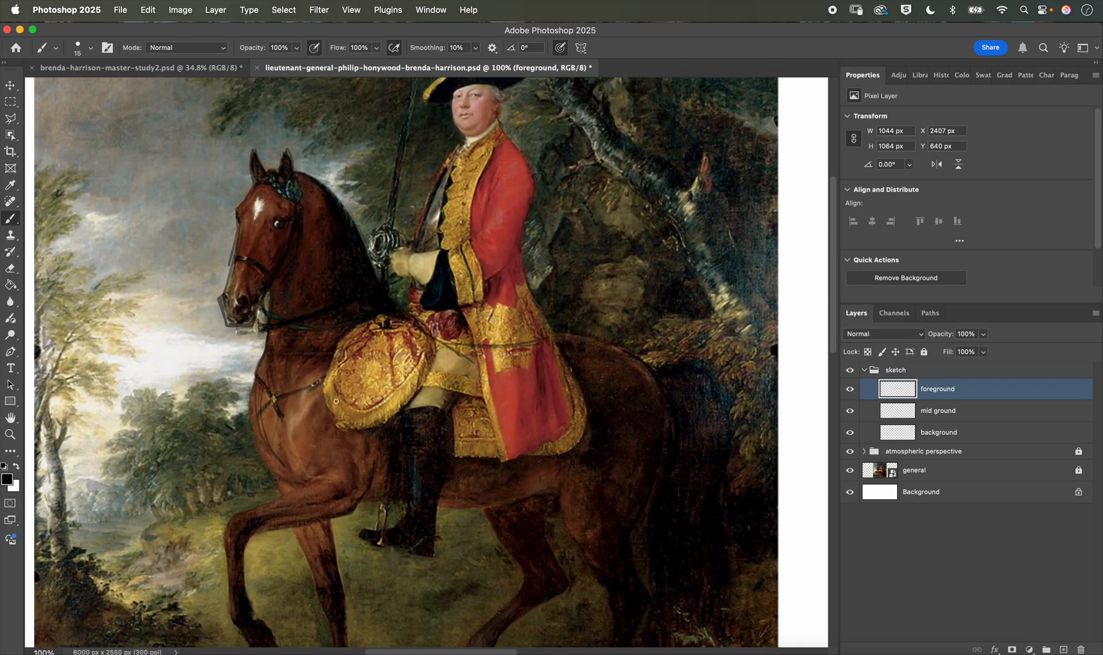
mouse_move(352, 450)
left_mouse_down()
mouse_move(364, 384)
mouse_move(267, 328)
mouse_move(275, 395)
mouse_move(314, 406)
left_mouse_up()
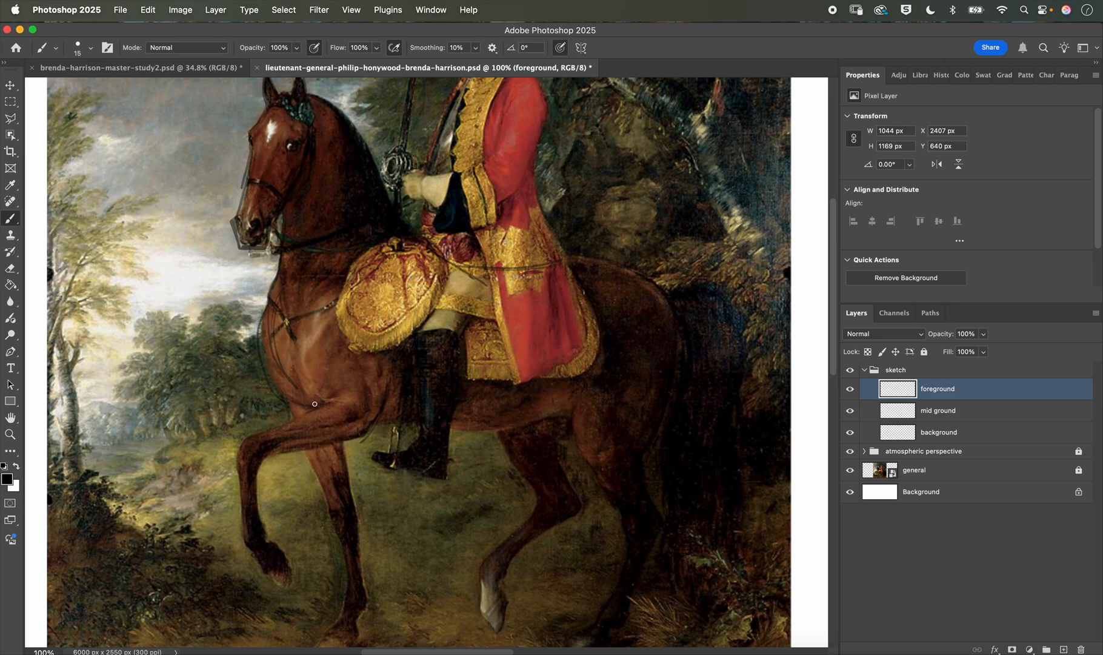
mouse_move(316, 404)
left_mouse_down()
mouse_move(246, 445)
mouse_move(244, 548)
left_mouse_up()
mouse_move(292, 593)
left_mouse_down()
mouse_move(277, 535)
mouse_move(276, 554)
mouse_move(265, 535)
mouse_move(257, 474)
mouse_move(275, 453)
mouse_move(350, 445)
mouse_move(332, 445)
mouse_move(390, 383)
left_mouse_up()
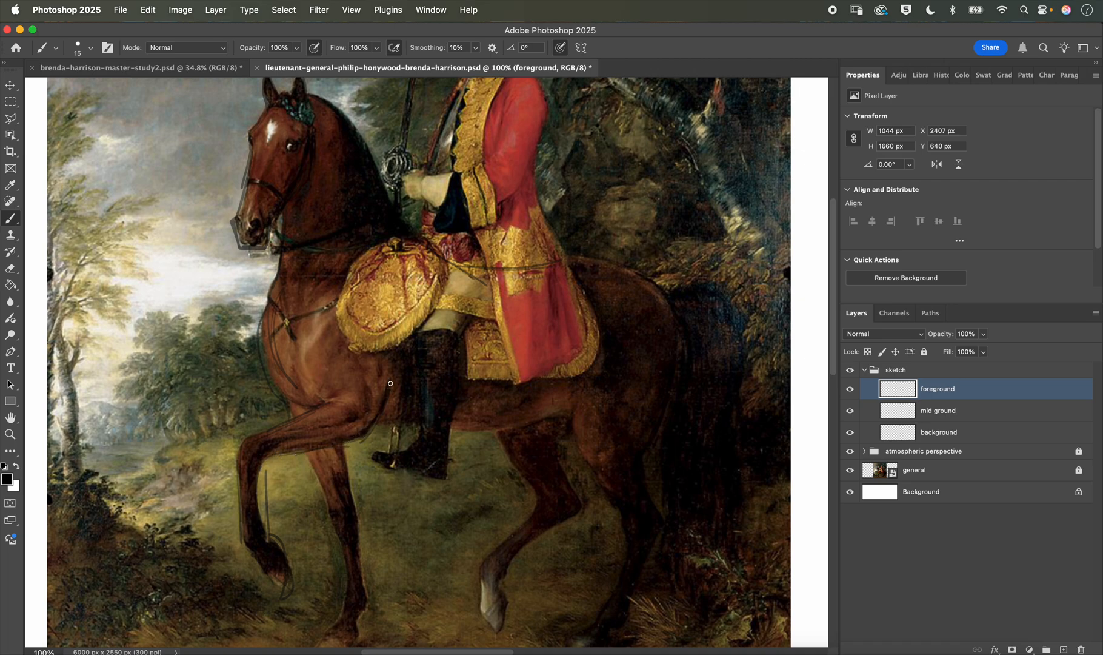
Step: Trace the horse's belly and rounded rump on the foreground sketch layer
left_click_drag(383, 423, 517, 434)
left_click_drag(389, 427, 523, 424)
mouse_move(392, 431)
left_mouse_down()
mouse_move(556, 421)
mouse_move(441, 434)
mouse_move(456, 433)
mouse_move(569, 412)
mouse_move(581, 450)
left_mouse_up()
mouse_move(622, 555)
left_mouse_down()
mouse_move(608, 464)
mouse_move(592, 524)
left_mouse_up()
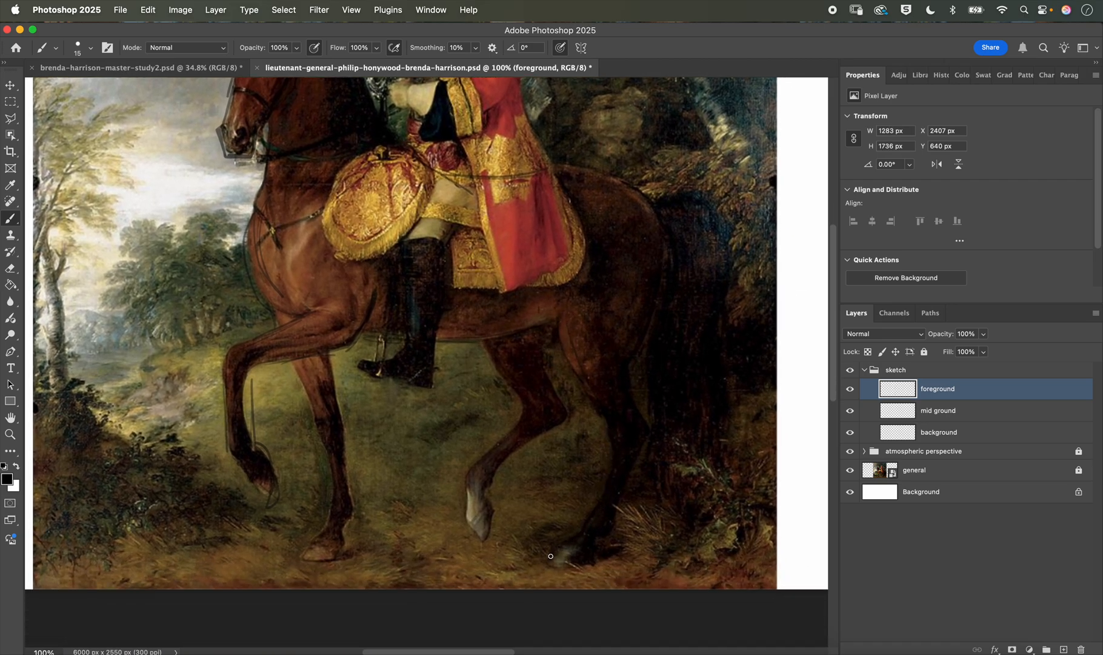
Step: Trace both of the horse's hind legs and hooves, checking the sketch with the painting hidden
mouse_move(550, 556)
left_mouse_down()
mouse_move(551, 567)
mouse_move(590, 566)
left_mouse_up()
left_click(850, 470)
left_click(850, 474)
mouse_move(468, 472)
left_mouse_down()
mouse_move(471, 529)
mouse_move(485, 541)
mouse_move(488, 486)
mouse_move(544, 434)
mouse_move(553, 370)
left_mouse_up()
left_click(850, 470)
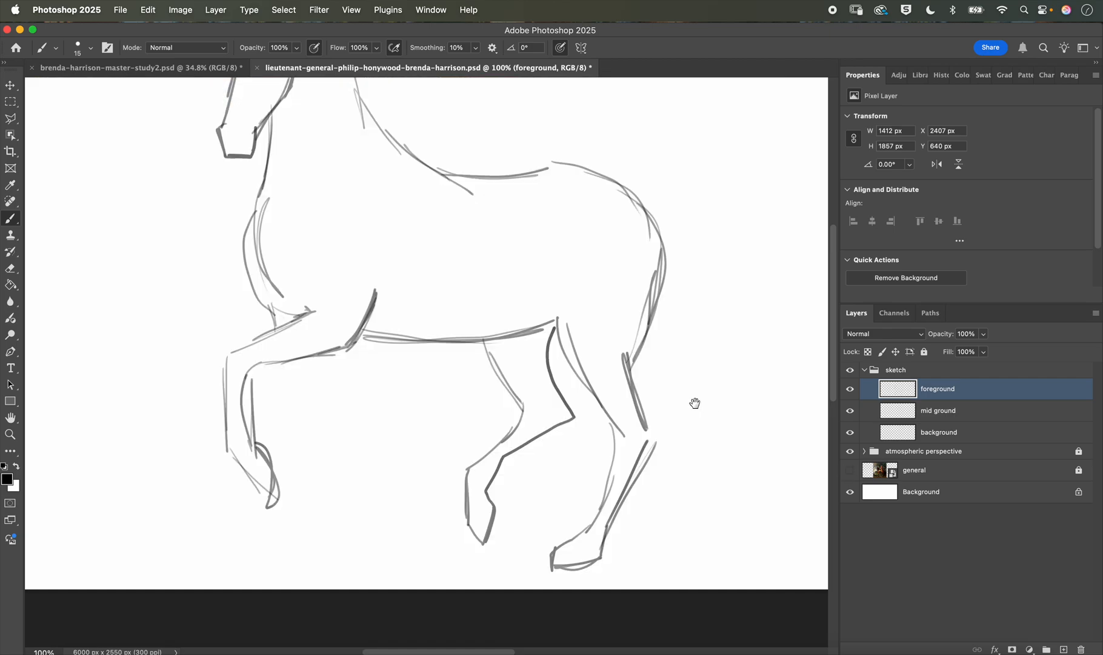
mouse_move(694, 401)
left_mouse_down()
mouse_move(670, 484)
mouse_move(675, 458)
left_mouse_up()
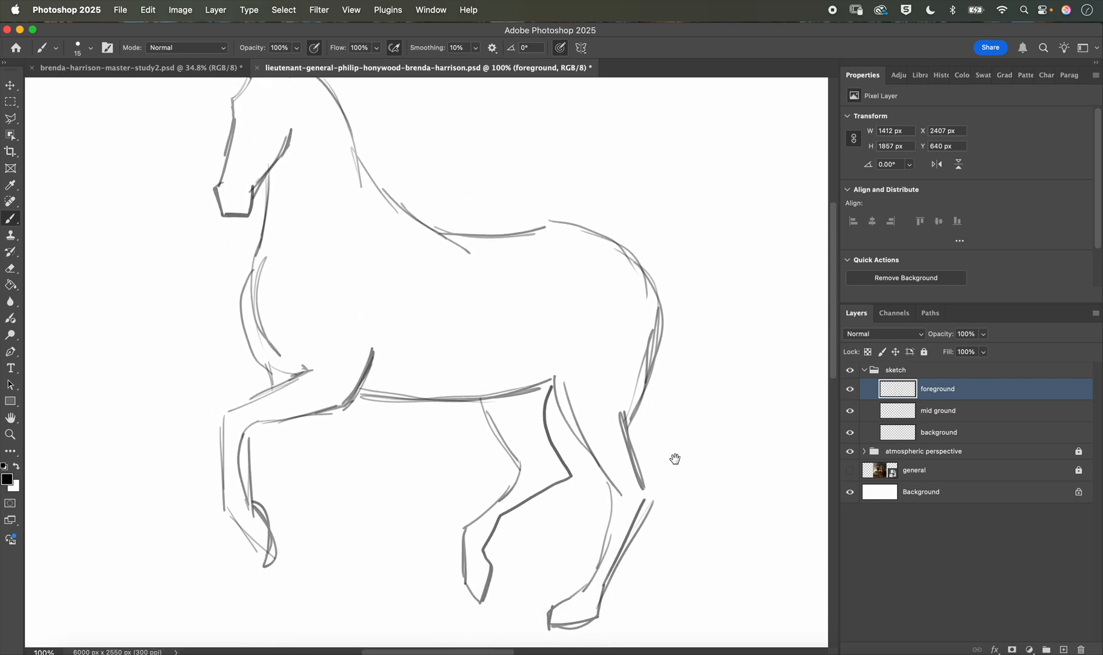
Step: Show the painting again, trace the horse's tail behind the rump and check the line work without the painting
left_click(850, 469)
scroll(629, 310, "right", 3)
left_click_drag(586, 295, 650, 406)
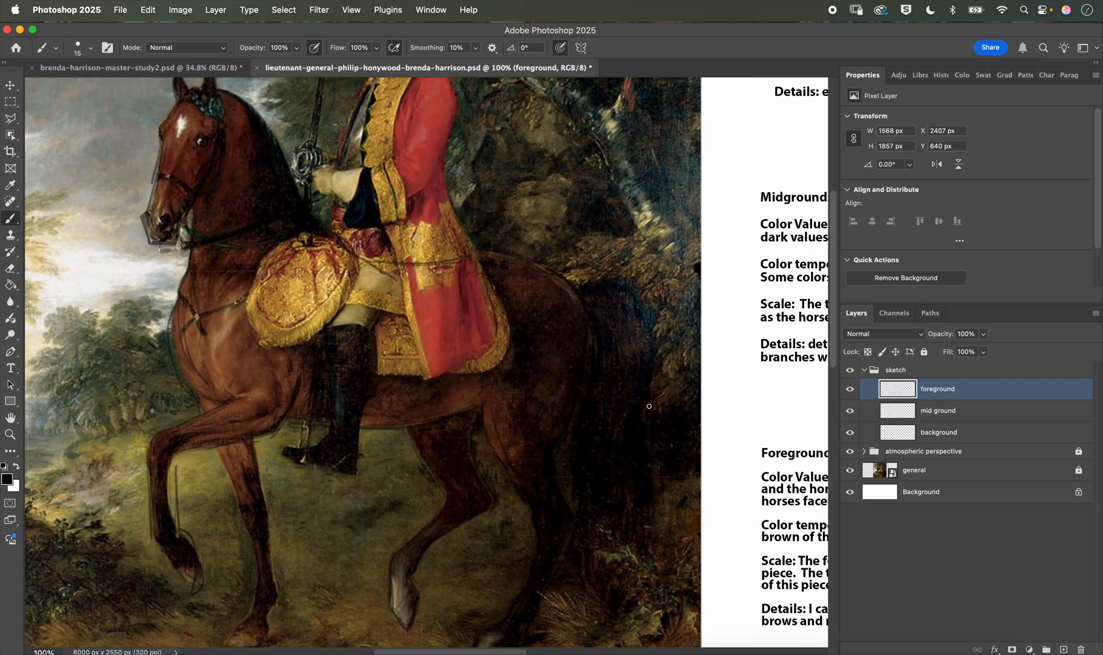
left_click_drag(632, 317, 642, 505)
left_click(850, 470)
left_click(850, 469)
Step: Add sketch lines around the horse's muzzle and bridle, and check them with the painting temporarily hidden
left_click_drag(332, 365, 437, 439)
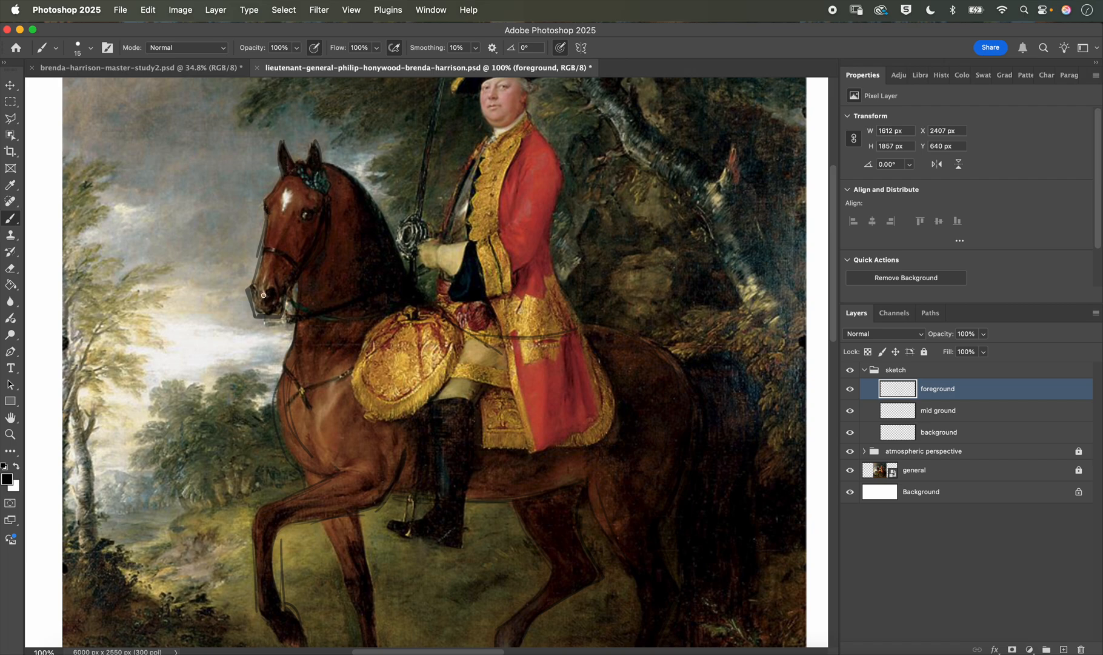
mouse_move(252, 292)
left_mouse_down()
mouse_move(254, 268)
mouse_move(291, 313)
left_mouse_up()
left_click(850, 471)
left_click(851, 470)
Step: Trace the general's hat, face, ear and jaw on the foreground layer, checking the lines with the painting hidden
scroll(455, 229, "up", 5)
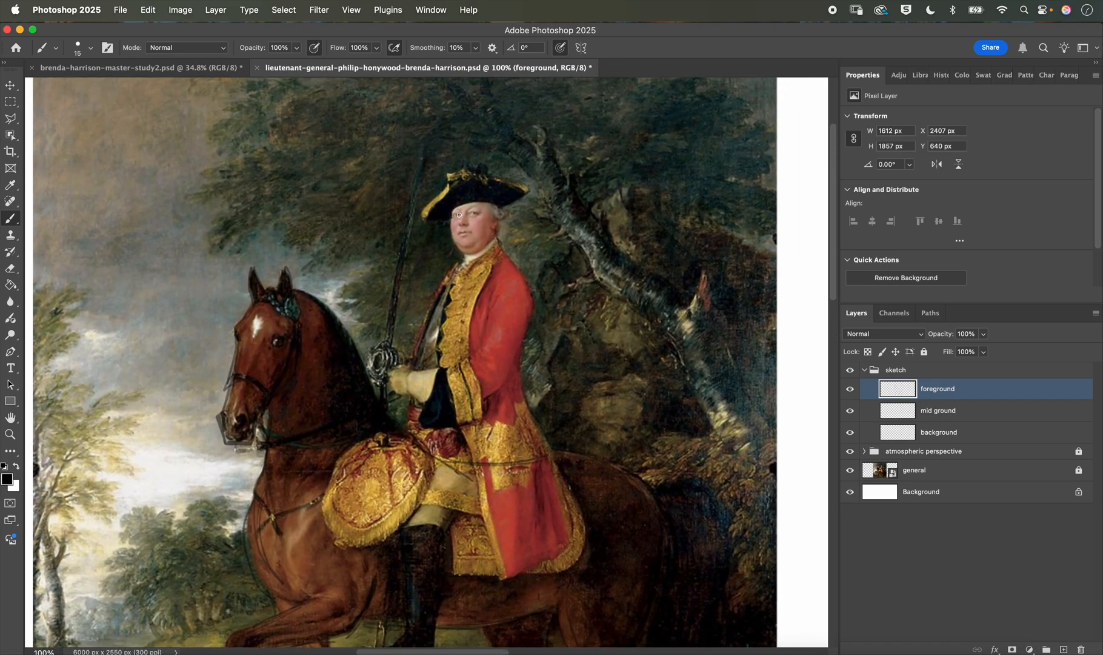
left_click_drag(459, 215, 499, 204)
mouse_move(500, 206)
left_mouse_down()
mouse_move(529, 189)
mouse_move(479, 172)
mouse_move(449, 180)
mouse_move(420, 219)
mouse_move(476, 253)
left_mouse_up()
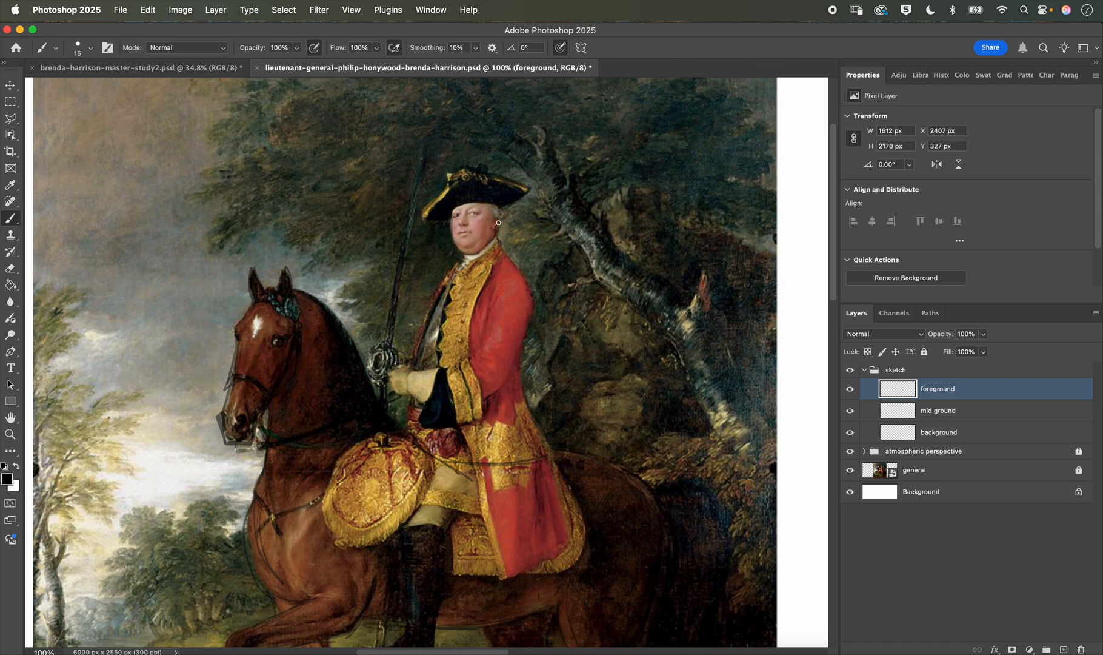
left_click_drag(501, 207, 501, 221)
left_click(850, 471)
left_click(850, 470)
Step: Trace the general's coat front, shoulder, sleeve and cuff, and check them with the painting temporarily hidden
left_click_drag(464, 256, 439, 362)
left_click_drag(496, 259, 471, 357)
mouse_move(505, 254)
left_mouse_down()
mouse_move(531, 309)
mouse_move(501, 406)
mouse_move(484, 405)
mouse_move(499, 393)
mouse_move(475, 407)
mouse_move(486, 370)
mouse_move(466, 362)
mouse_move(478, 414)
left_mouse_up()
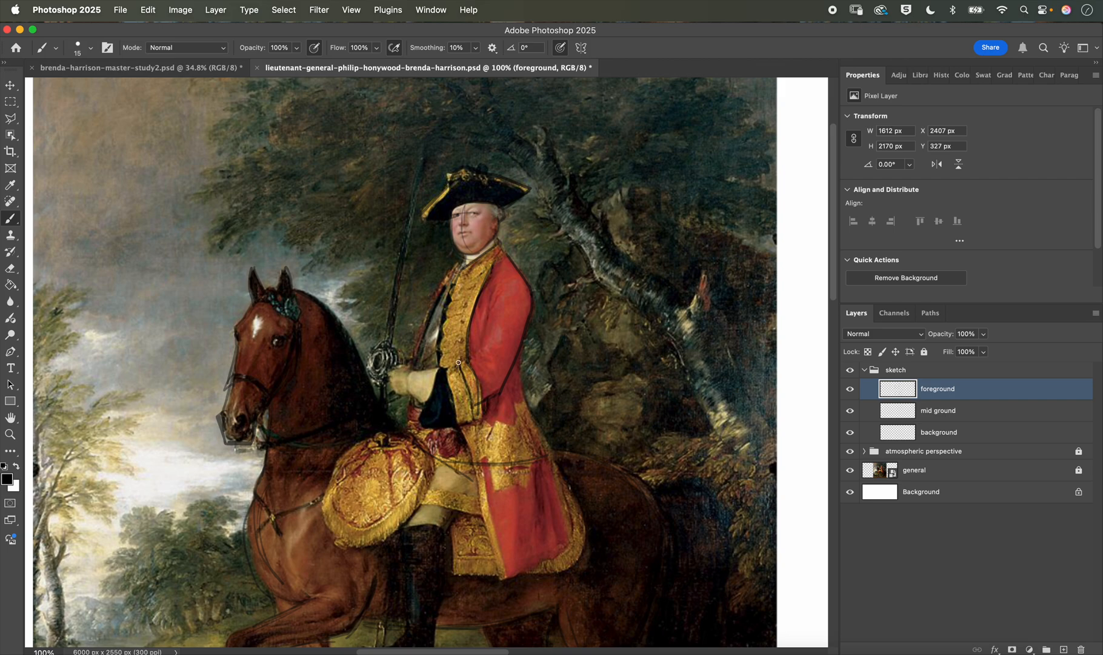
left_click_drag(458, 363, 472, 425)
left_click_drag(443, 364, 463, 362)
left_click(850, 470)
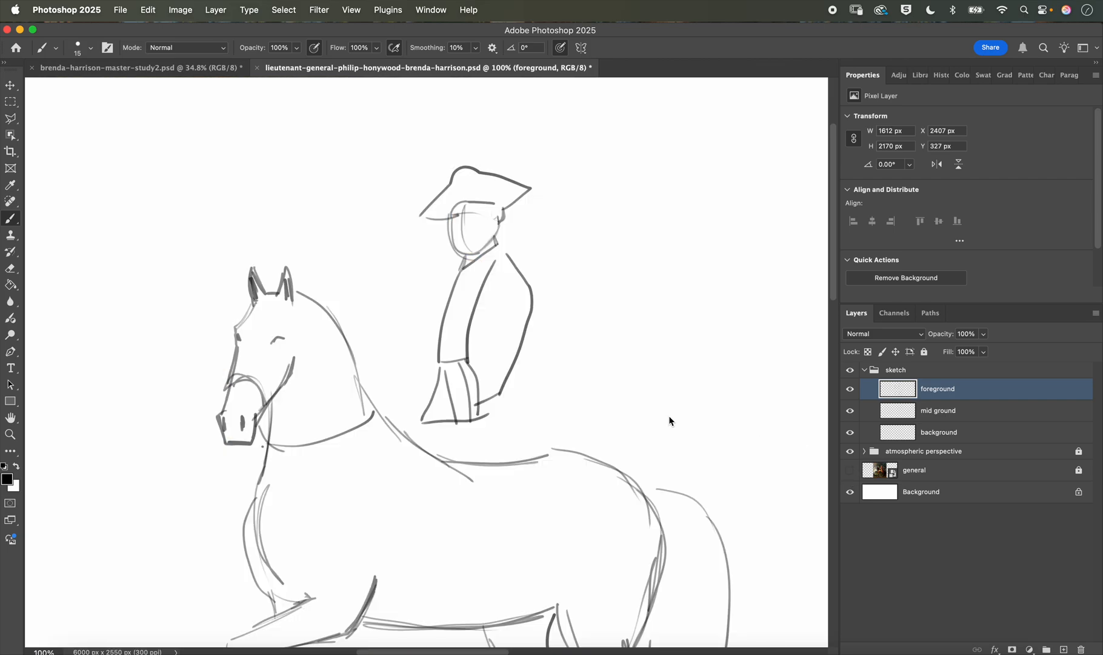
left_click(850, 470)
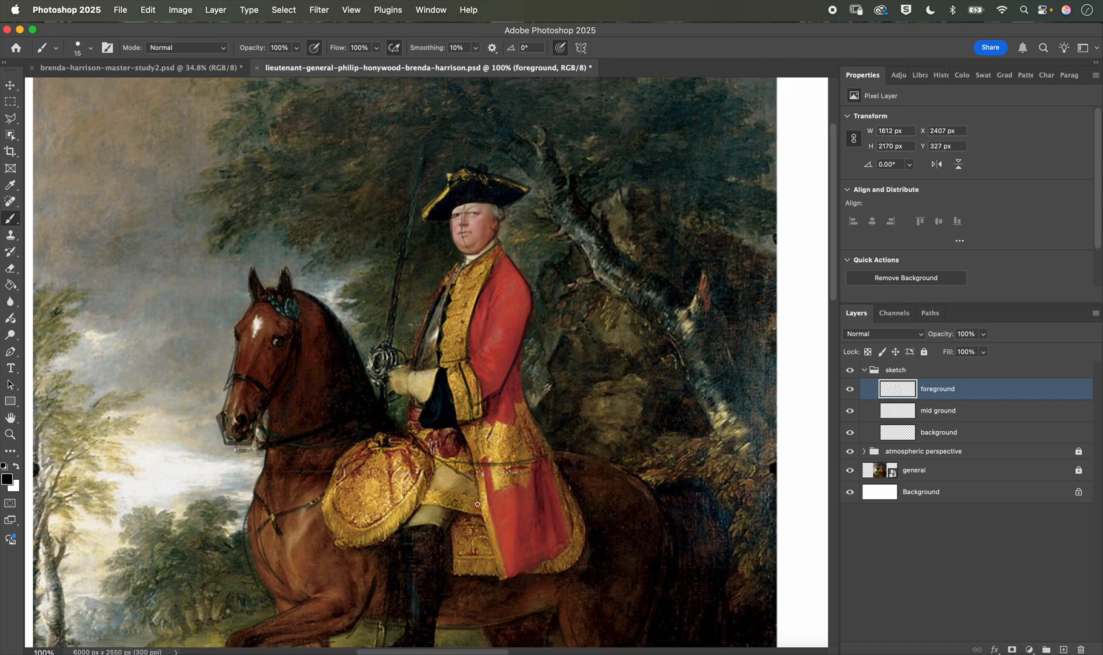
Step: Trace the long skirt of the coat, erase the stray and overlapping lines around it, and show the painting again
mouse_move(478, 504)
left_mouse_down()
mouse_move(497, 577)
mouse_move(572, 538)
mouse_move(536, 396)
left_mouse_up()
left_click_drag(519, 351, 565, 477)
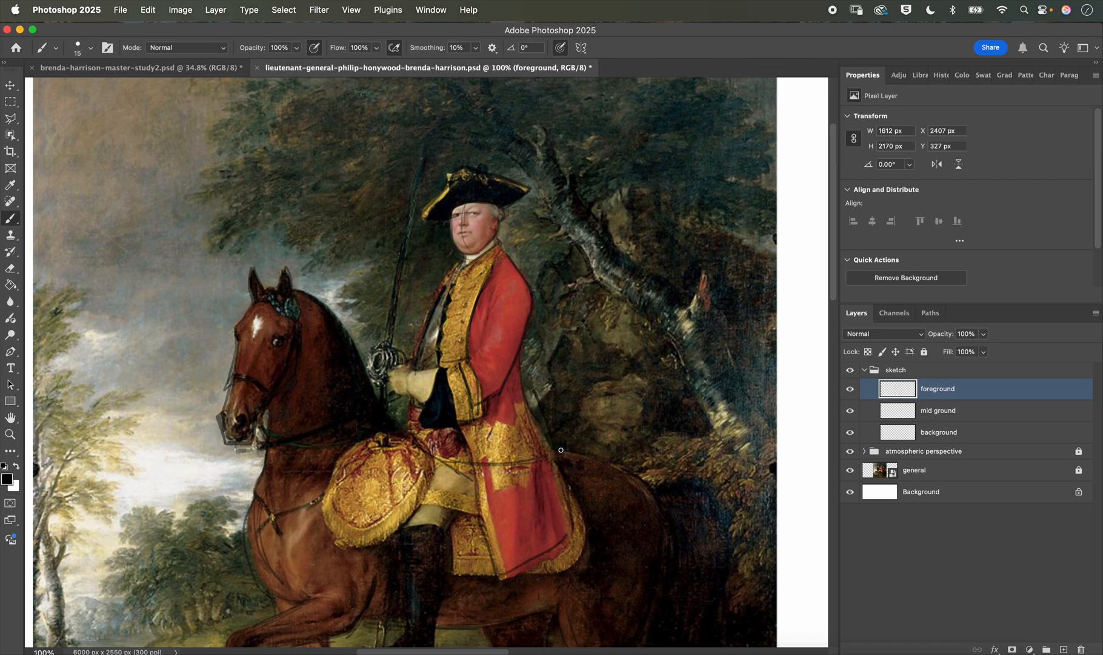
left_click(850, 470)
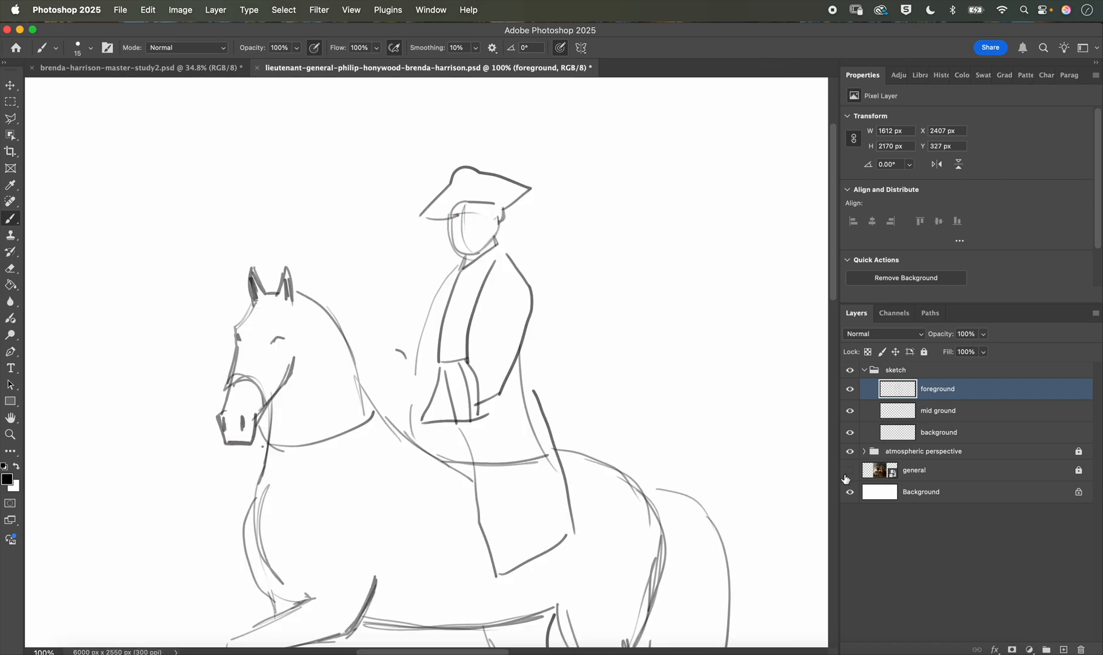
left_click(10, 268)
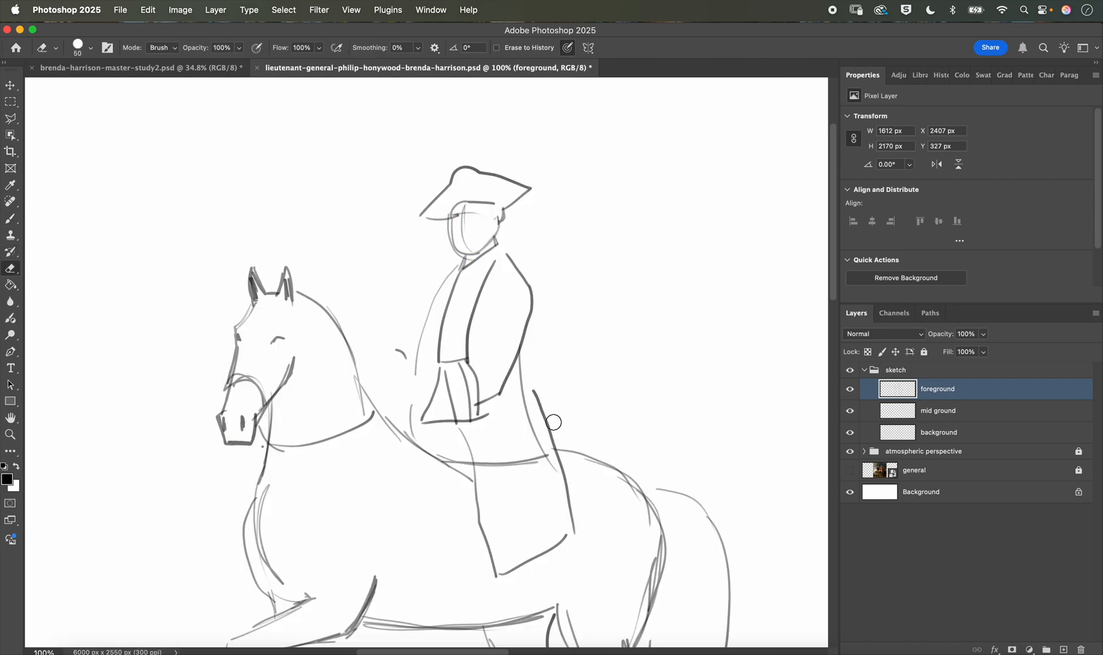
mouse_move(538, 389)
left_mouse_down()
mouse_move(549, 427)
mouse_move(533, 372)
mouse_move(568, 485)
left_mouse_up()
mouse_move(485, 455)
left_mouse_down()
mouse_move(487, 486)
mouse_move(479, 455)
mouse_move(501, 482)
mouse_move(501, 450)
mouse_move(524, 482)
mouse_move(541, 462)
left_mouse_up()
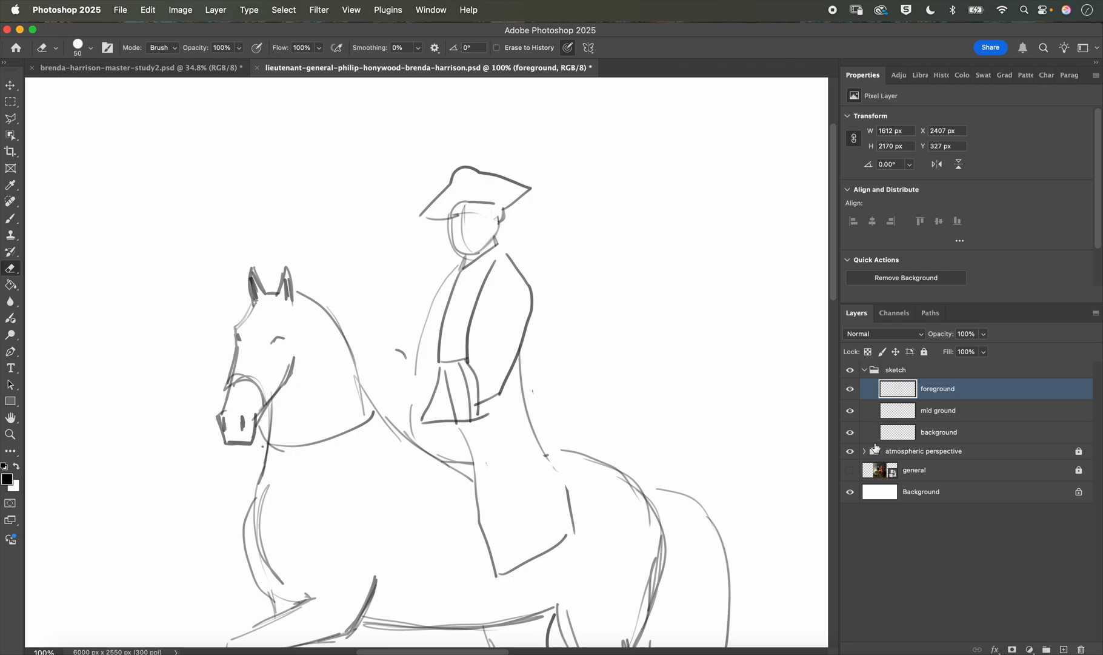
left_click(849, 470)
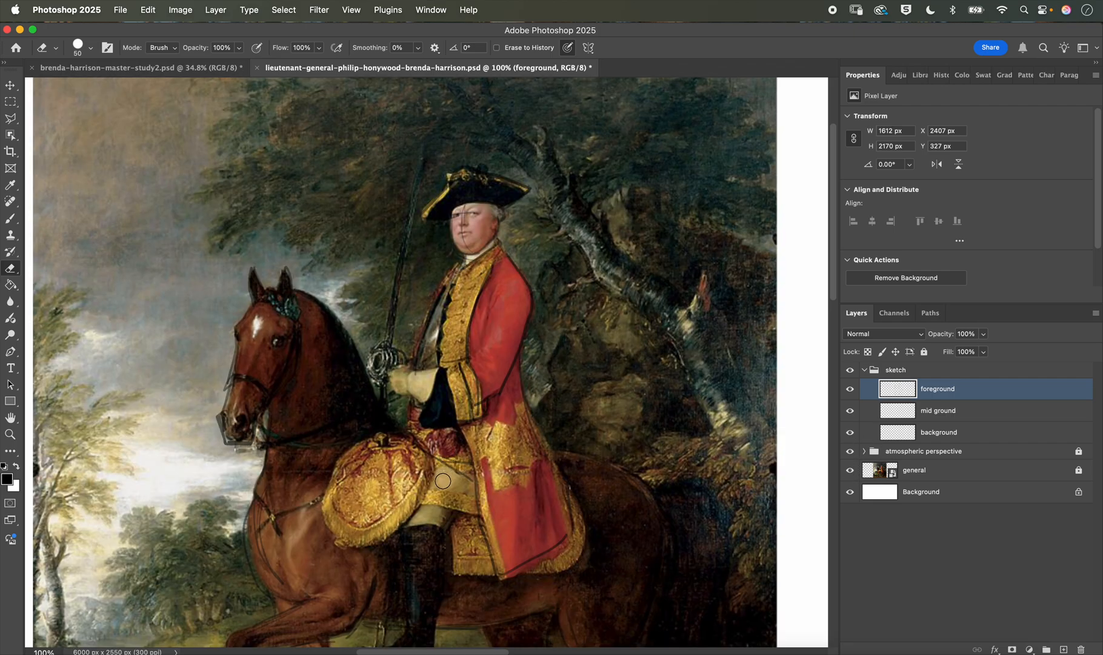
Step: Trace the round gold saddle cover in front of the general and the outline of his gloved hand with the brush
key("b")
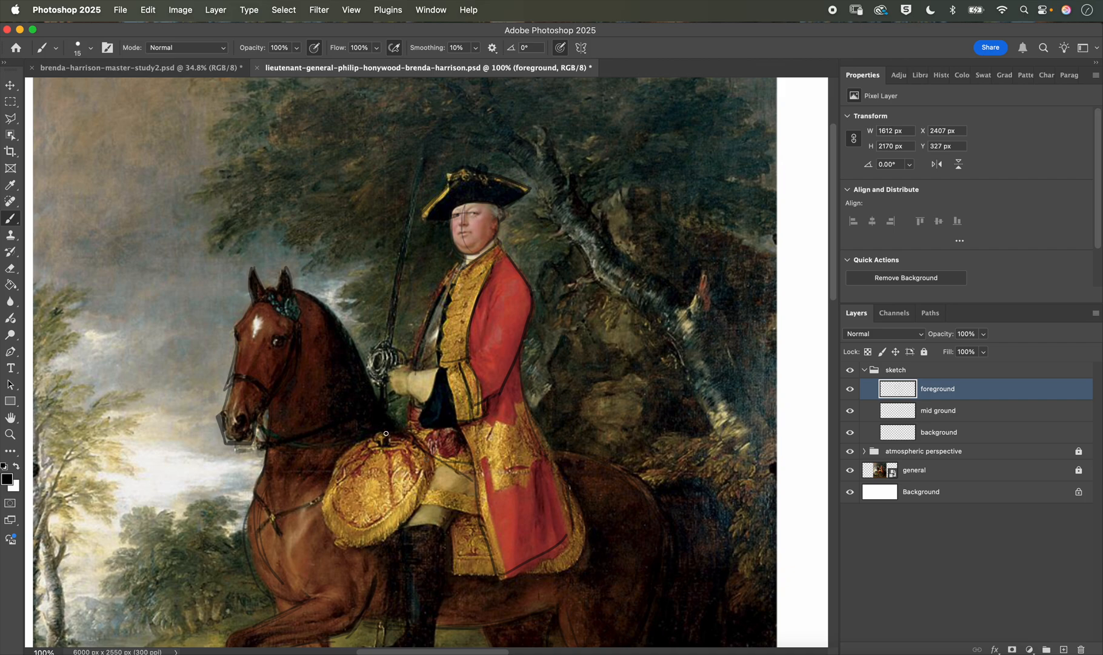
mouse_move(386, 433)
left_mouse_down()
mouse_move(397, 533)
mouse_move(412, 437)
mouse_move(431, 484)
left_mouse_up()
left_click_drag(341, 486, 345, 506)
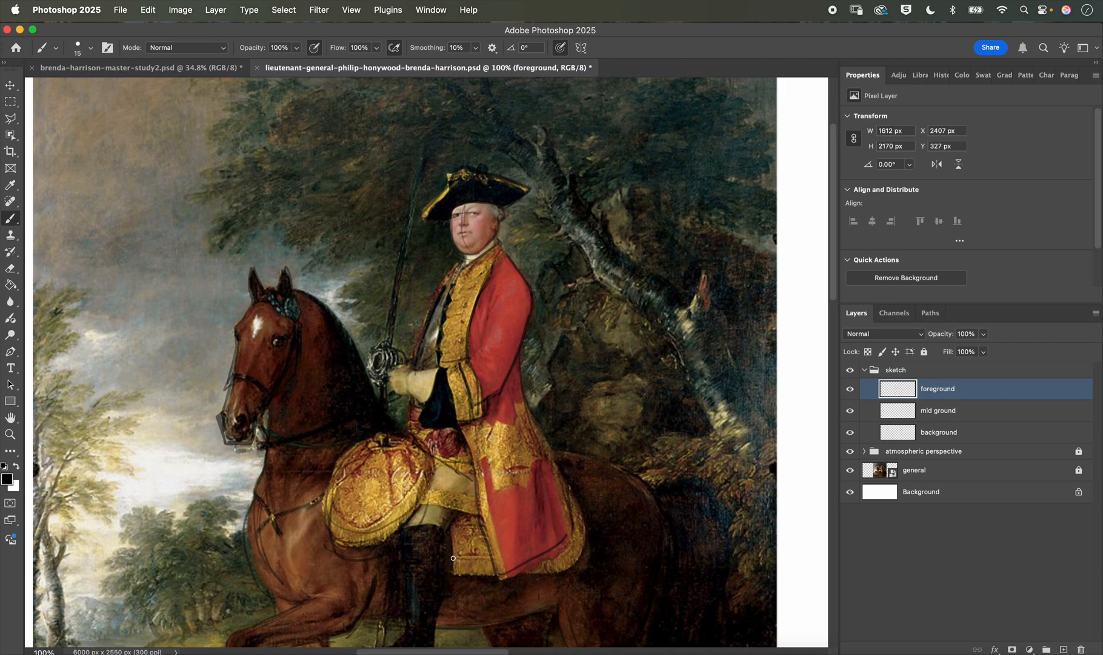
scroll(471, 355, "down", 3)
mouse_move(419, 285)
left_mouse_down()
mouse_move(417, 306)
mouse_move(445, 202)
left_mouse_up()
left_click_drag(426, 241, 462, 187)
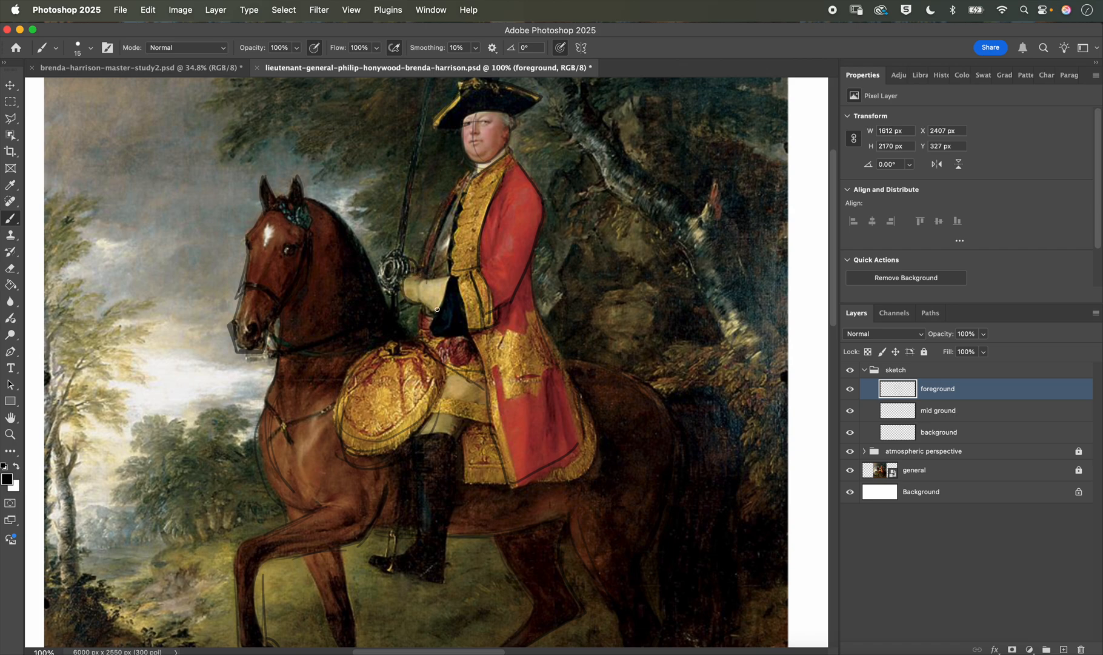
Step: Trace the general's leg, boot and foot over the horse's flank, and check them with the painting temporarily hidden
mouse_move(420, 307)
left_mouse_down()
mouse_move(415, 342)
mouse_move(431, 410)
left_mouse_up()
left_click_drag(381, 573, 450, 592)
left_click_drag(434, 431, 497, 420)
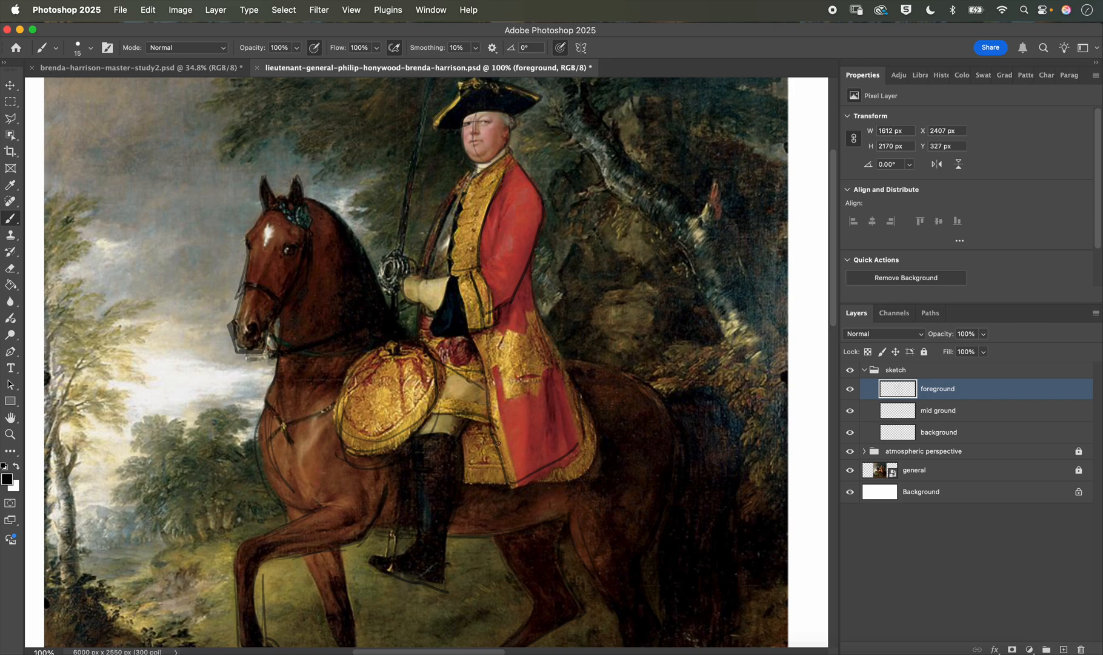
left_click(849, 470)
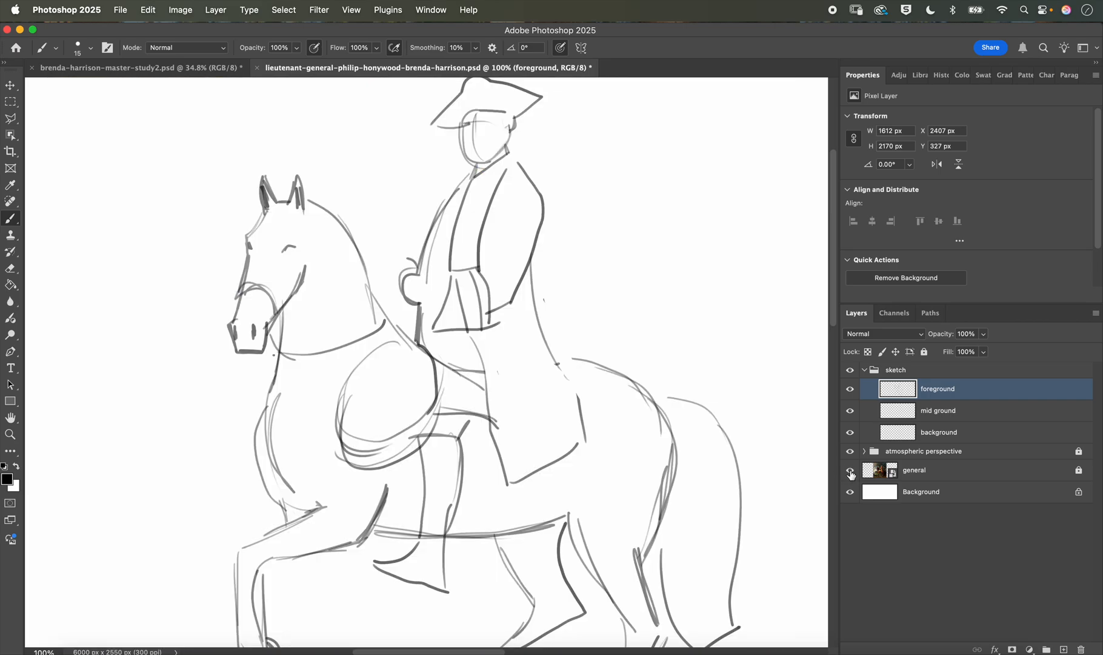
left_click(850, 471)
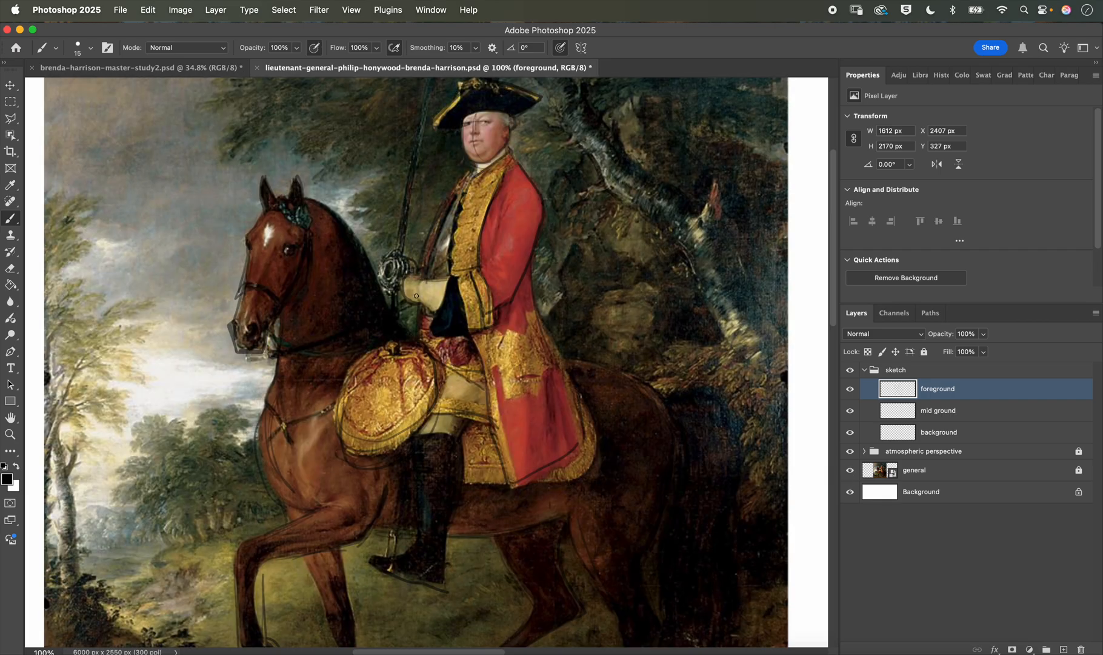
Step: Trace the general's forearm, upright sword and hilt, checking the lines with the painting temporarily hidden
left_click_drag(422, 346, 456, 455)
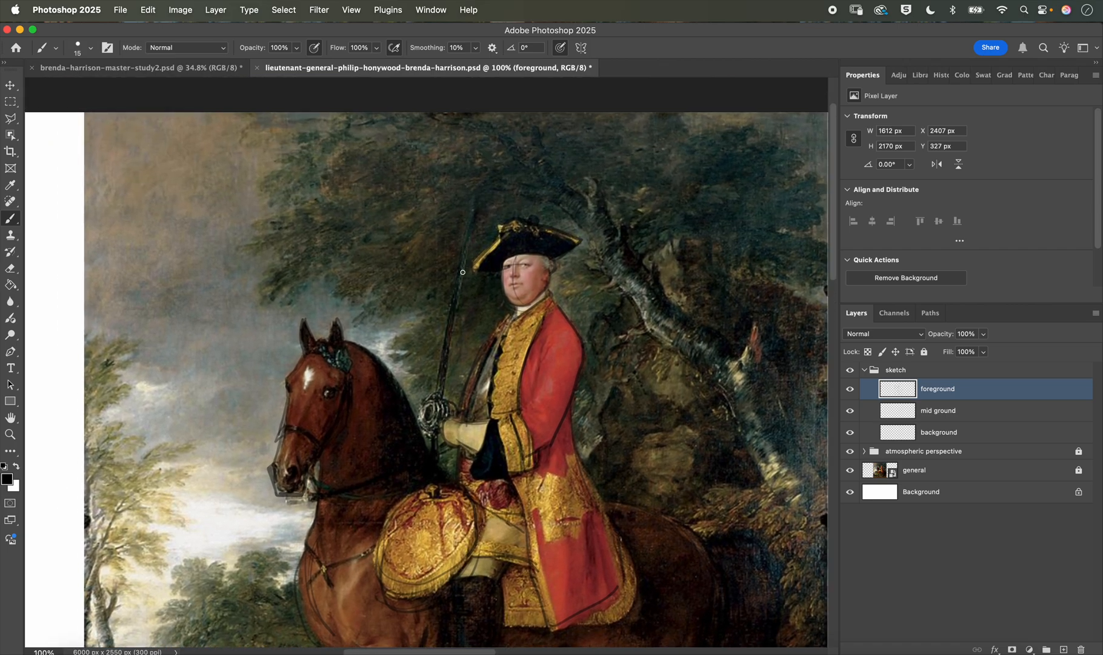
left_click(850, 471)
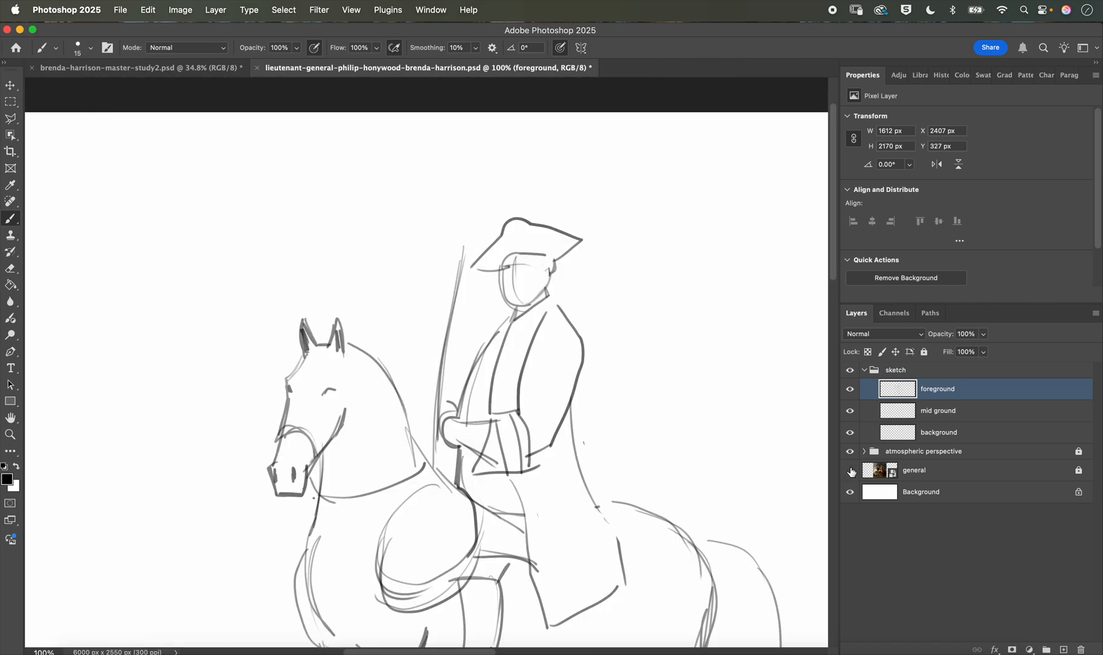
left_click(850, 470)
mouse_move(448, 414)
left_mouse_down()
mouse_move(431, 410)
mouse_move(424, 437)
left_mouse_up()
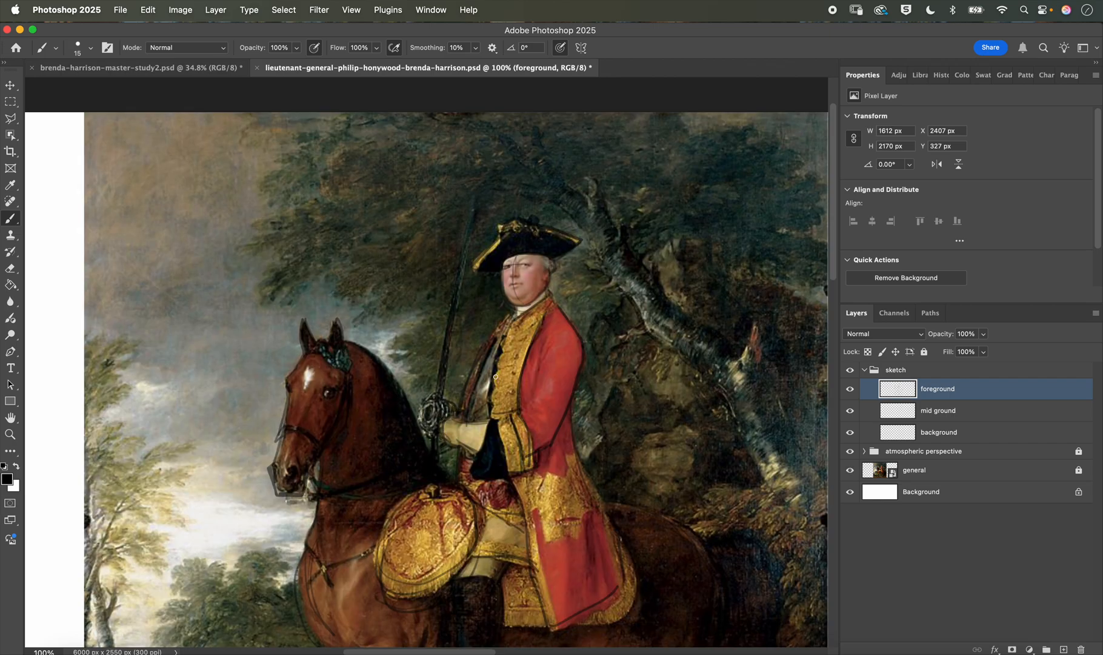
Step: Review the whole horse and rider sketch with the painting hidden
scroll(654, 449, "down", 5)
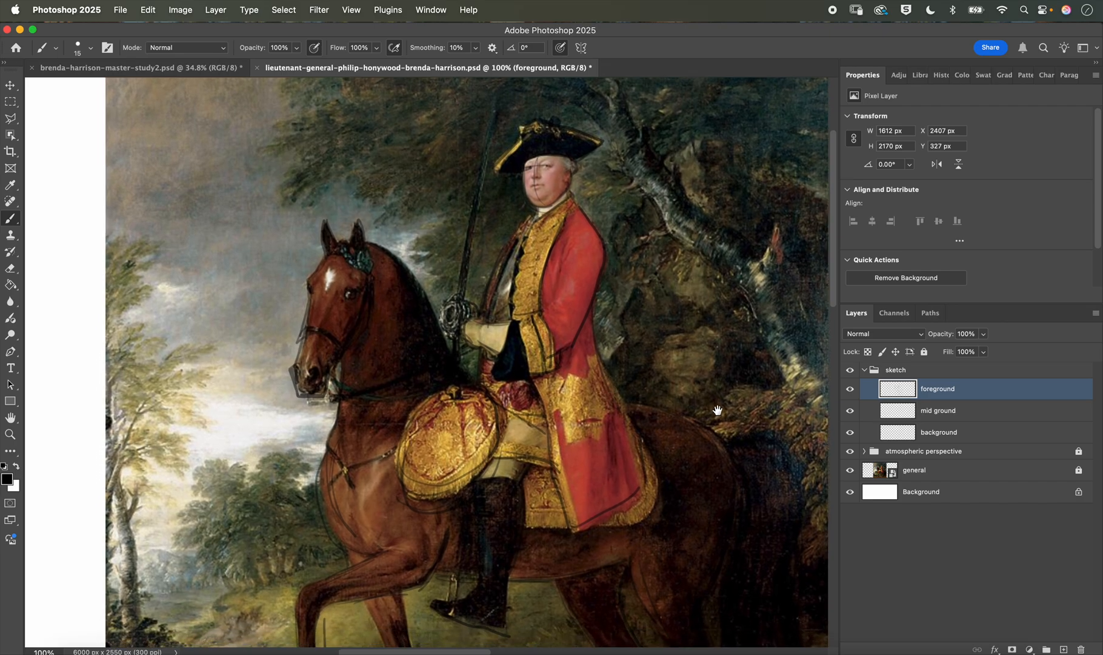
left_click(850, 470)
left_click(850, 471)
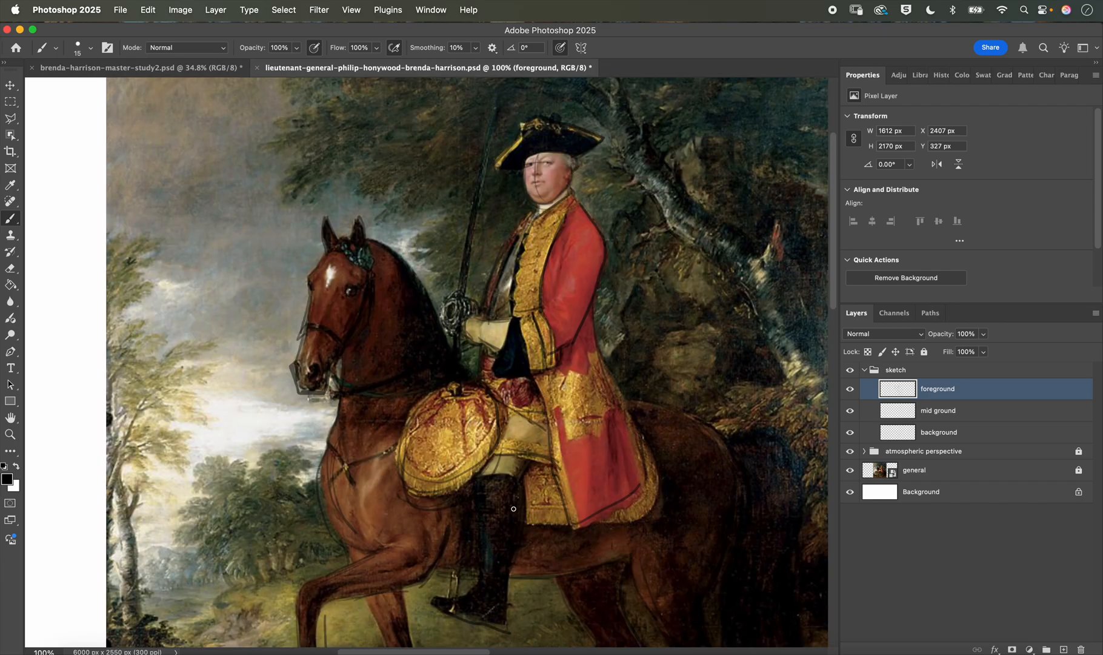
mouse_move(518, 503)
left_mouse_down()
mouse_move(660, 369)
mouse_move(656, 389)
left_mouse_up()
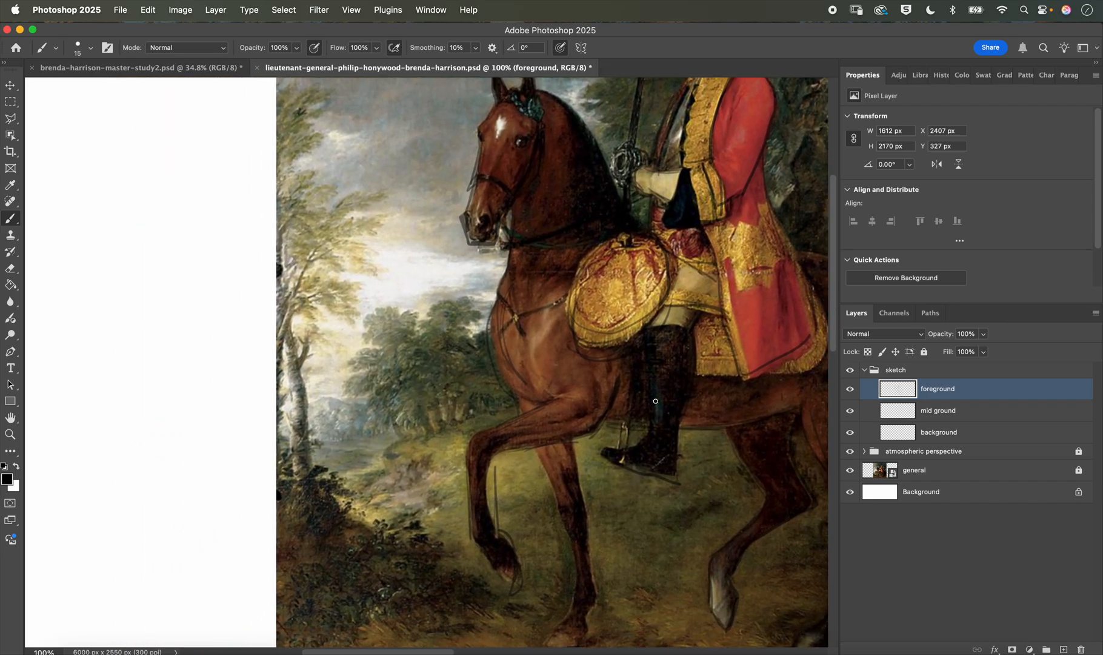
key("super+minus")
key("super+minus")
left_click(850, 470)
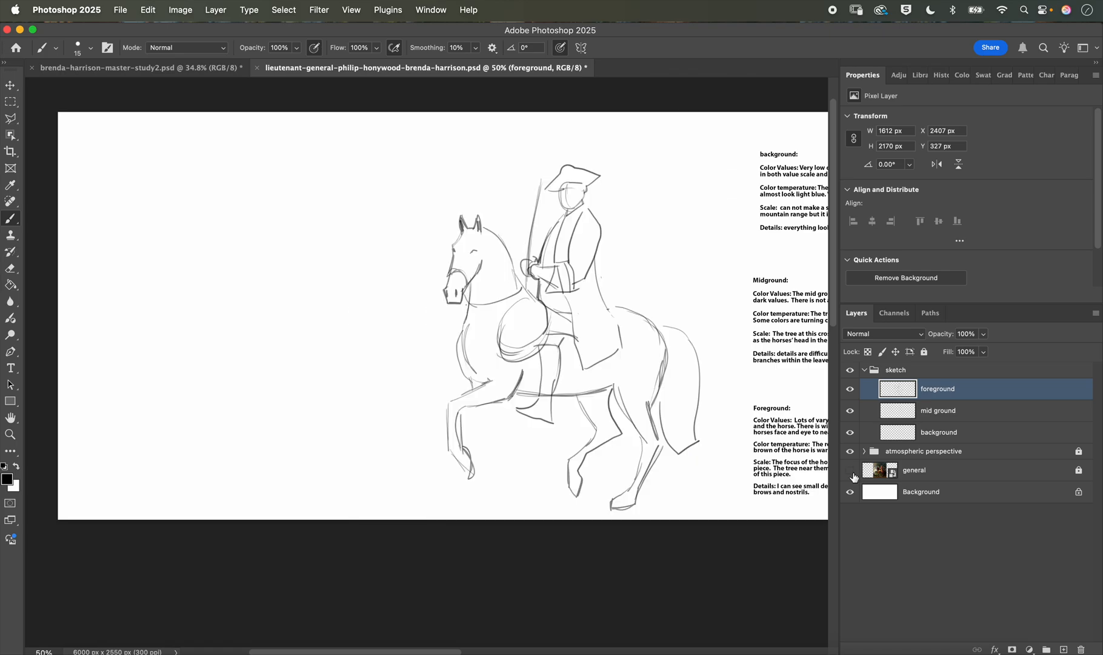
left_click(850, 470)
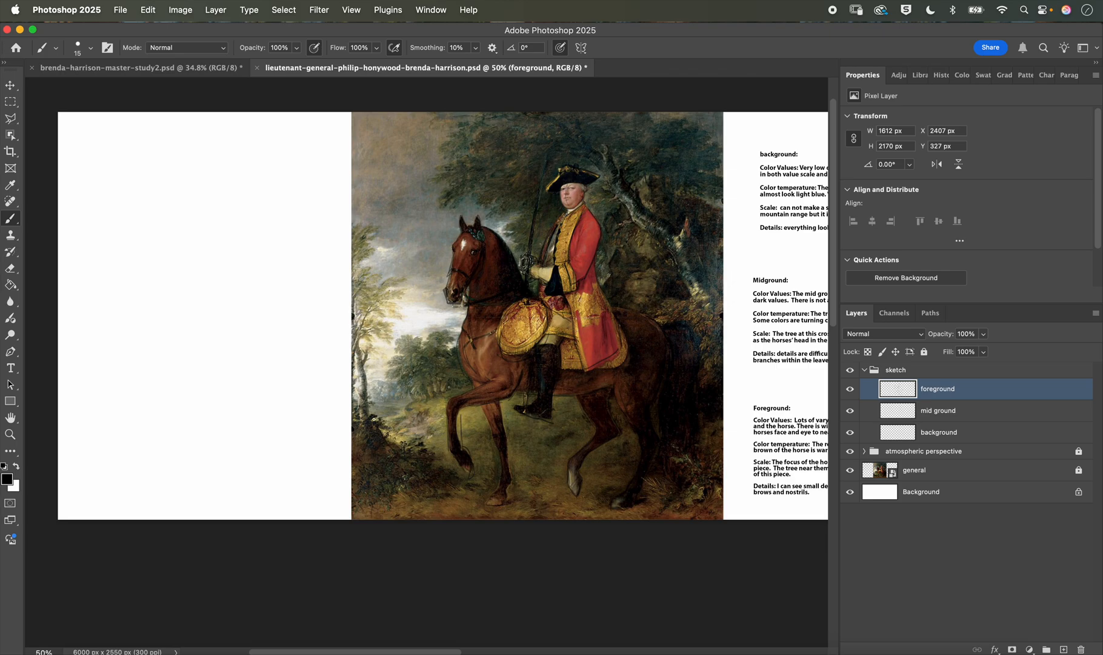
Step: Trace the foreground trees, bare branches and sloping bank around the horse, checking them with the painting temporarily hidden
mouse_move(374, 358)
left_mouse_down()
mouse_move(365, 416)
mouse_move(357, 394)
mouse_move(372, 315)
mouse_move(354, 308)
mouse_move(362, 378)
left_mouse_up()
left_click_drag(337, 335, 352, 359)
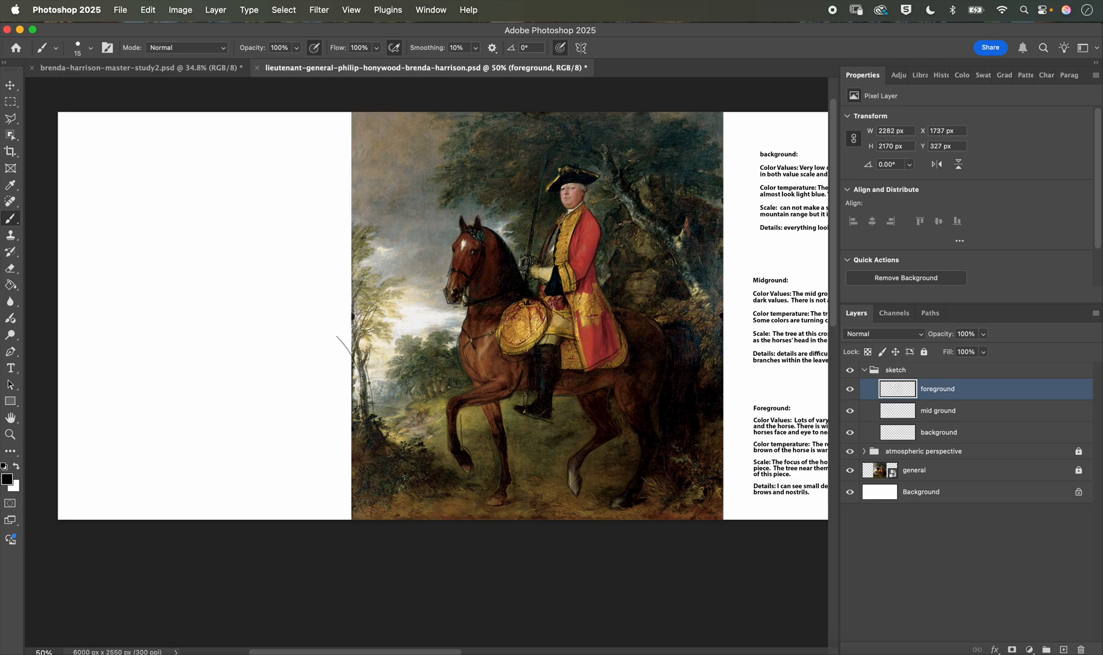
left_click_drag(352, 457, 351, 487)
left_click_drag(612, 197, 633, 183)
left_click_drag(691, 262, 697, 243)
left_click_drag(628, 188, 660, 146)
left_click(851, 471)
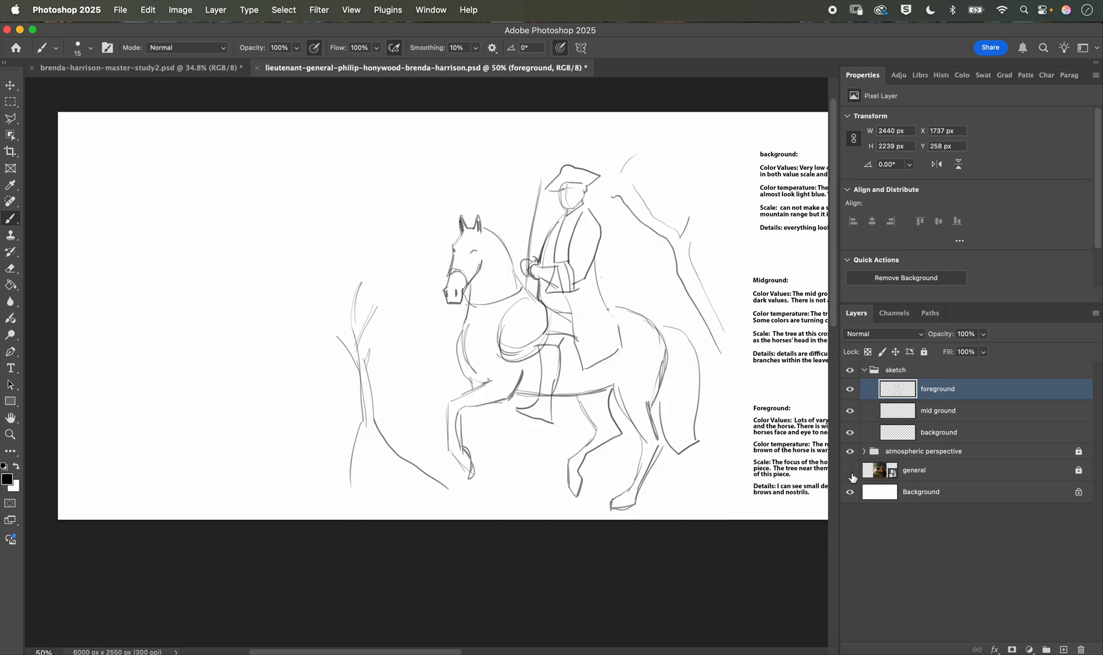
left_click(851, 471)
Step: Outline the rounded tree cluster and its small trunks ahead of the horse's chest on the mid ground layer
left_click(952, 416)
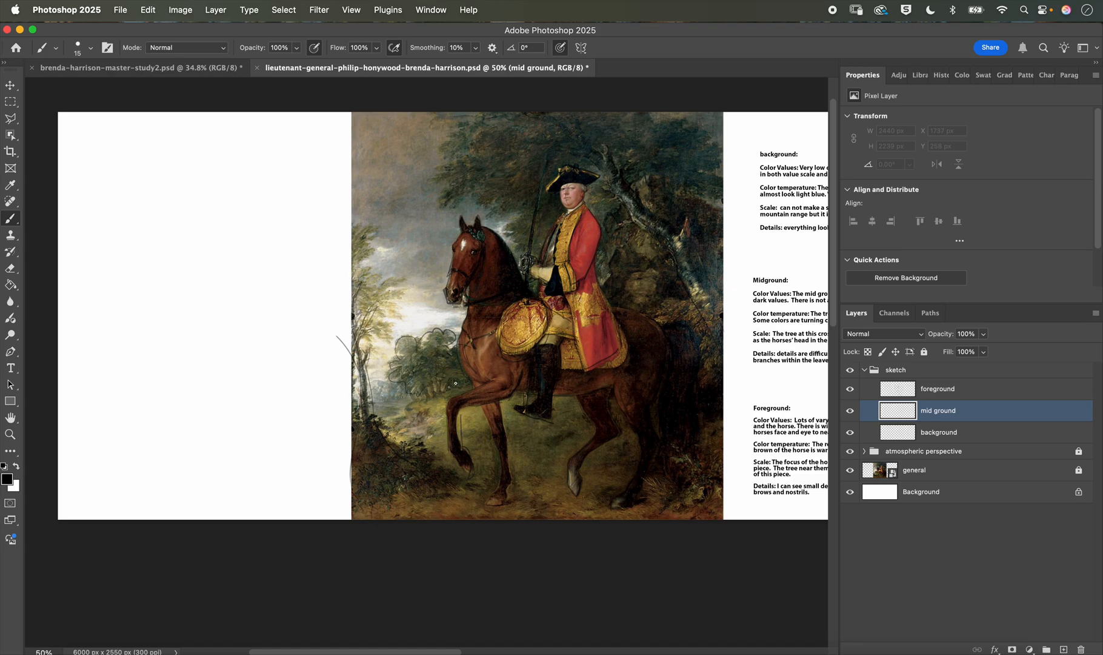
left_click_drag(423, 391, 432, 413)
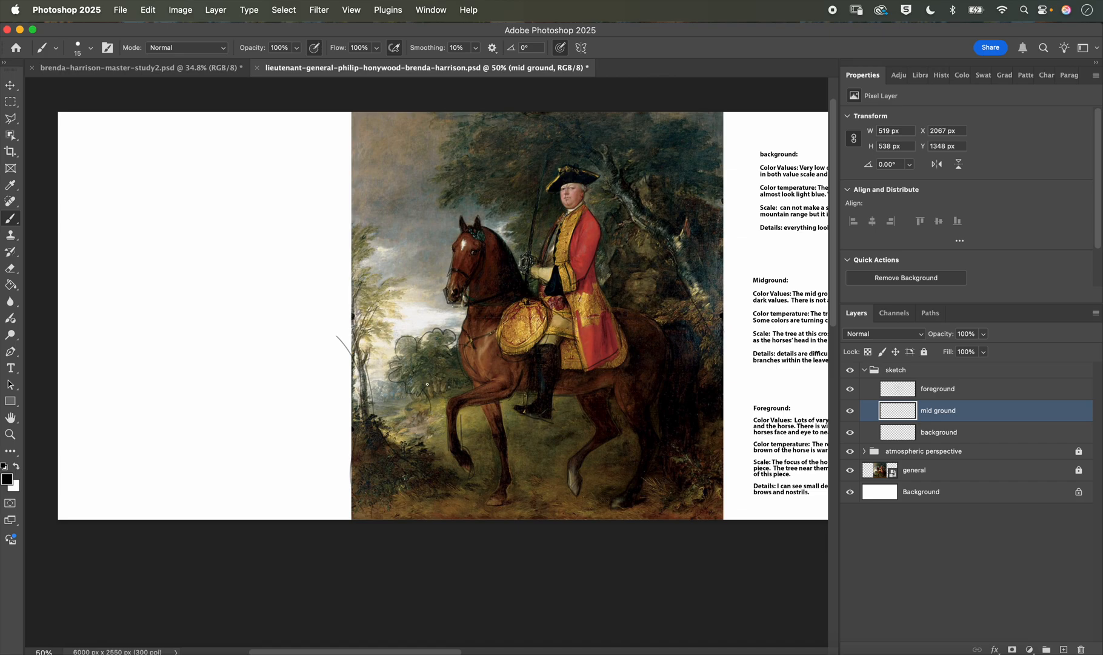
key("super+plus")
key("super+plus")
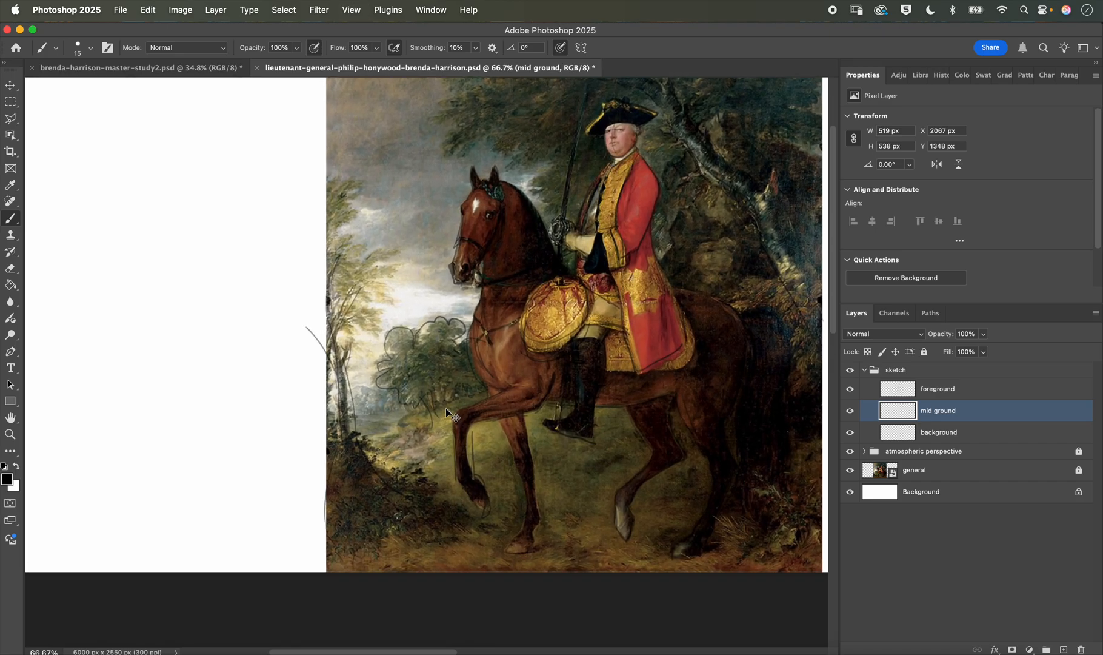
mouse_move(440, 406)
left_mouse_down()
mouse_move(442, 426)
mouse_move(456, 422)
left_mouse_up()
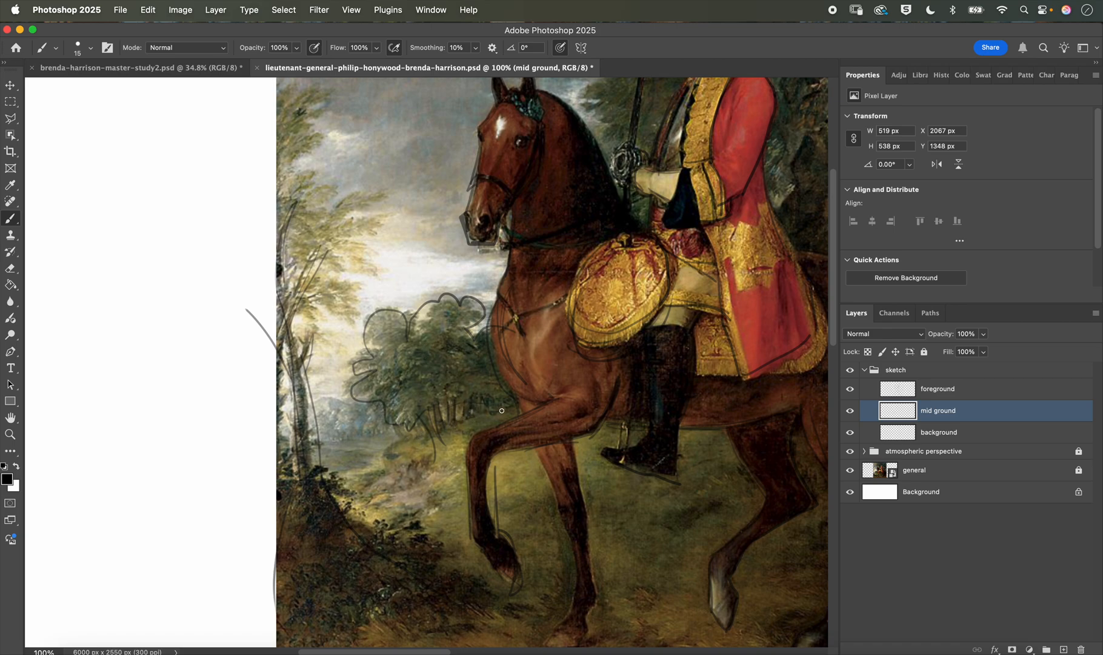
Step: Trace the mid ground hillside line beneath the tree cluster, and erase it where it crosses the foreground tree trunk
mouse_move(517, 406)
left_mouse_down()
mouse_move(396, 433)
mouse_move(381, 451)
mouse_move(390, 469)
mouse_move(353, 486)
mouse_move(262, 470)
left_mouse_up()
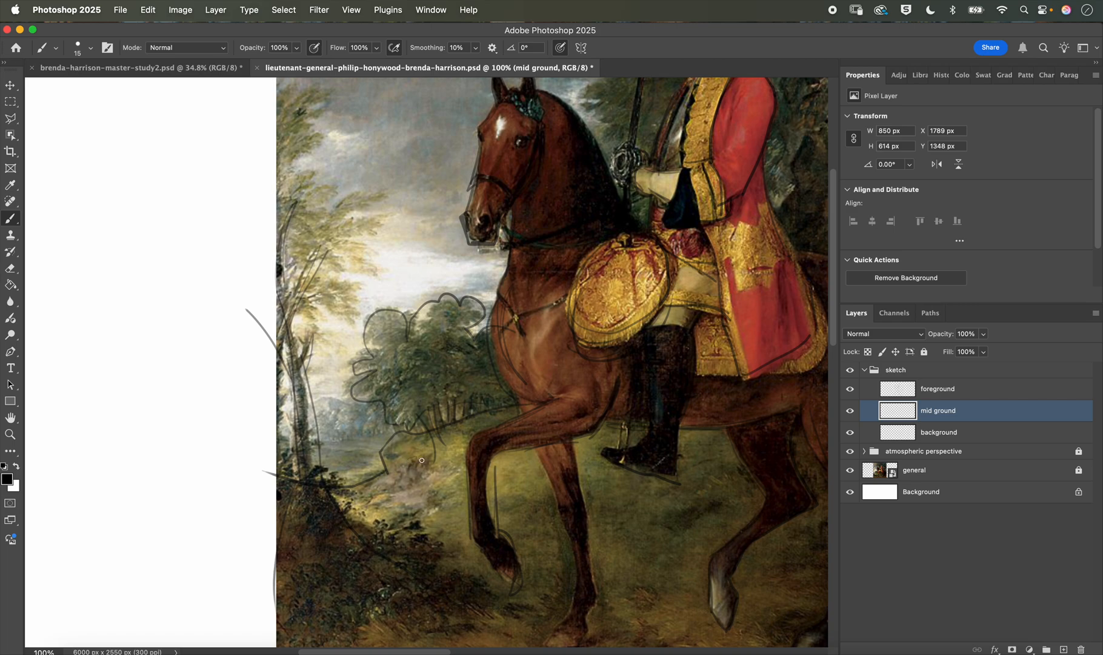
left_click_drag(434, 455, 454, 447)
left_click(849, 471)
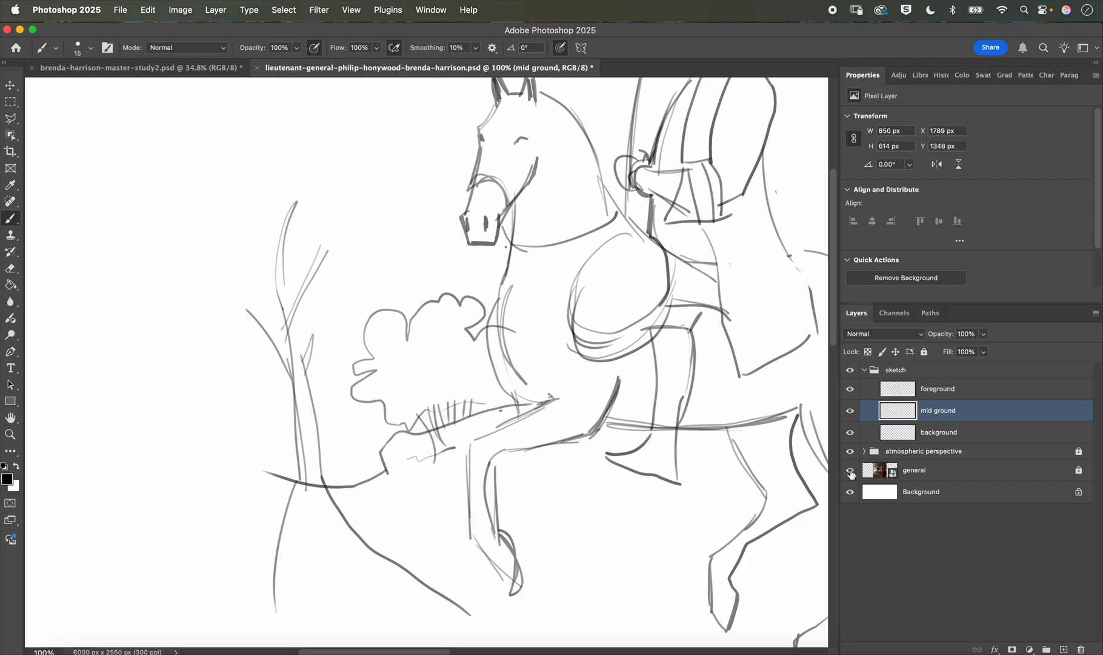
left_click(850, 471)
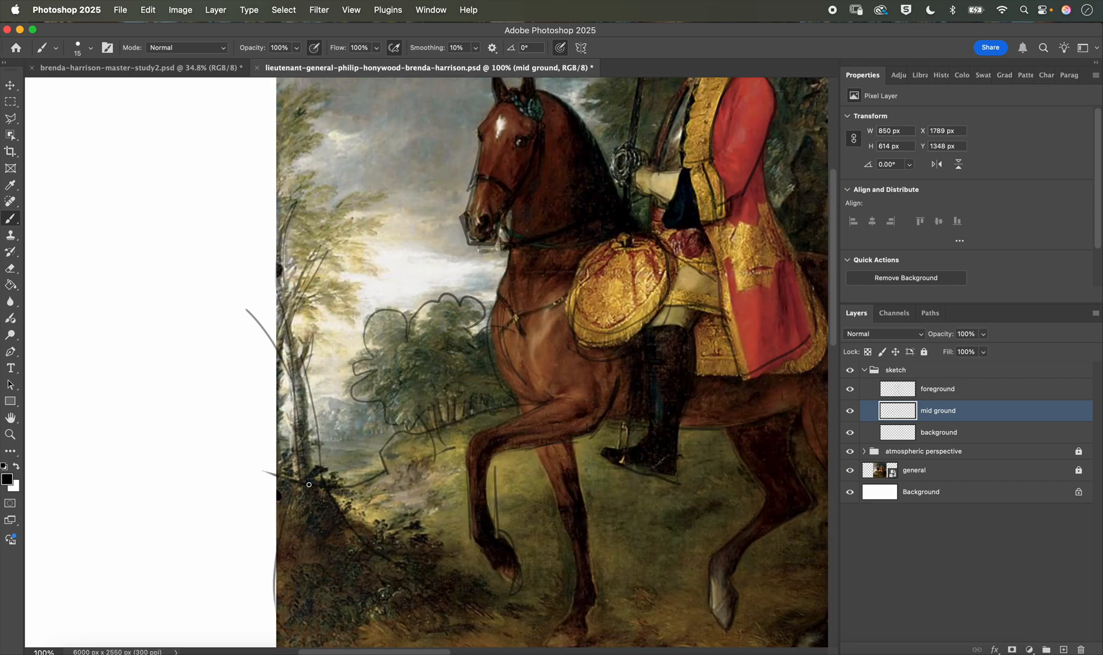
left_click(11, 269)
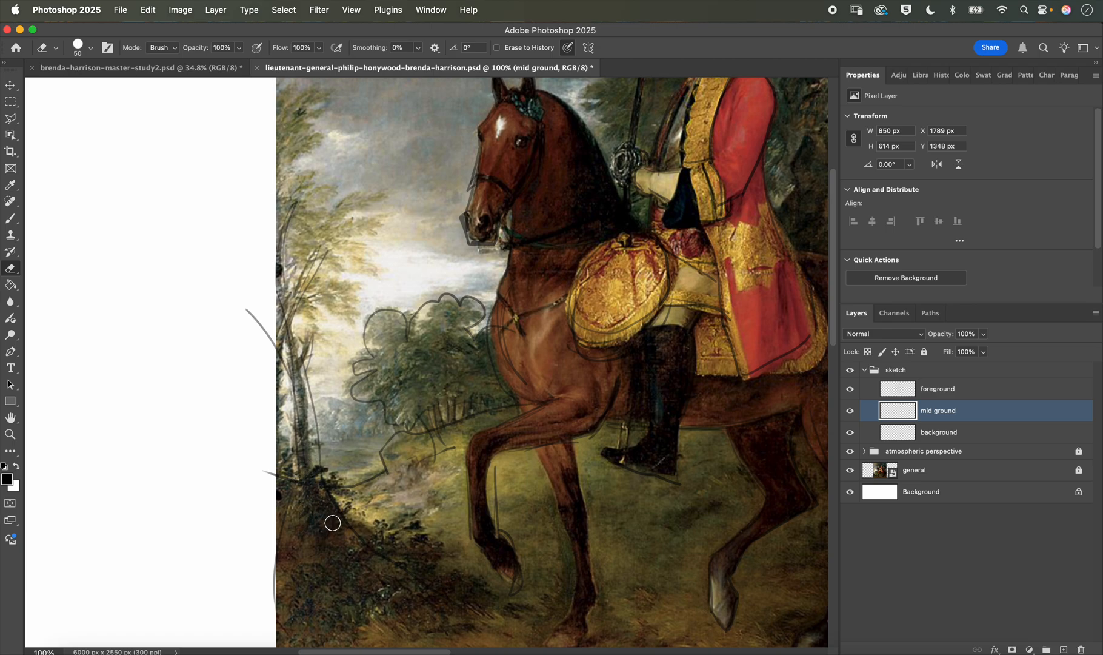
left_click(851, 472)
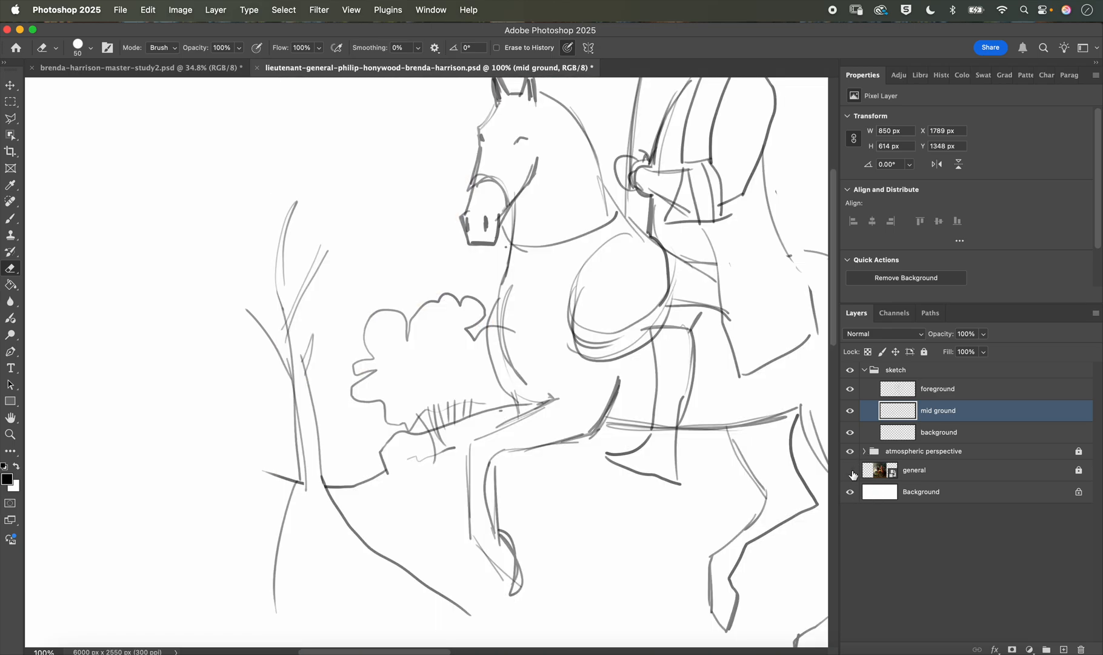
Step: Trace the distant horizon and hill line behind the foreground tree on the background layer, checking the whole sketch with the painting hidden
left_click(851, 472)
left_click(920, 439)
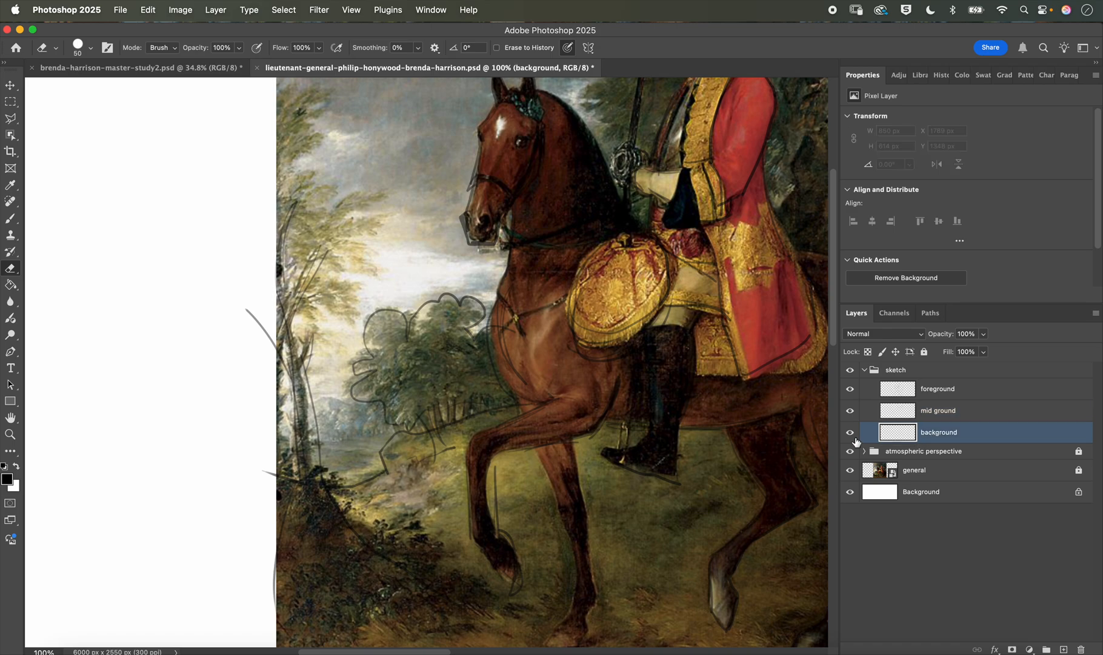
left_click(11, 218)
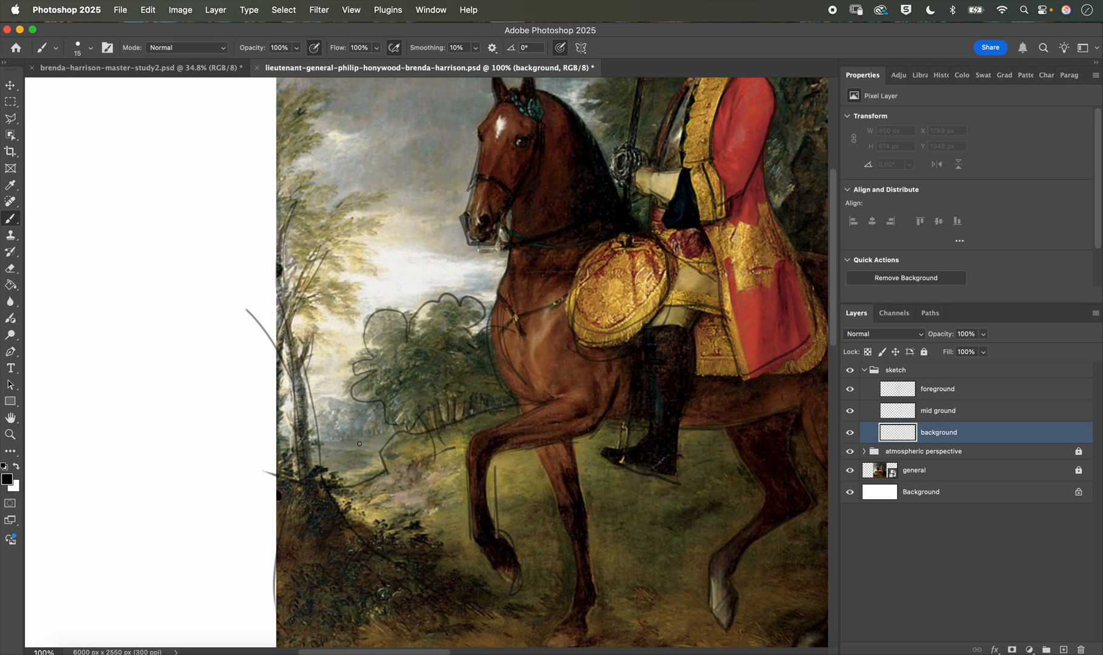
left_click_drag(375, 436, 193, 442)
mouse_move(348, 401)
left_mouse_down()
mouse_move(324, 397)
mouse_move(298, 412)
mouse_move(274, 409)
mouse_move(255, 421)
left_mouse_up()
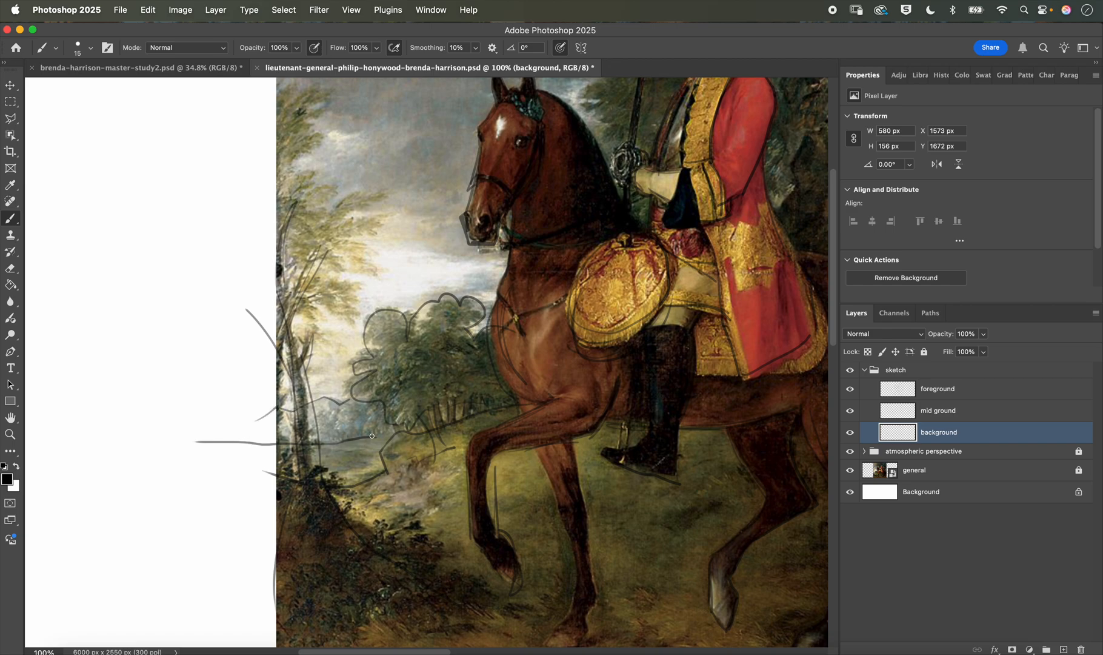
left_click(847, 473)
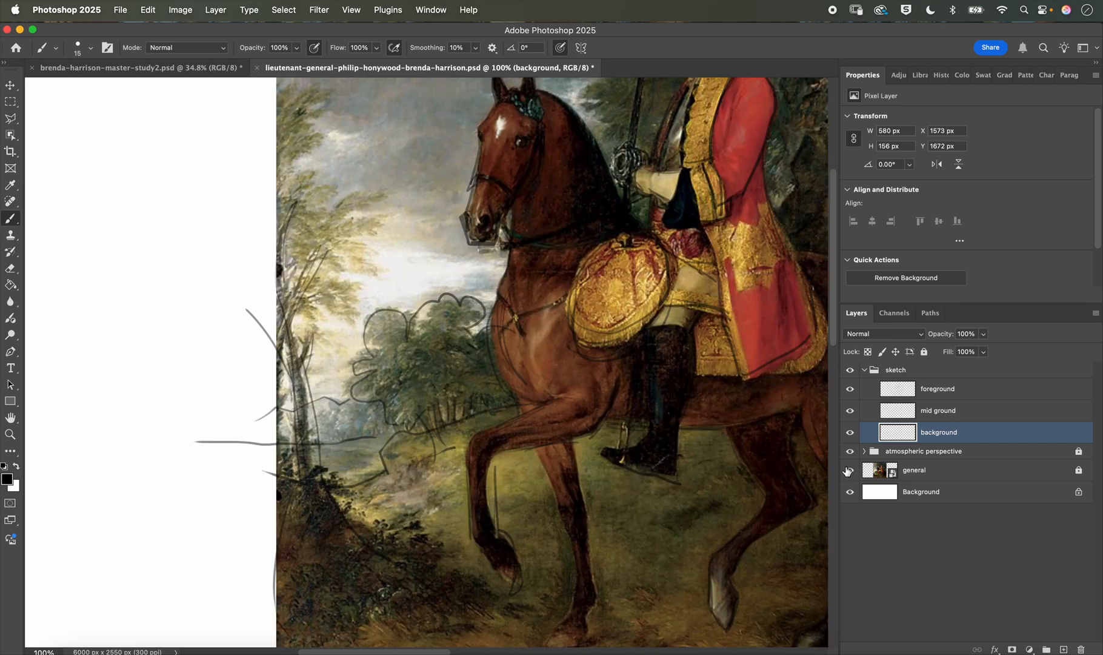
left_click(848, 473)
key("super+minus")
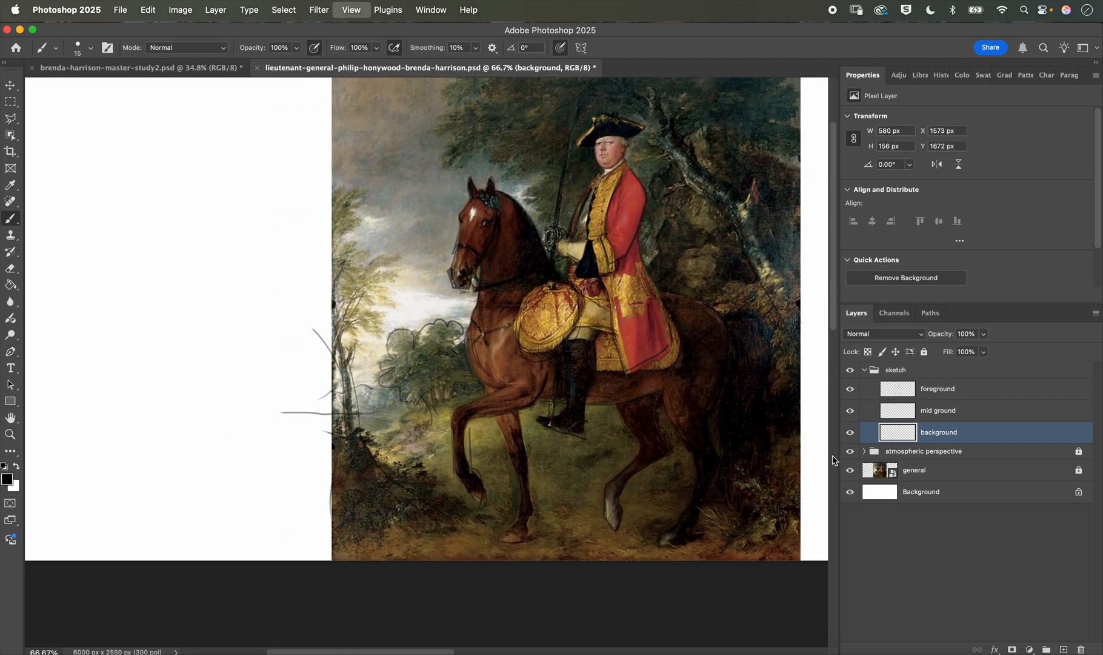
key("super+minus")
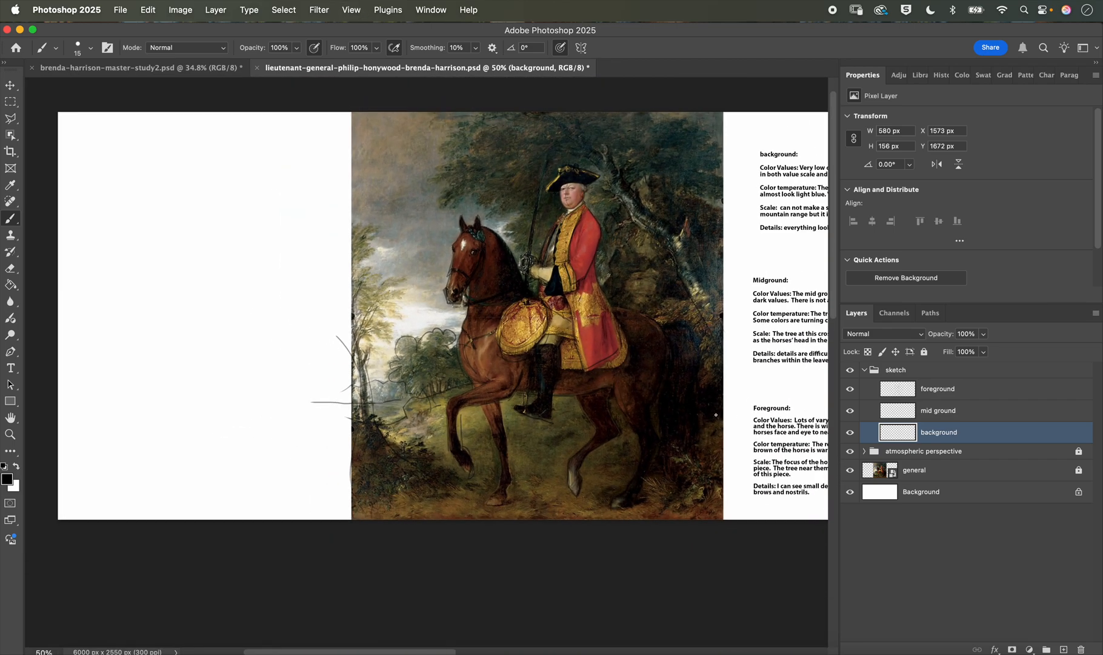
left_click(850, 471)
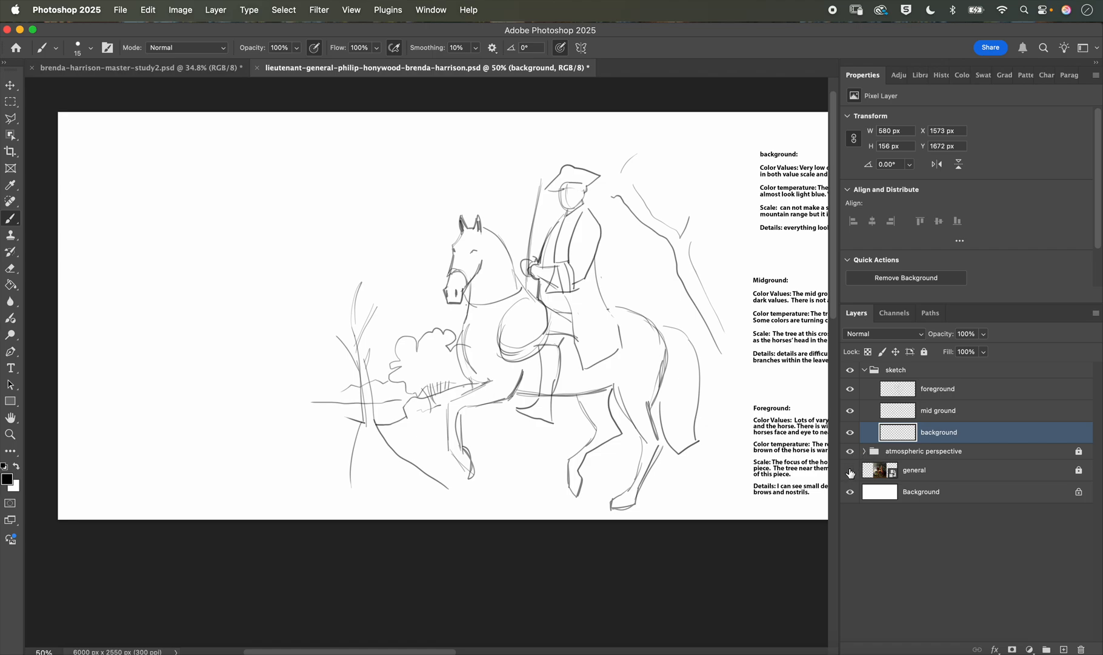
left_click(849, 471)
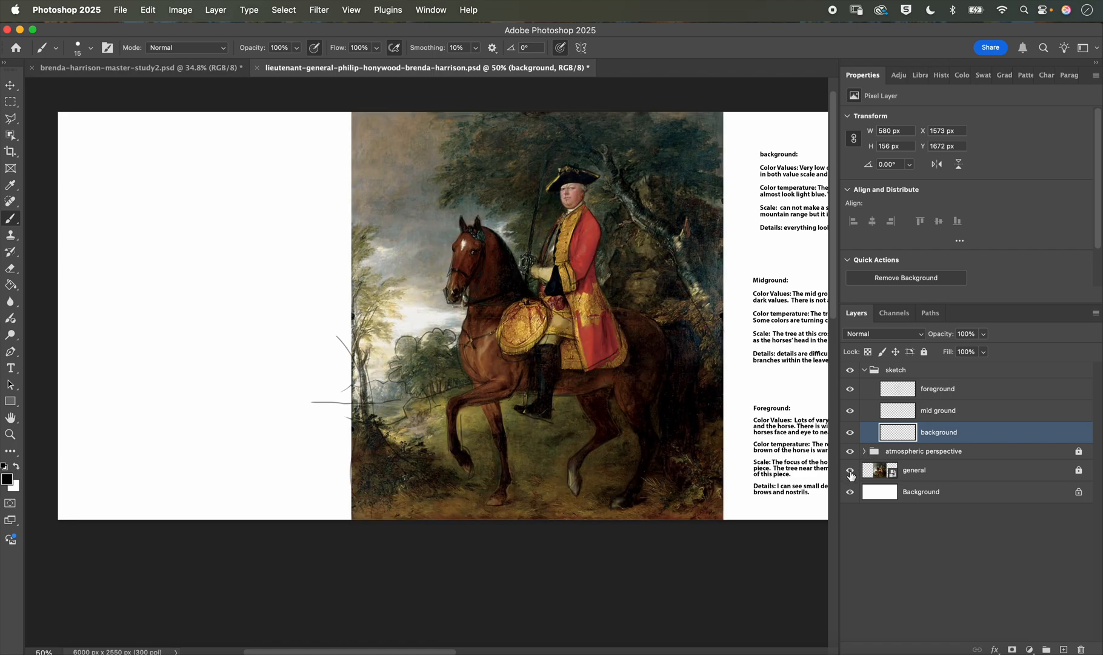
Step: Unlock the general painting layer and move the painting to the left, clear of the sketch
left_click(914, 472)
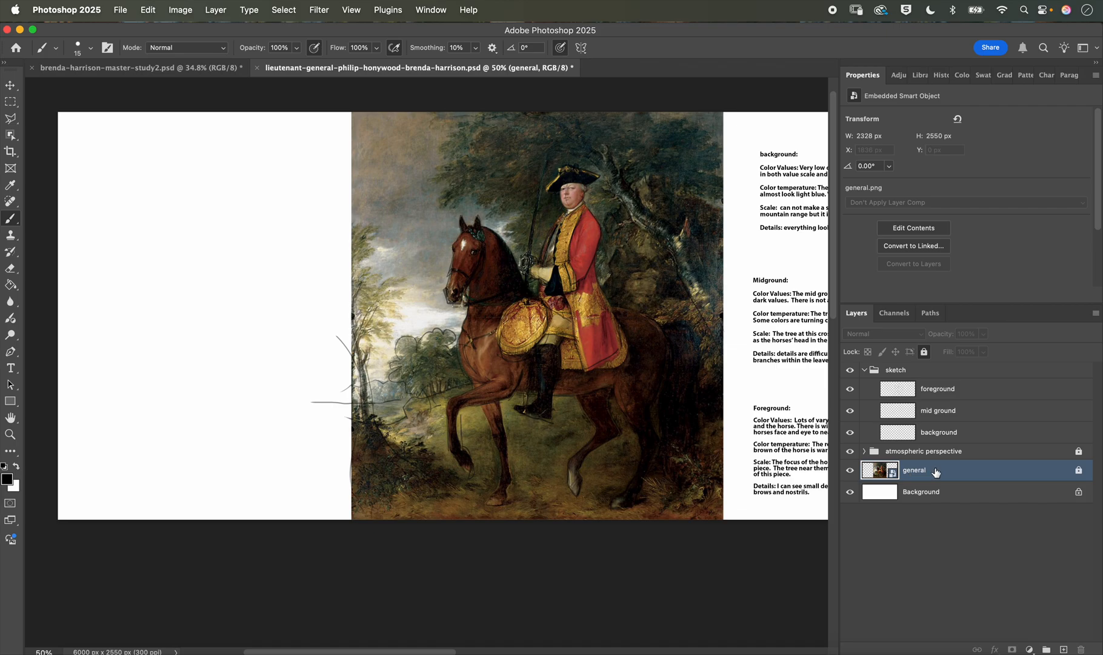
key("super+minus")
key("super+minus")
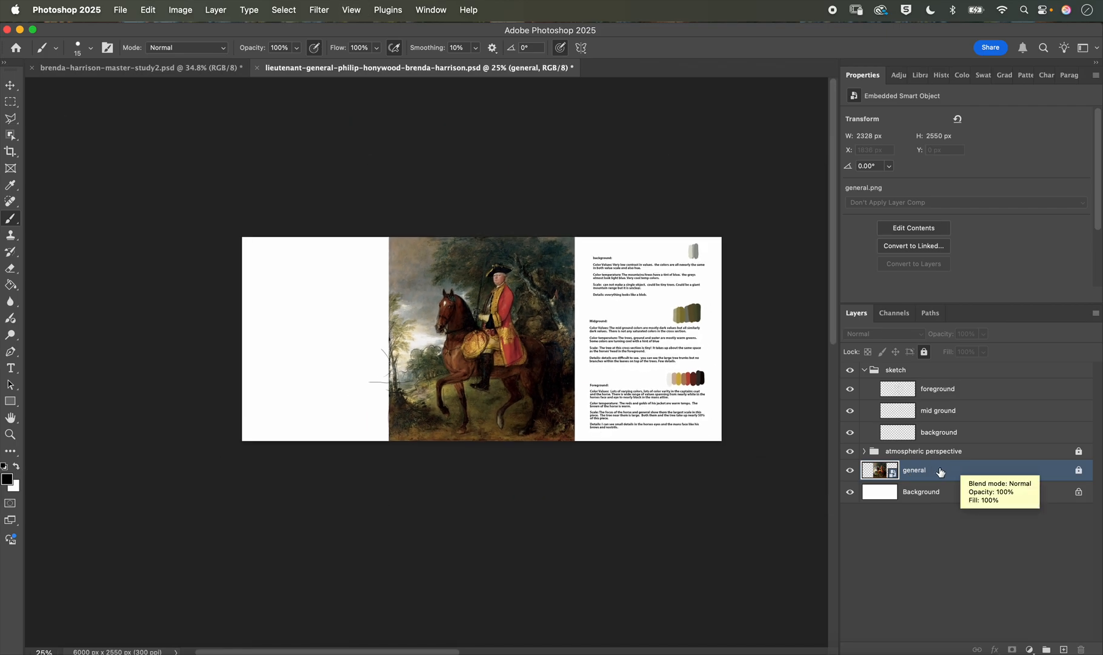
left_click(1079, 470)
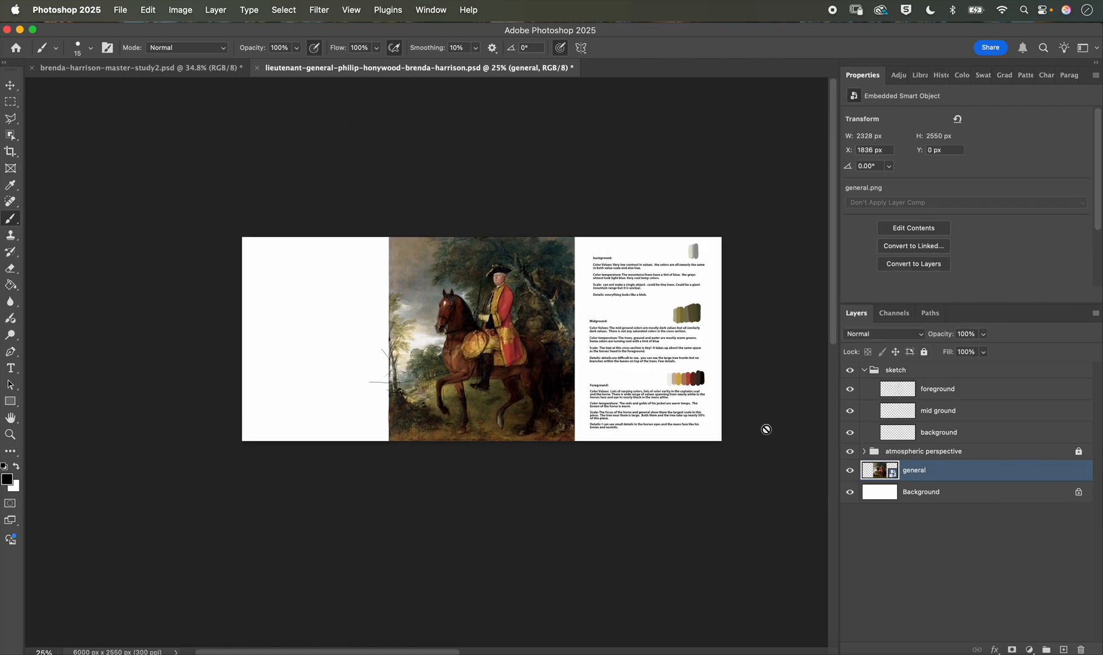
left_click(10, 86)
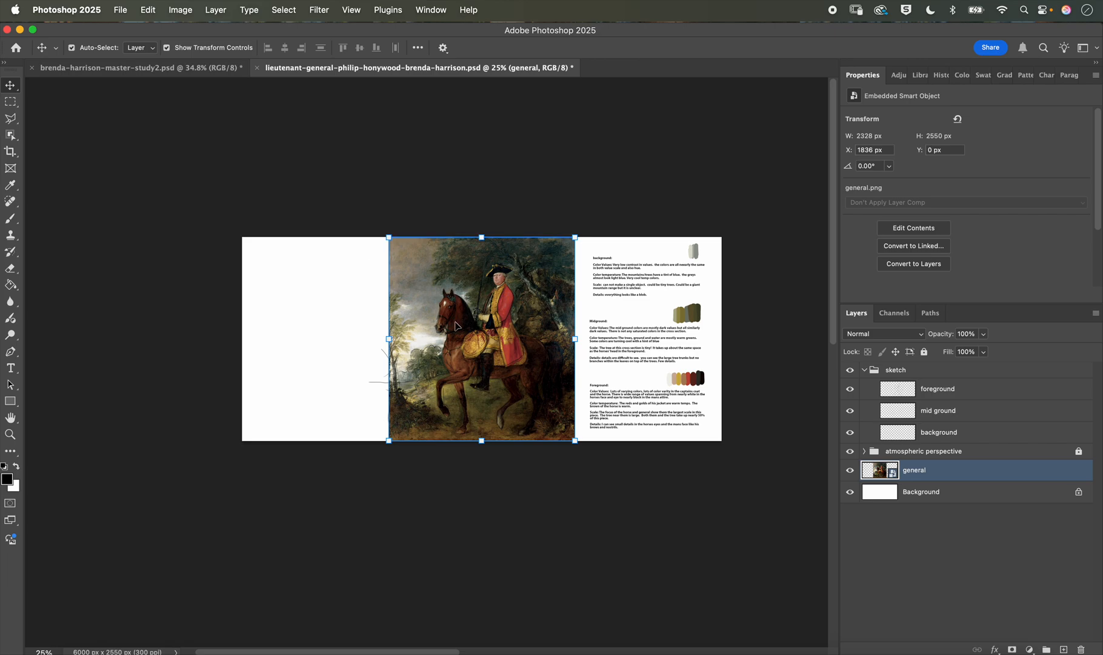
mouse_move(487, 299)
left_mouse_down()
mouse_move(262, 302)
mouse_move(292, 298)
left_mouse_up()
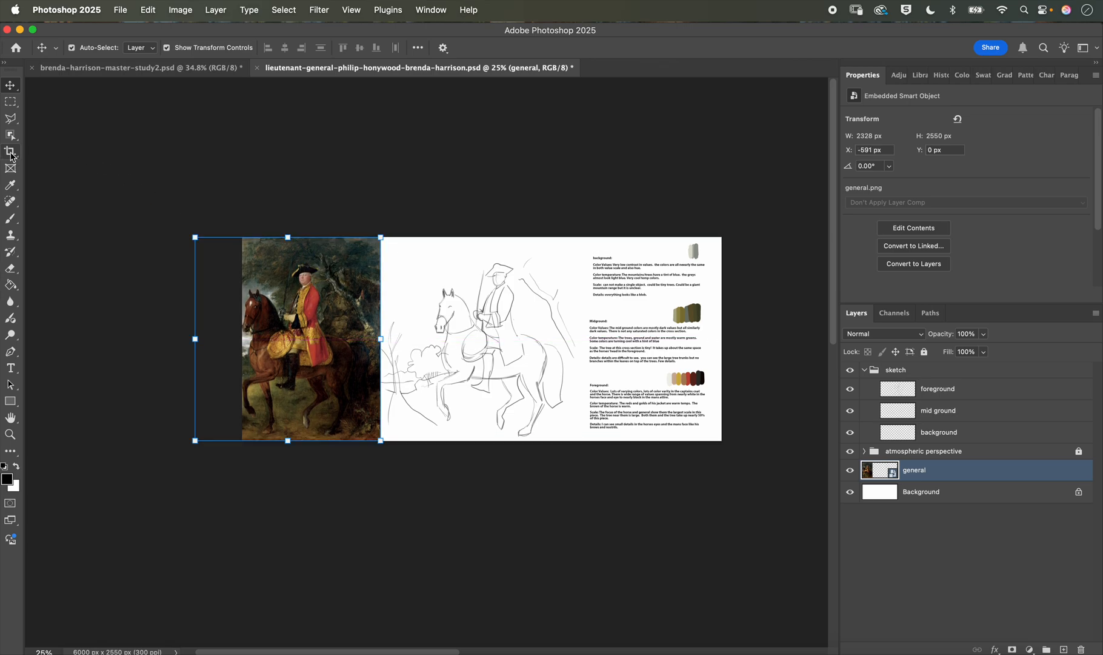
Step: Extend the canvas leftward with the Crop tool to about 6595 px wide, fitting the whole painting, and save the document
left_click(11, 152)
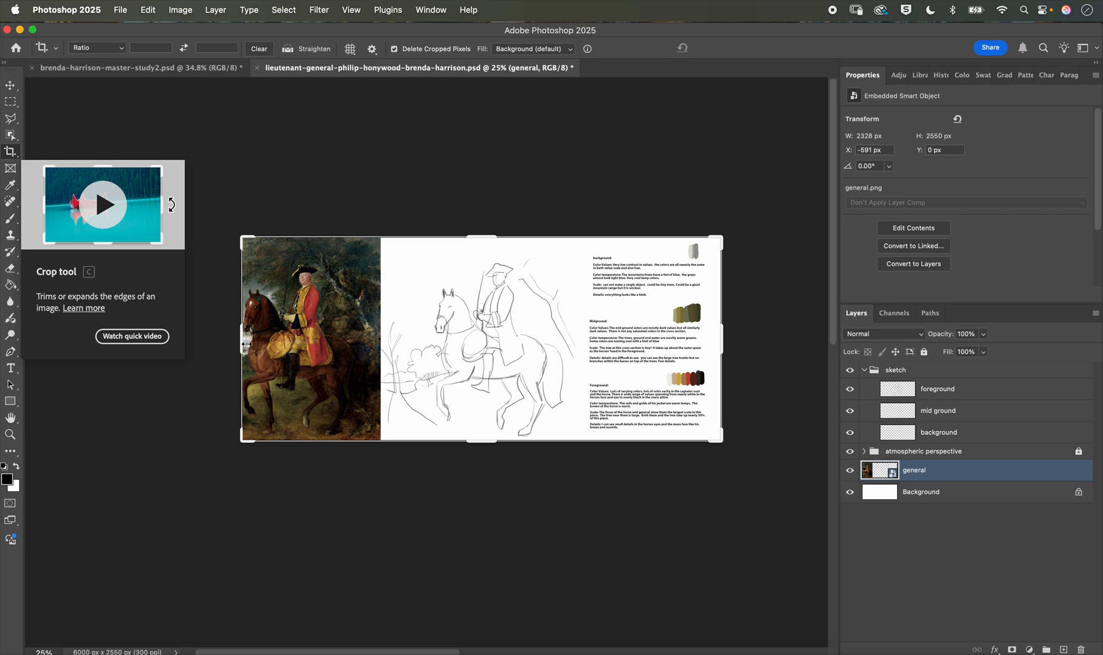
left_click_drag(242, 341, 218, 344)
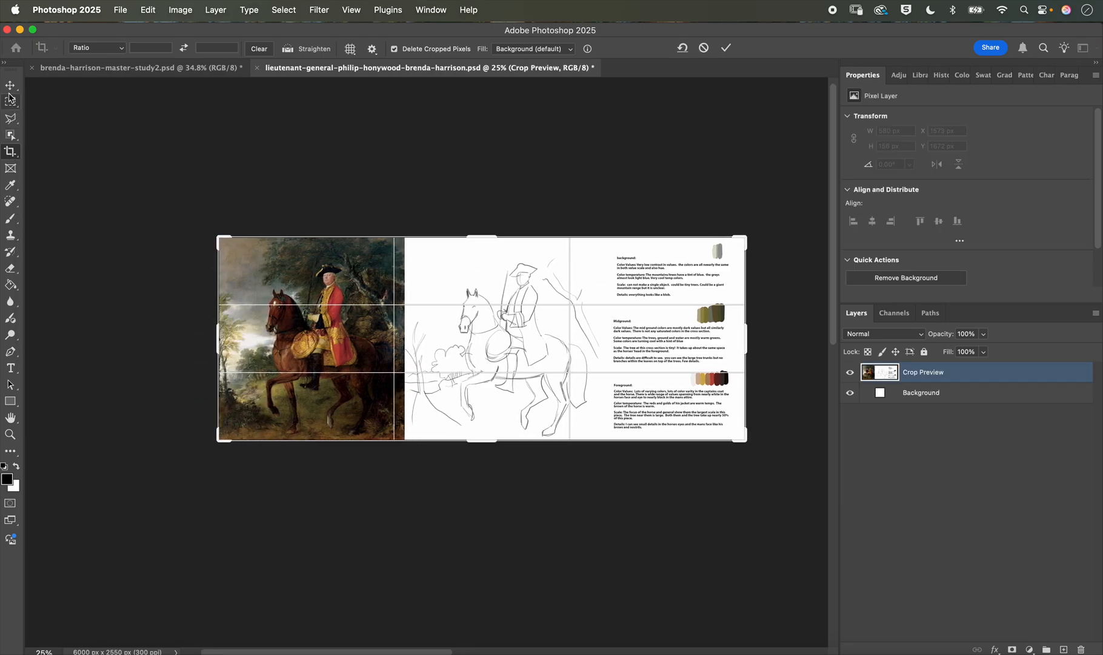
left_click(11, 85)
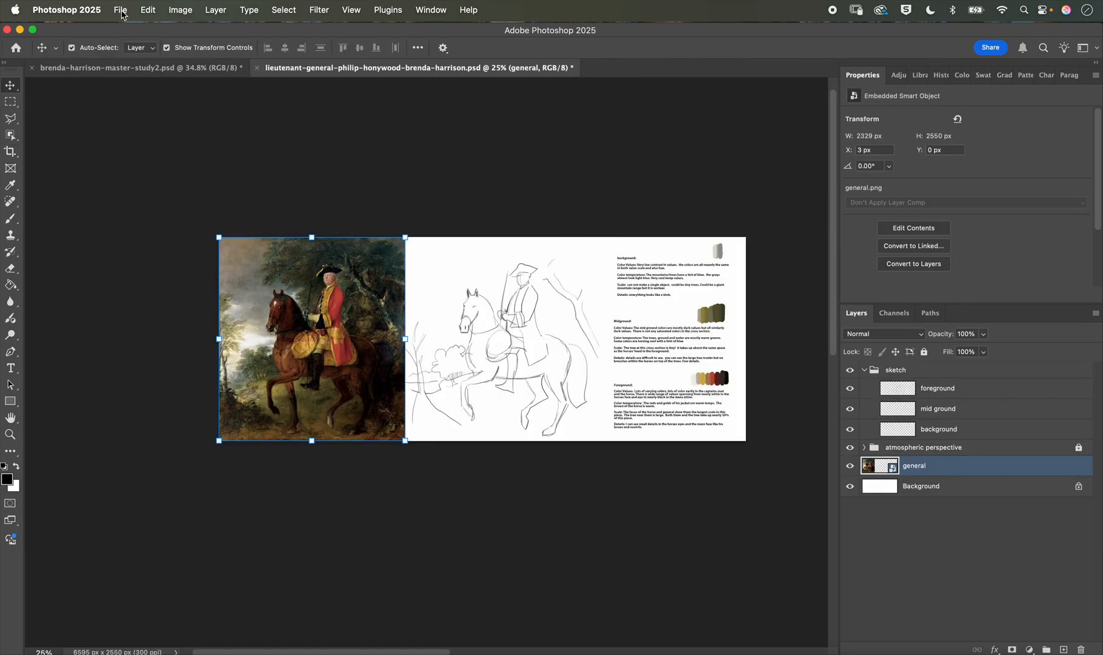
left_click(121, 9)
left_click(133, 143)
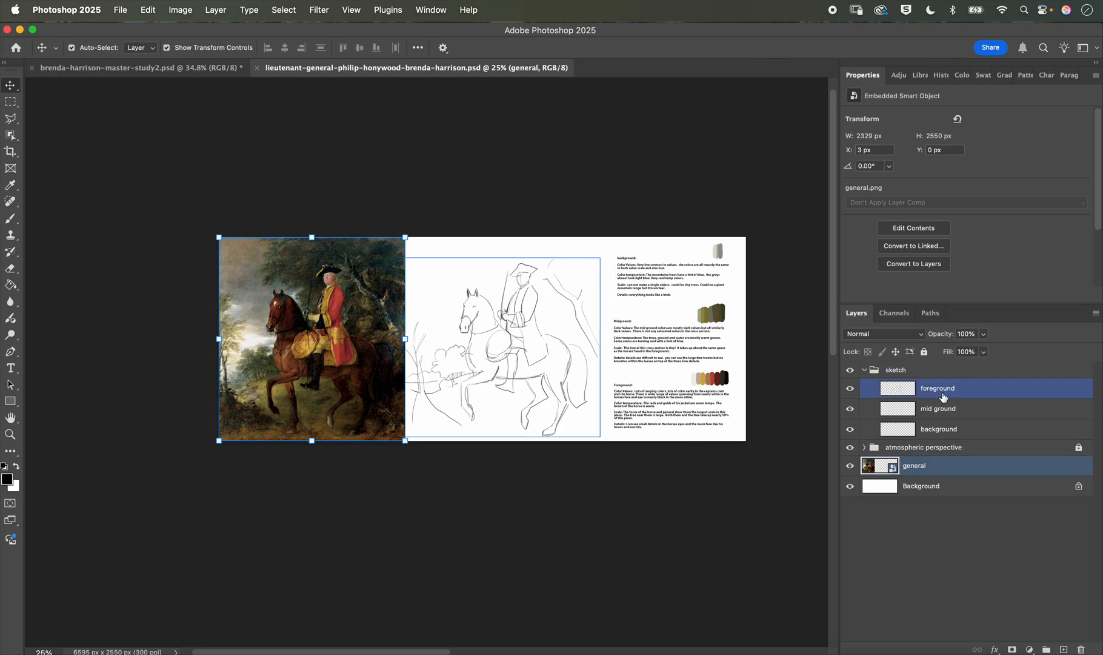
Step: Lock the general painting layer and add a group named "color" between the sketch and atmospheric perspective groups
left_click(864, 371)
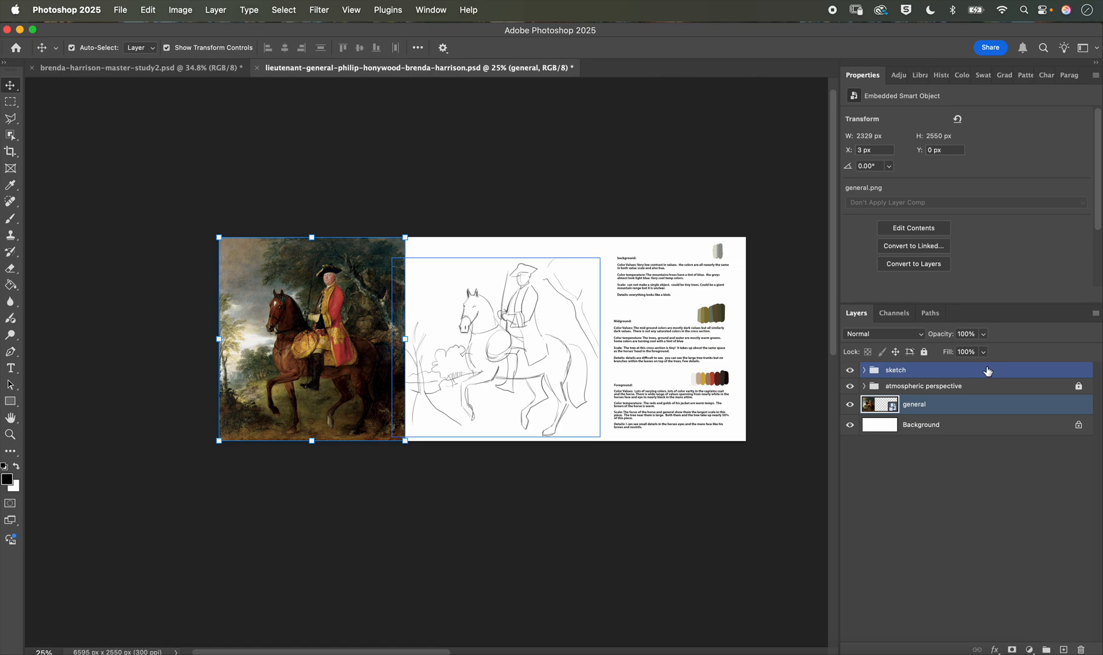
left_click(924, 352)
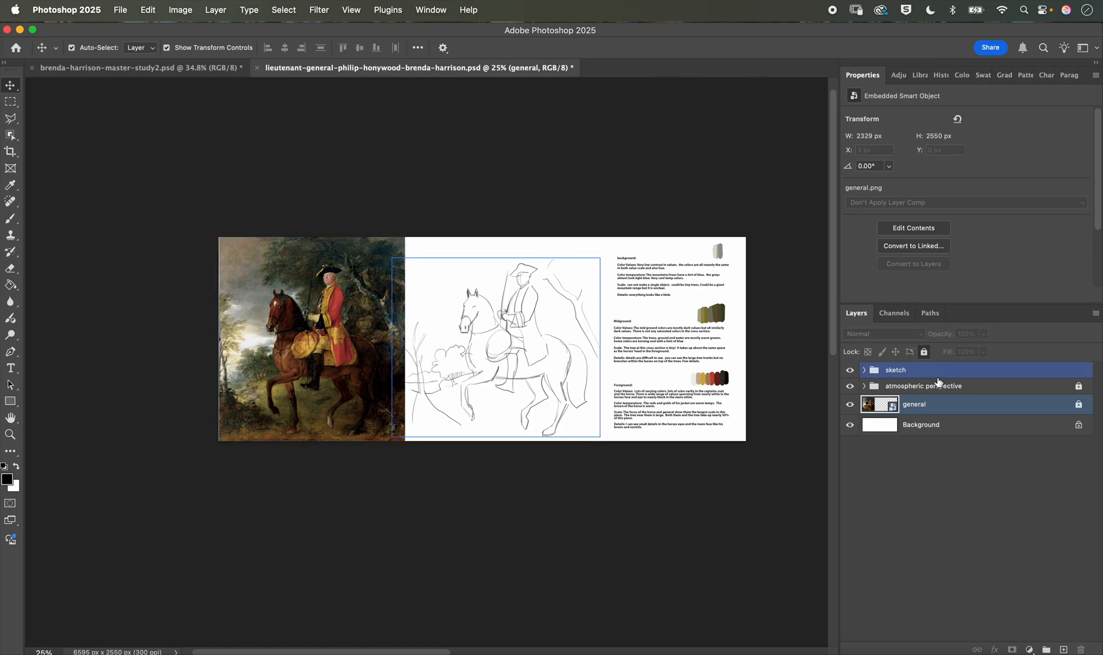
left_click(1046, 649)
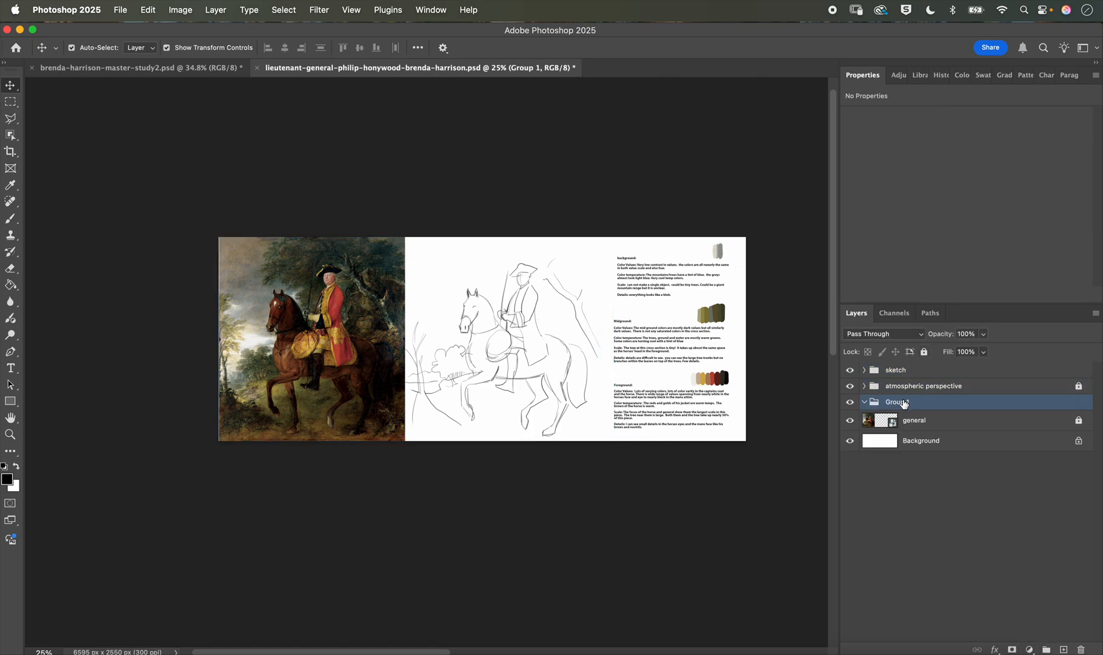
left_click_drag(904, 404, 899, 383)
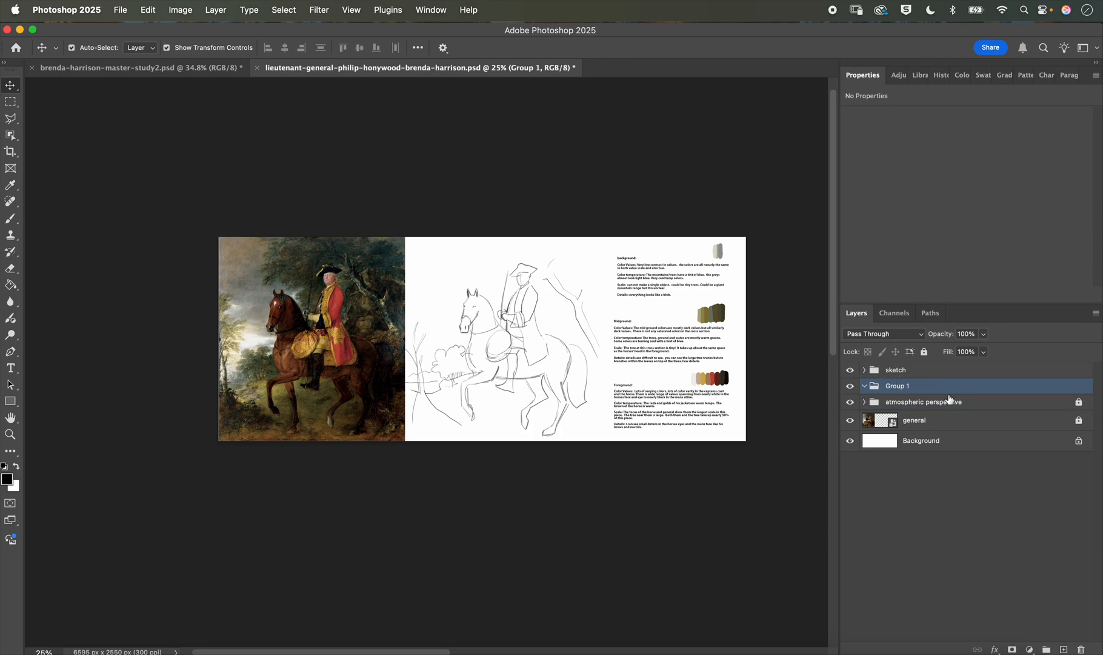
double_click(893, 389)
type("color")
left_click(895, 401)
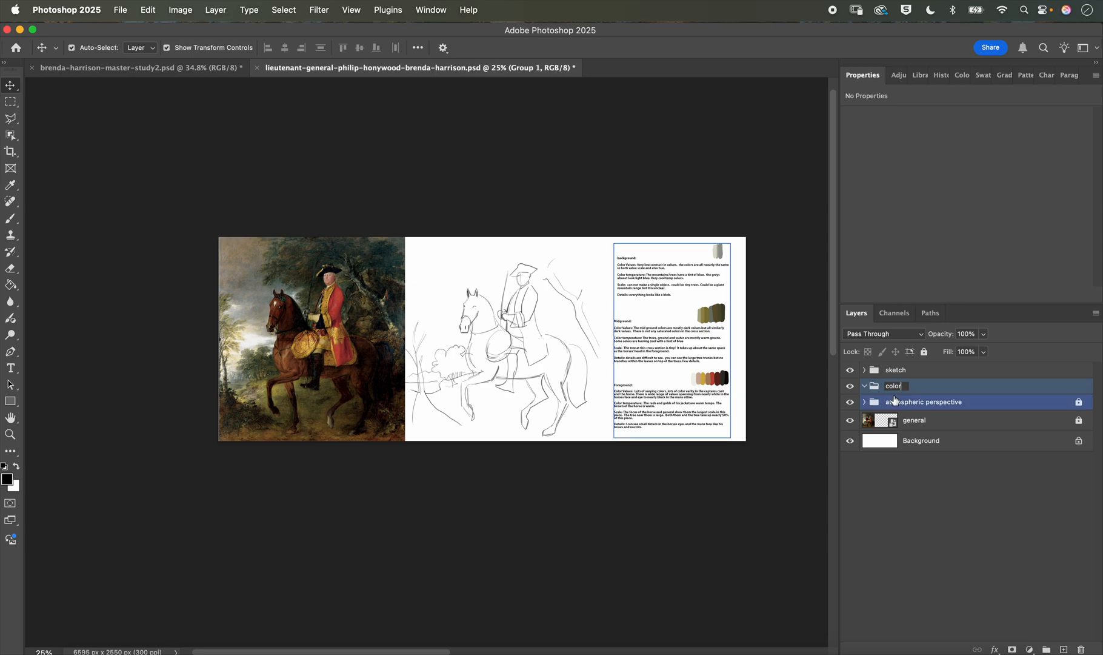
left_click(888, 388)
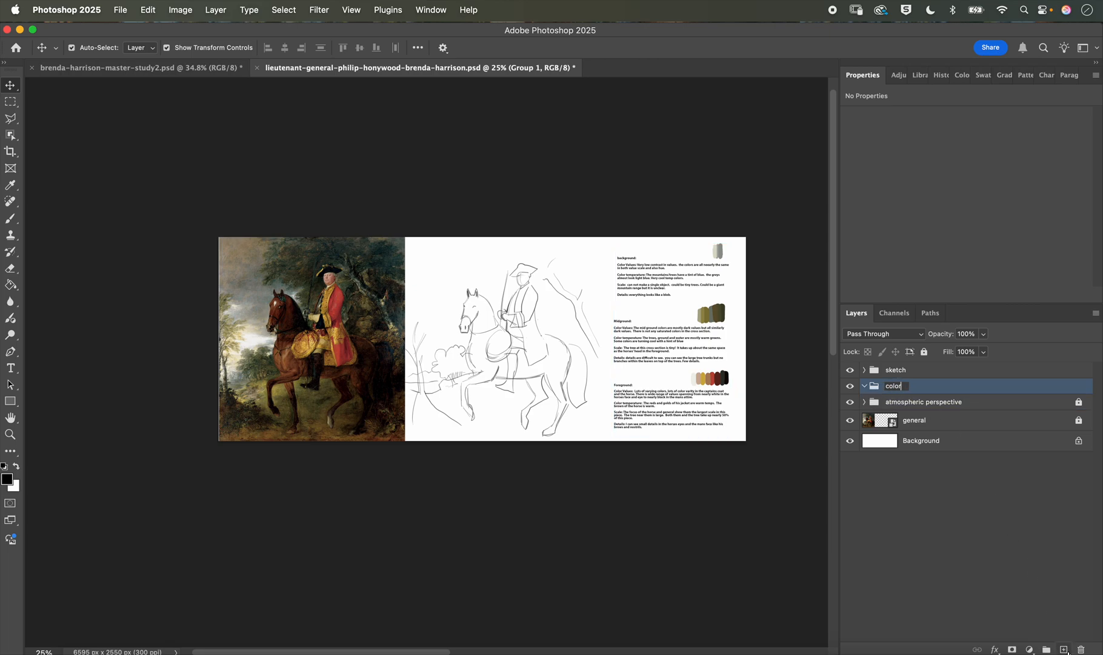
Step: Add three layers inside the color group and name them foreground, midground and background
left_click(1064, 649)
left_click(1064, 649)
left_click(1064, 650)
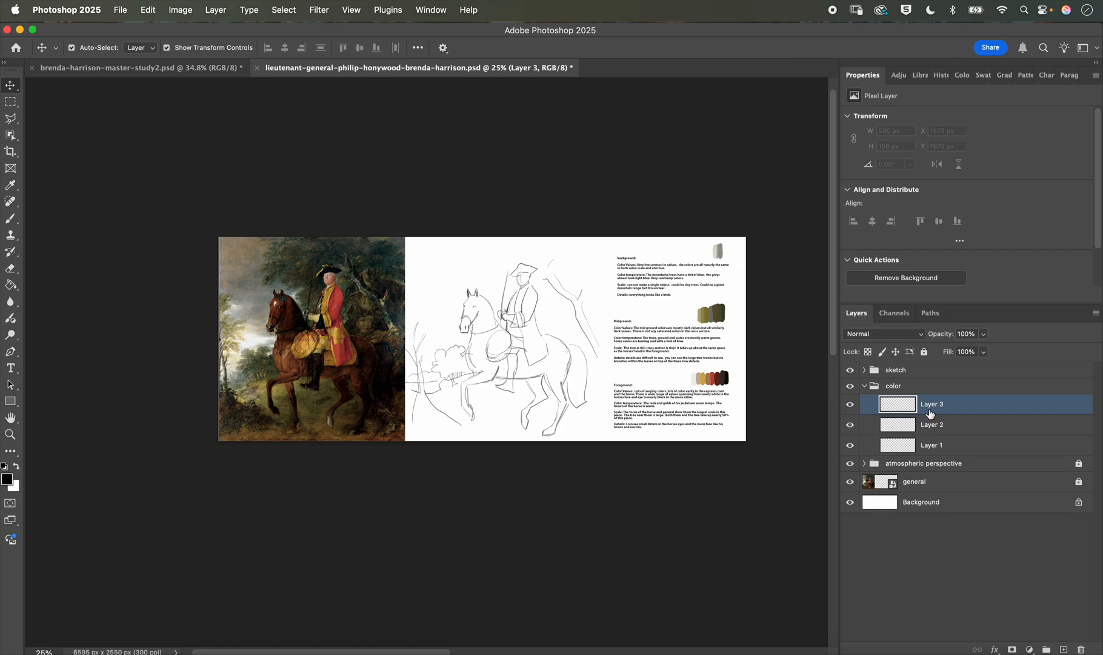
double_click(931, 412)
type("foreground")
left_click(935, 426)
type("midground")
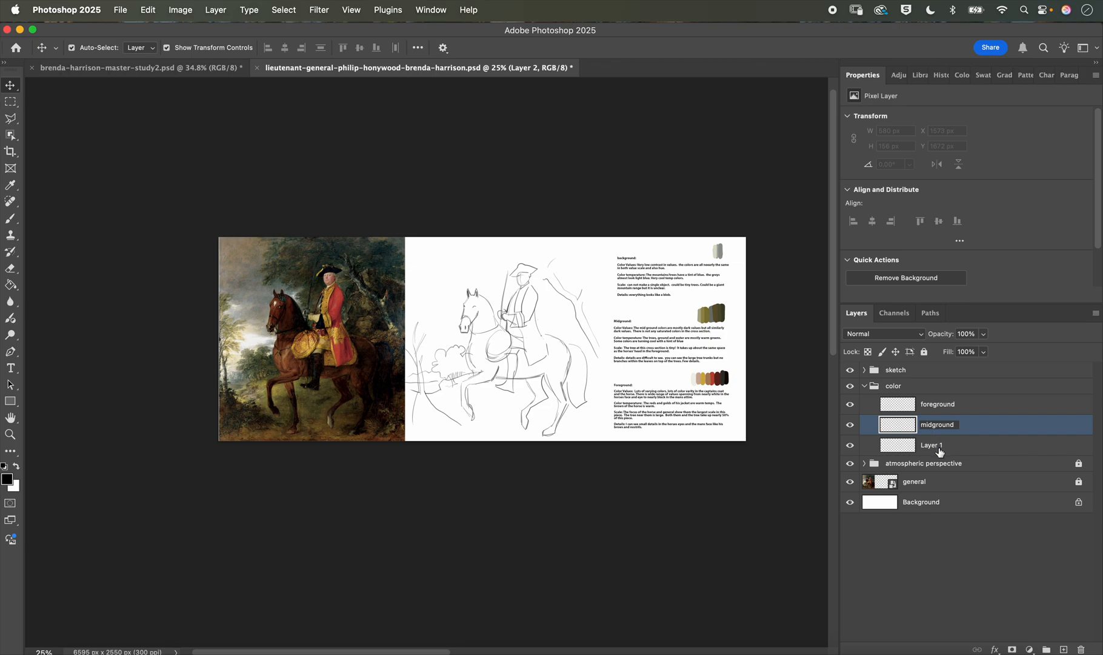
double_click(939, 449)
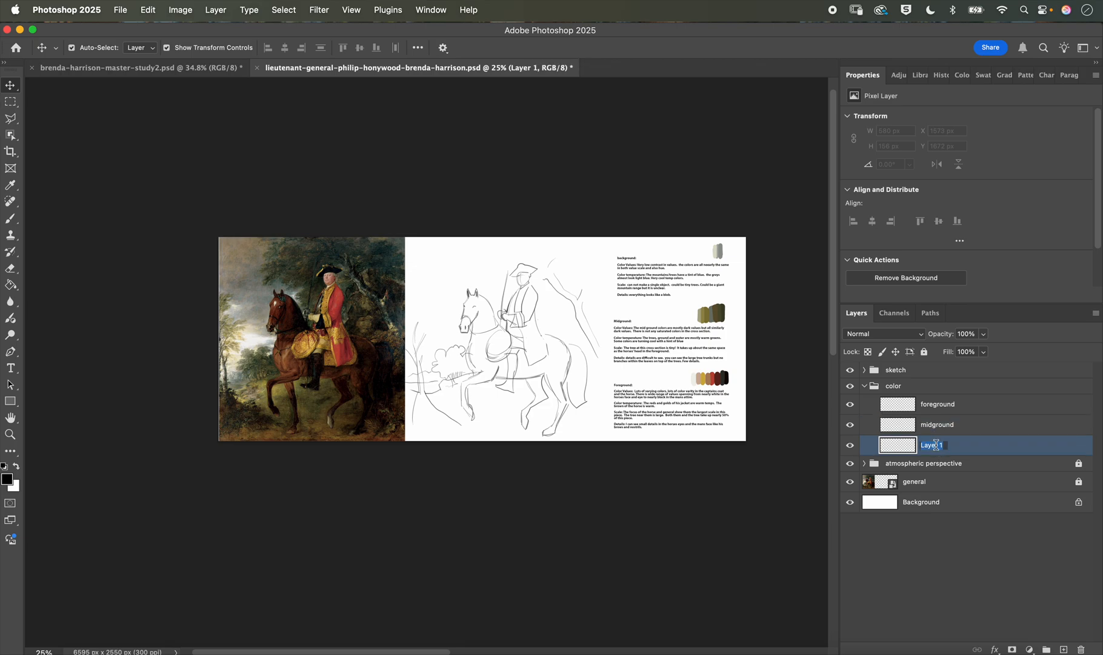
type("background")
key("Return")
Step: On the color group's foreground layer, brush dark brown sampled from the painted horse onto the sketched horse's chest, enlarging the brush to 150
left_click(948, 406)
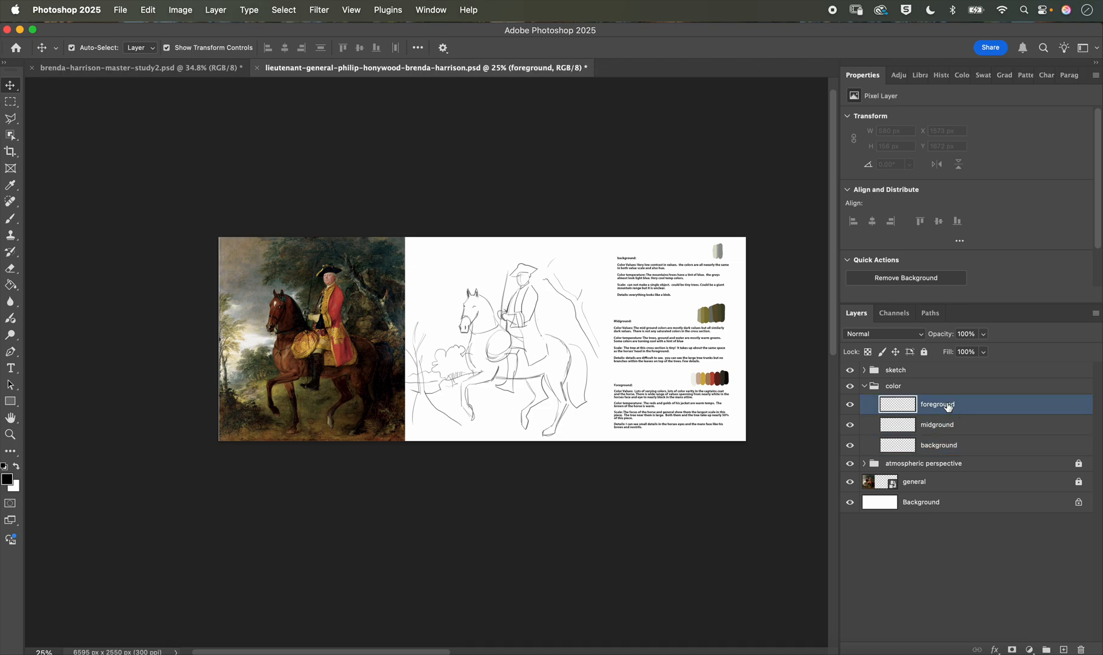
key("super+equal")
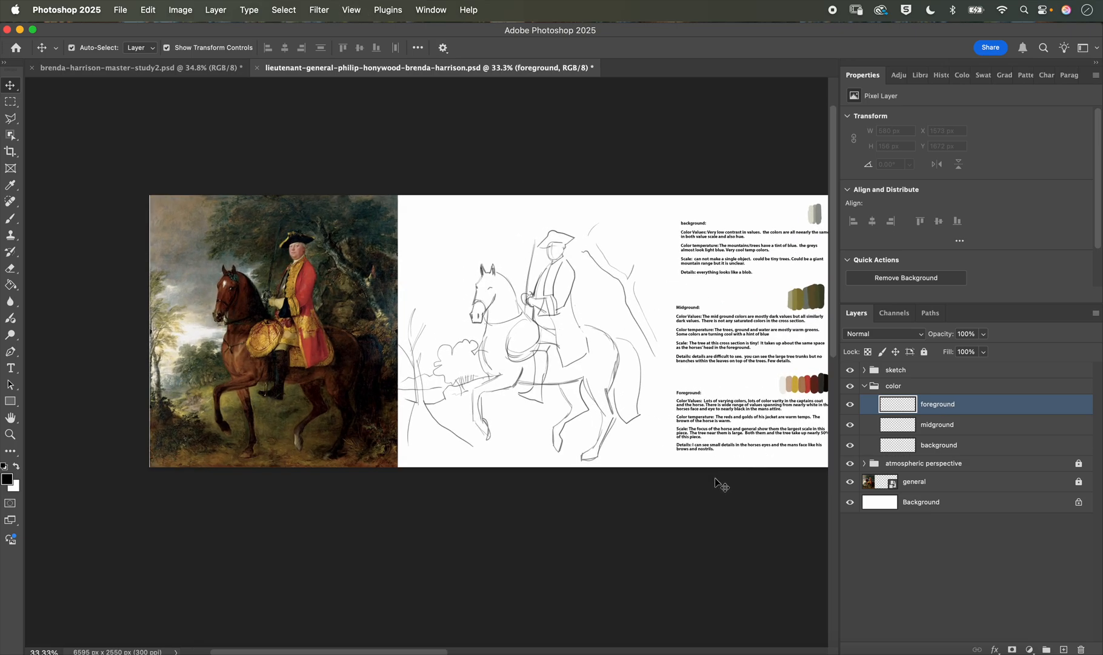
scroll(718, 482, "right", 2)
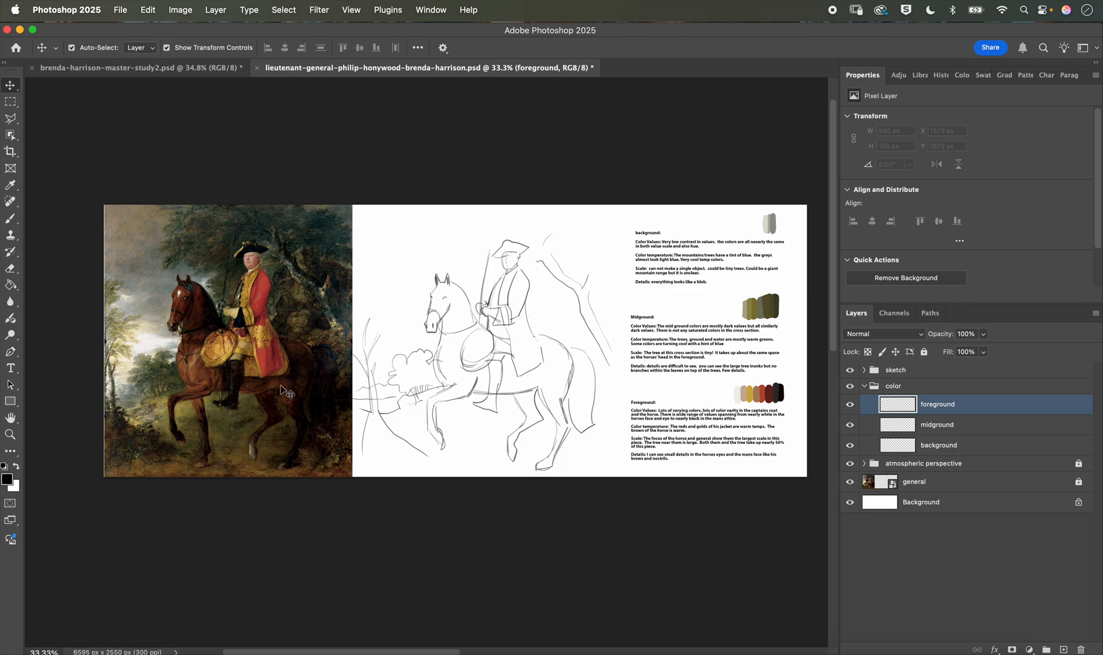
key("super+equal")
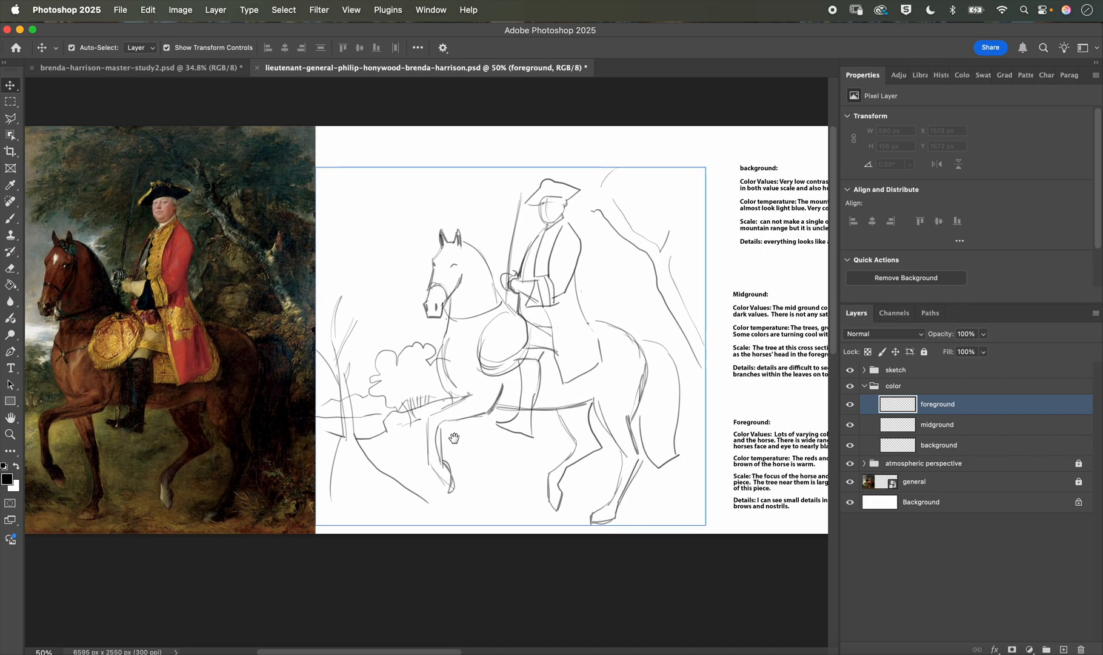
scroll(468, 414, "left", 5)
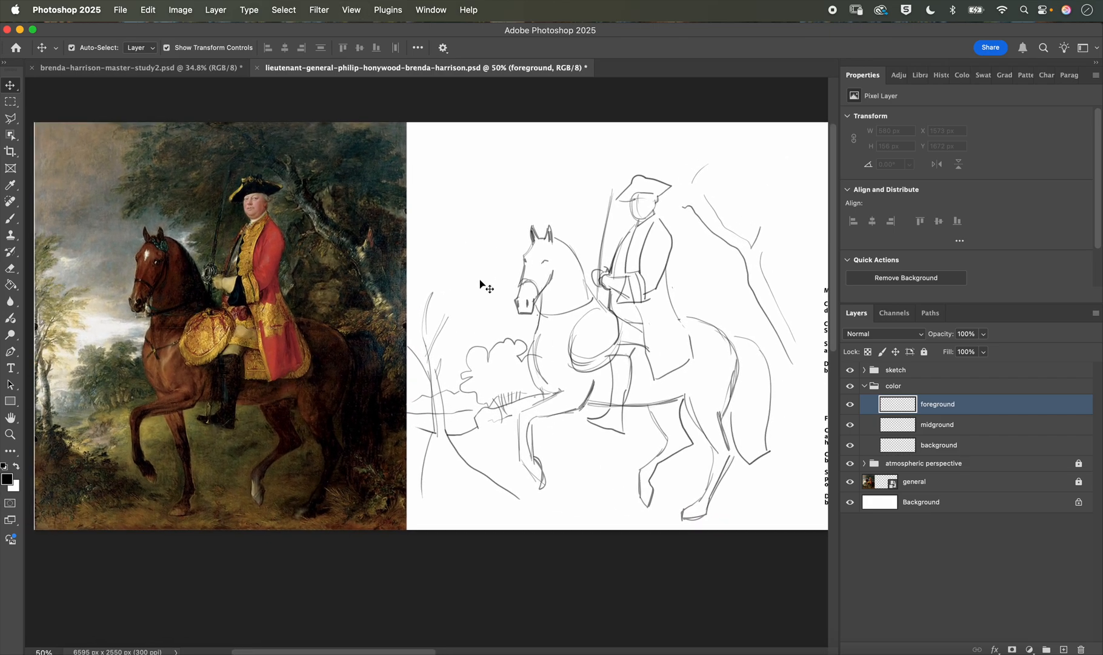
left_click(13, 218)
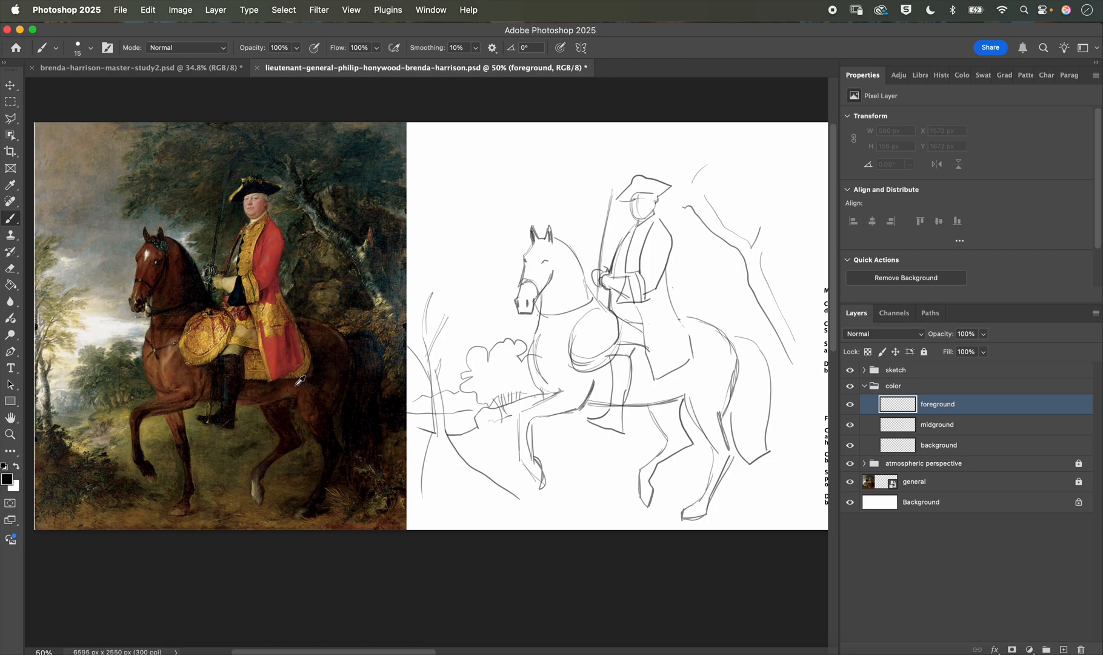
left_click(182, 360, "alt")
left_click_drag(558, 329, 557, 353)
key("bracketright")
key("bracketright")
key("bracketright")
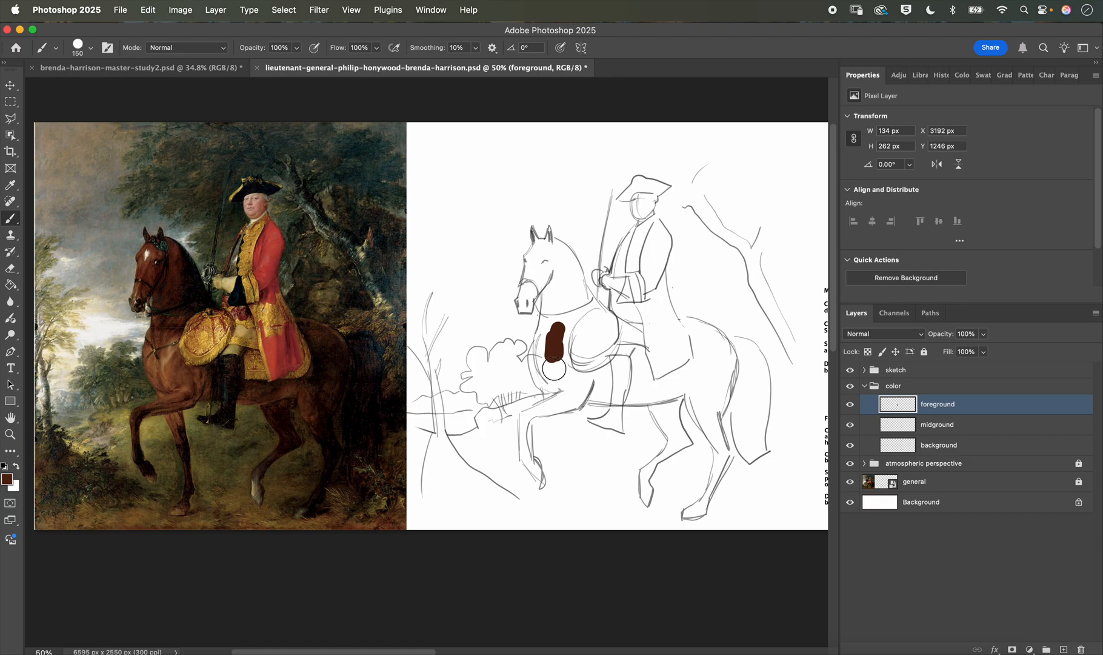
Step: Reduce the brush size to 100, resample a brown from the painted horse's chest, and fill in more of the sketched chest
key("bracketleft")
key("bracketleft")
left_click(182, 362, "alt")
mouse_move(561, 329)
left_mouse_down()
mouse_move(556, 369)
mouse_move(553, 335)
mouse_move(545, 366)
mouse_move(541, 343)
mouse_move(559, 390)
left_mouse_up()
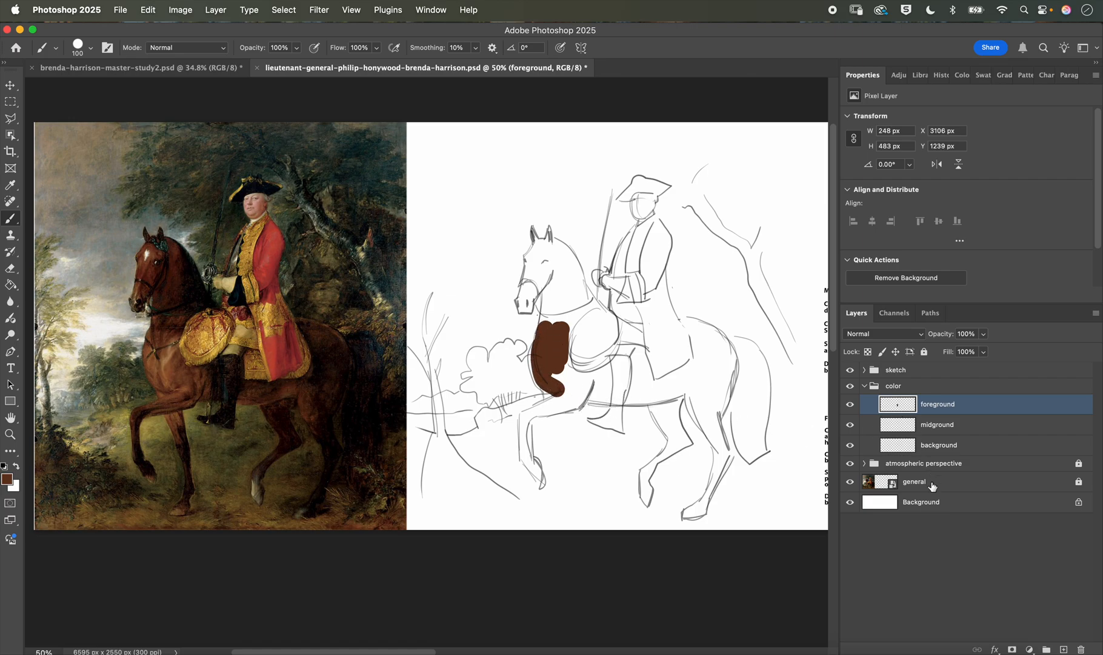
Step: Target the sketch group's foreground layer and turn on the brush's pressure opacity, airbrush build-up and pressure size options
left_click(865, 370)
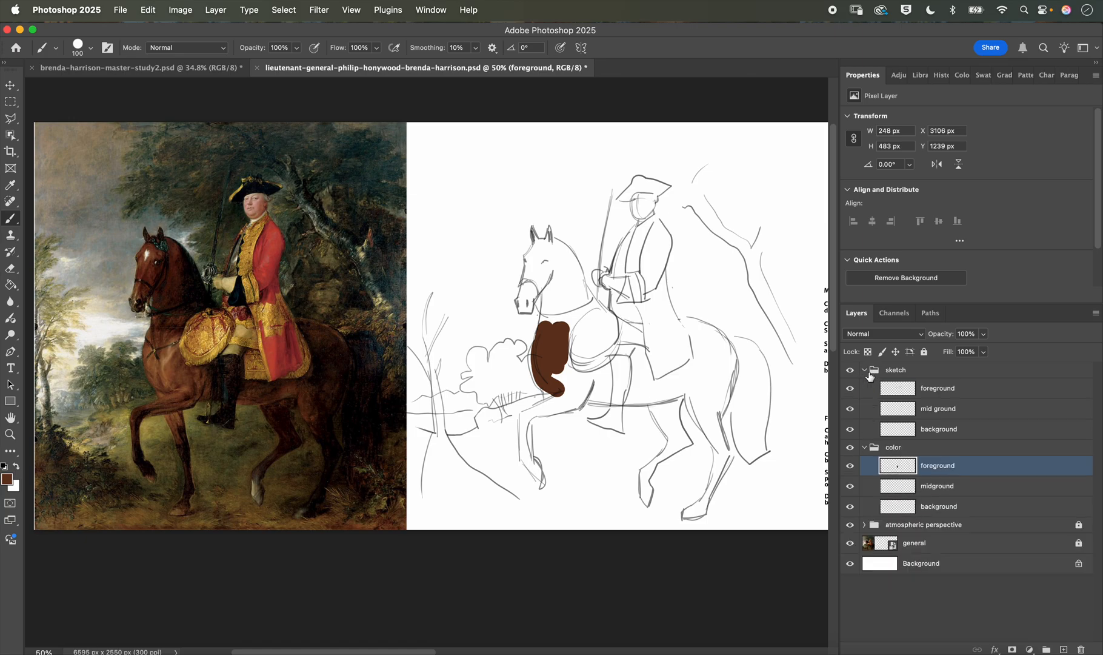
left_click(936, 391)
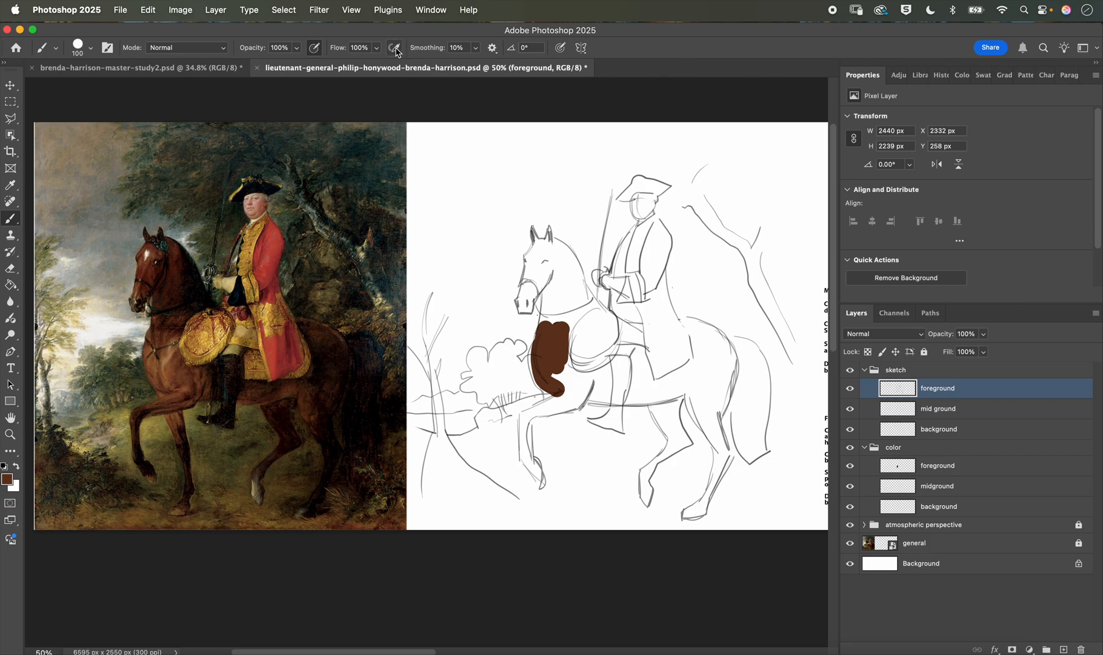
left_click(560, 47)
Step: Unlock the general painting layer and move the painting beneath the sketch so its figures line up with the drawn lines
left_click(935, 545)
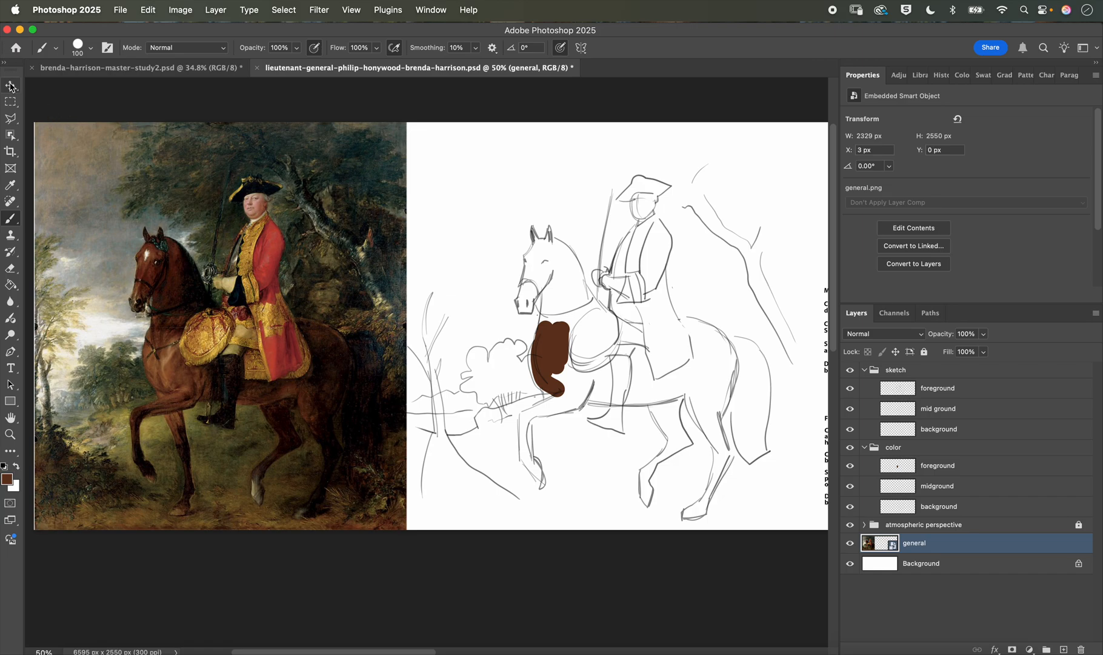
key("v")
mouse_move(203, 327)
left_mouse_down()
mouse_move(306, 330)
mouse_move(574, 373)
mouse_move(511, 379)
mouse_move(585, 379)
left_mouse_up()
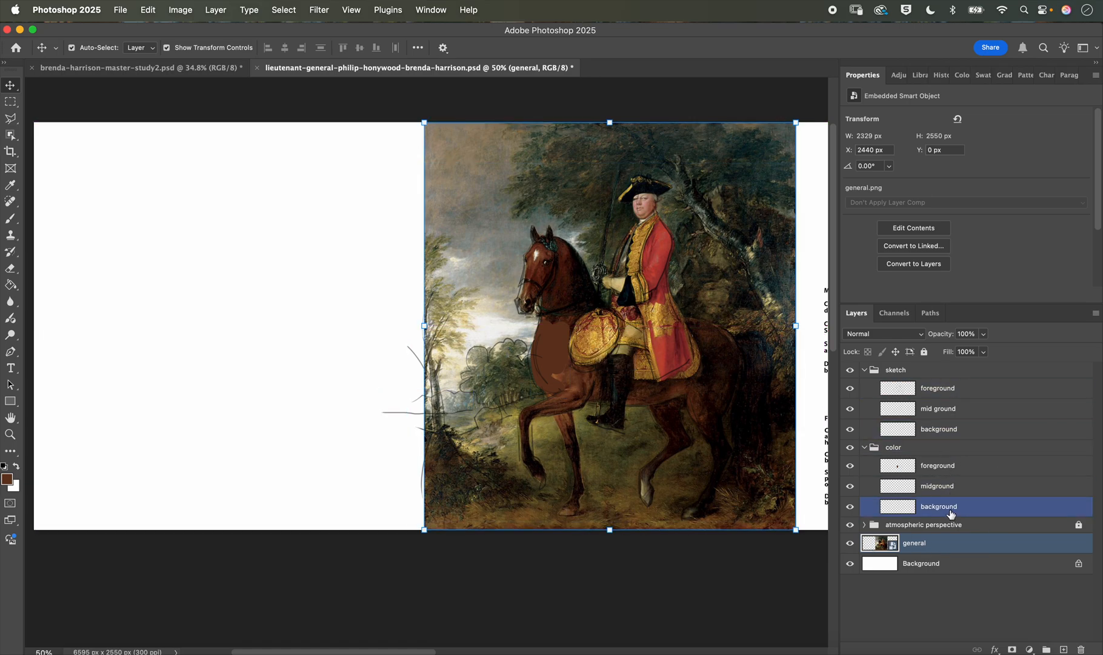
Step: On the sketch group's foreground layer, trace the horse's standing front leg in black with the brush reduced to 15
left_click(942, 388)
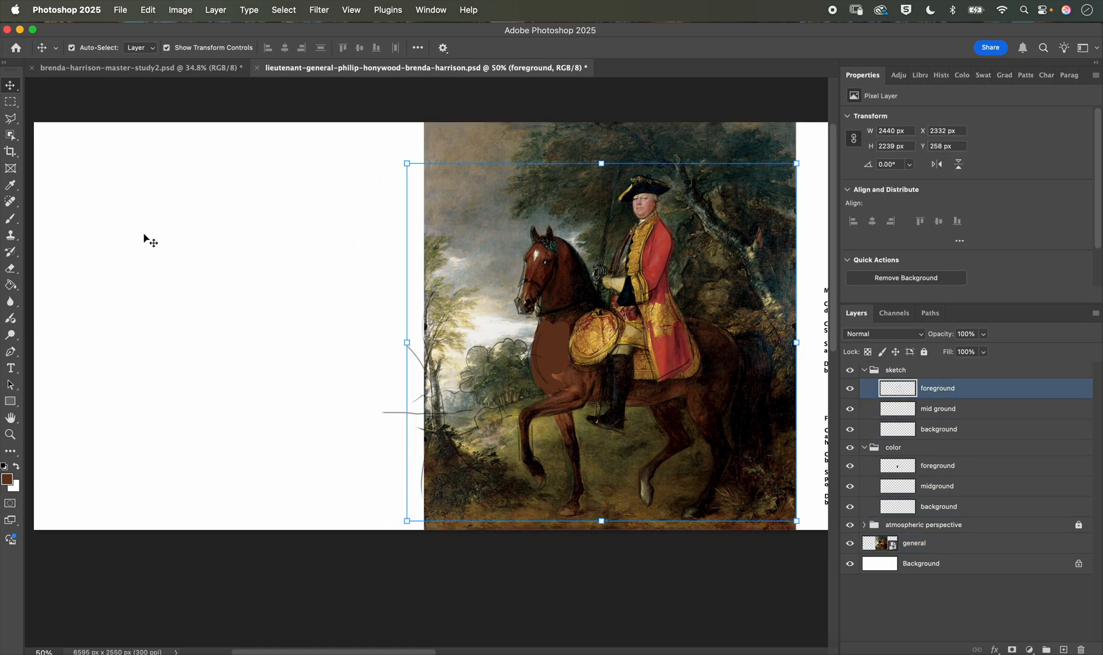
left_click(11, 218)
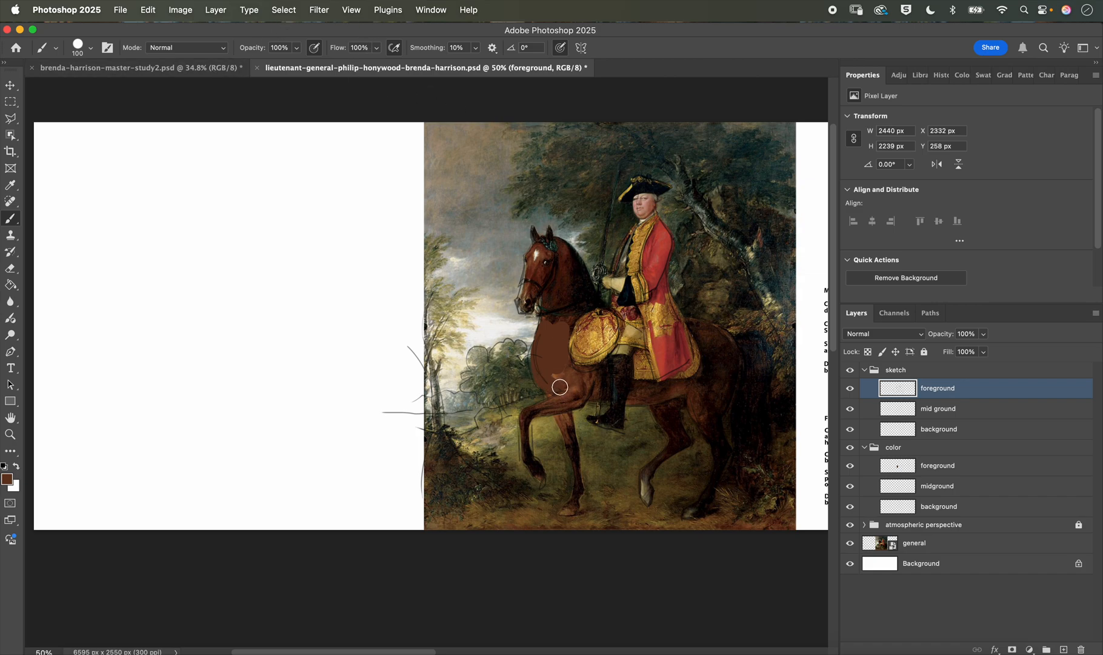
key("bracketleft")
key("bracketleft")
key("bracketleft")
Step: Move the general painting back beside the sketch, flush with the canvas's left edge, and lock its layer
left_click(957, 540)
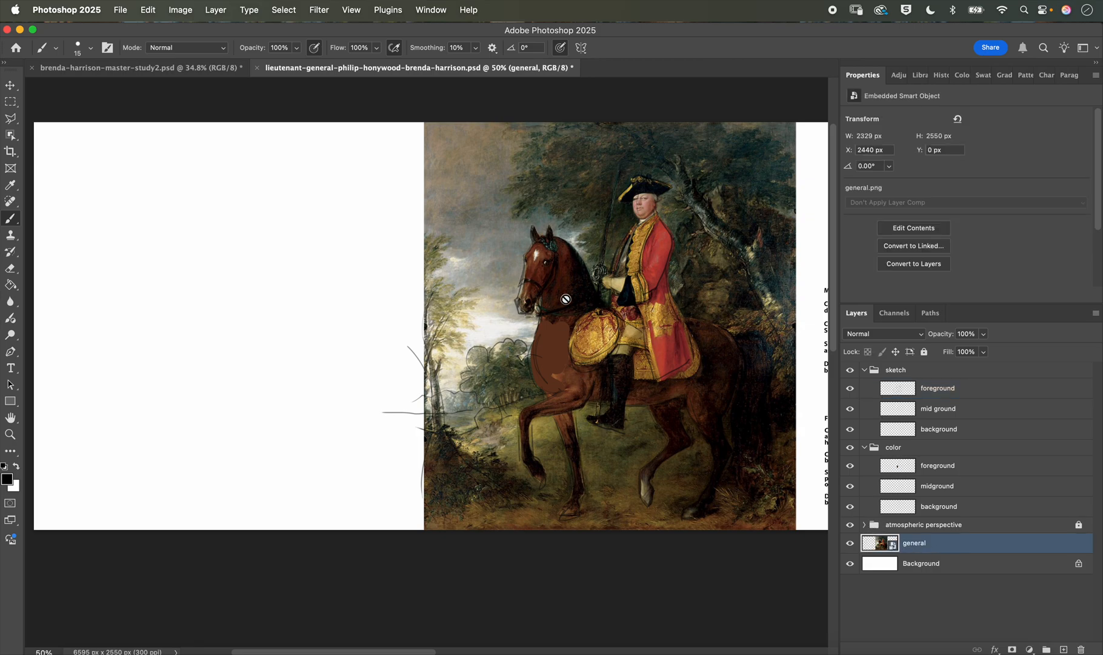
key("v")
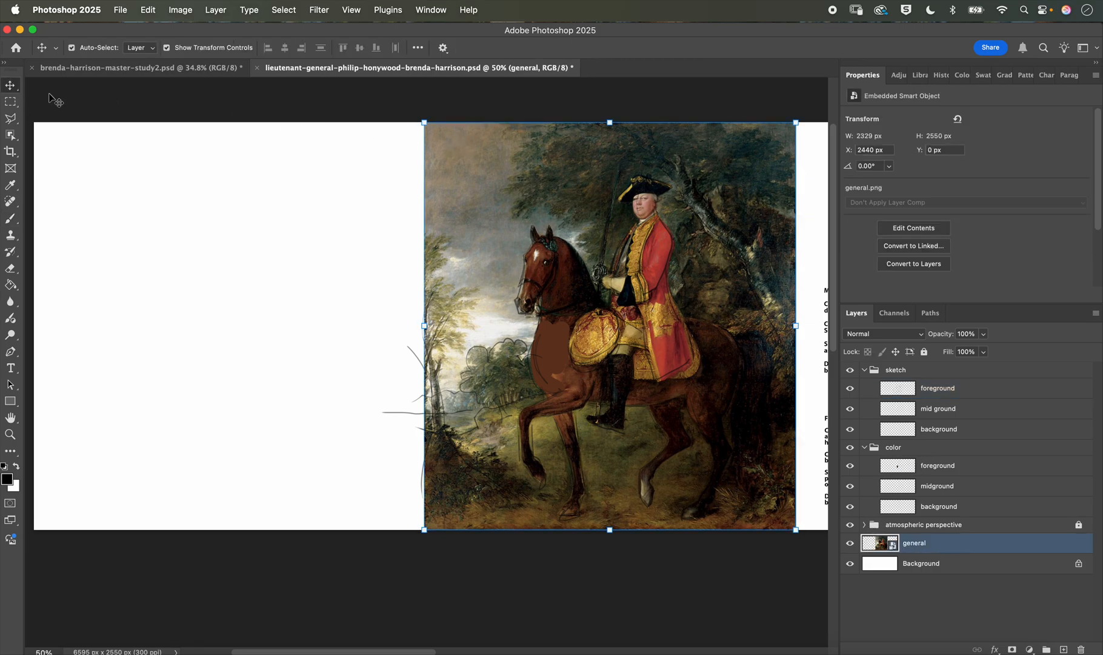
left_click_drag(585, 200, 194, 204)
left_click(935, 553)
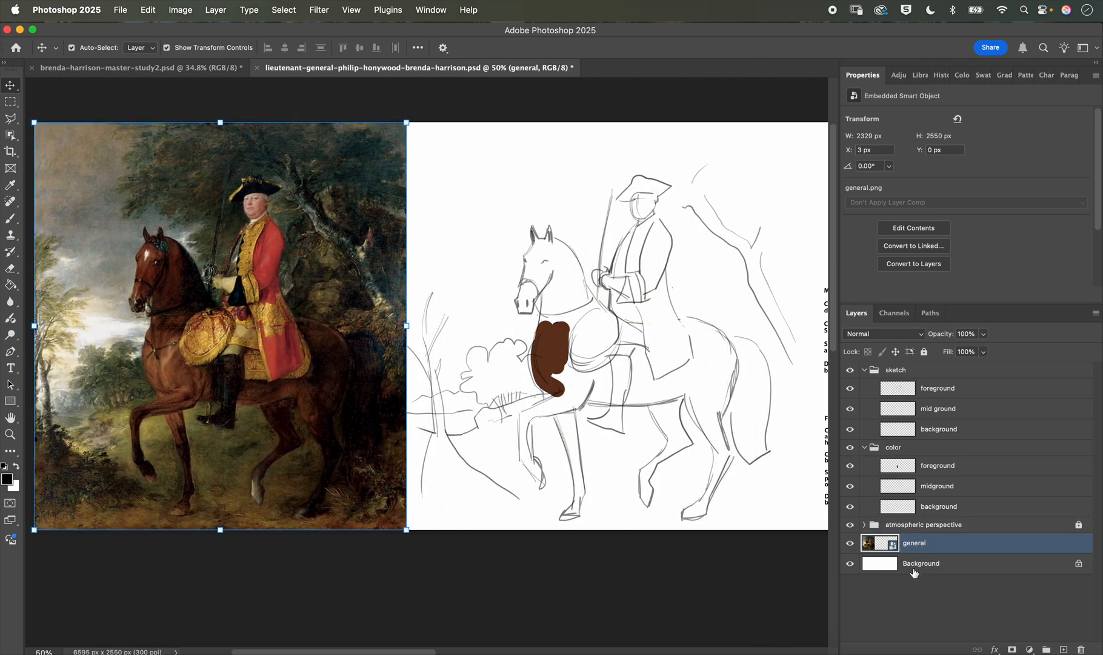
left_click(934, 465, "super")
left_click(933, 465, "super")
Step: Lock the whole sketch group
left_click(924, 392, "super")
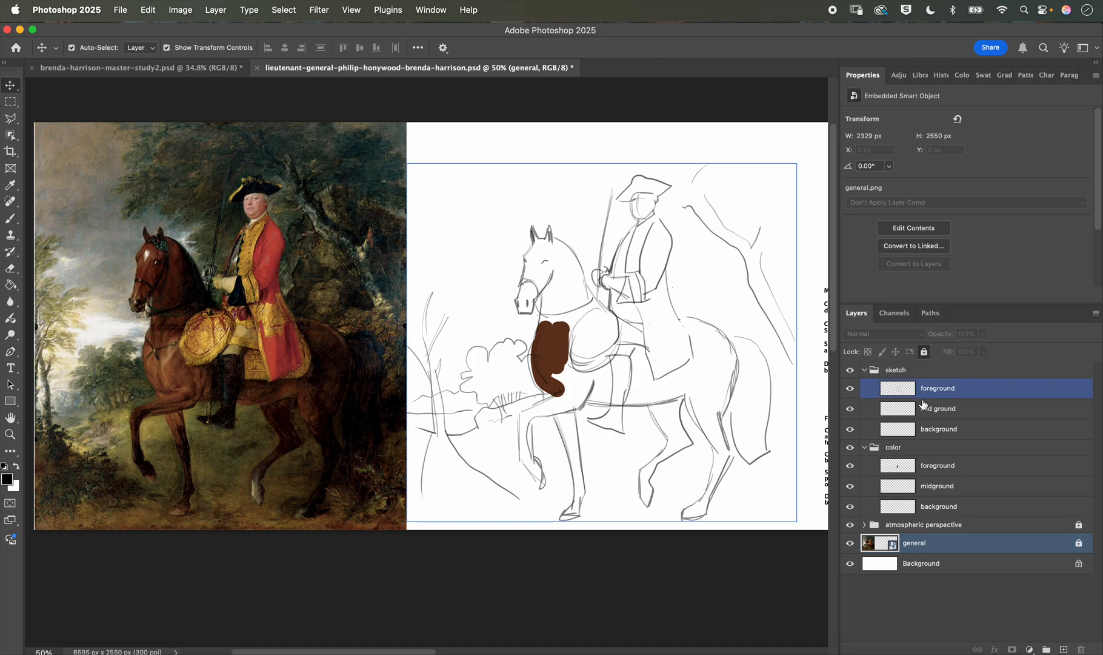
left_click(924, 373, "super")
left_click(936, 371)
left_click(923, 352)
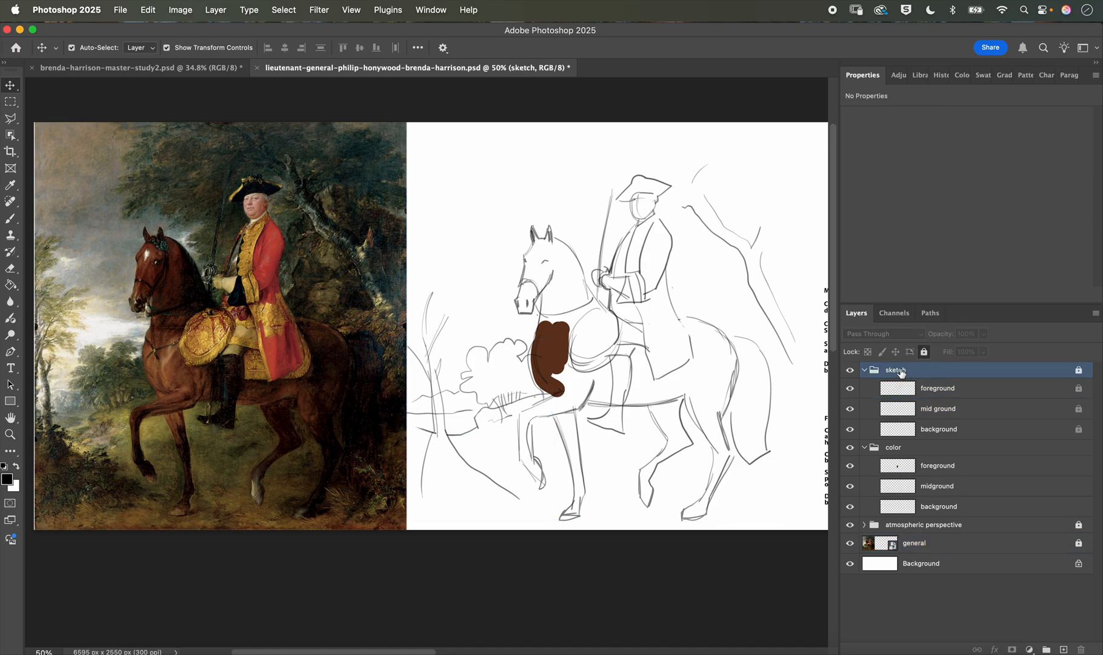
Step: On the color group's foreground layer, resample the chest brown and fill the sketched horse's legs and body, enlarging the brush to 125
left_click(933, 465, "super")
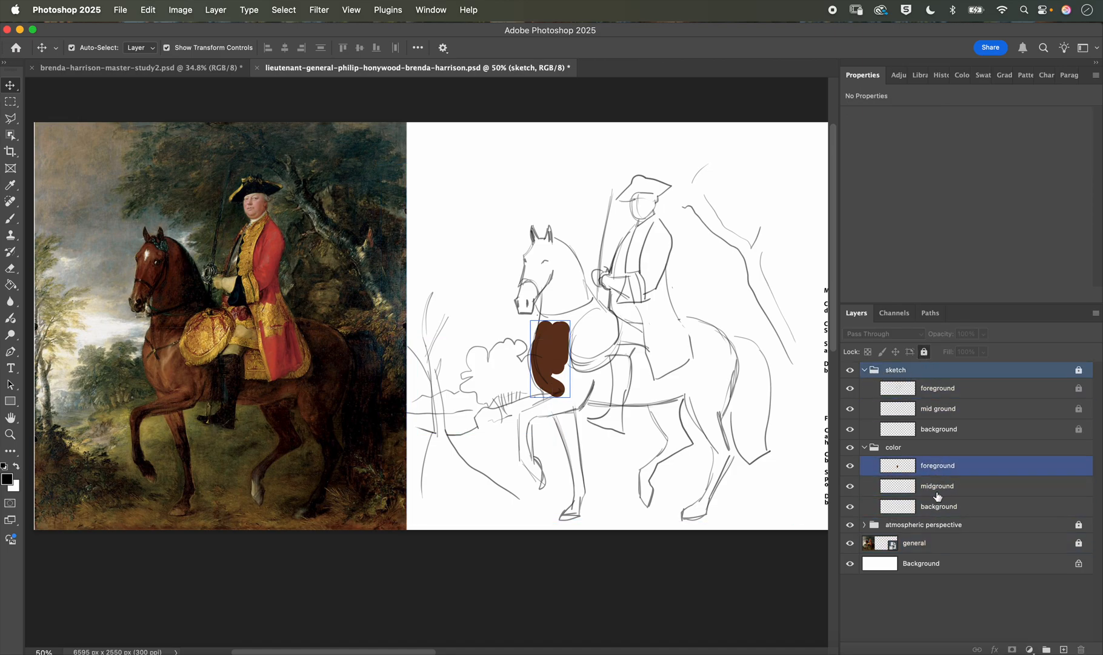
left_click(932, 472)
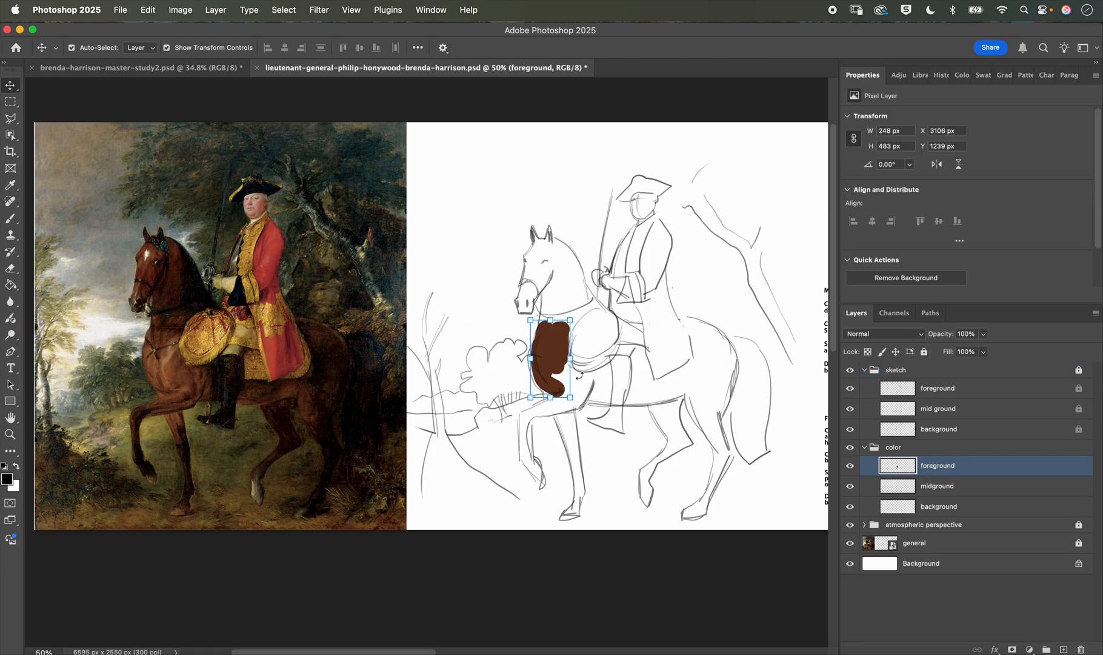
key("b")
left_click(558, 349, "alt")
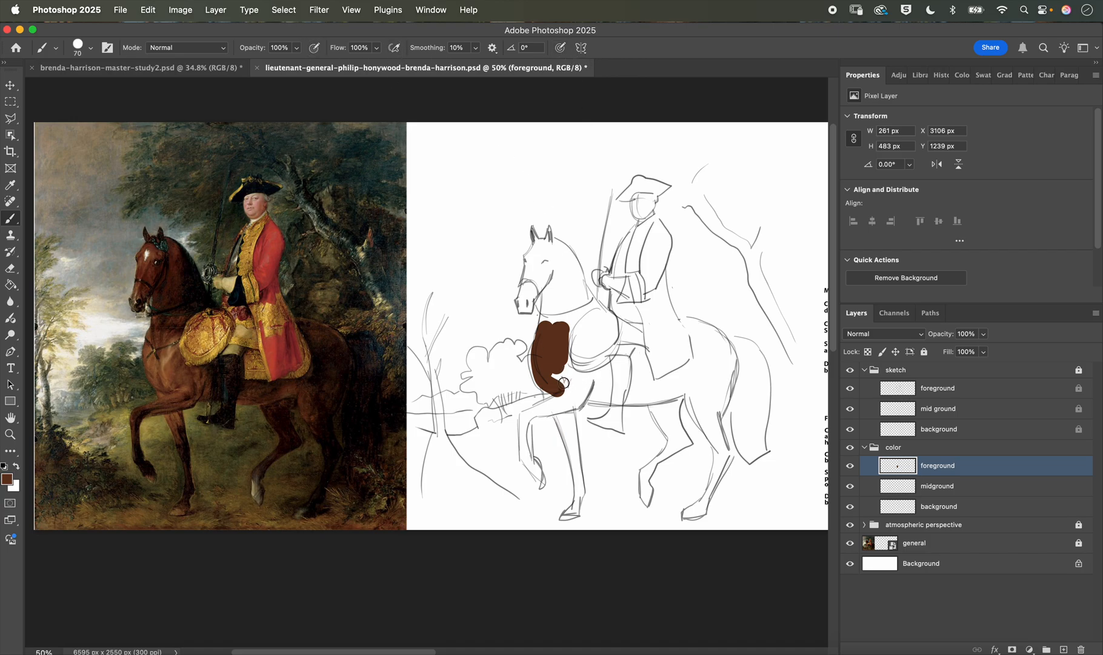
key("bracketright")
mouse_move(572, 508)
left_mouse_down()
mouse_move(556, 399)
mouse_move(572, 438)
mouse_move(572, 419)
mouse_move(576, 483)
mouse_move(525, 436)
mouse_move(526, 454)
mouse_move(538, 474)
mouse_move(525, 415)
mouse_move(573, 400)
mouse_move(531, 412)
mouse_move(582, 383)
mouse_move(561, 405)
mouse_move(583, 396)
mouse_move(554, 384)
mouse_move(604, 375)
mouse_move(585, 395)
mouse_move(627, 398)
mouse_move(692, 387)
mouse_move(668, 406)
mouse_move(670, 426)
mouse_move(655, 409)
mouse_move(667, 402)
mouse_move(683, 440)
mouse_move(649, 469)
mouse_move(679, 446)
mouse_move(644, 480)
mouse_move(646, 493)
mouse_move(642, 476)
mouse_move(645, 505)
left_mouse_up()
mouse_move(700, 395)
left_mouse_down()
mouse_move(717, 449)
mouse_move(704, 511)
mouse_move(688, 515)
mouse_move(723, 446)
mouse_move(722, 456)
mouse_move(707, 398)
mouse_move(711, 413)
mouse_move(723, 377)
mouse_move(722, 386)
mouse_move(710, 338)
mouse_move(682, 328)
mouse_move(722, 347)
mouse_move(727, 372)
mouse_move(708, 403)
mouse_move(696, 359)
mouse_move(669, 352)
mouse_move(700, 354)
mouse_move(711, 378)
mouse_move(697, 370)
mouse_move(703, 359)
mouse_move(634, 384)
mouse_move(609, 380)
mouse_move(608, 355)
mouse_move(608, 386)
mouse_move(629, 390)
mouse_move(638, 357)
mouse_move(636, 372)
mouse_move(685, 385)
left_mouse_up()
key("bracketright")
key("bracketright")
key("bracketright")
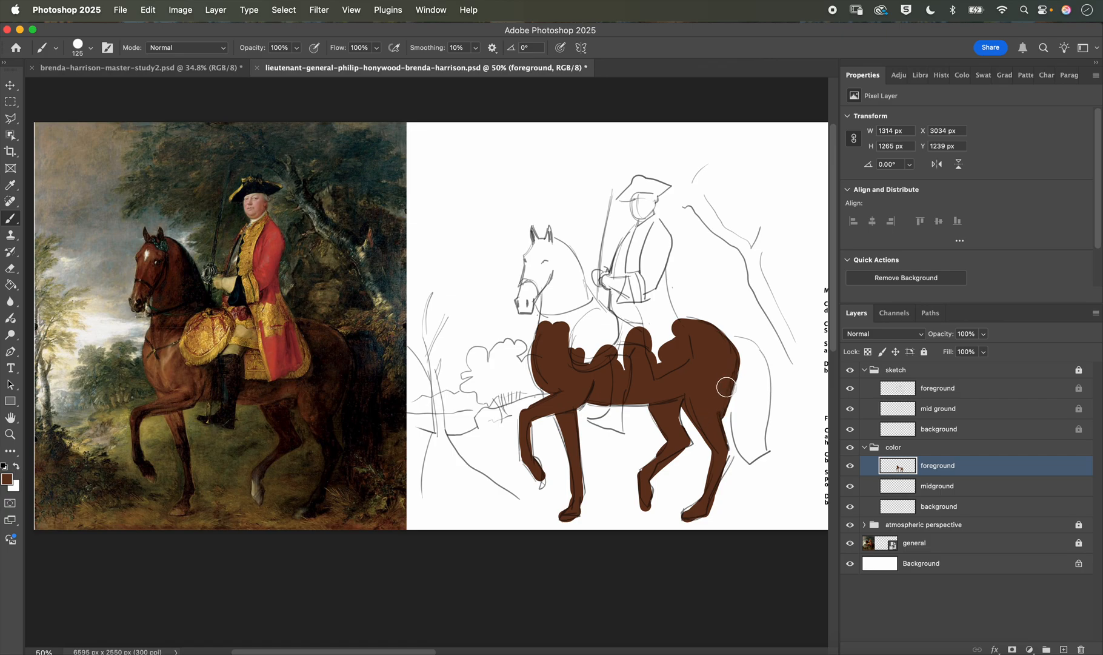
Step: Fill the sketched horse's neck, head and ears with the same brown, reducing the brush to 40 for the small areas
left_click_drag(546, 327, 553, 277)
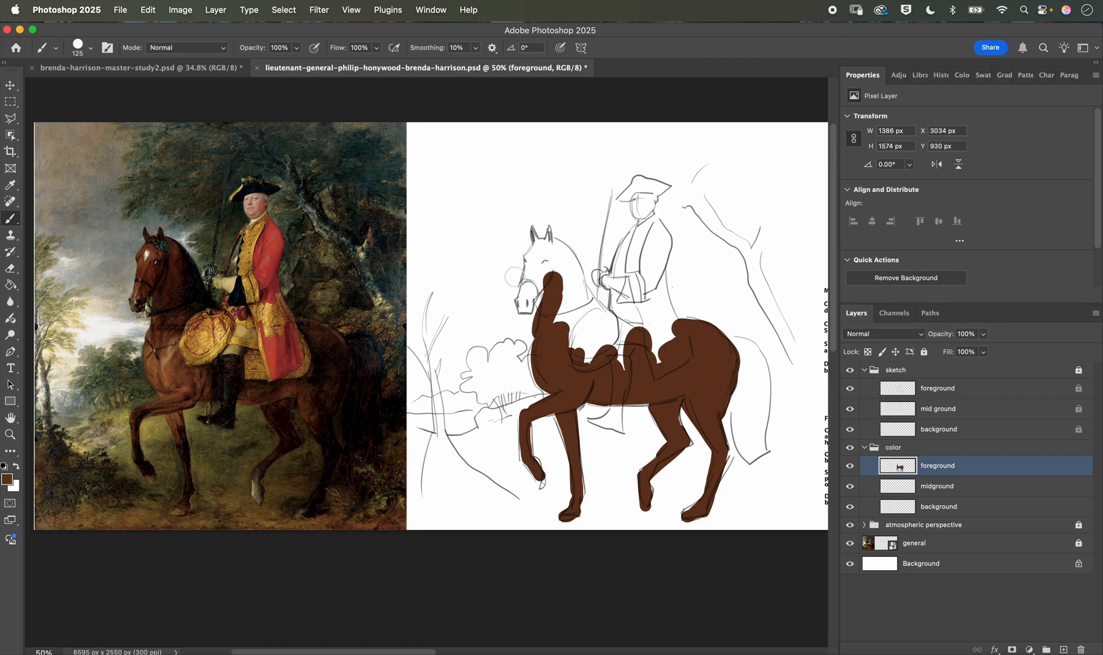
left_click(18, 271)
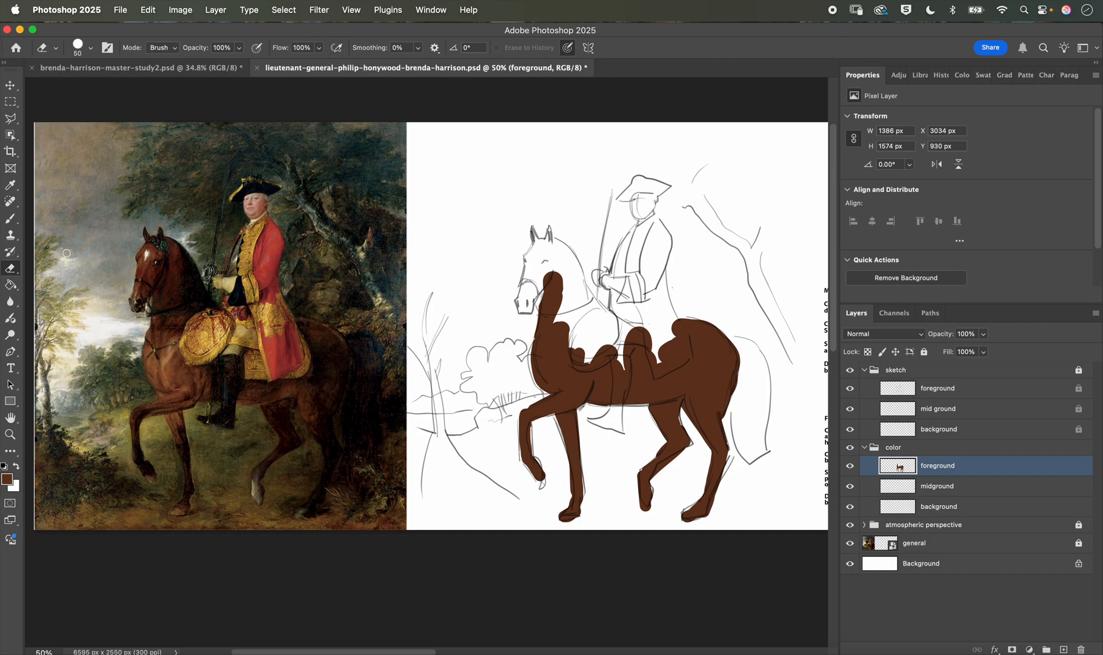
left_click(10, 218)
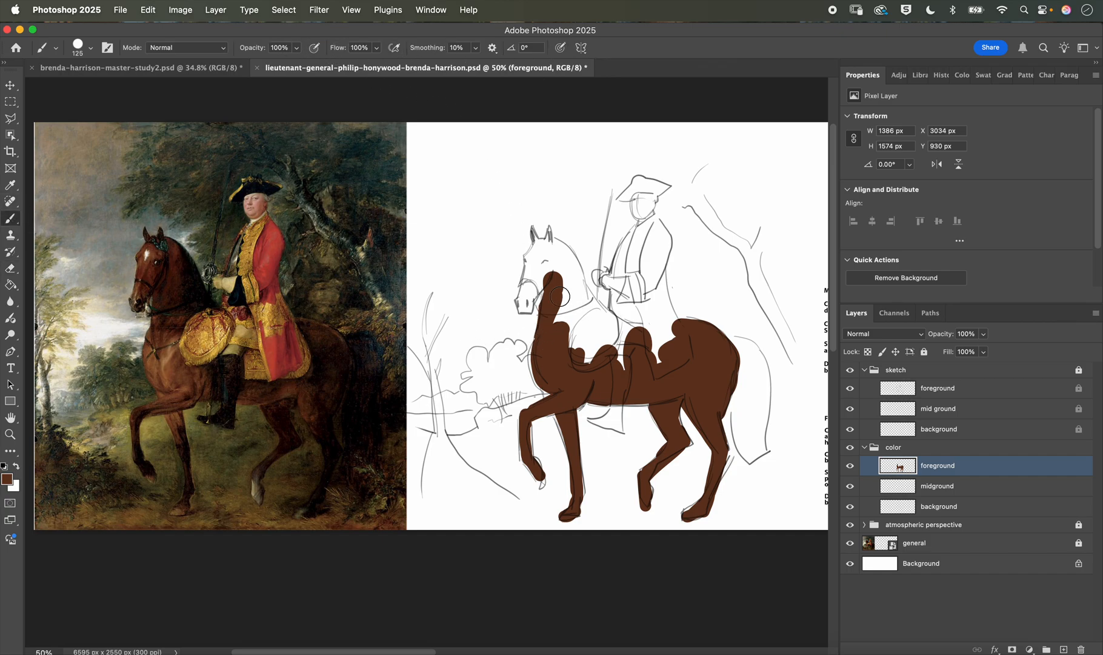
mouse_move(557, 282)
left_mouse_down()
mouse_move(556, 320)
mouse_move(591, 311)
mouse_move(564, 258)
mouse_move(558, 252)
mouse_move(574, 287)
mouse_move(555, 251)
mouse_move(541, 250)
mouse_move(535, 257)
mouse_move(551, 263)
mouse_move(535, 267)
mouse_move(525, 305)
mouse_move(557, 268)
mouse_move(573, 286)
mouse_move(532, 229)
mouse_move(539, 244)
mouse_move(549, 236)
mouse_move(565, 248)
mouse_move(588, 287)
left_mouse_up()
key("bracketleft")
key("bracketleft")
key("bracketleft")
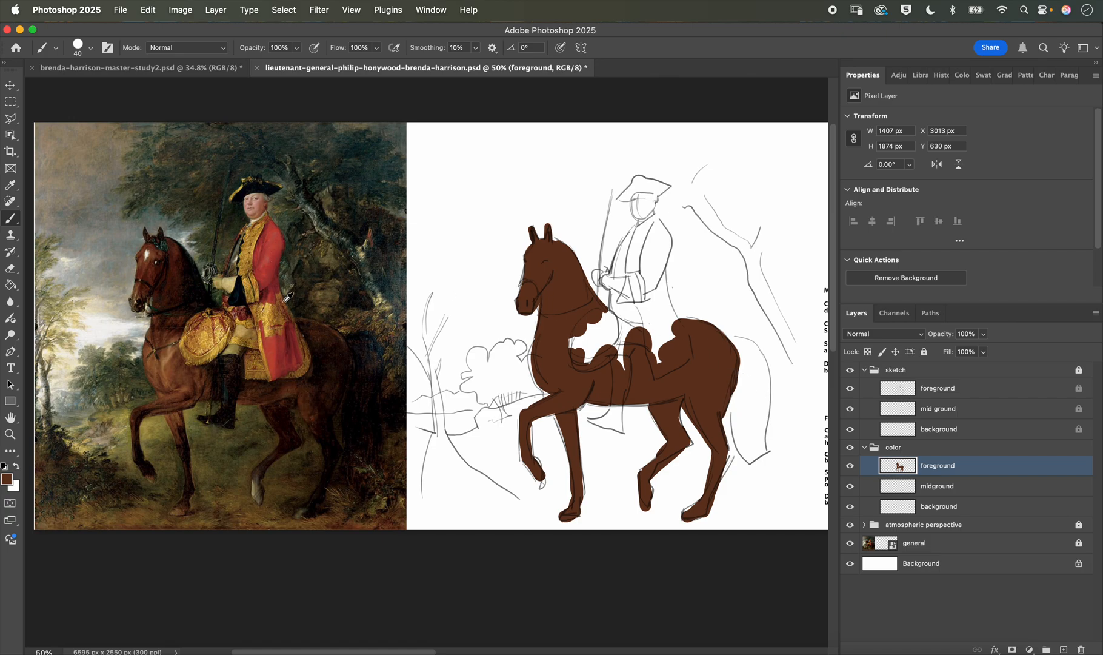
Step: Sample near-black from the painting and fill the rider's boot with a size 60 brush
left_click(236, 380, "alt")
left_click(239, 380, "alt")
left_click_drag(619, 385, 614, 415)
mouse_move(595, 422)
left_mouse_down()
mouse_move(630, 364)
mouse_move(614, 359)
mouse_move(615, 420)
mouse_move(623, 363)
left_mouse_up()
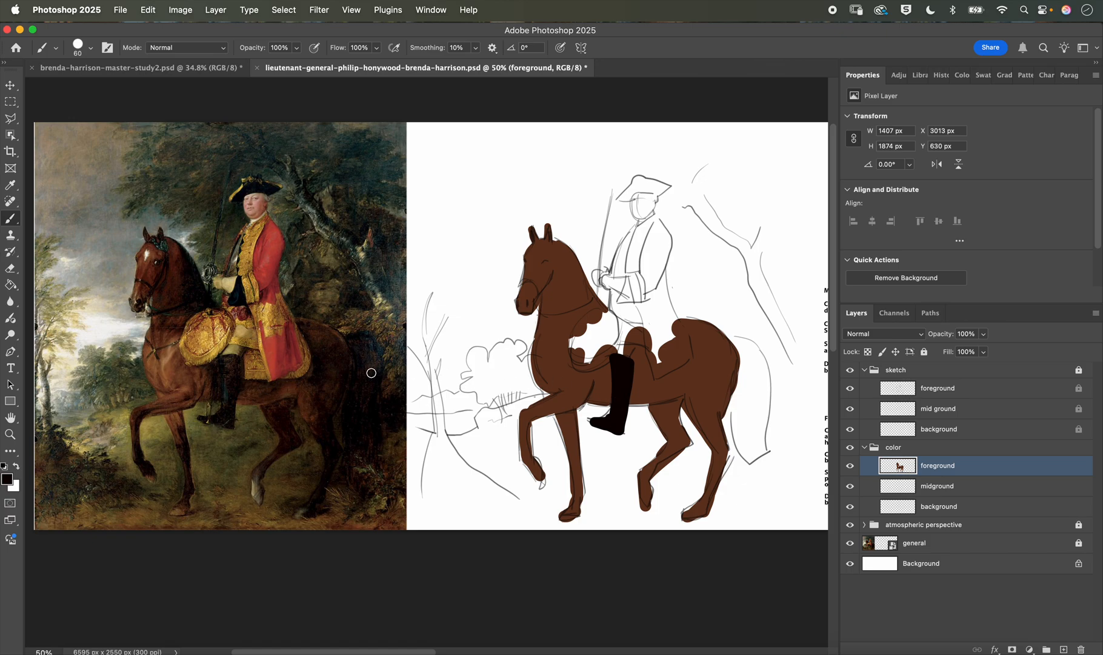
Step: Outline the sketched horse's tail in the same near-black and fill it in with the brush enlarged to 100
mouse_move(740, 372)
left_mouse_down()
mouse_move(741, 449)
mouse_move(759, 474)
left_mouse_up()
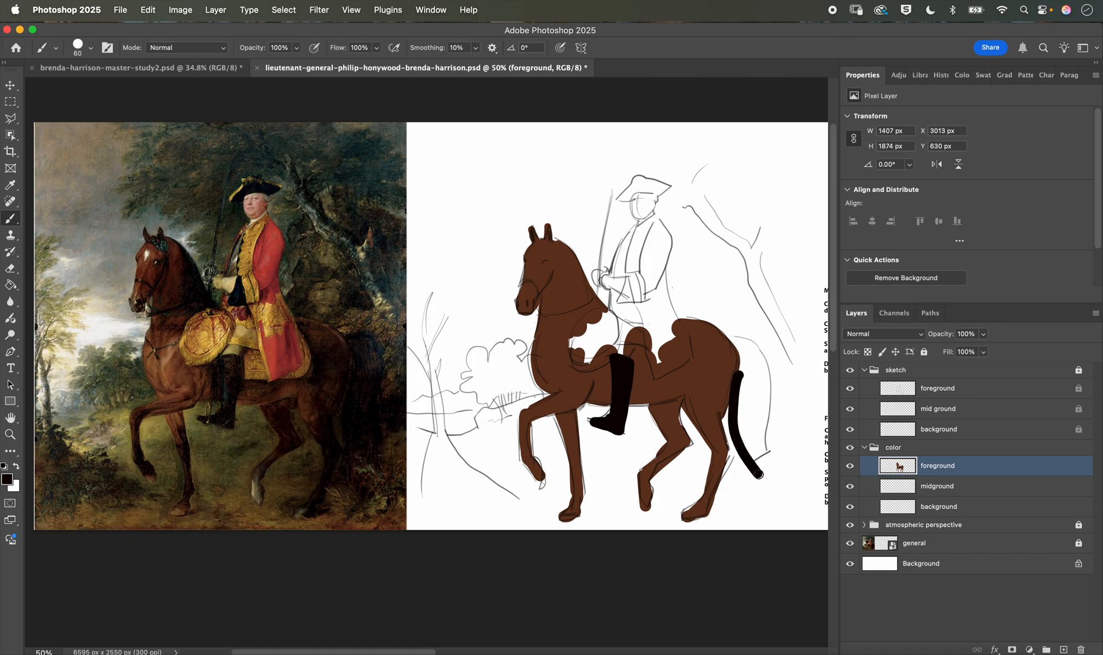
mouse_move(739, 342)
left_mouse_down()
mouse_move(767, 363)
mouse_move(765, 476)
mouse_move(741, 379)
mouse_move(747, 358)
mouse_move(755, 414)
left_mouse_up()
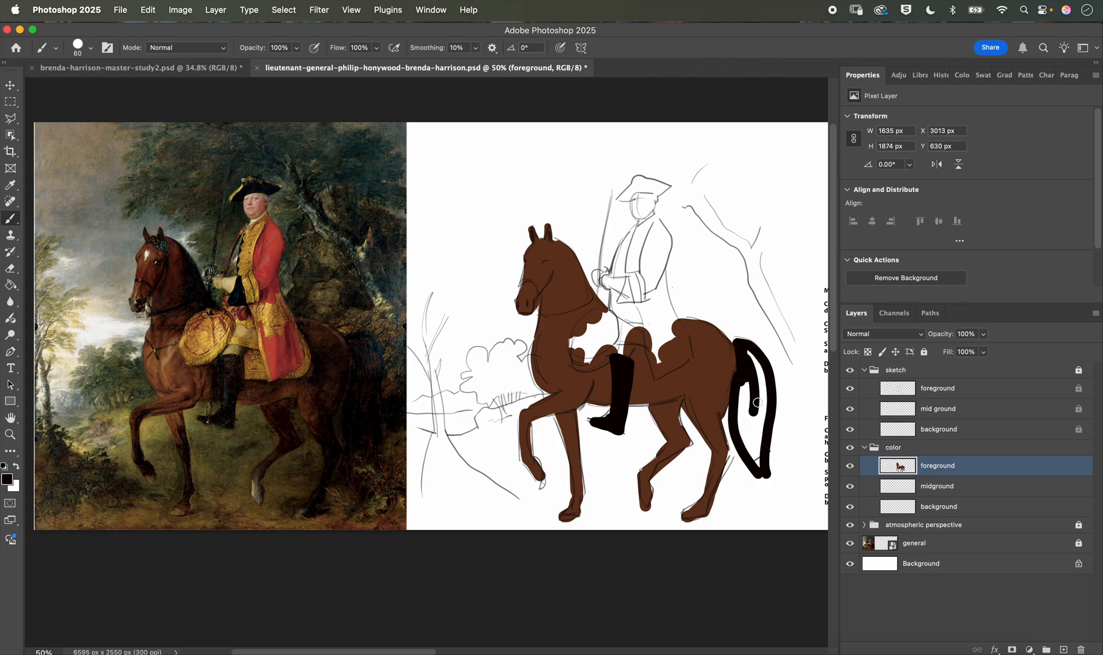
key("bracketright")
key("bracketright")
key("bracketright")
key("bracketright")
mouse_move(746, 353)
left_mouse_down()
mouse_move(761, 385)
mouse_move(754, 443)
mouse_move(746, 423)
mouse_move(757, 459)
left_mouse_up()
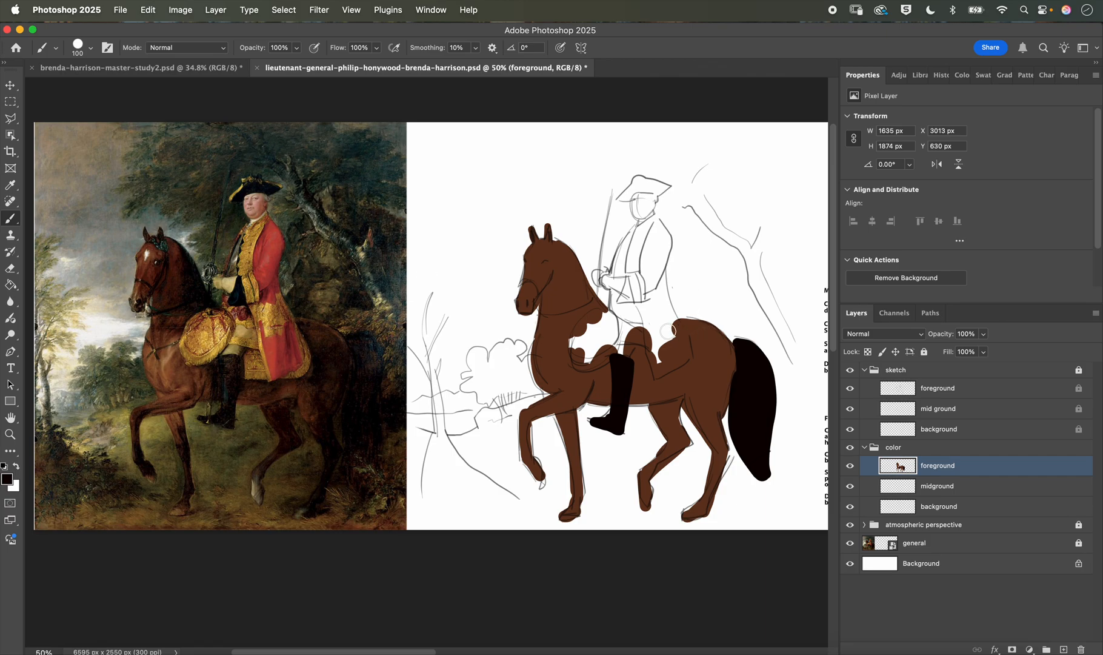
Step: Paint the rider's coat in red sampled from the painting and his face in sampled skin tone, reducing the brush to 50
left_click(282, 356, "alt")
mouse_move(653, 320)
left_mouse_down()
mouse_move(662, 369)
mouse_move(689, 355)
mouse_move(657, 281)
mouse_move(659, 327)
mouse_move(646, 295)
mouse_move(669, 358)
mouse_move(647, 313)
mouse_move(634, 271)
mouse_move(643, 231)
mouse_move(623, 267)
mouse_move(622, 352)
mouse_move(639, 331)
mouse_move(651, 340)
mouse_move(632, 284)
mouse_move(657, 271)
mouse_move(664, 245)
mouse_move(653, 224)
mouse_move(647, 267)
mouse_move(644, 232)
mouse_move(626, 270)
mouse_move(638, 230)
mouse_move(621, 271)
mouse_move(637, 233)
left_mouse_up()
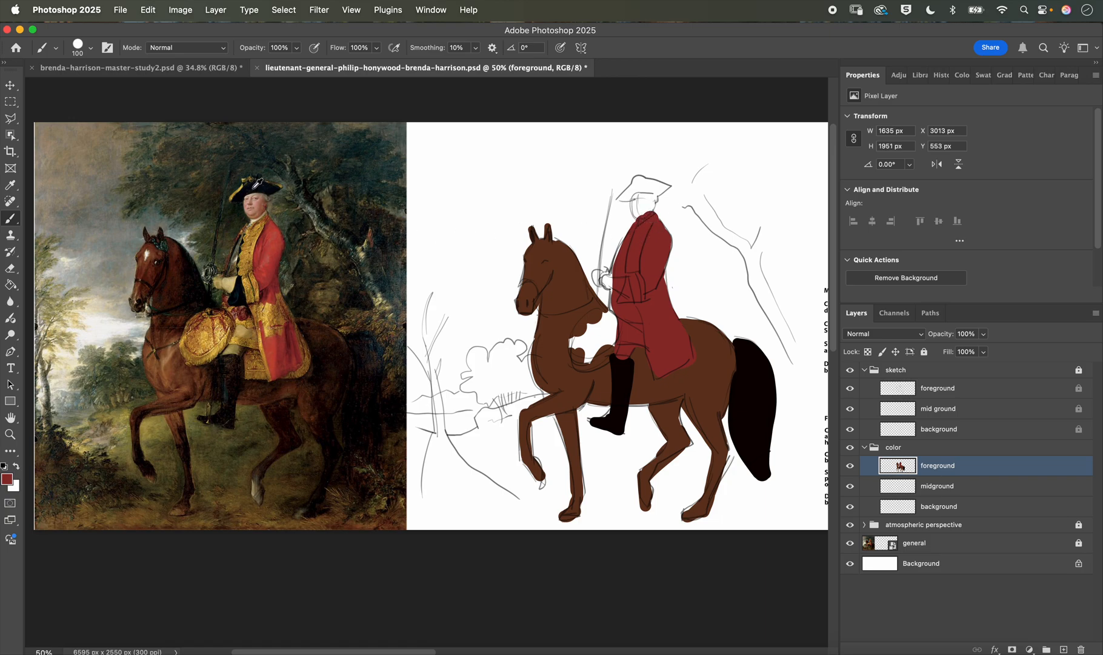
left_click(257, 183, "alt")
key("bracketleft")
key("bracketleft")
key("bracketleft")
key("bracketleft")
left_click(261, 199, "alt")
mouse_move(633, 207)
left_mouse_down()
mouse_move(635, 195)
mouse_move(662, 186)
left_mouse_up()
Step: Sample black from the painted hat and fill the rider's tricorn hat and dark sleeve cuff
left_click(251, 188, "alt")
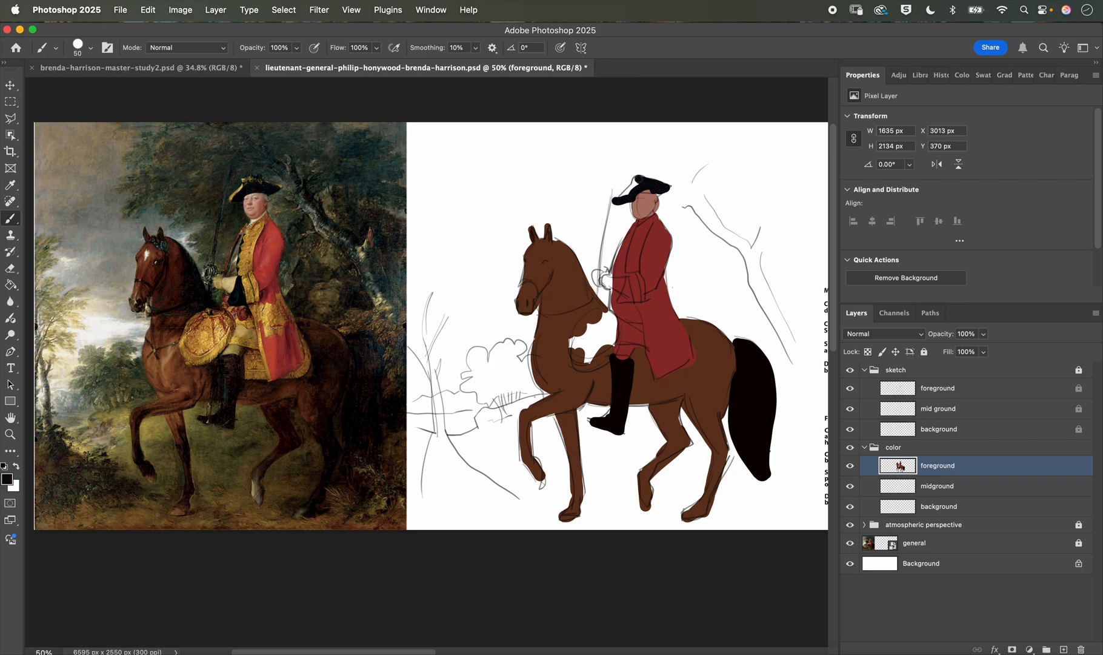
left_click_drag(614, 200, 664, 189)
mouse_move(632, 301)
left_mouse_down()
mouse_move(627, 274)
mouse_move(629, 298)
left_mouse_up()
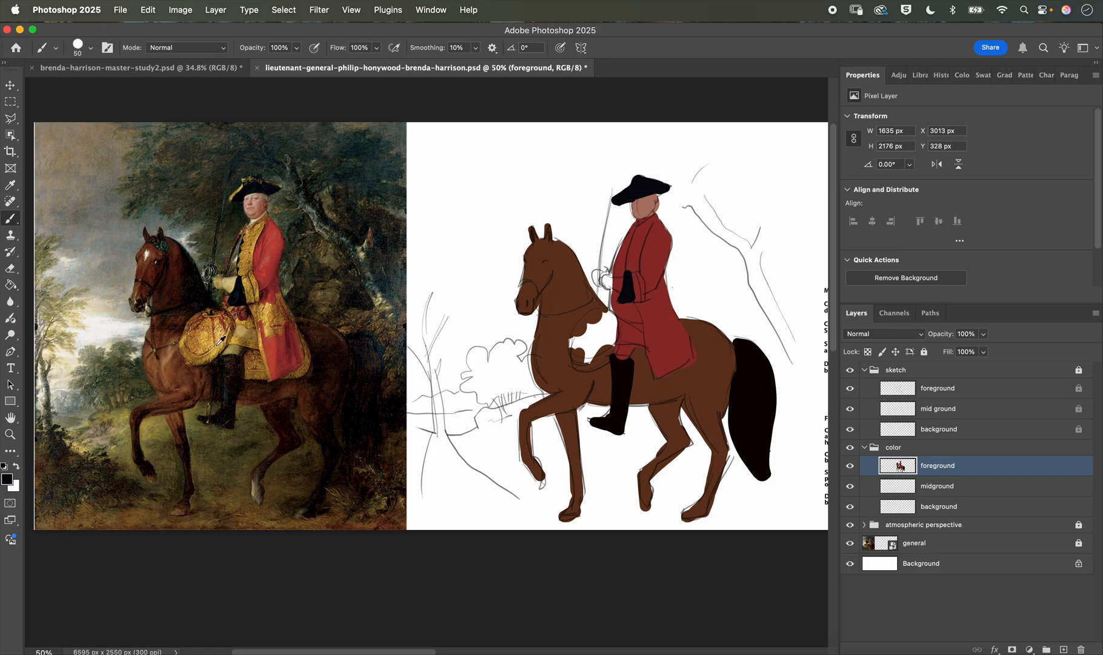
Step: Sample tan from the painting and fill the rider's breeches above the boot
left_click(236, 350, "alt")
left_click_drag(618, 352, 628, 360)
mouse_move(630, 342)
left_mouse_down()
mouse_move(621, 330)
mouse_move(626, 345)
mouse_move(635, 328)
mouse_move(643, 344)
mouse_move(639, 322)
left_mouse_up()
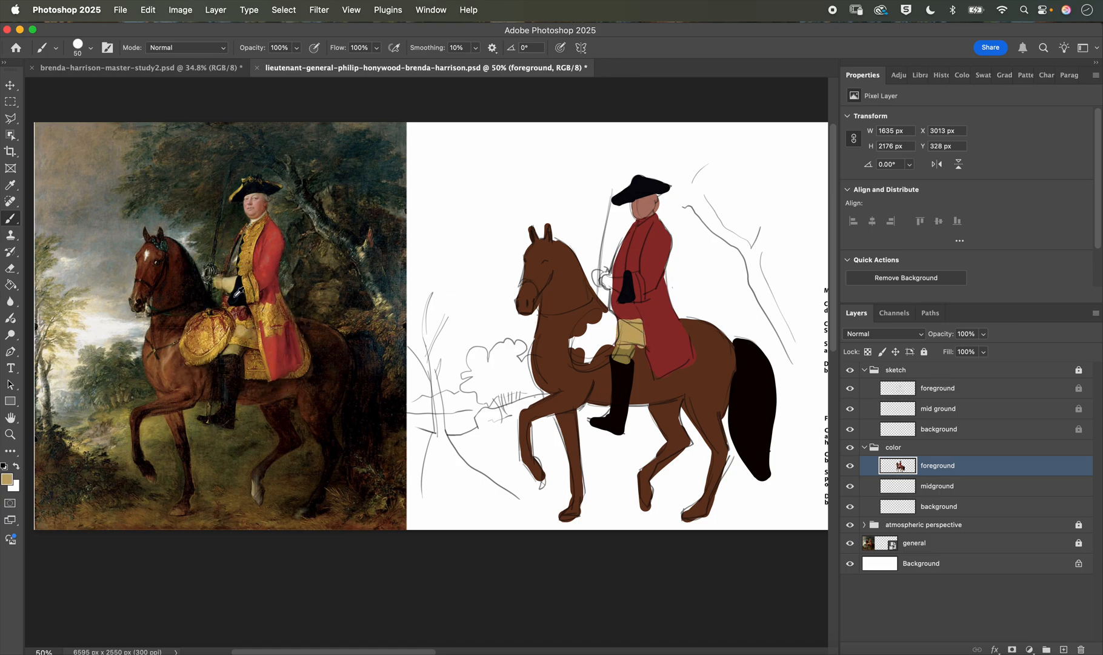
Step: Paint the coat's lapel, cuff stripes and skirt embroidery in gold sampled from the painted coat, using pressure-controlled size for the fine lines
left_click(255, 249, "alt")
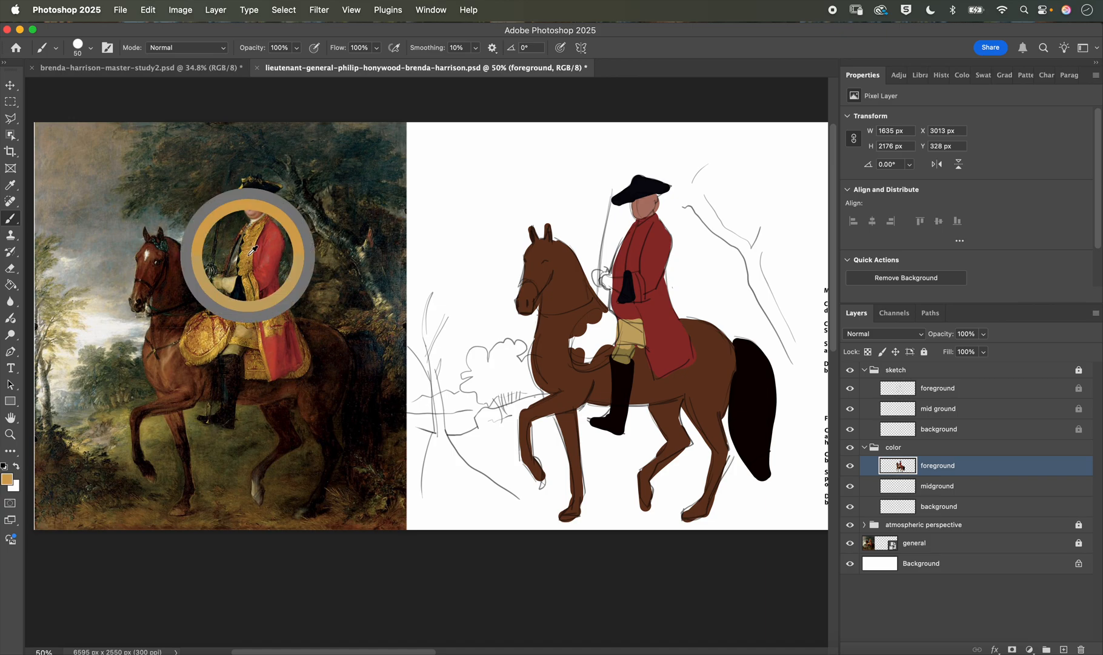
mouse_move(639, 231)
left_mouse_down()
mouse_move(632, 268)
mouse_move(651, 220)
left_mouse_up()
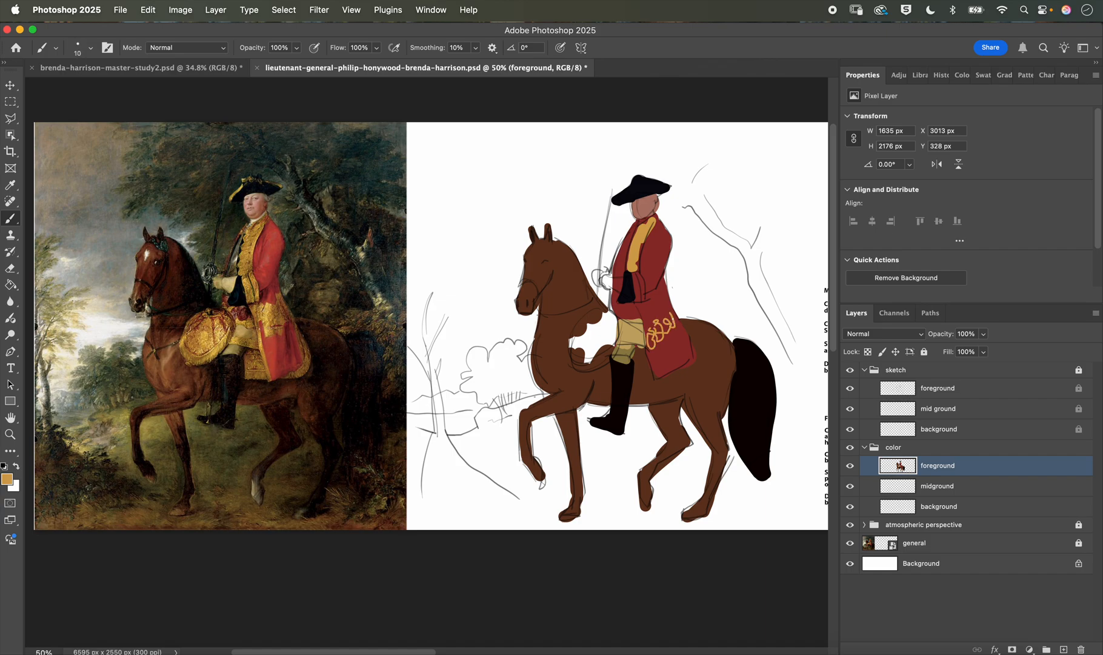
left_click(314, 48)
left_click(394, 47)
left_click(562, 49)
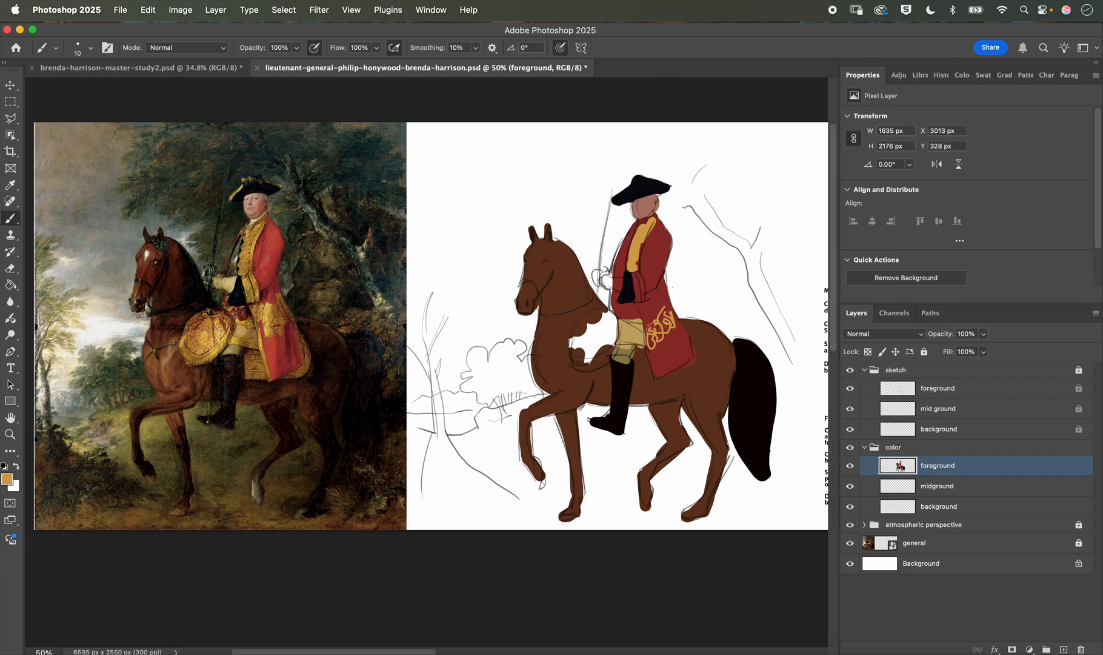
left_click(394, 47)
left_click(312, 47)
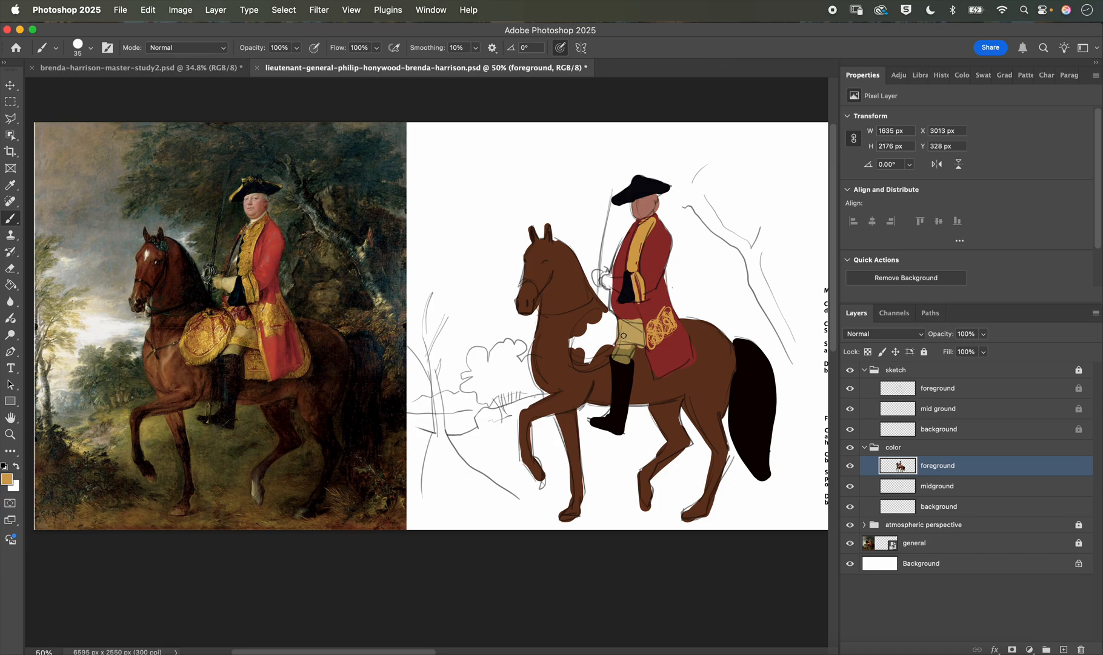
Step: Fill the rounded saddle cover and the saddle cloth behind the coat with the same gold, enlarging the brush to 100
mouse_move(594, 332)
left_mouse_down()
mouse_move(587, 341)
mouse_move(602, 336)
mouse_move(583, 346)
mouse_move(575, 340)
mouse_move(607, 321)
mouse_move(577, 356)
mouse_move(576, 334)
mouse_move(583, 368)
mouse_move(607, 359)
mouse_move(611, 316)
mouse_move(596, 361)
mouse_move(580, 366)
left_mouse_up()
key("bracketright")
key("bracketright")
key("bracketright")
key("bracketright")
key("bracketright")
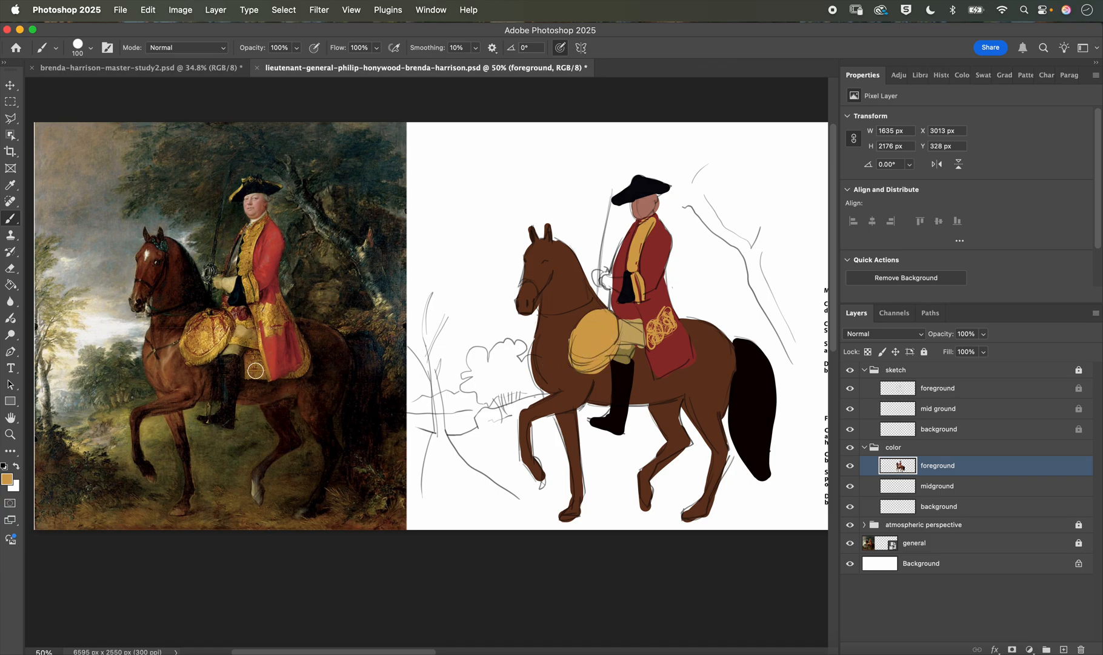
mouse_move(651, 363)
left_mouse_down()
mouse_move(638, 355)
mouse_move(635, 374)
mouse_move(649, 365)
mouse_move(638, 350)
mouse_move(641, 374)
mouse_move(665, 386)
mouse_move(693, 363)
mouse_move(687, 322)
mouse_move(693, 334)
left_mouse_up()
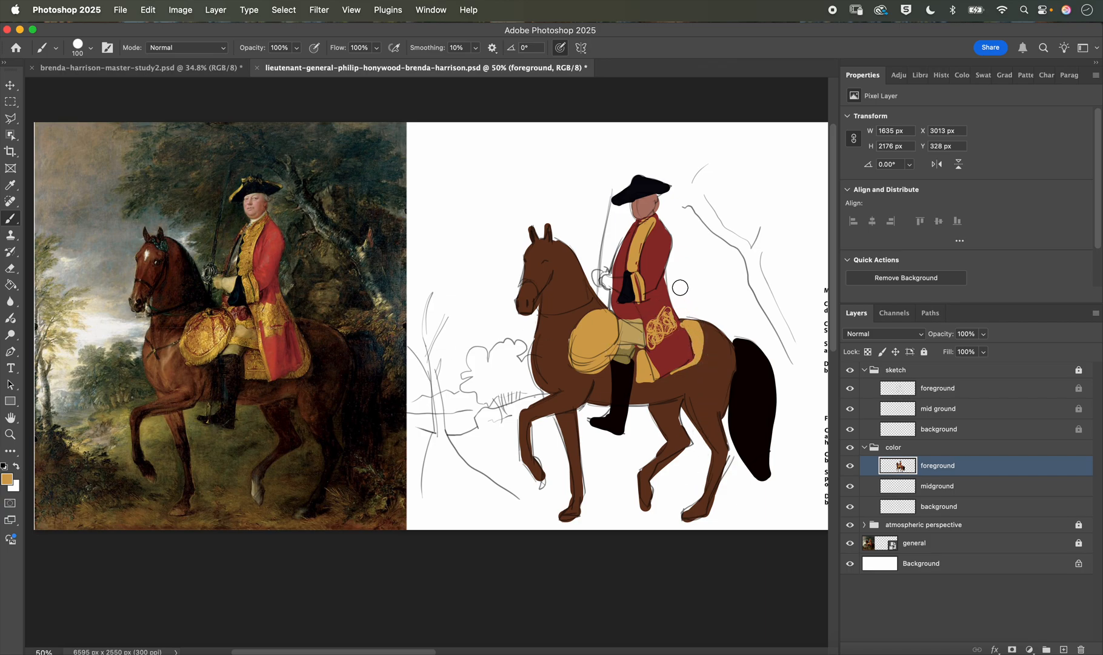
Step: Sample pale tan from the painted glove and fill the rider's gloved hand and wrist
left_click(242, 285, "alt")
mouse_move(605, 282)
left_mouse_down()
mouse_move(617, 284)
mouse_move(602, 281)
left_mouse_up()
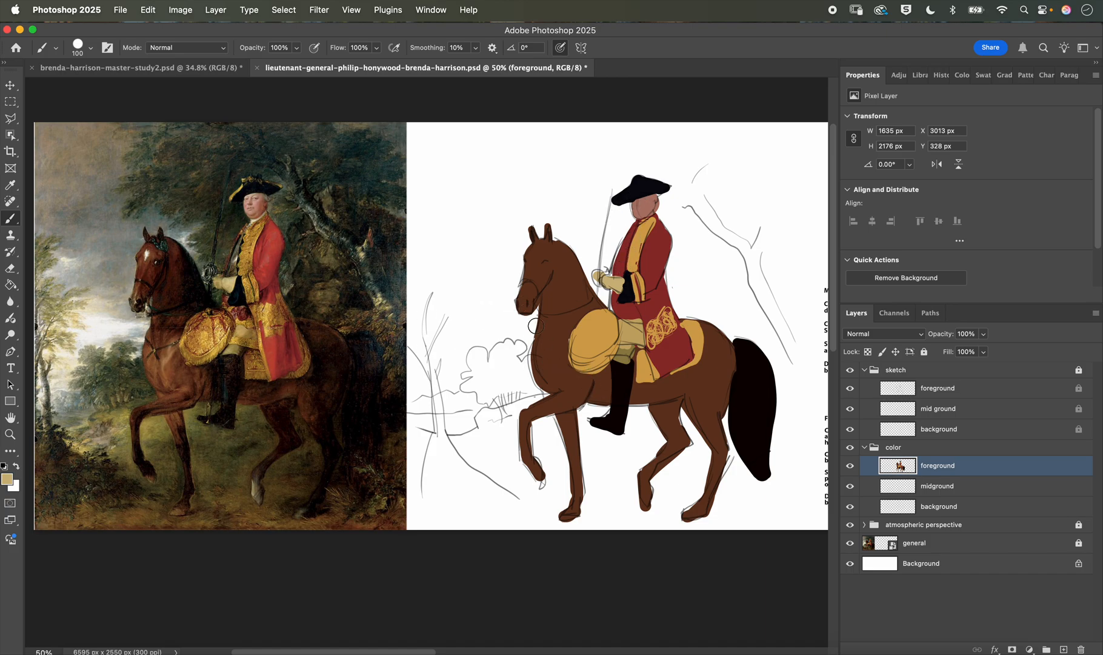
mouse_move(327, 404)
left_mouse_down()
mouse_move(345, 389)
mouse_move(296, 380)
left_mouse_up()
key("super+minus")
key("super+minus")
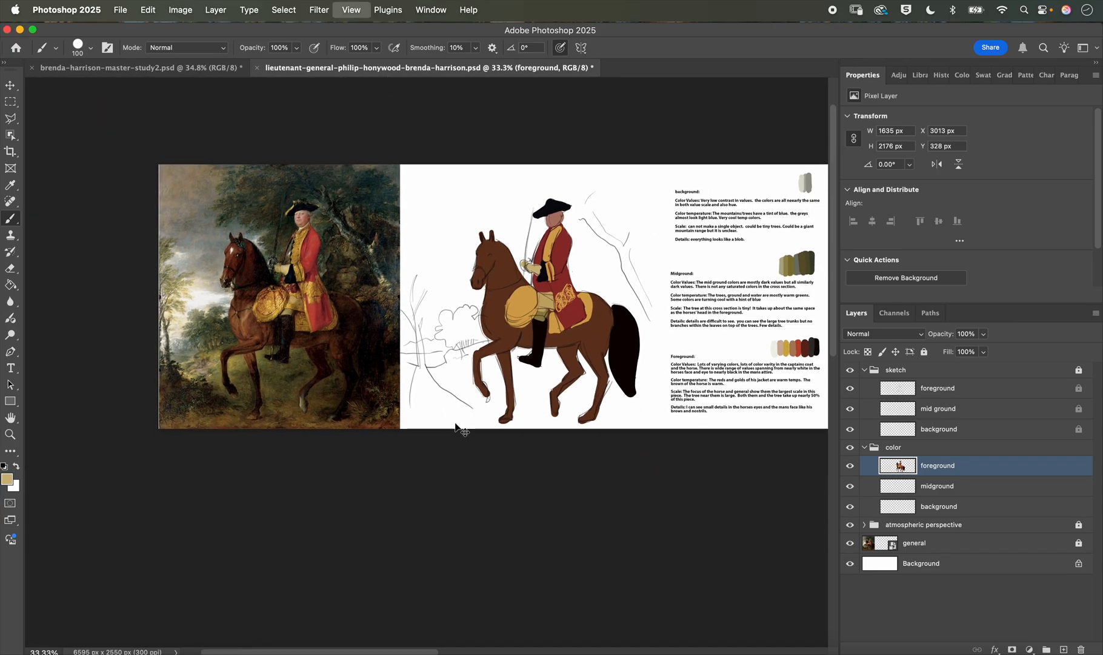
Step: Sample earthy brown from the painting's ground and paint the foreground strip beneath the horse, enlarging the brush to 400
left_click(280, 400, "alt")
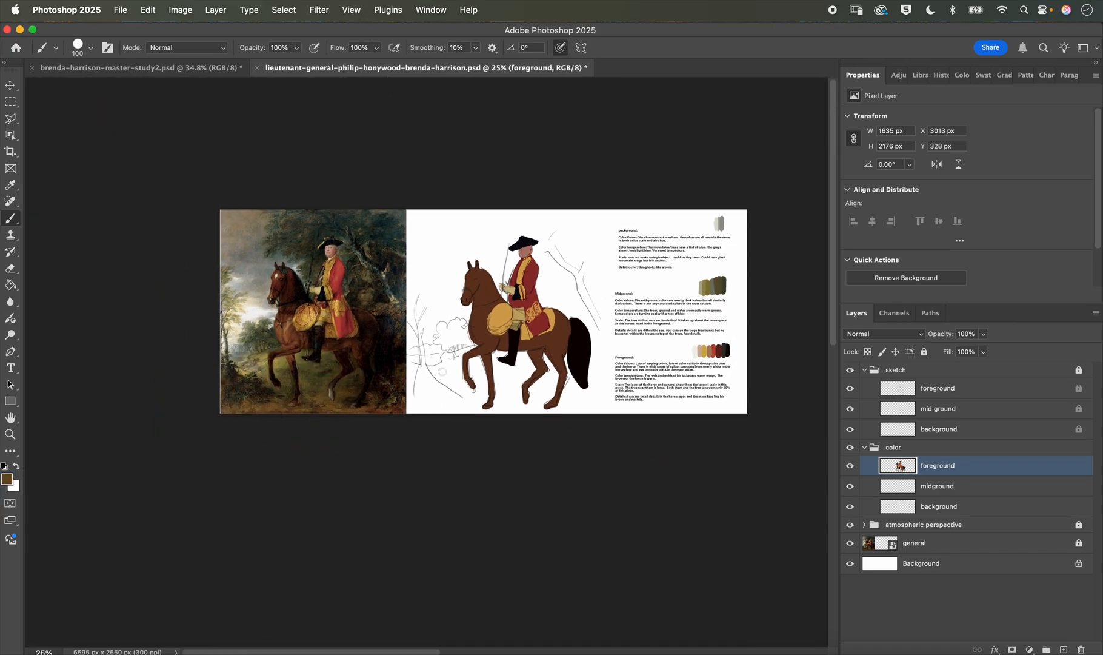
key("bracketright")
key("bracketright")
key("bracketright")
key("bracketright")
key("bracketright")
key("bracketright")
left_click_drag(422, 401, 588, 406)
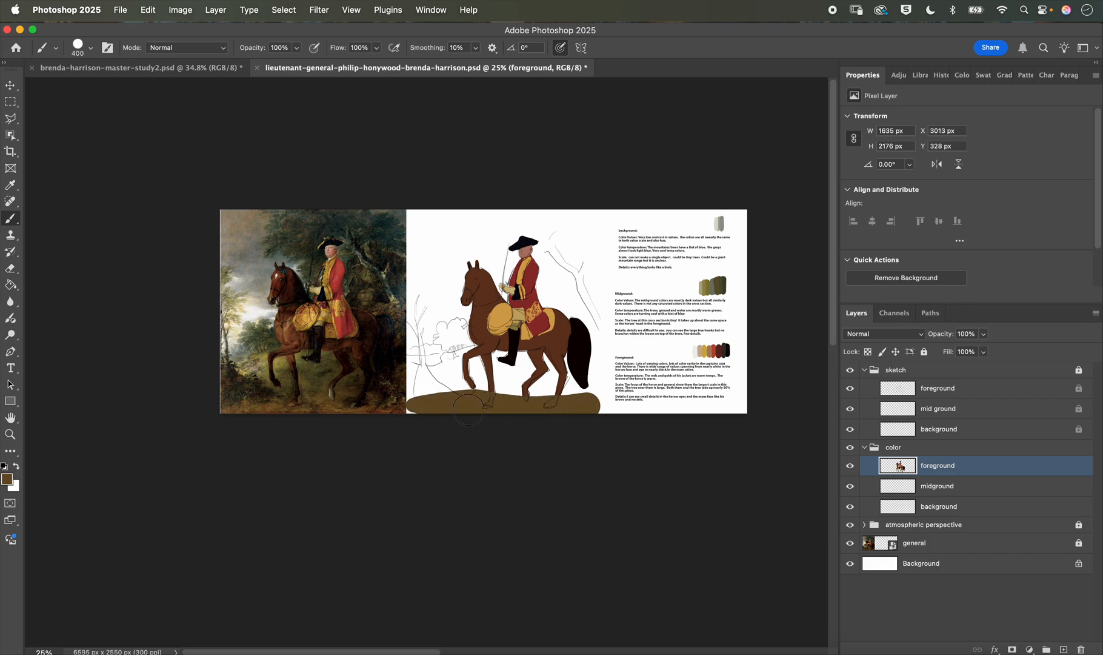
left_click_drag(468, 409, 422, 400)
Step: Repaint the horse's lower legs and hooves over the ground in brown sampled from its leg, reducing the brush to 80
key("super+equal")
key("super+equal")
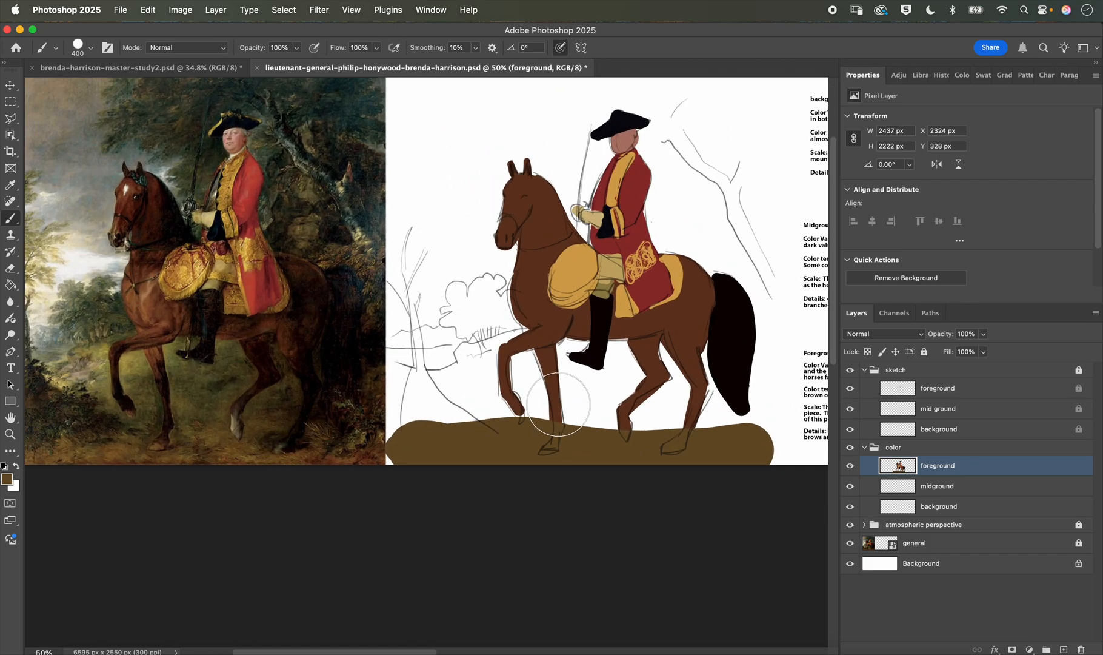
left_click(552, 373, "alt")
key("bracketleft")
key("bracketleft")
key("bracketleft")
key("bracketleft")
key("bracketleft")
key("bracketleft")
key("bracketleft")
key("bracketleft")
key("bracketleft")
left_click_drag(557, 432, 543, 451)
mouse_move(622, 420)
left_mouse_down()
mouse_move(625, 435)
mouse_move(673, 442)
left_mouse_up()
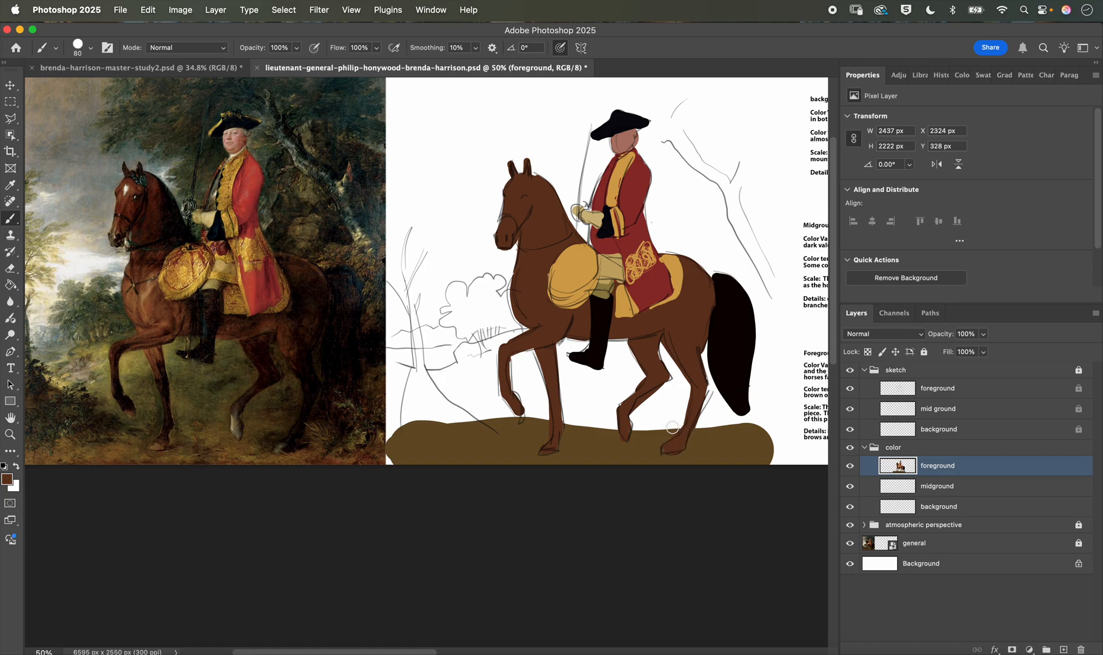
Step: Fill the sketched mound in front of the horse with dark gray sampled from the painting, using a 175 brush
mouse_move(402, 370)
left_mouse_down()
mouse_move(428, 382)
mouse_move(460, 426)
mouse_move(459, 449)
mouse_move(451, 418)
mouse_move(452, 444)
mouse_move(521, 446)
mouse_move(478, 423)
mouse_move(462, 390)
mouse_move(479, 425)
mouse_move(462, 433)
mouse_move(536, 446)
left_mouse_up()
left_click(95, 393, "alt")
key("bracketright")
key("bracketright")
key("bracketright")
key("bracketright")
key("bracketright")
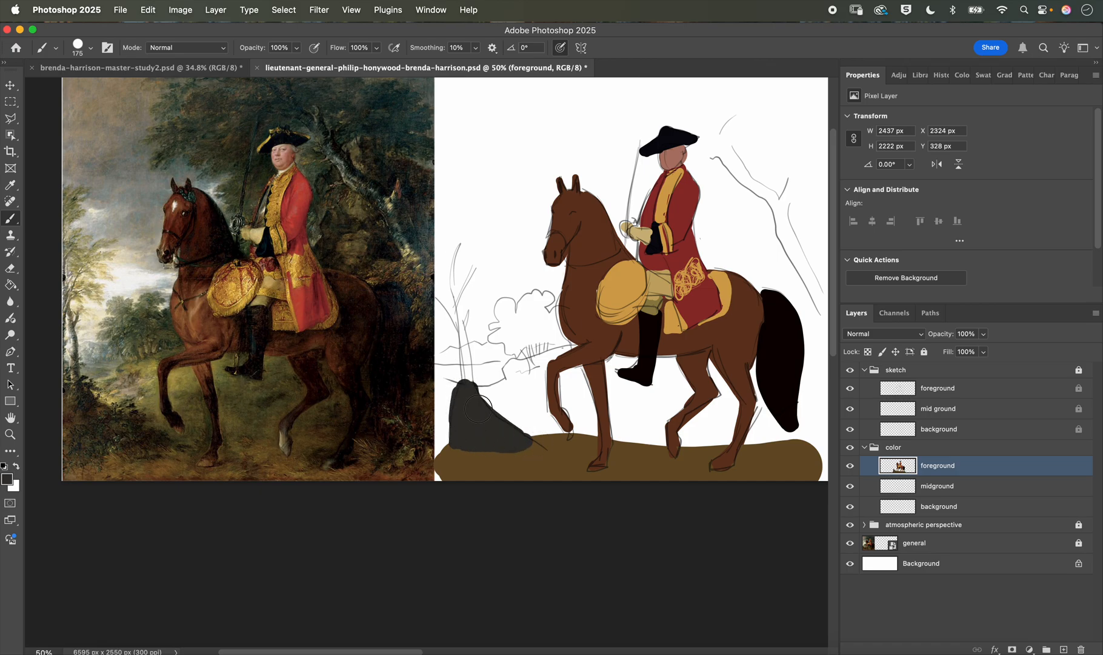
Step: Paint the slender tree above the mound with a sampled gray-green trunk and pale foliage dabs using pressure-controlled opacity
scroll(478, 409, "right", 5)
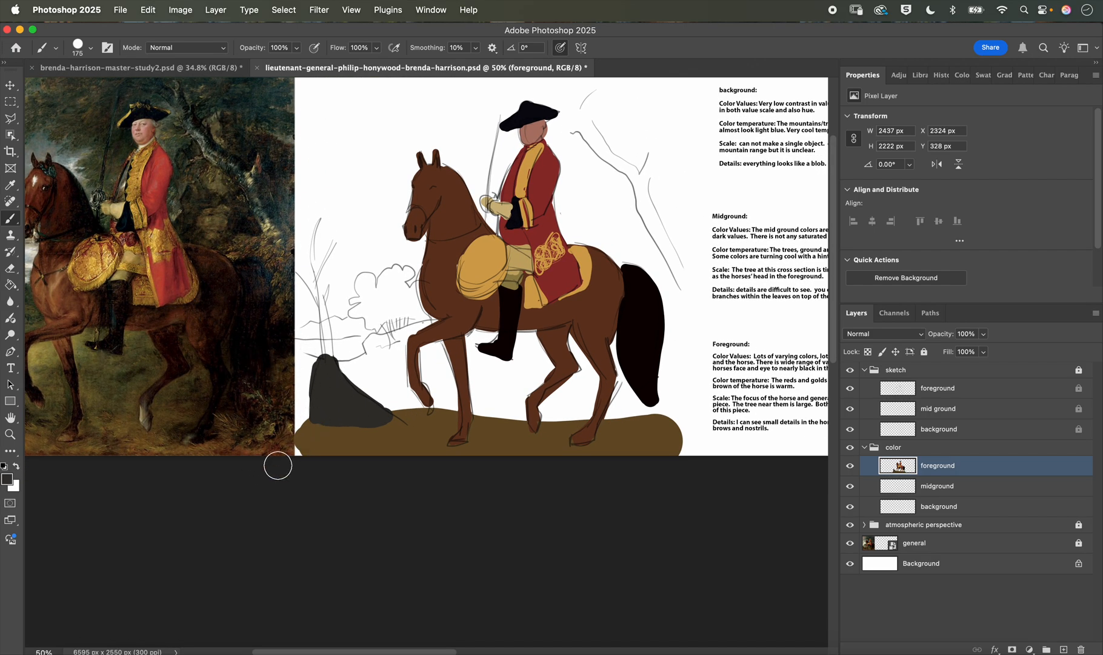
scroll(285, 440, "left", 7)
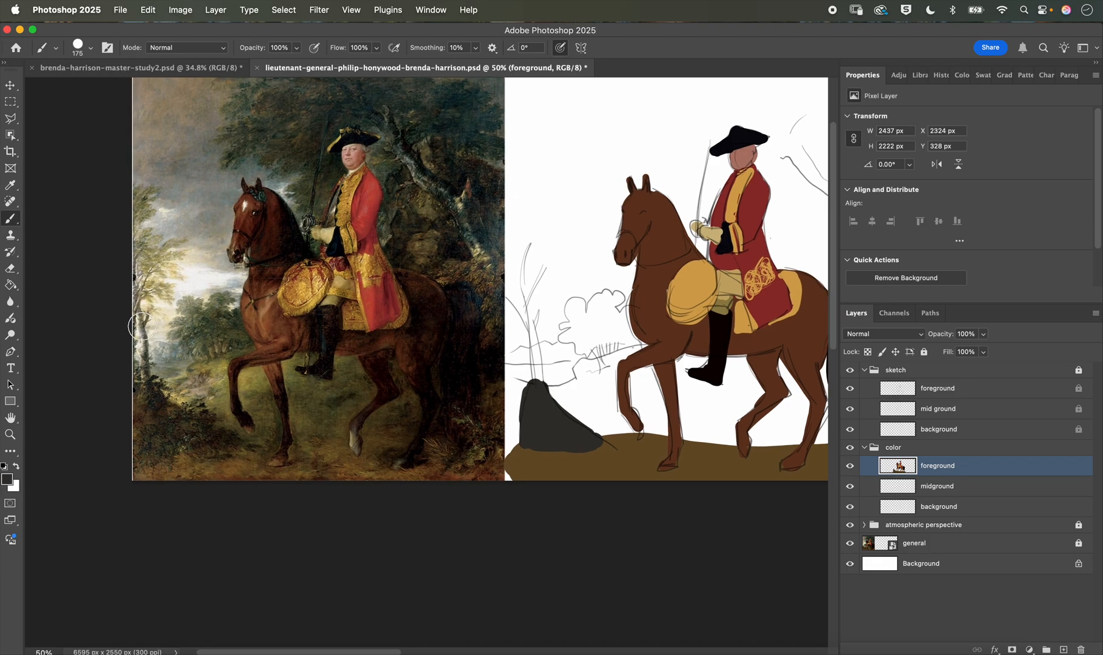
left_click(142, 326, "alt")
mouse_move(538, 380)
left_mouse_down()
mouse_move(525, 305)
mouse_move(534, 327)
mouse_move(540, 315)
mouse_move(530, 315)
mouse_move(517, 256)
mouse_move(519, 287)
mouse_move(519, 228)
left_mouse_up()
left_click_drag(507, 297, 531, 351)
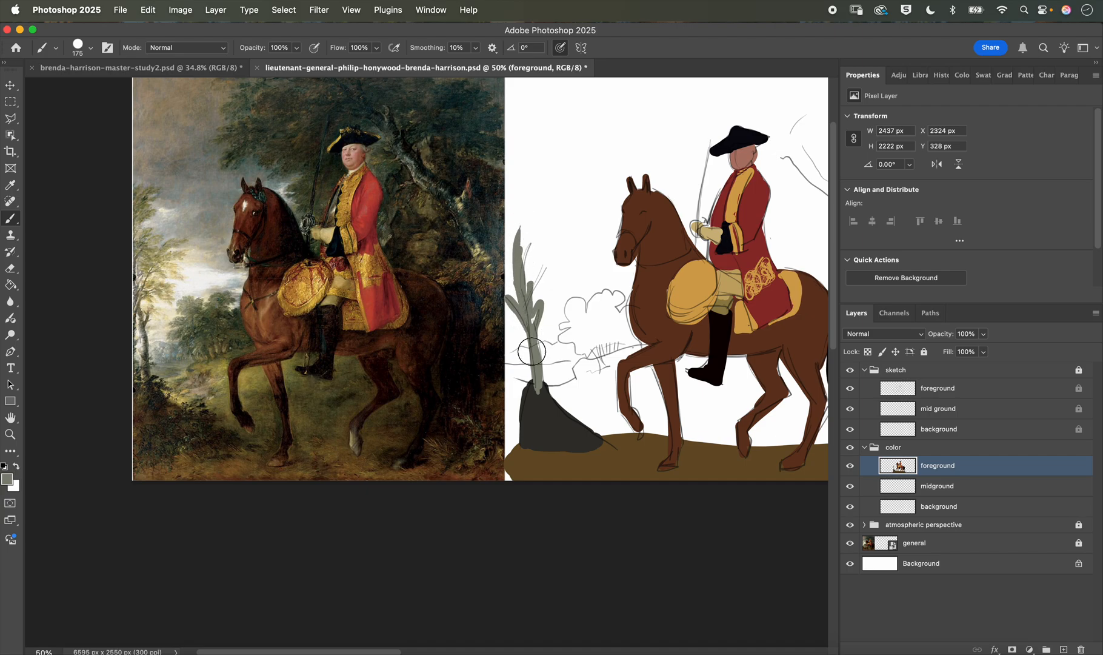
left_click(157, 253, "alt")
mouse_move(517, 247)
left_mouse_down()
mouse_move(528, 279)
mouse_move(496, 303)
mouse_move(536, 282)
mouse_move(546, 310)
mouse_move(528, 263)
mouse_move(529, 295)
mouse_move(532, 234)
mouse_move(512, 242)
mouse_move(494, 300)
left_mouse_up()
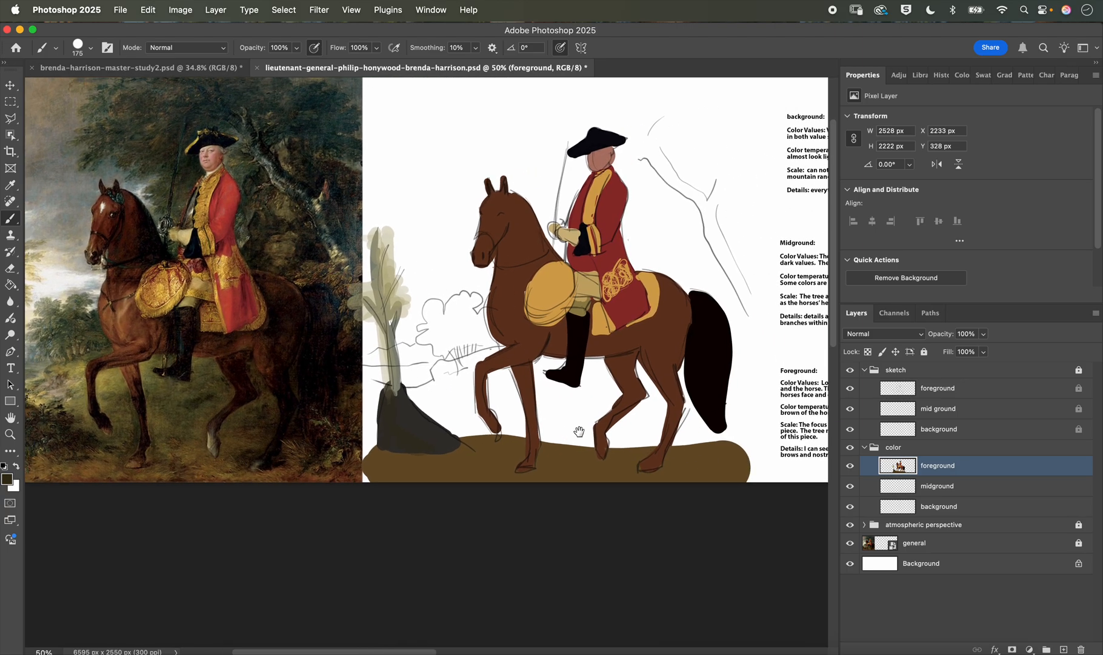
scroll(643, 429, "right", 5)
scroll(577, 434, "left", 2)
scroll(576, 433, "up", 1)
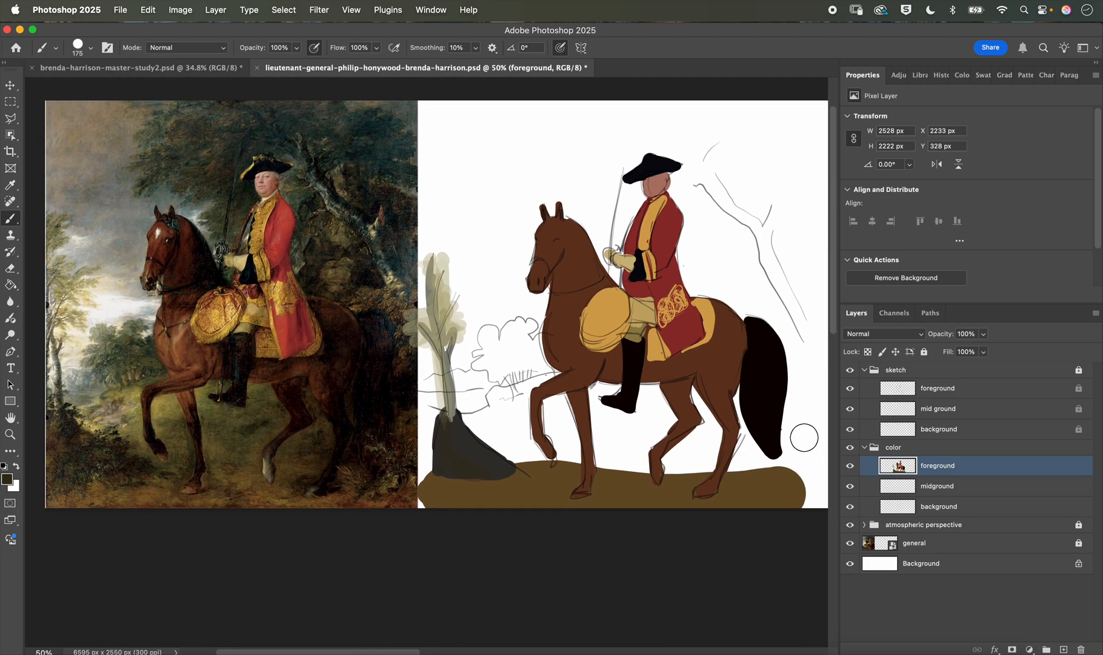
mouse_move(429, 268)
left_mouse_down()
mouse_move(430, 237)
mouse_move(428, 284)
left_mouse_up()
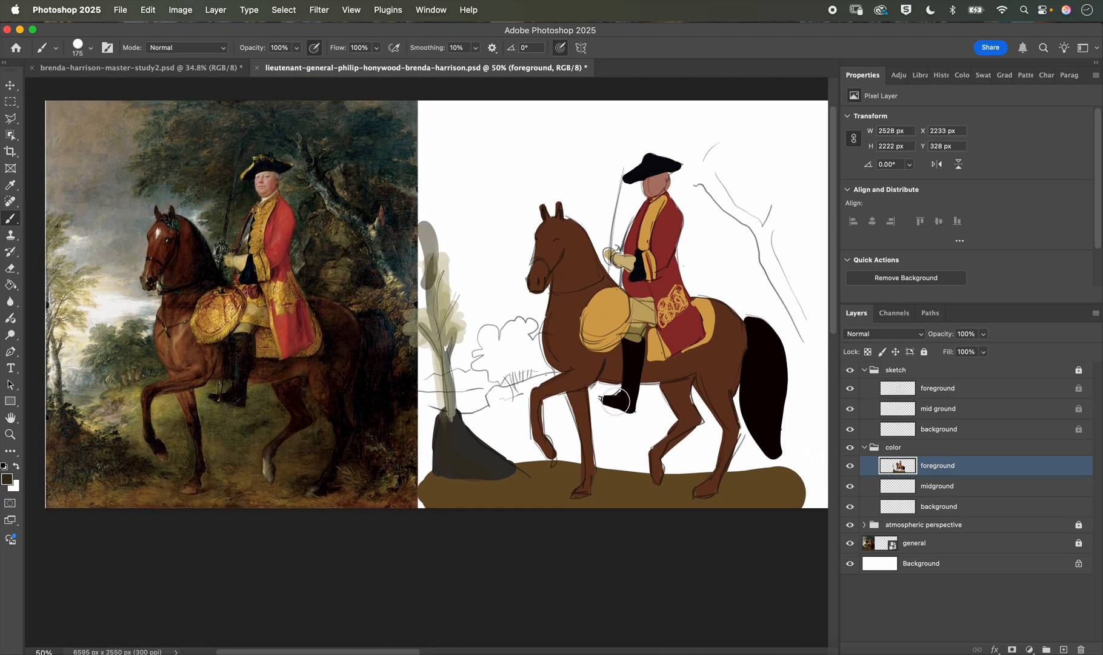
key("super+z")
Step: On the midground color layer, brush translucent olive sampled from the painting's grass along the ground behind the horse's legs
left_click(950, 490)
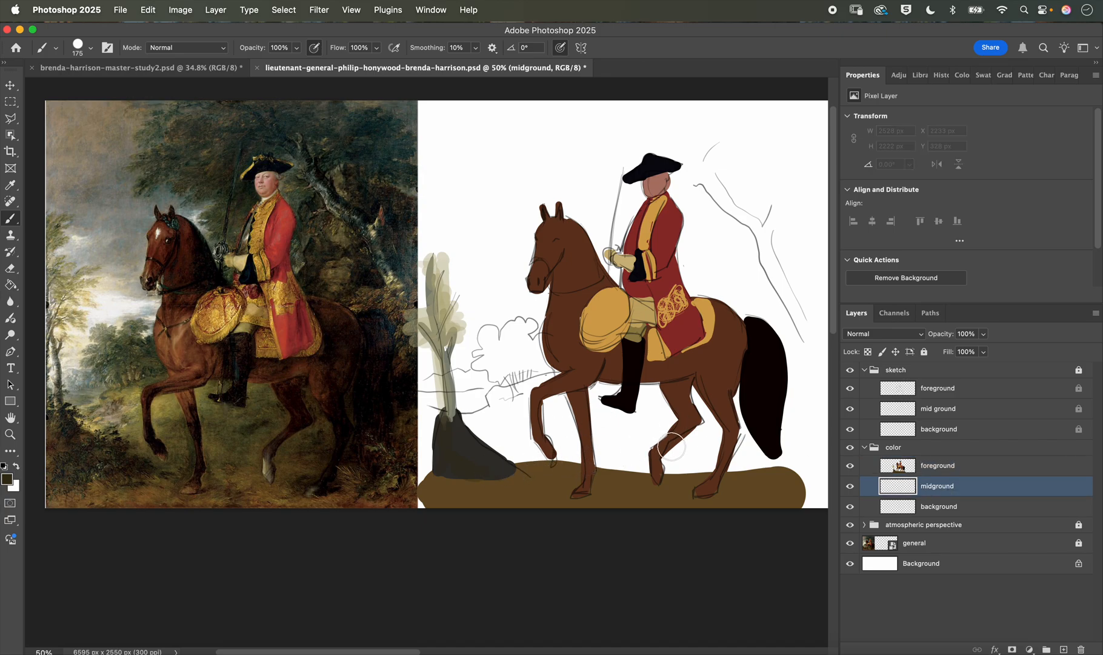
left_click(169, 405, "alt")
mouse_move(487, 425)
left_mouse_down()
mouse_move(501, 393)
mouse_move(496, 406)
mouse_move(437, 433)
mouse_move(576, 451)
mouse_move(487, 452)
mouse_move(733, 477)
mouse_move(820, 453)
left_mouse_up()
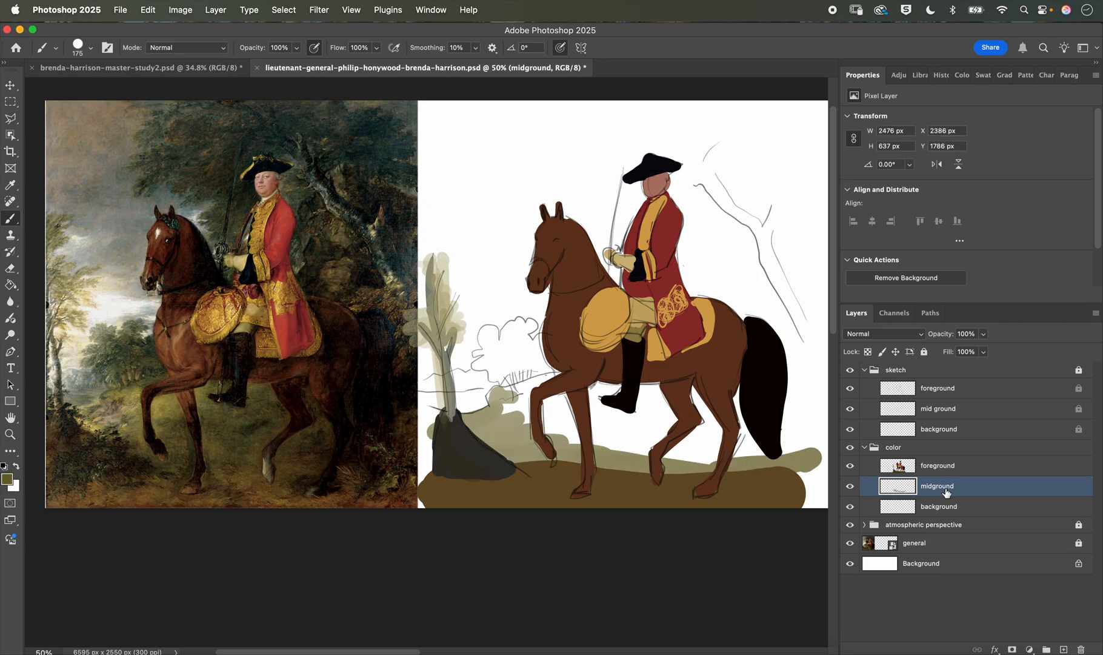
left_click(852, 467)
left_click(851, 467)
Step: Turn off pressure-controlled opacity and fill the midground hill behind the horse with solid light olive sampled from the painting
mouse_move(783, 466)
left_mouse_down()
mouse_move(791, 435)
mouse_move(804, 464)
left_mouse_up()
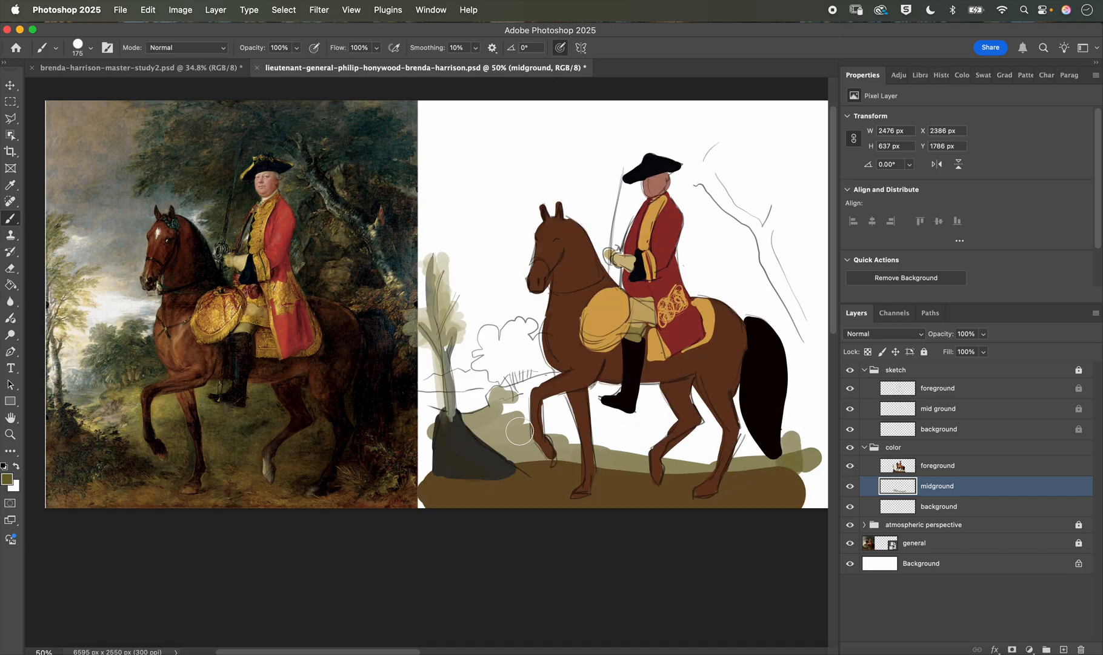
mouse_move(520, 431)
left_mouse_down()
mouse_move(512, 416)
mouse_move(498, 418)
left_mouse_up()
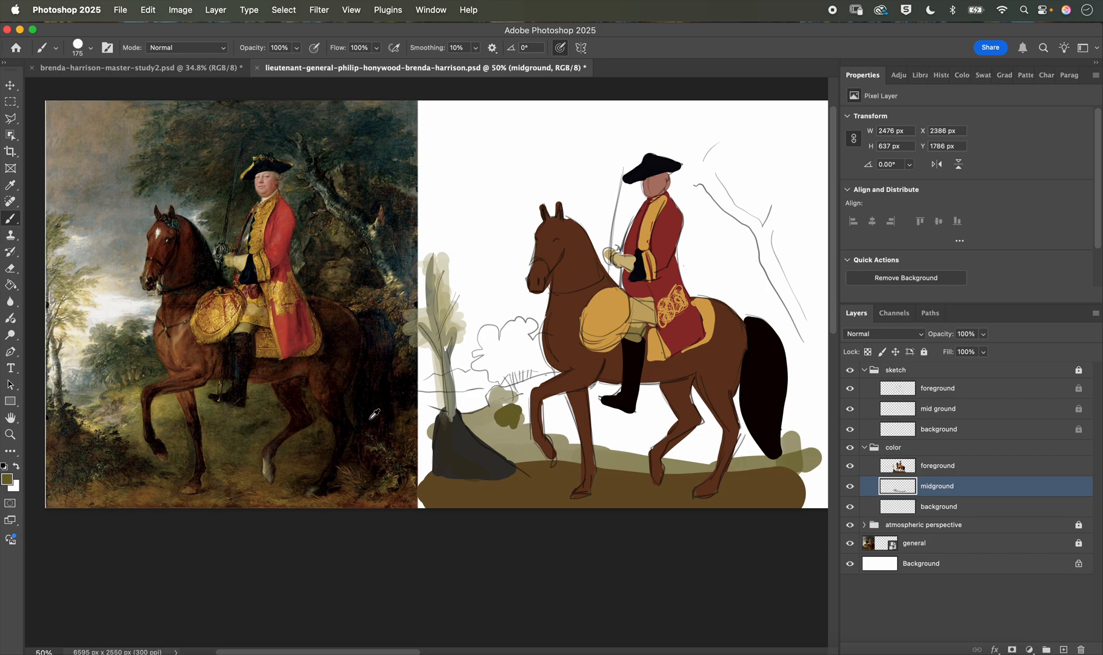
left_click(167, 403, "alt")
mouse_move(523, 411)
left_mouse_down()
mouse_move(467, 424)
mouse_move(500, 413)
mouse_move(497, 396)
mouse_move(554, 393)
mouse_move(556, 412)
mouse_move(499, 436)
mouse_move(482, 457)
mouse_move(794, 468)
mouse_move(794, 432)
mouse_move(771, 456)
mouse_move(732, 390)
mouse_move(712, 452)
mouse_move(687, 381)
mouse_move(666, 401)
mouse_move(658, 473)
mouse_move(630, 397)
mouse_move(611, 434)
mouse_move(596, 432)
mouse_move(571, 381)
mouse_move(567, 441)
mouse_move(551, 399)
left_mouse_up()
left_click_drag(776, 420, 802, 473)
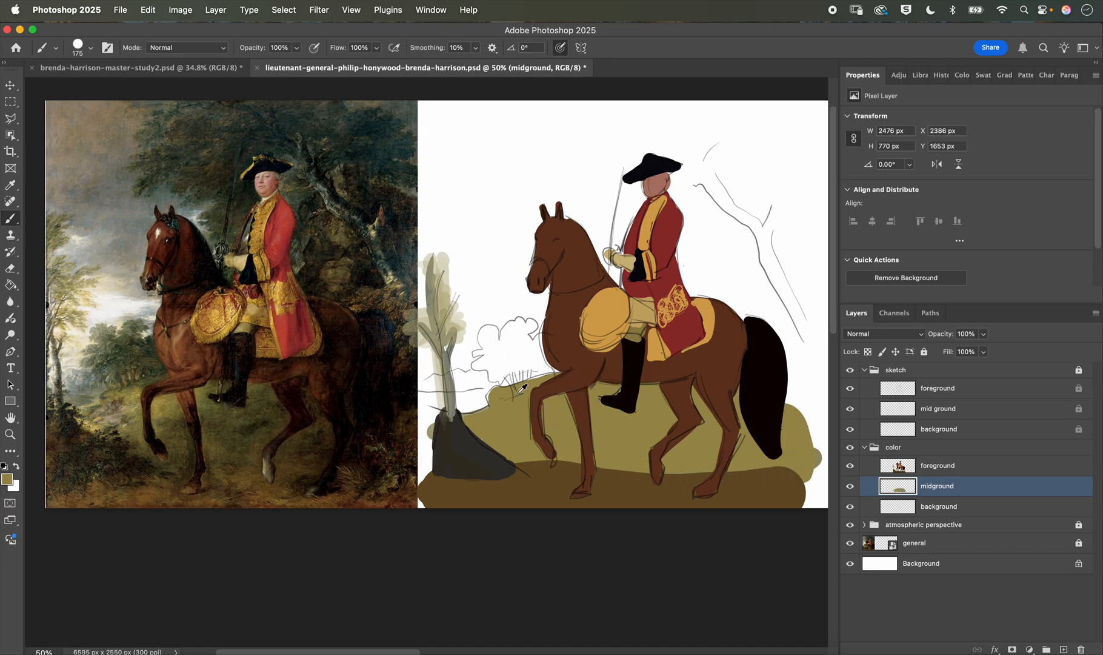
Step: Paint the bushy midground trees before the horse's chest in sampled gray-green, shading them with dark and medium greens
left_click(107, 331, "alt")
mouse_move(482, 357)
left_mouse_down()
mouse_move(556, 359)
mouse_move(542, 346)
mouse_move(551, 330)
mouse_move(502, 364)
mouse_move(479, 354)
mouse_move(495, 337)
mouse_move(520, 326)
mouse_move(538, 333)
mouse_move(541, 358)
left_mouse_up()
left_click(130, 346, "alt")
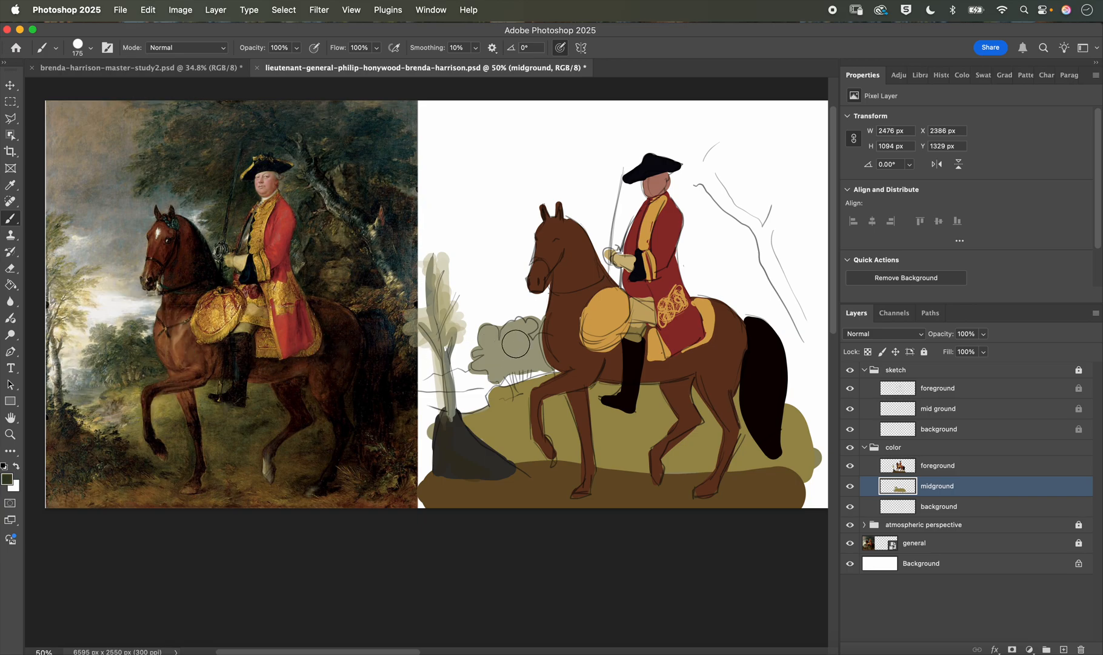
mouse_move(526, 331)
left_mouse_down()
mouse_move(547, 352)
mouse_move(495, 359)
mouse_move(531, 358)
left_mouse_up()
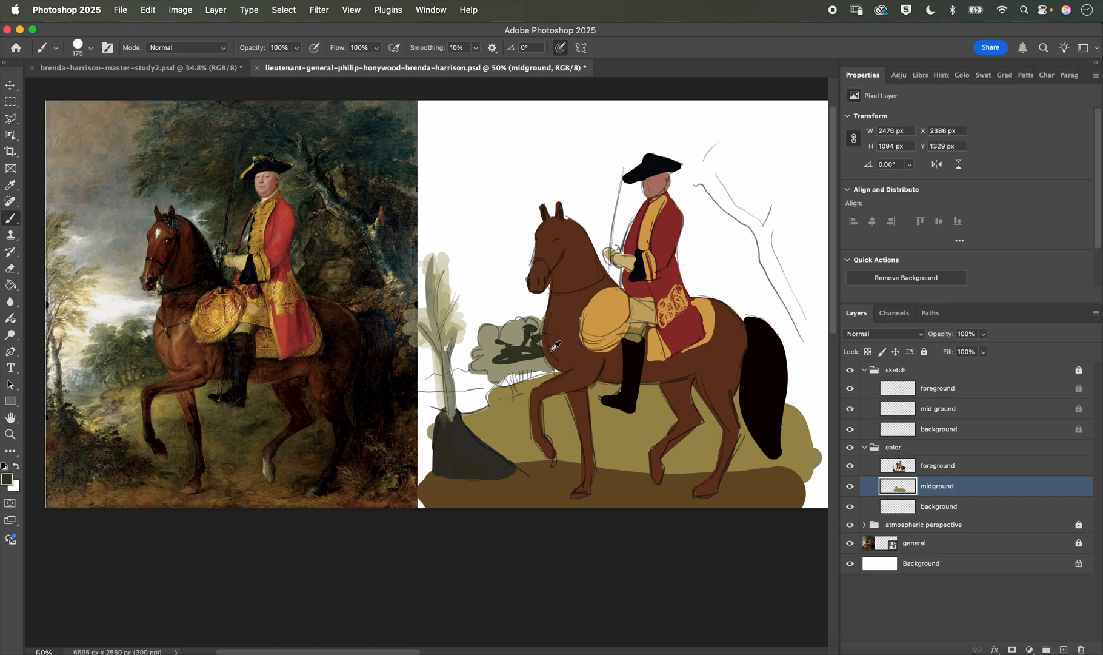
left_click(108, 341, "alt")
mouse_move(515, 351)
left_mouse_down()
mouse_move(492, 332)
mouse_move(500, 341)
mouse_move(478, 362)
mouse_move(511, 352)
mouse_move(503, 337)
mouse_move(525, 328)
mouse_move(539, 361)
mouse_move(485, 371)
mouse_move(490, 334)
mouse_move(524, 324)
left_mouse_up()
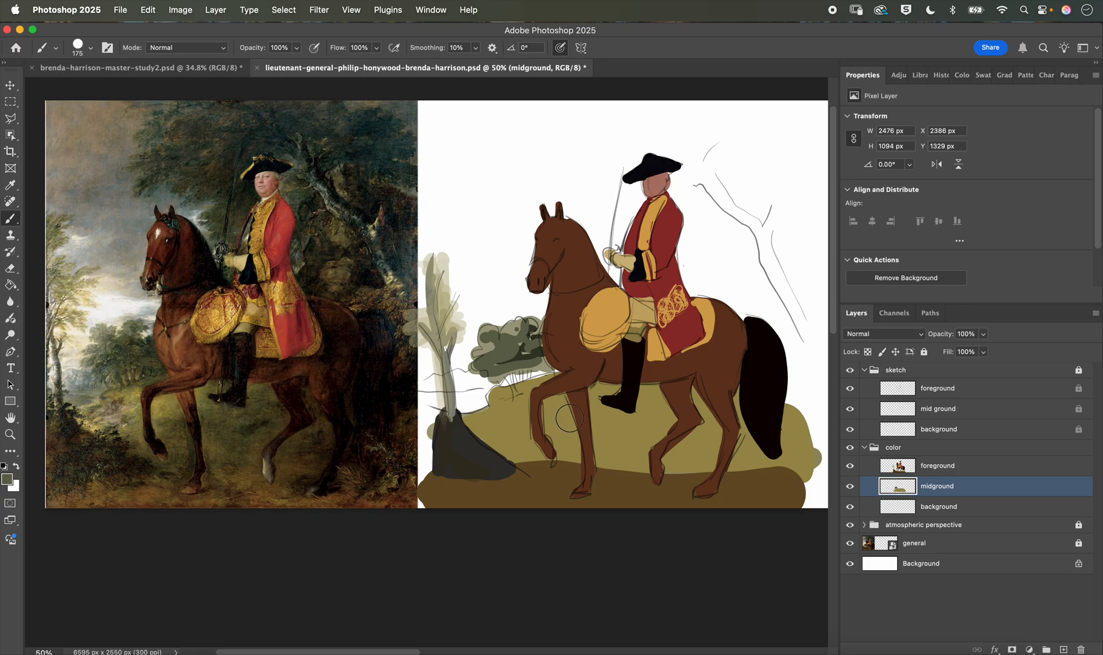
Step: Sample dark olive from the painting and paint the thin trunks and shadowed underside of the midground trees
left_click(126, 378, "alt")
mouse_move(511, 375)
left_mouse_down()
mouse_move(518, 392)
mouse_move(513, 367)
mouse_move(520, 388)
mouse_move(525, 363)
mouse_move(529, 398)
left_mouse_up()
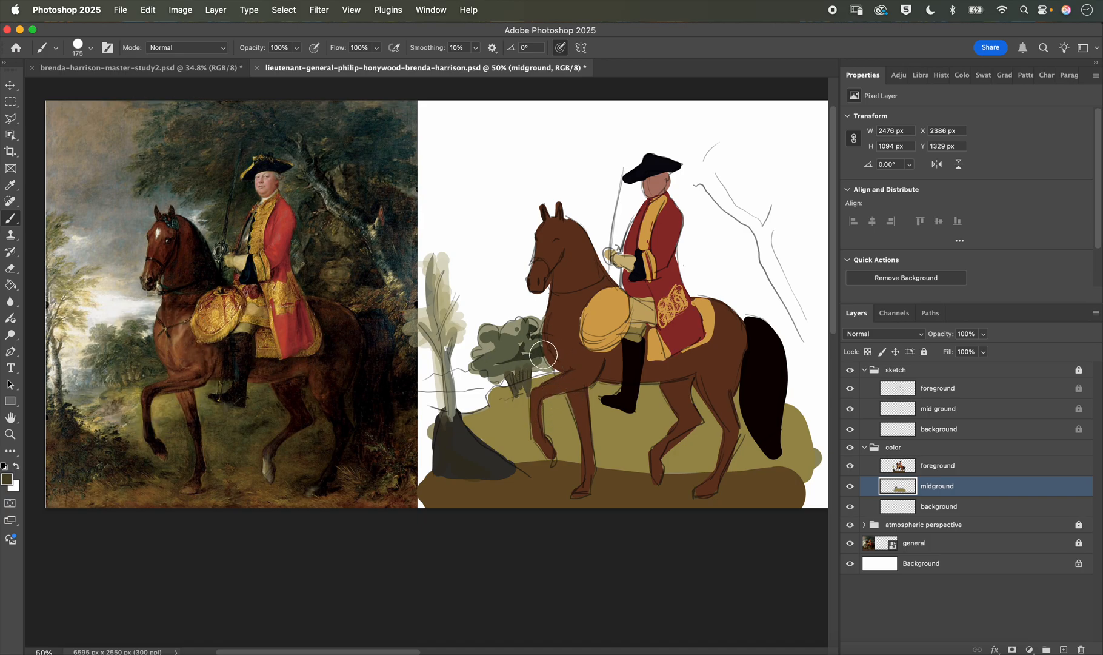
mouse_move(545, 351)
left_mouse_down()
mouse_move(536, 367)
mouse_move(563, 369)
left_mouse_up()
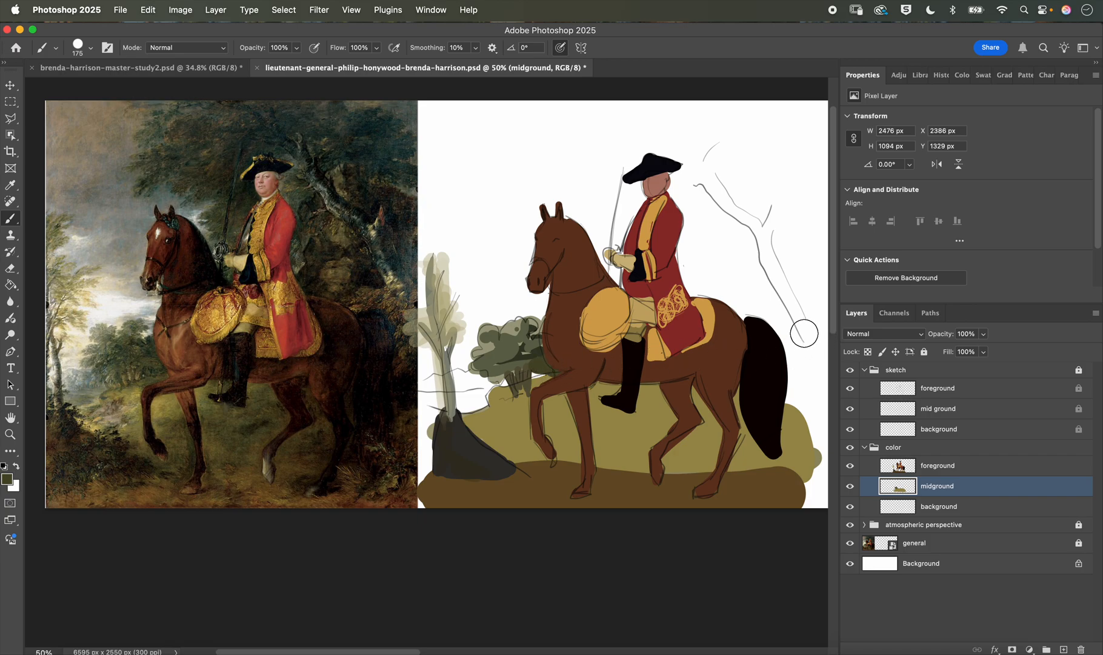
Step: On the background color layer, paint the distant hills behind the slender tree in gray-green and pale gray sampled from the painting
left_click(956, 508)
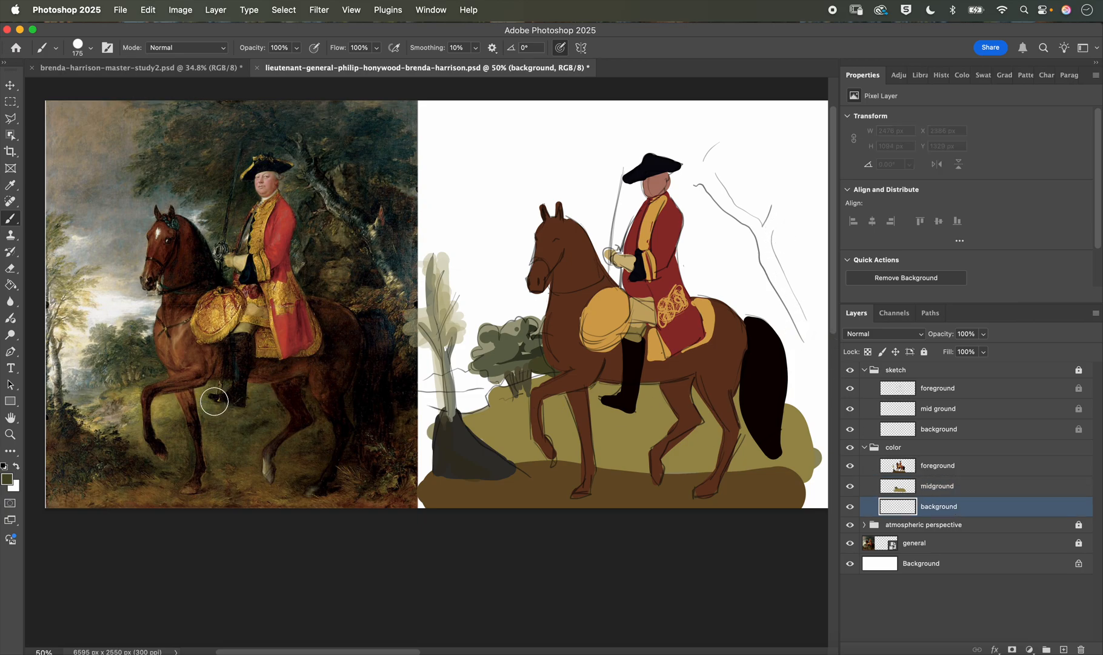
left_click(79, 375, "alt")
left_click(85, 397, "alt")
mouse_move(485, 400)
left_mouse_down()
mouse_move(448, 404)
mouse_move(490, 397)
left_mouse_up()
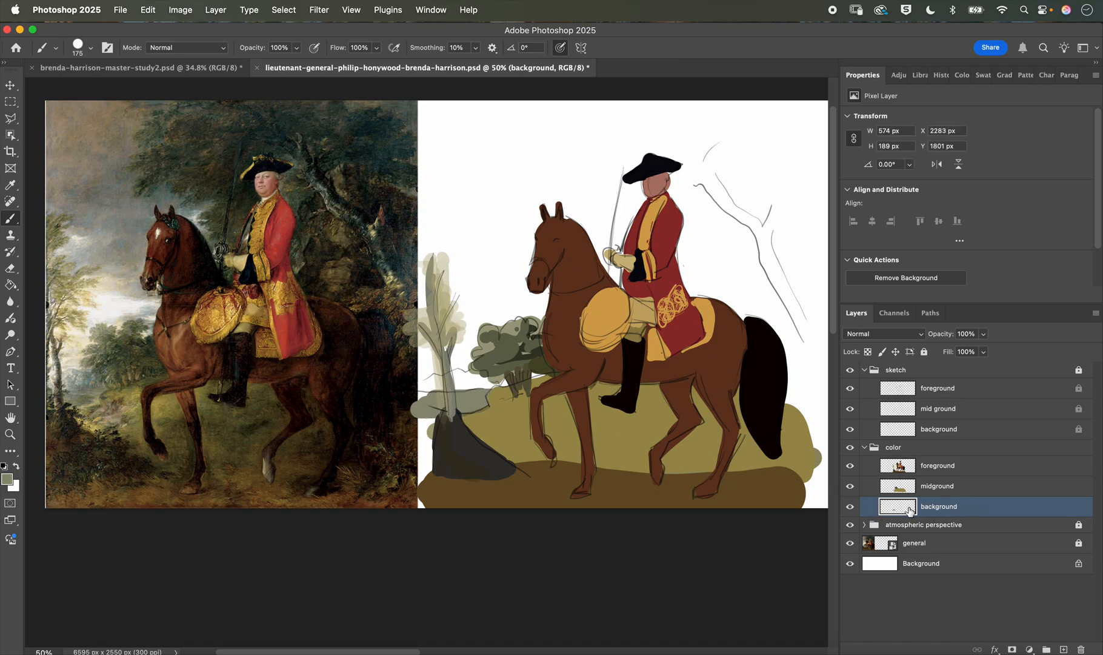
left_click(77, 379, "alt")
mouse_move(428, 383)
left_mouse_down()
mouse_move(454, 385)
mouse_move(459, 372)
mouse_move(456, 387)
mouse_move(496, 383)
left_mouse_up()
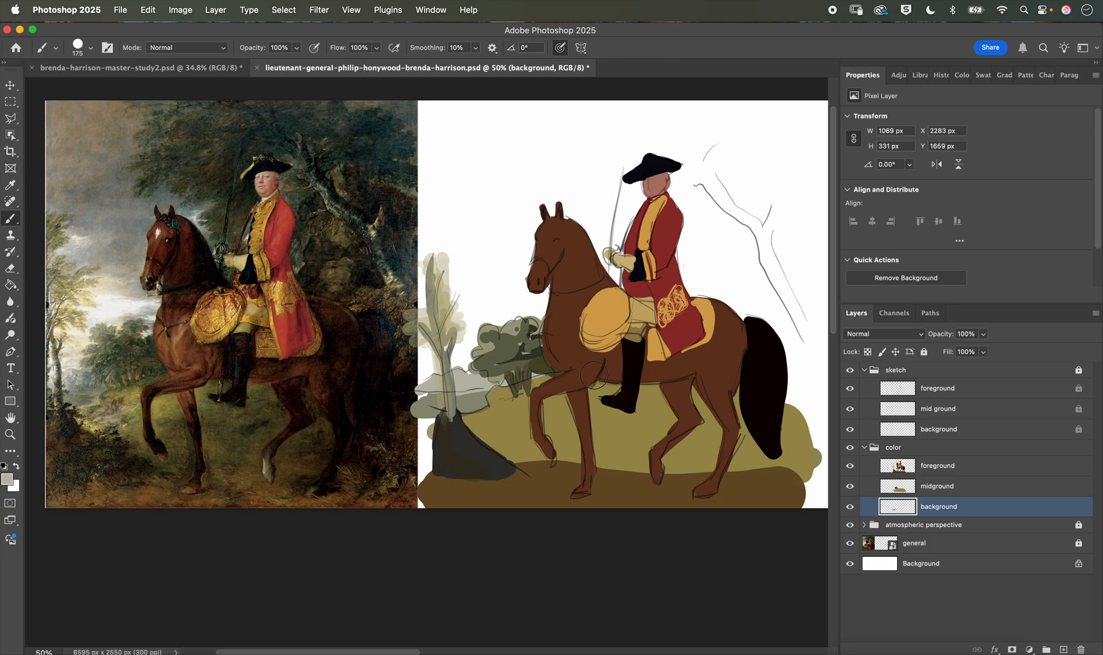
Step: Sample another gray-green from the painting's distant trees and add strokes to the far hills on the background layer
left_click(91, 372, "alt")
right_click(74, 380)
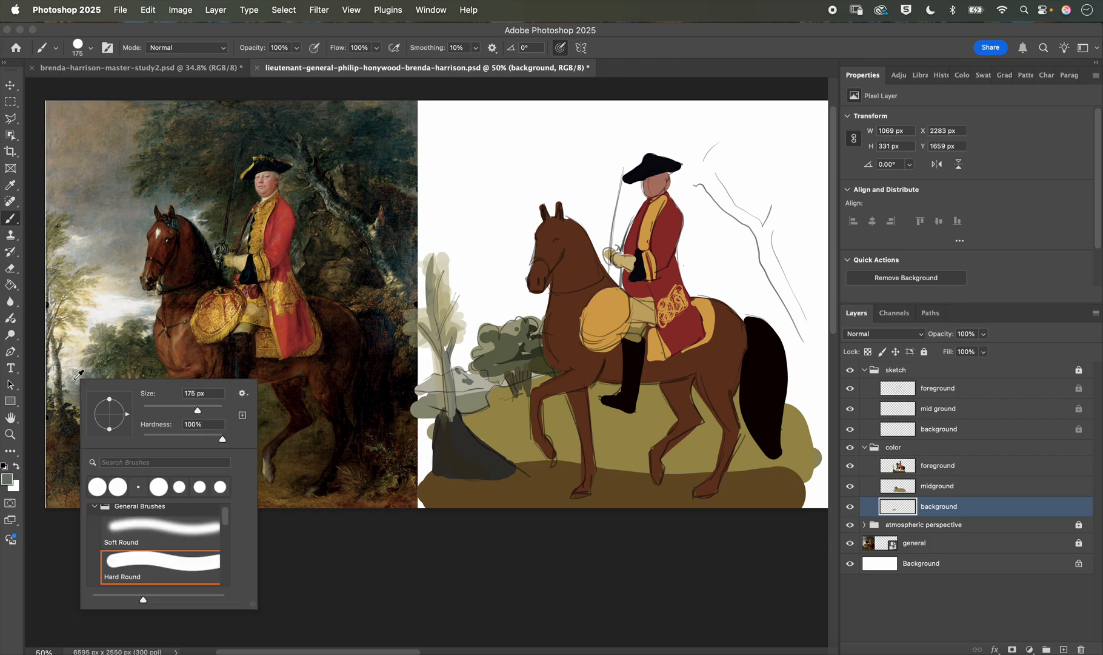
left_click(74, 380)
left_click(72, 383, "alt")
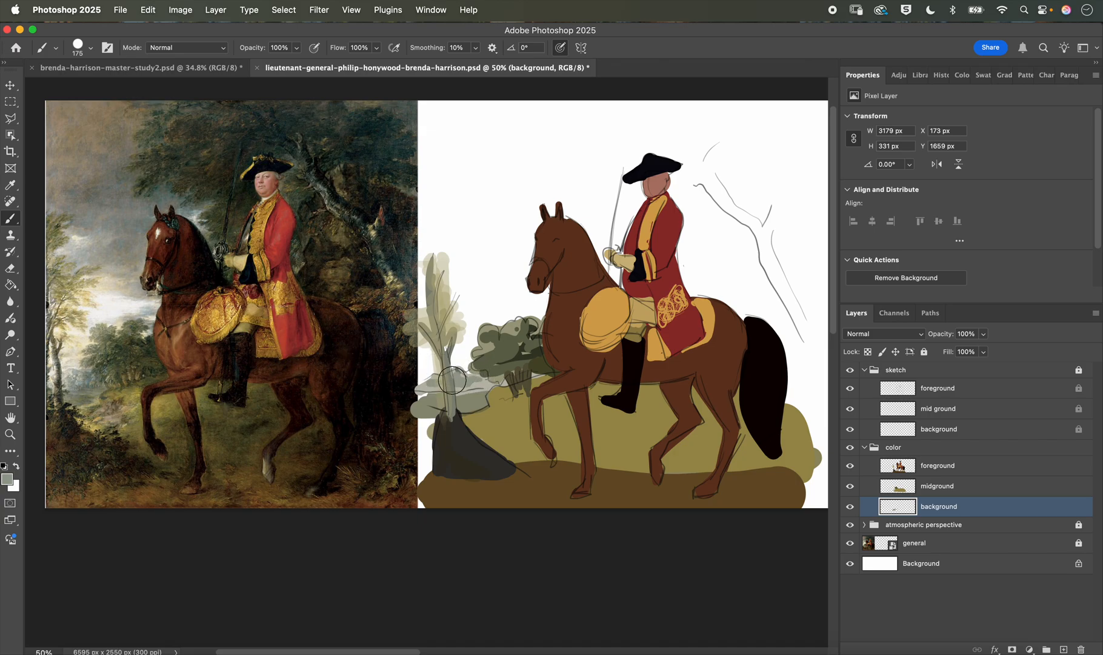
left_click_drag(453, 380, 497, 383)
Step: Check the layer organization by toggling visibility of the color group and its layers, the atmospheric perspective group, sketch layers and general painting
key("super+minus")
key("super+minus")
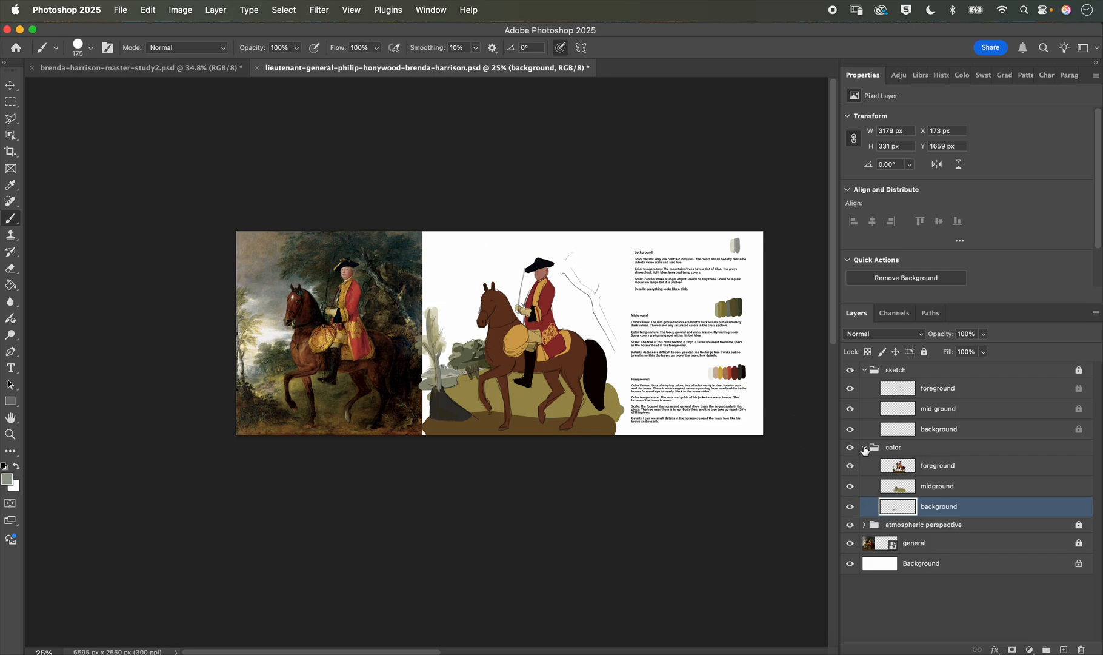
left_click(865, 448)
left_click(865, 448)
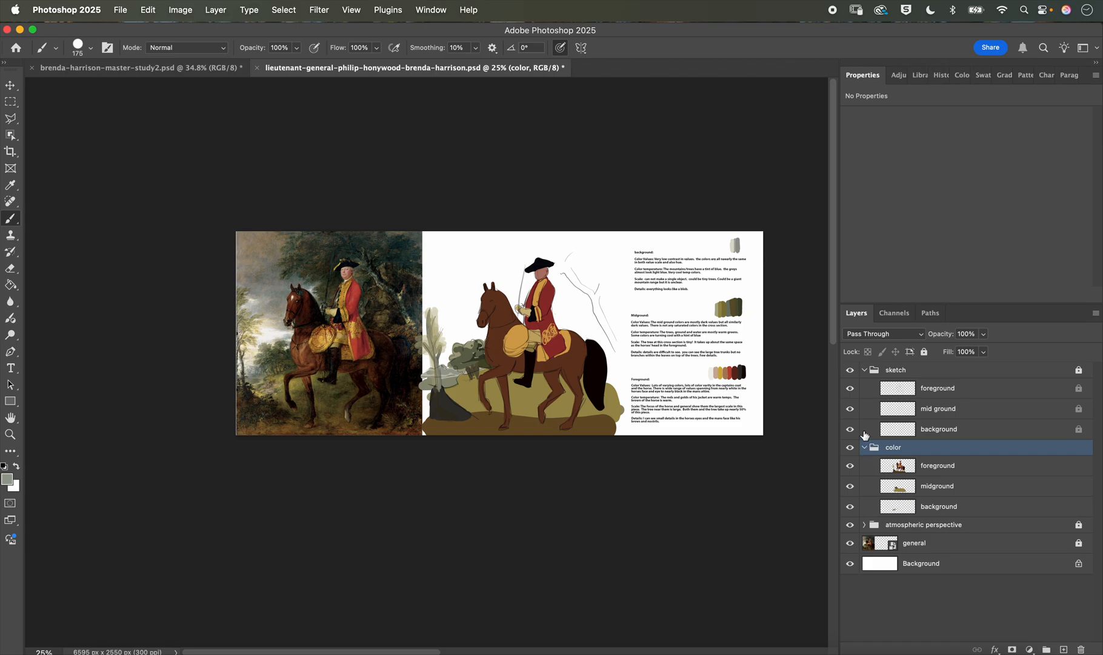
left_click(850, 447)
left_click(850, 447)
left_click(850, 447)
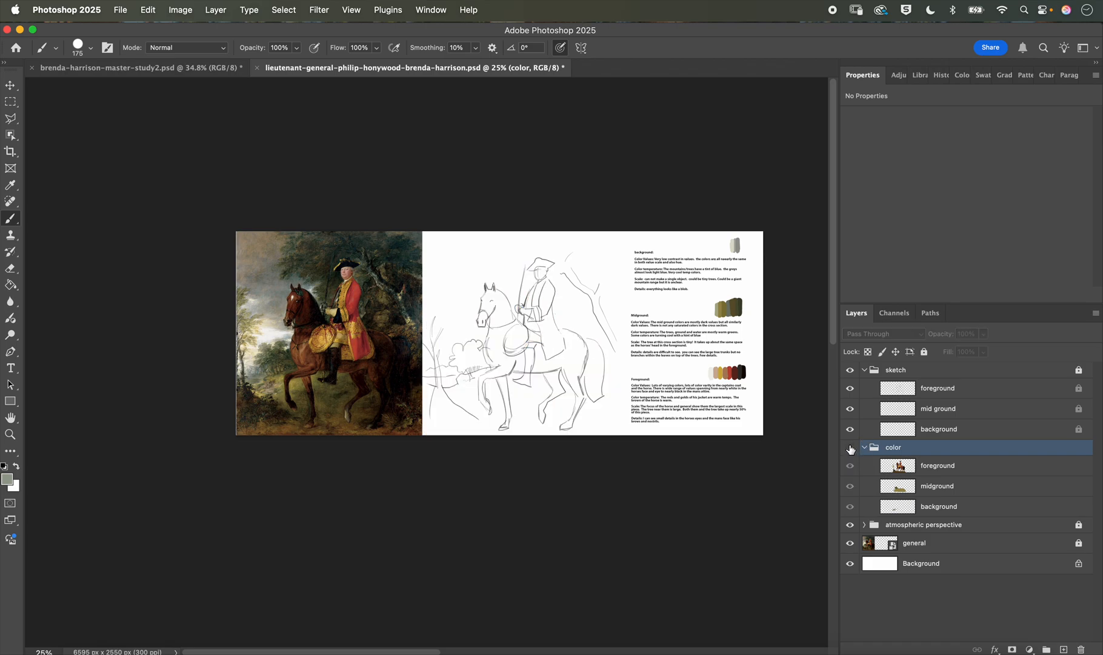
left_click(850, 447)
left_click(851, 466)
left_click(851, 466)
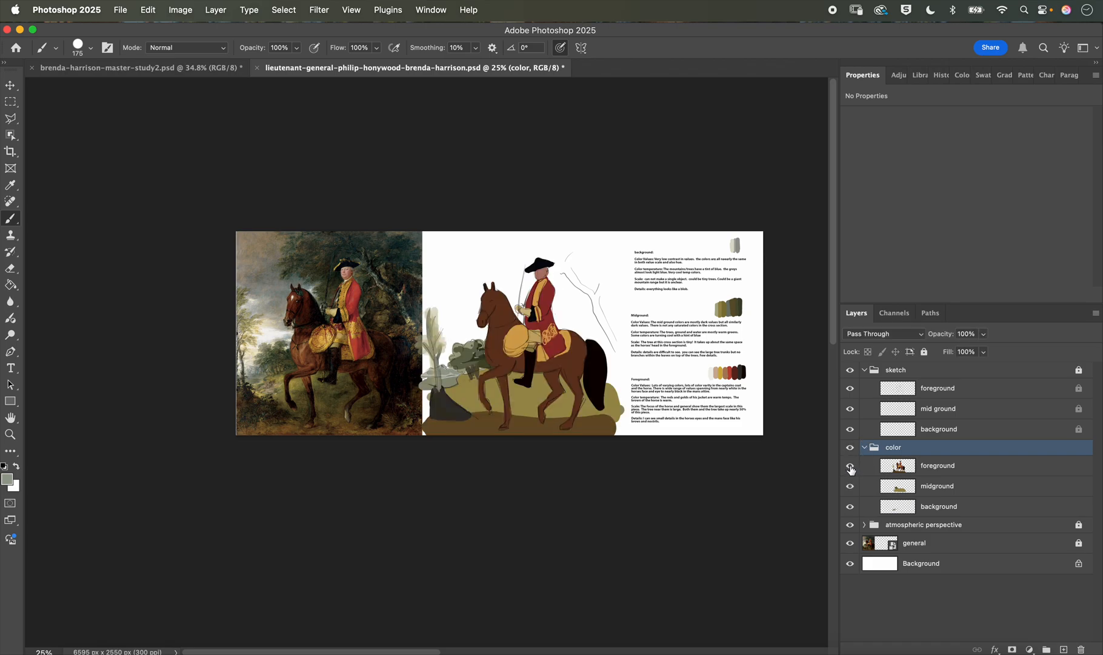
left_click(851, 487)
left_click(850, 486)
left_click(850, 508)
left_click(851, 508)
left_click(850, 525)
left_click(850, 525)
left_click(850, 388)
left_click(850, 388)
left_click(850, 409)
left_click(850, 409)
left_click(849, 543)
left_click(849, 543)
Step: Save the PSD, and save it to Creative Cloud as a cloud document under the same file name
left_click(124, 9)
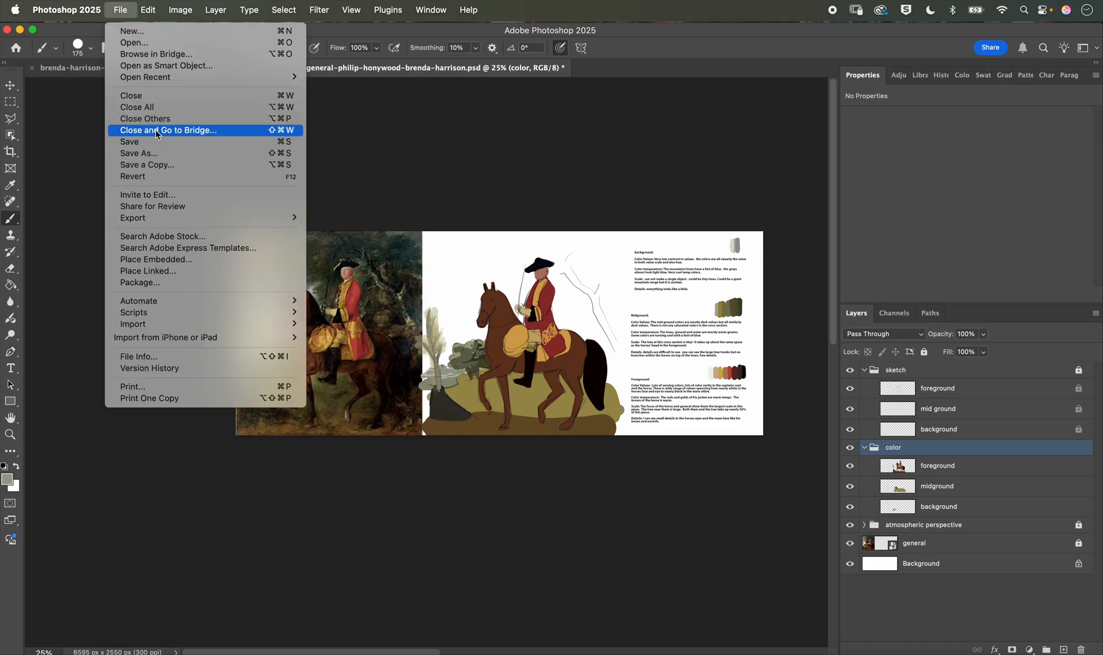
left_click(155, 145)
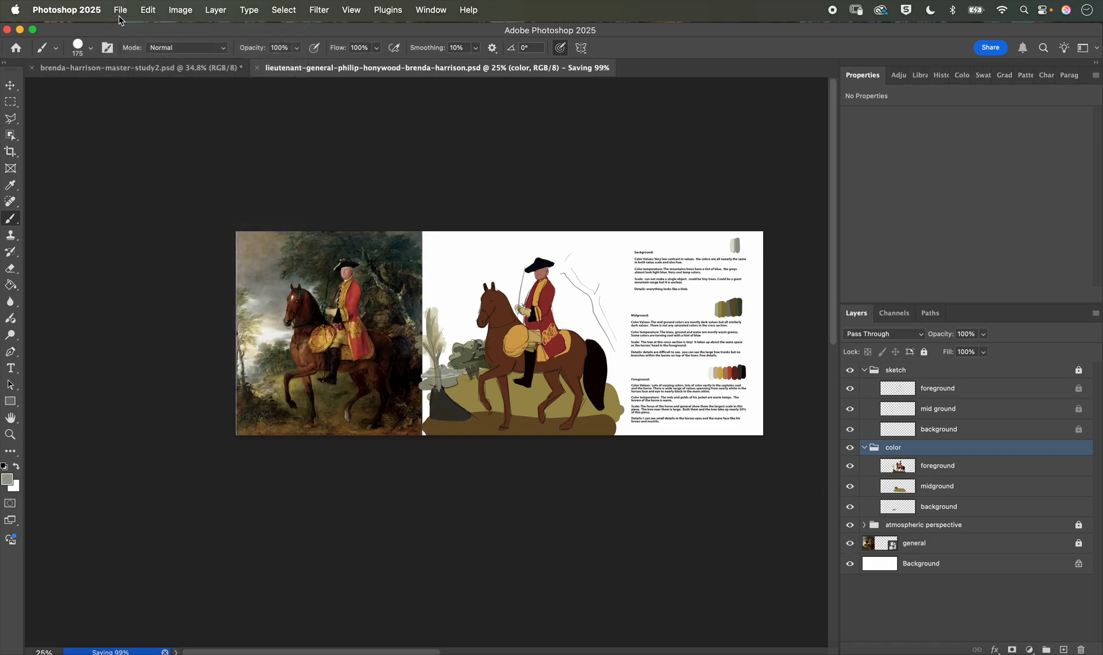
left_click(120, 10)
left_click(150, 155)
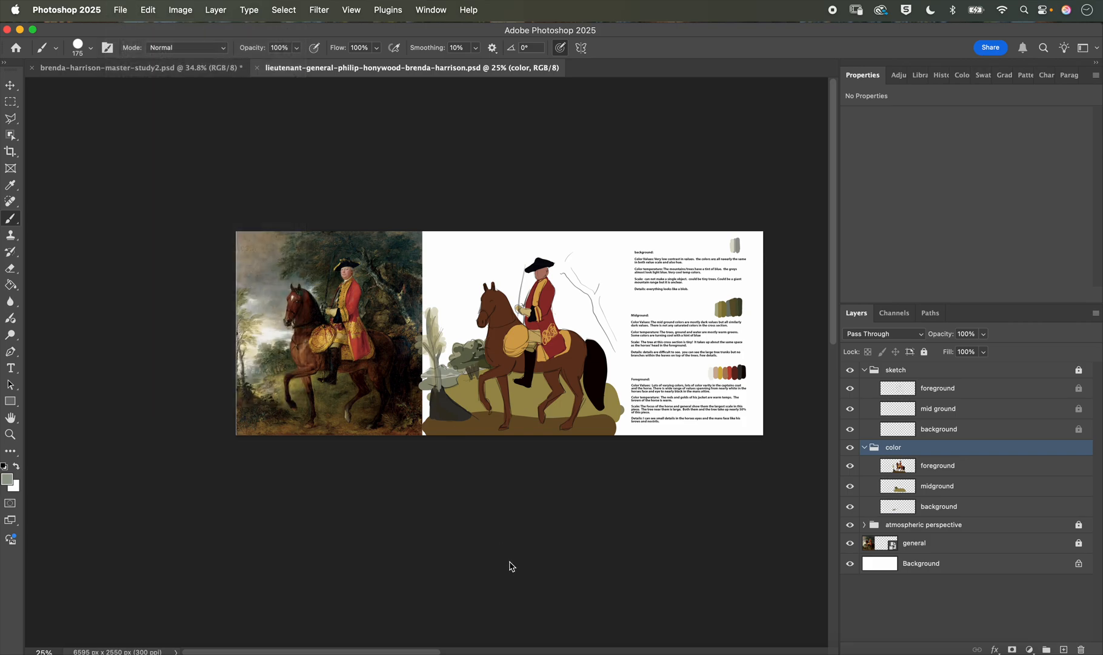
left_click(518, 441)
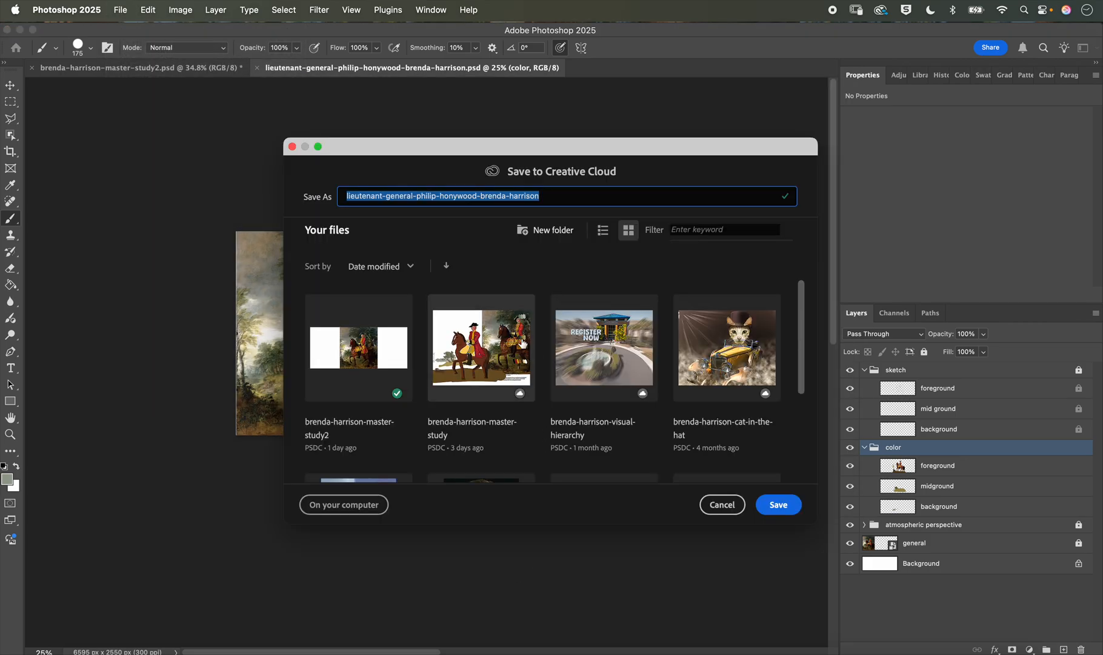
left_click(786, 505)
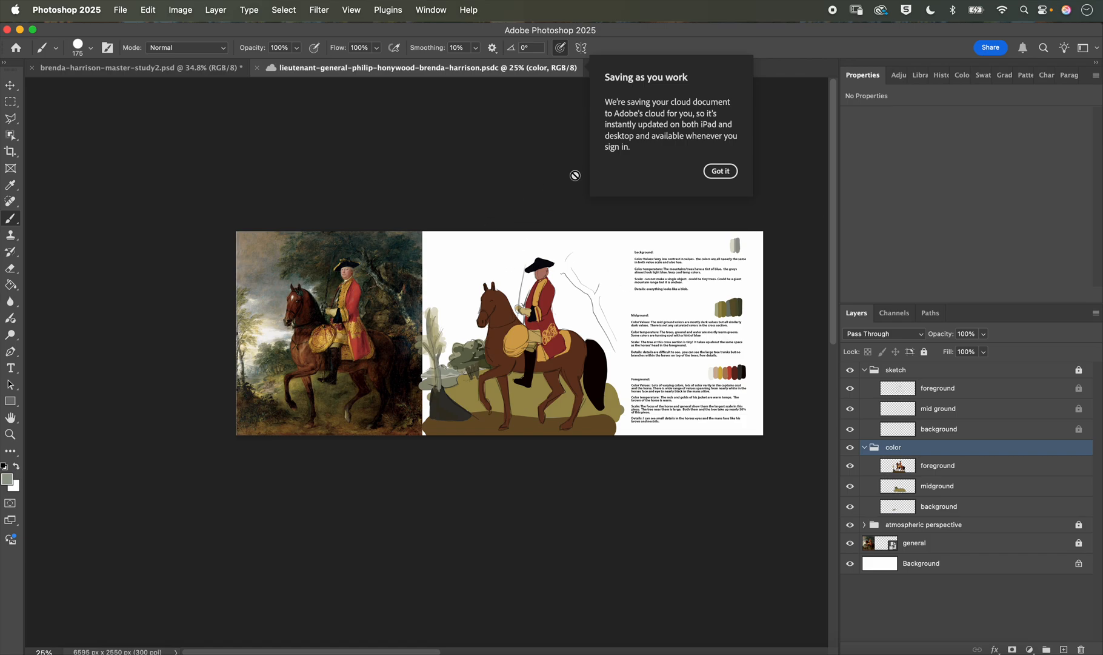
left_click(731, 170)
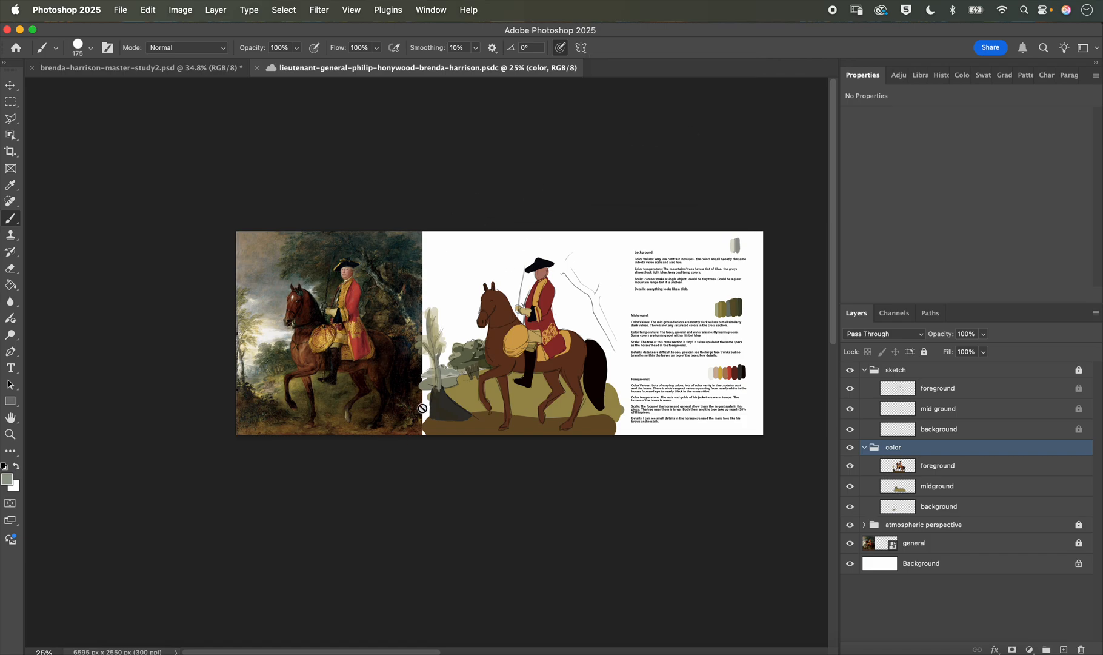